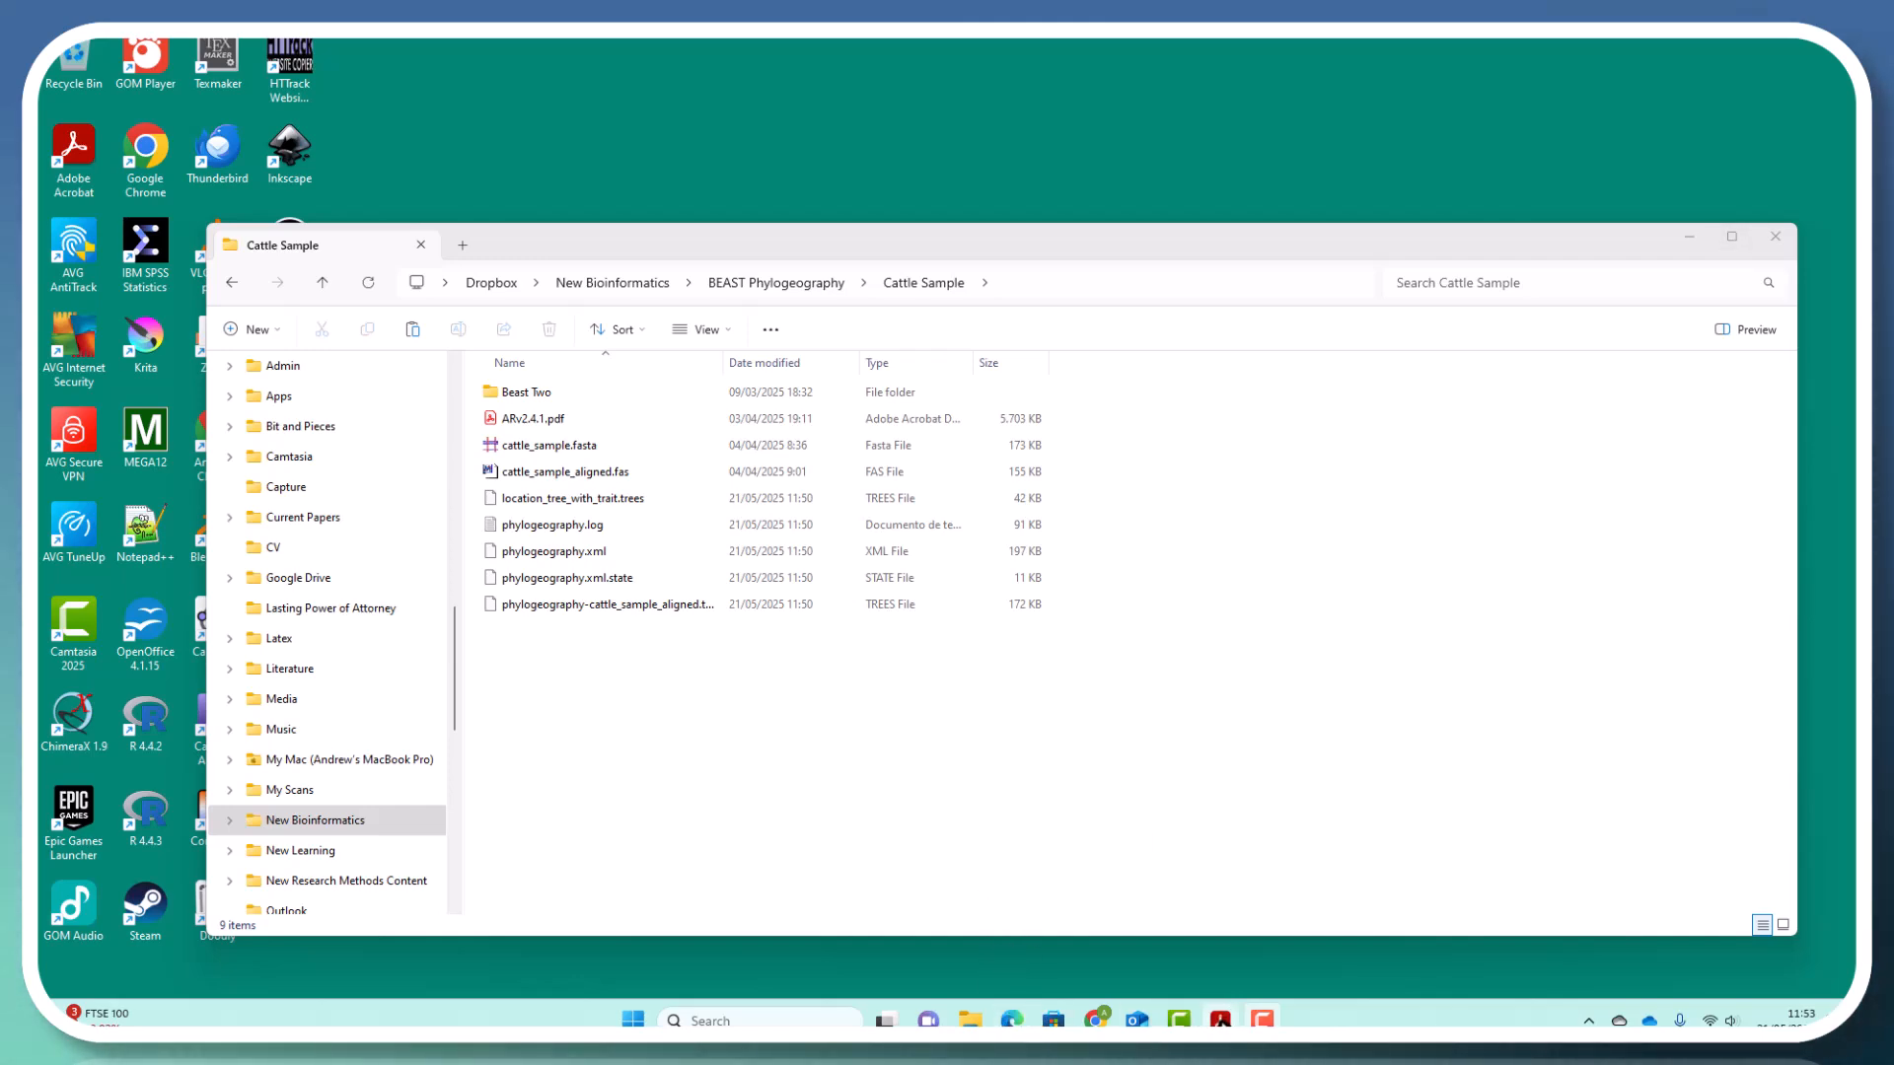
# Read the introduction, required software list and workflow steps in the ARv2.4.1.pdf phylogeography tutorial
pyautogui.hotkey('alt', 'Tab')
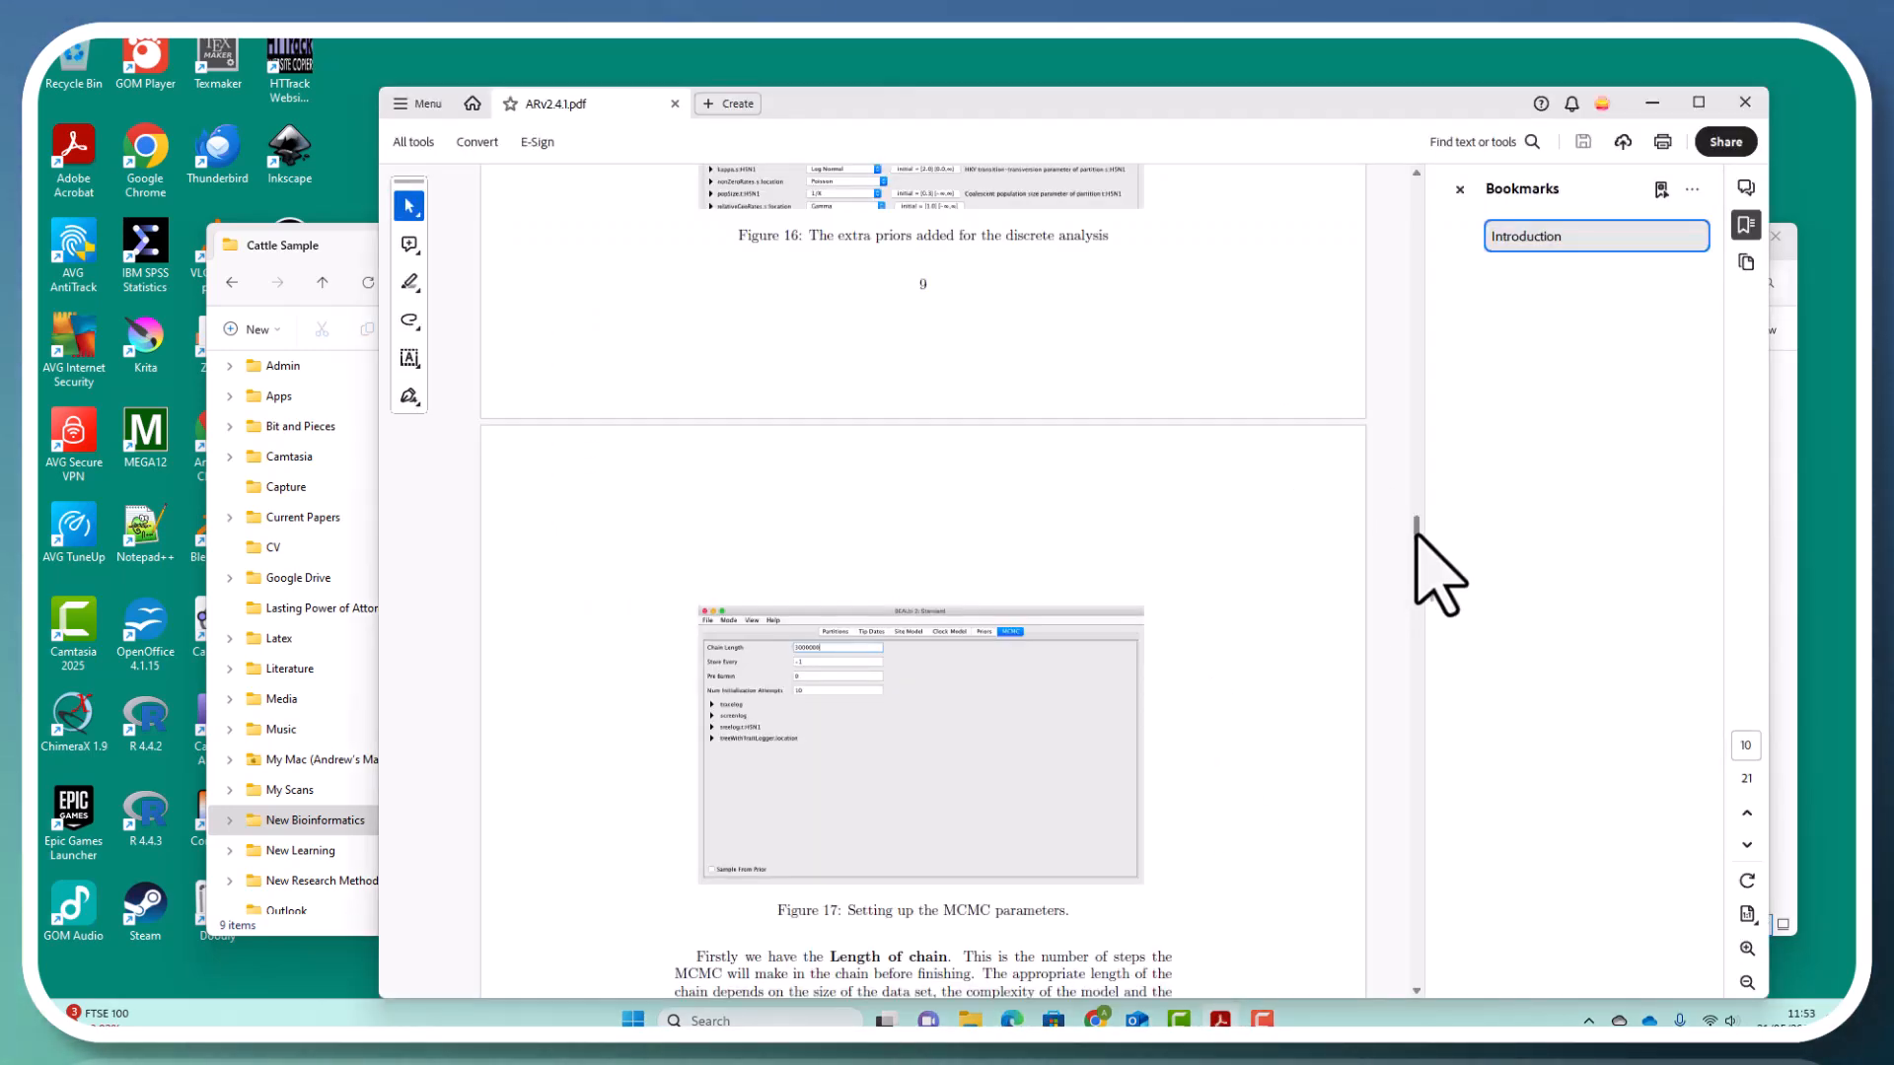
pyautogui.moveTo(1416, 532); pyautogui.dragTo(1450, 190)
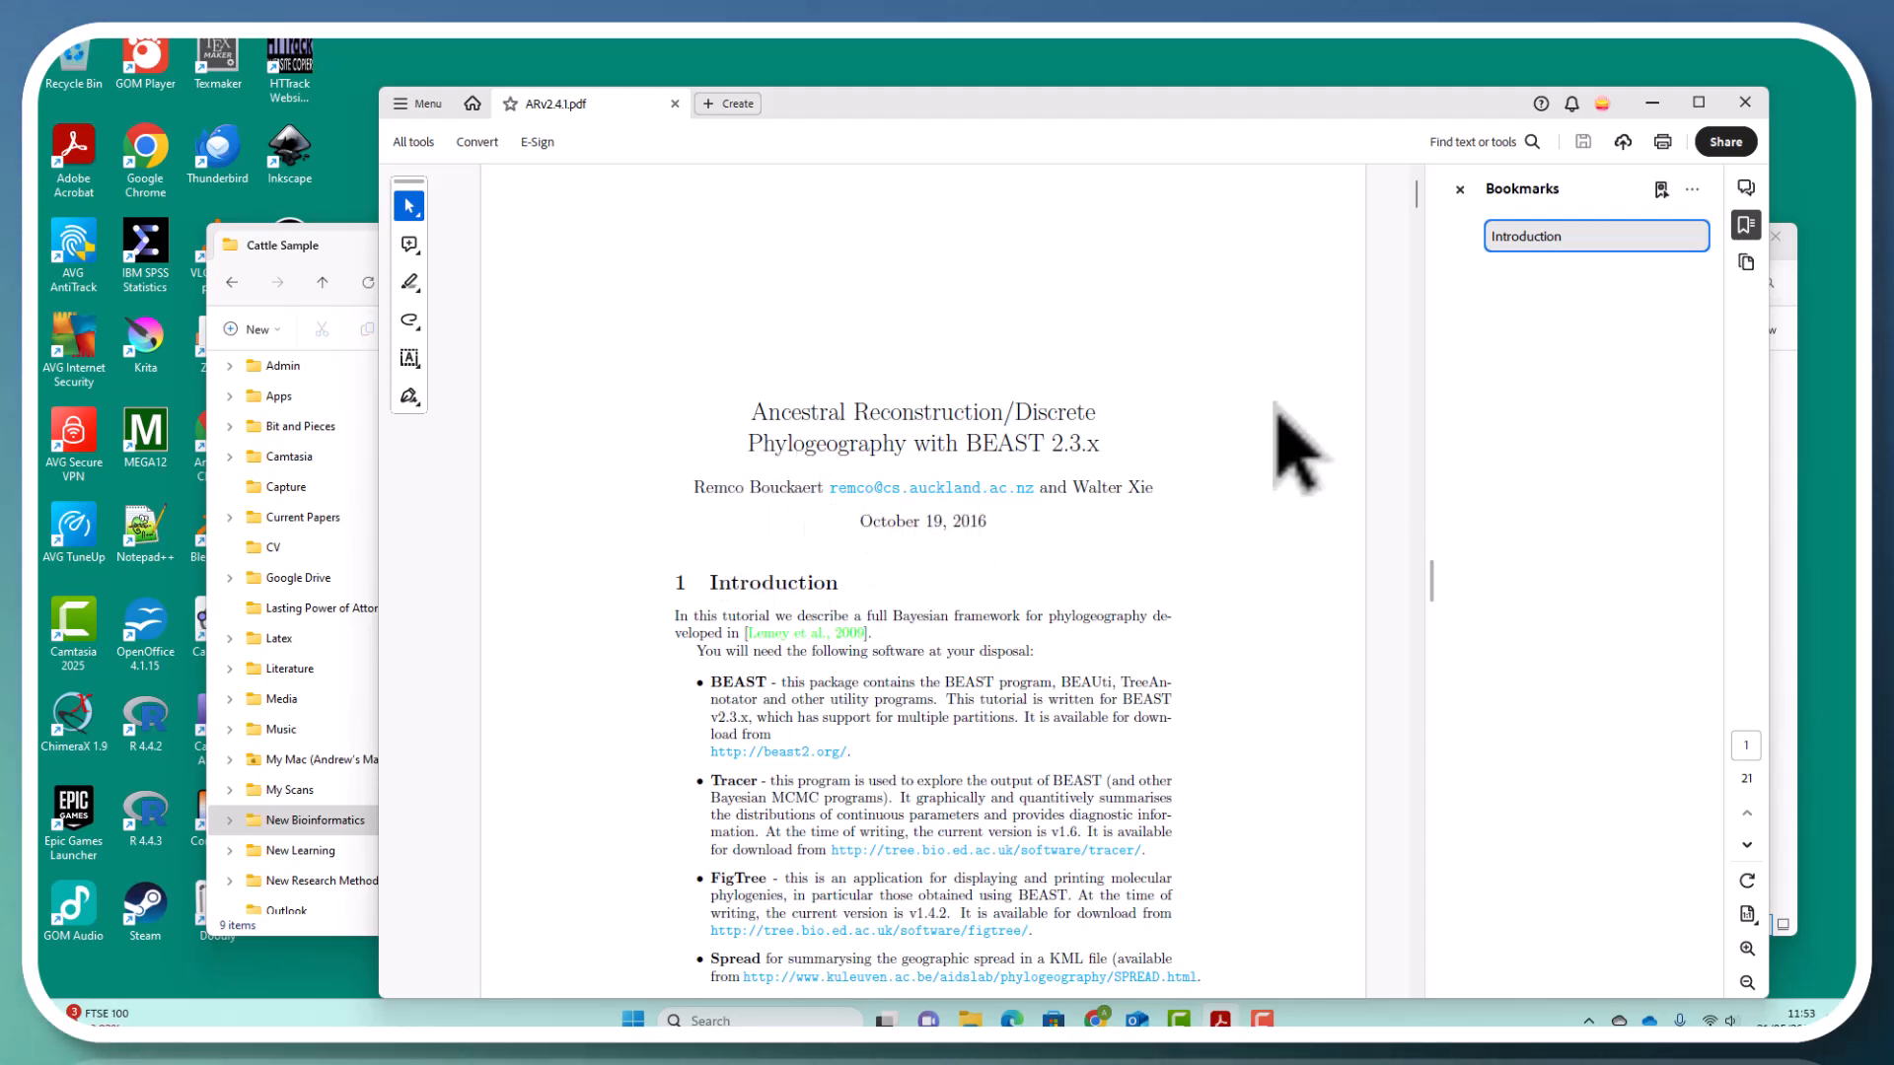
pyautogui.scroll(-2, 1417, 208)
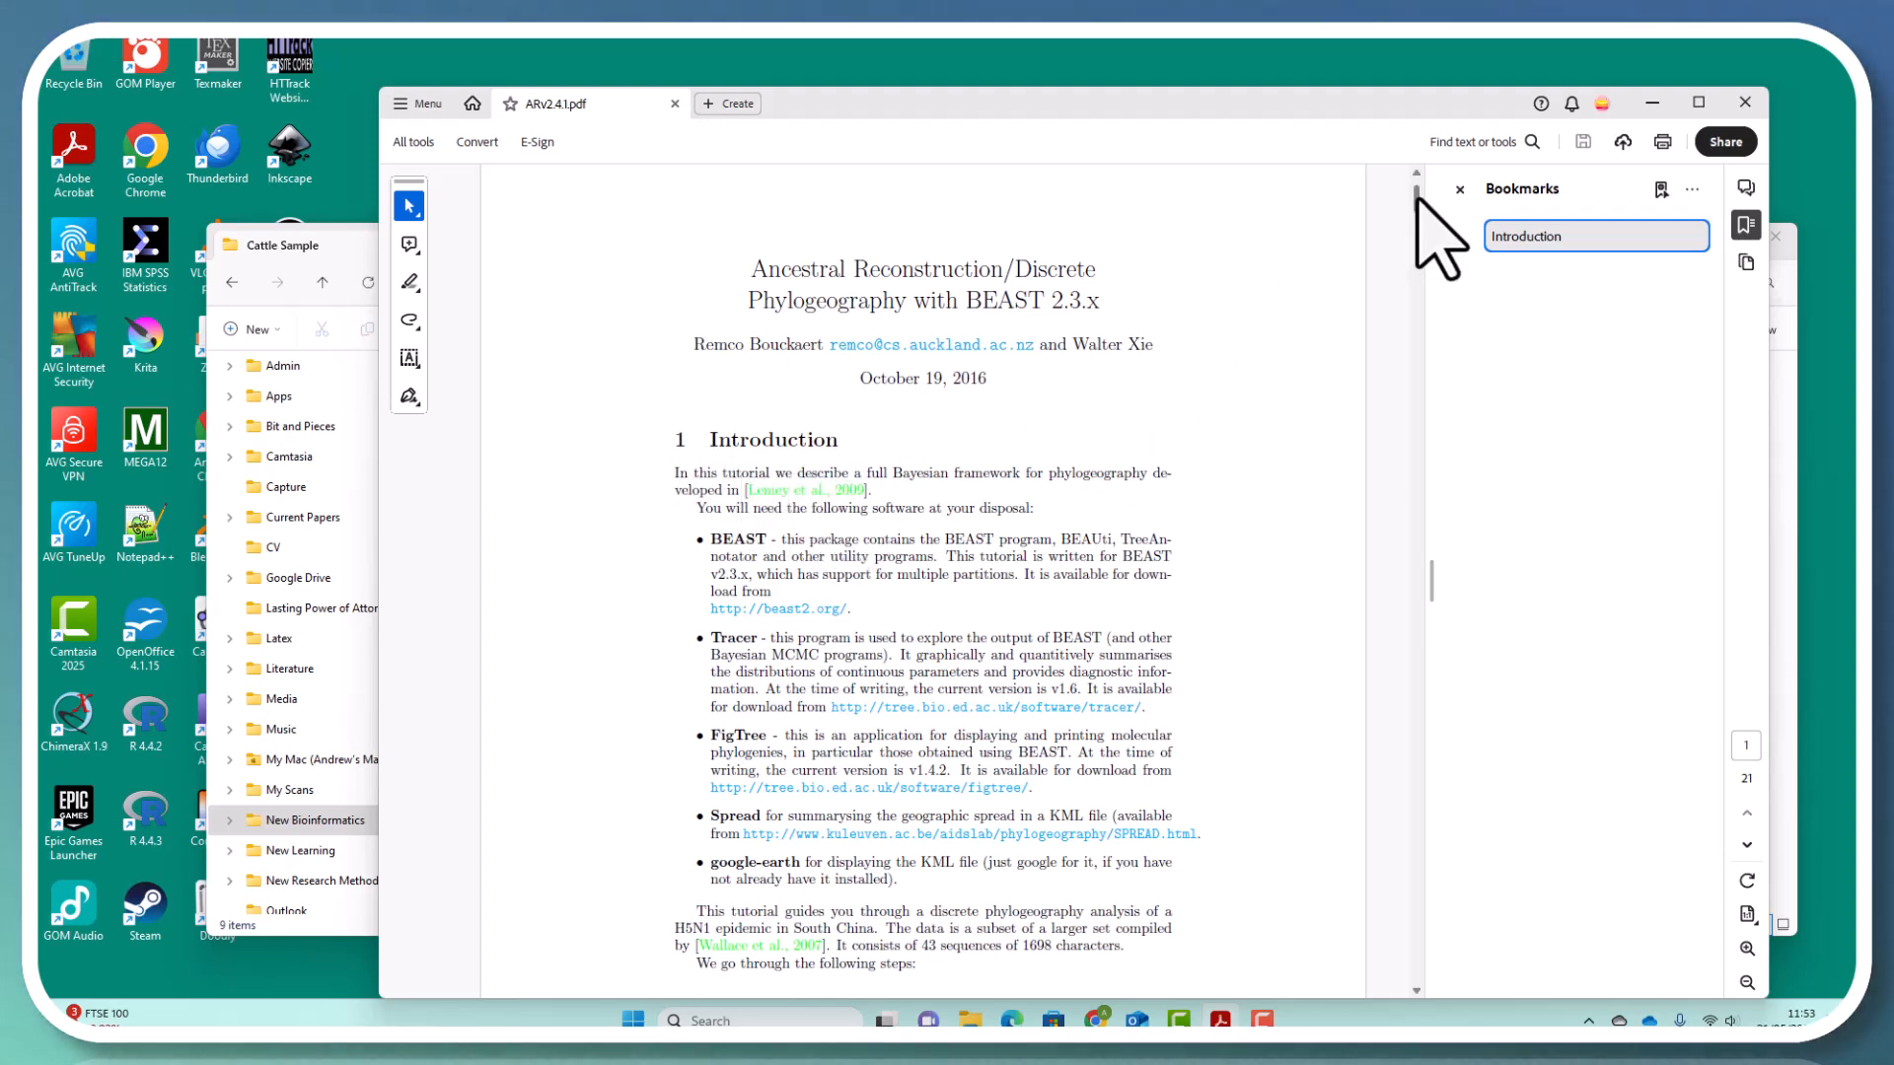
pyautogui.scroll(-1, 1416, 201)
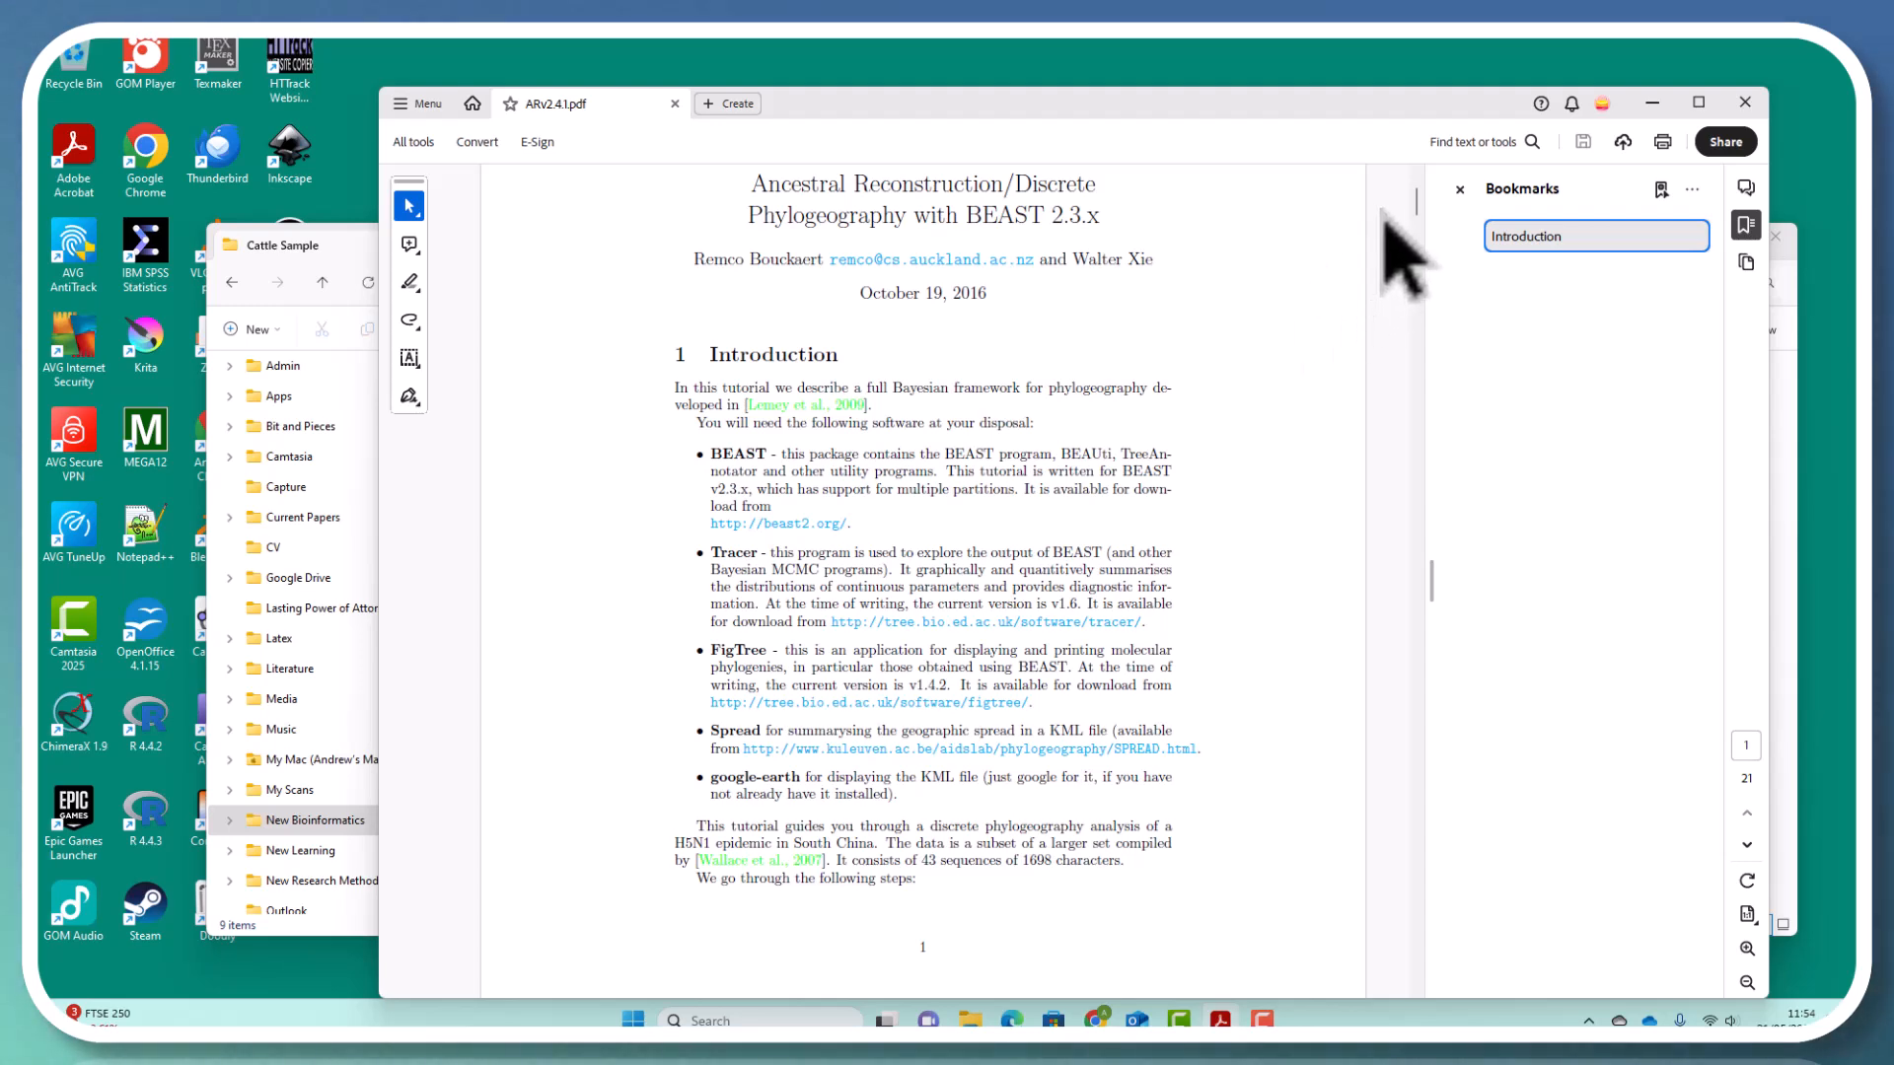
pyautogui.scroll(-5, 1414, 215)
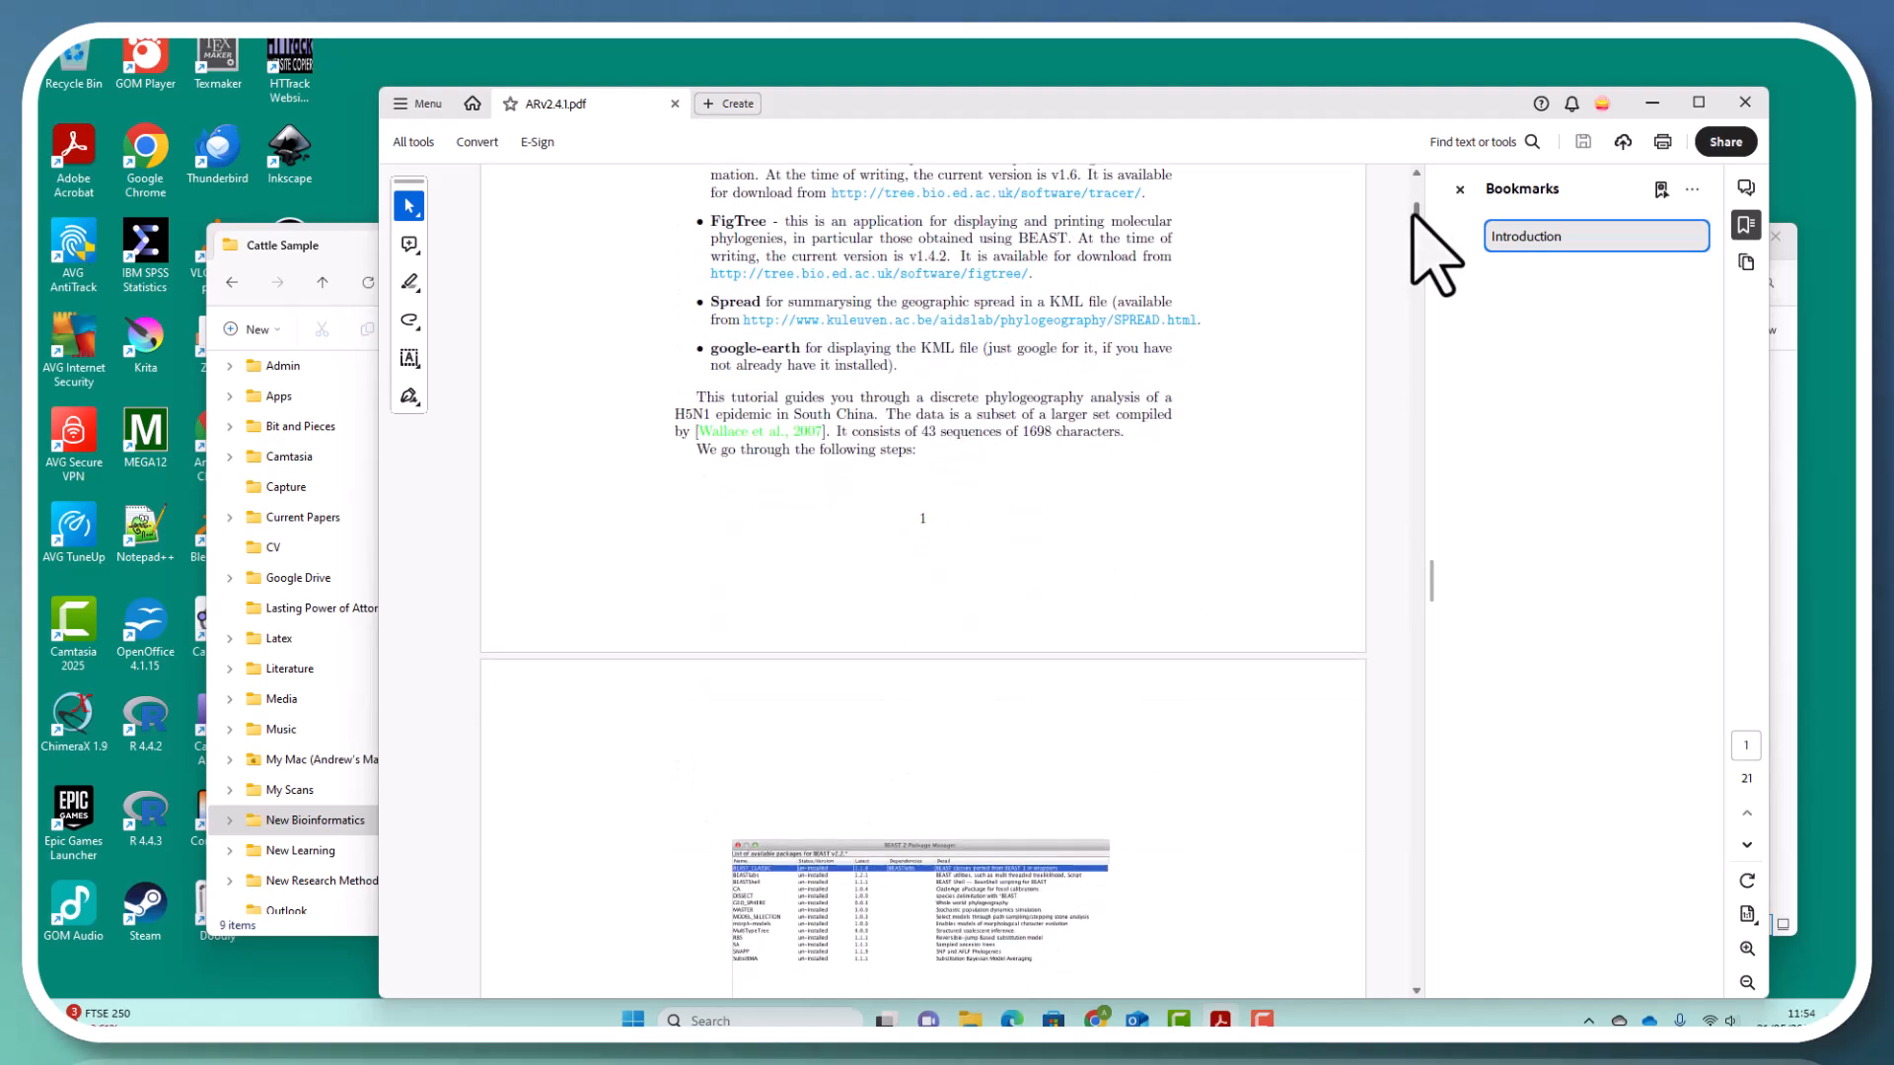
pyautogui.scroll(-5, 1414, 215)
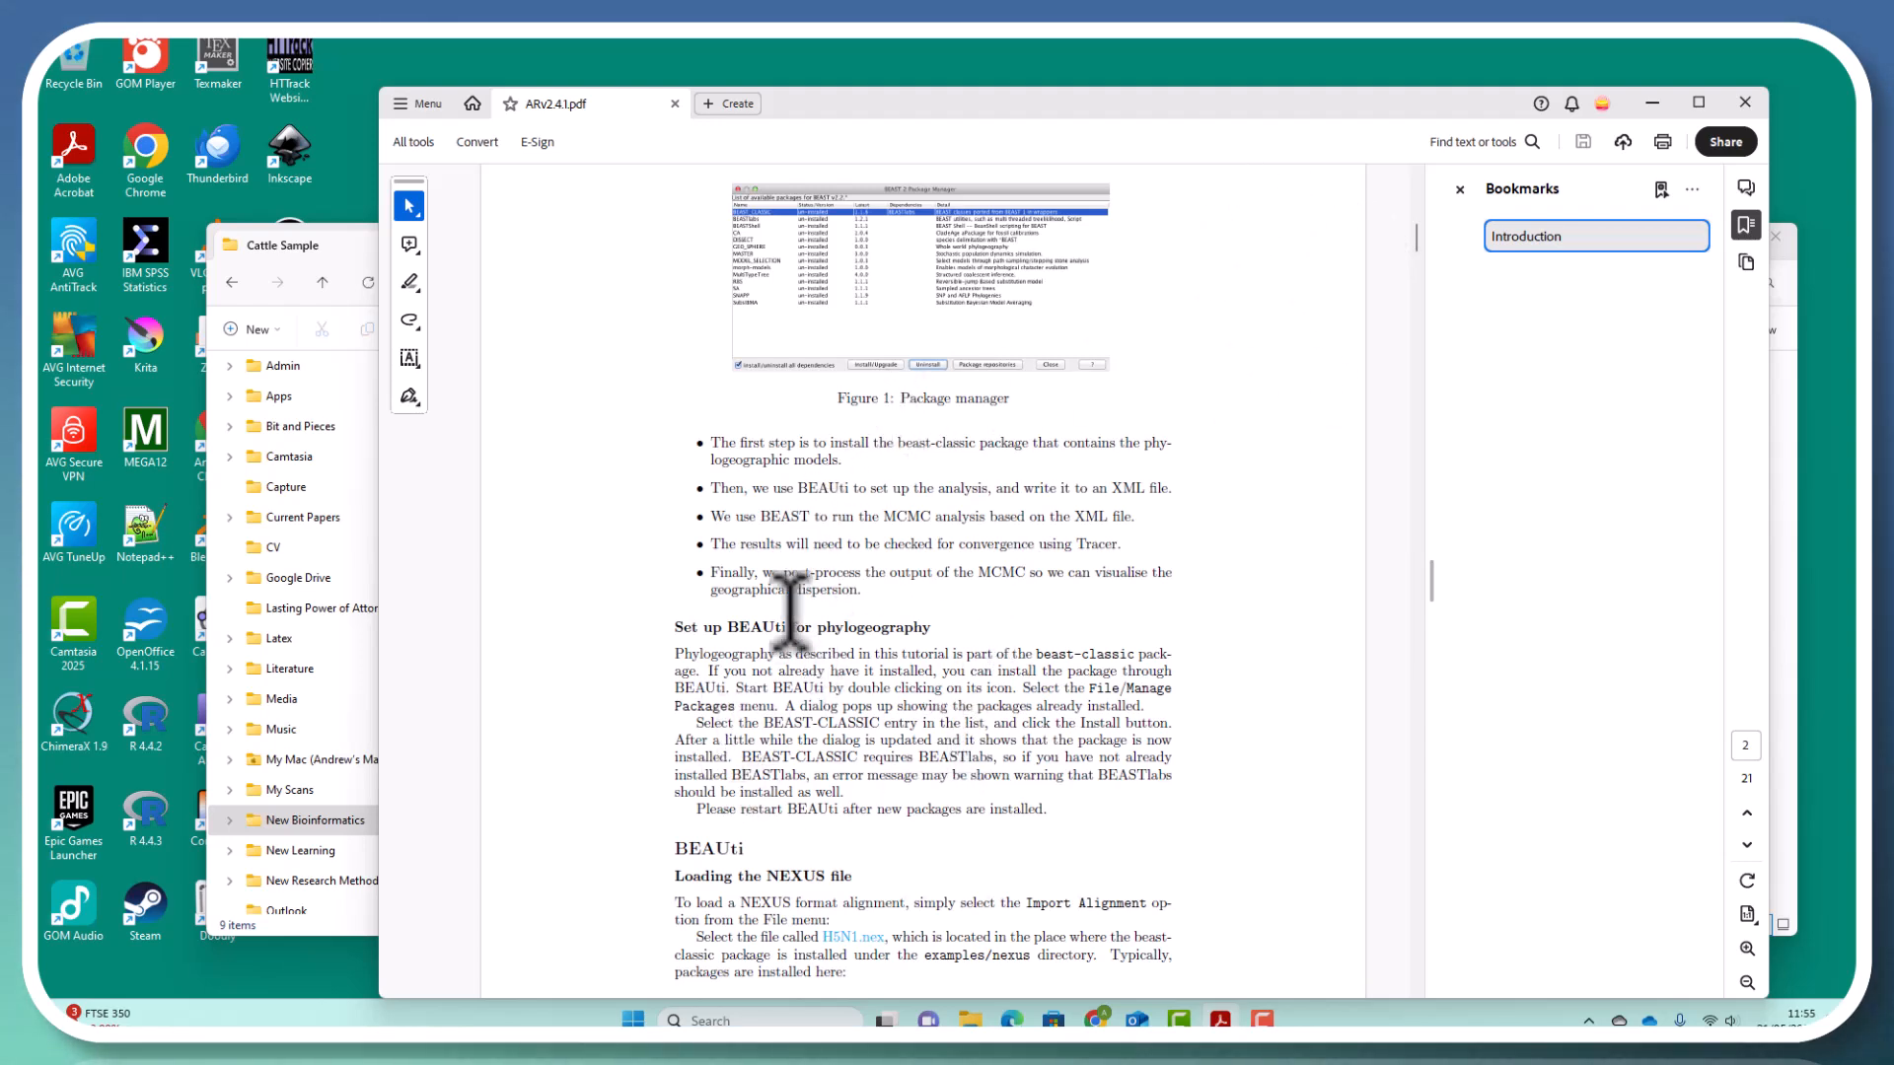
# Review the sequence and analysis files in the Cattle Sample folder, including cattle_sample.fasta and cattle_sample_aligned.fas
pyautogui.click(361, 289)
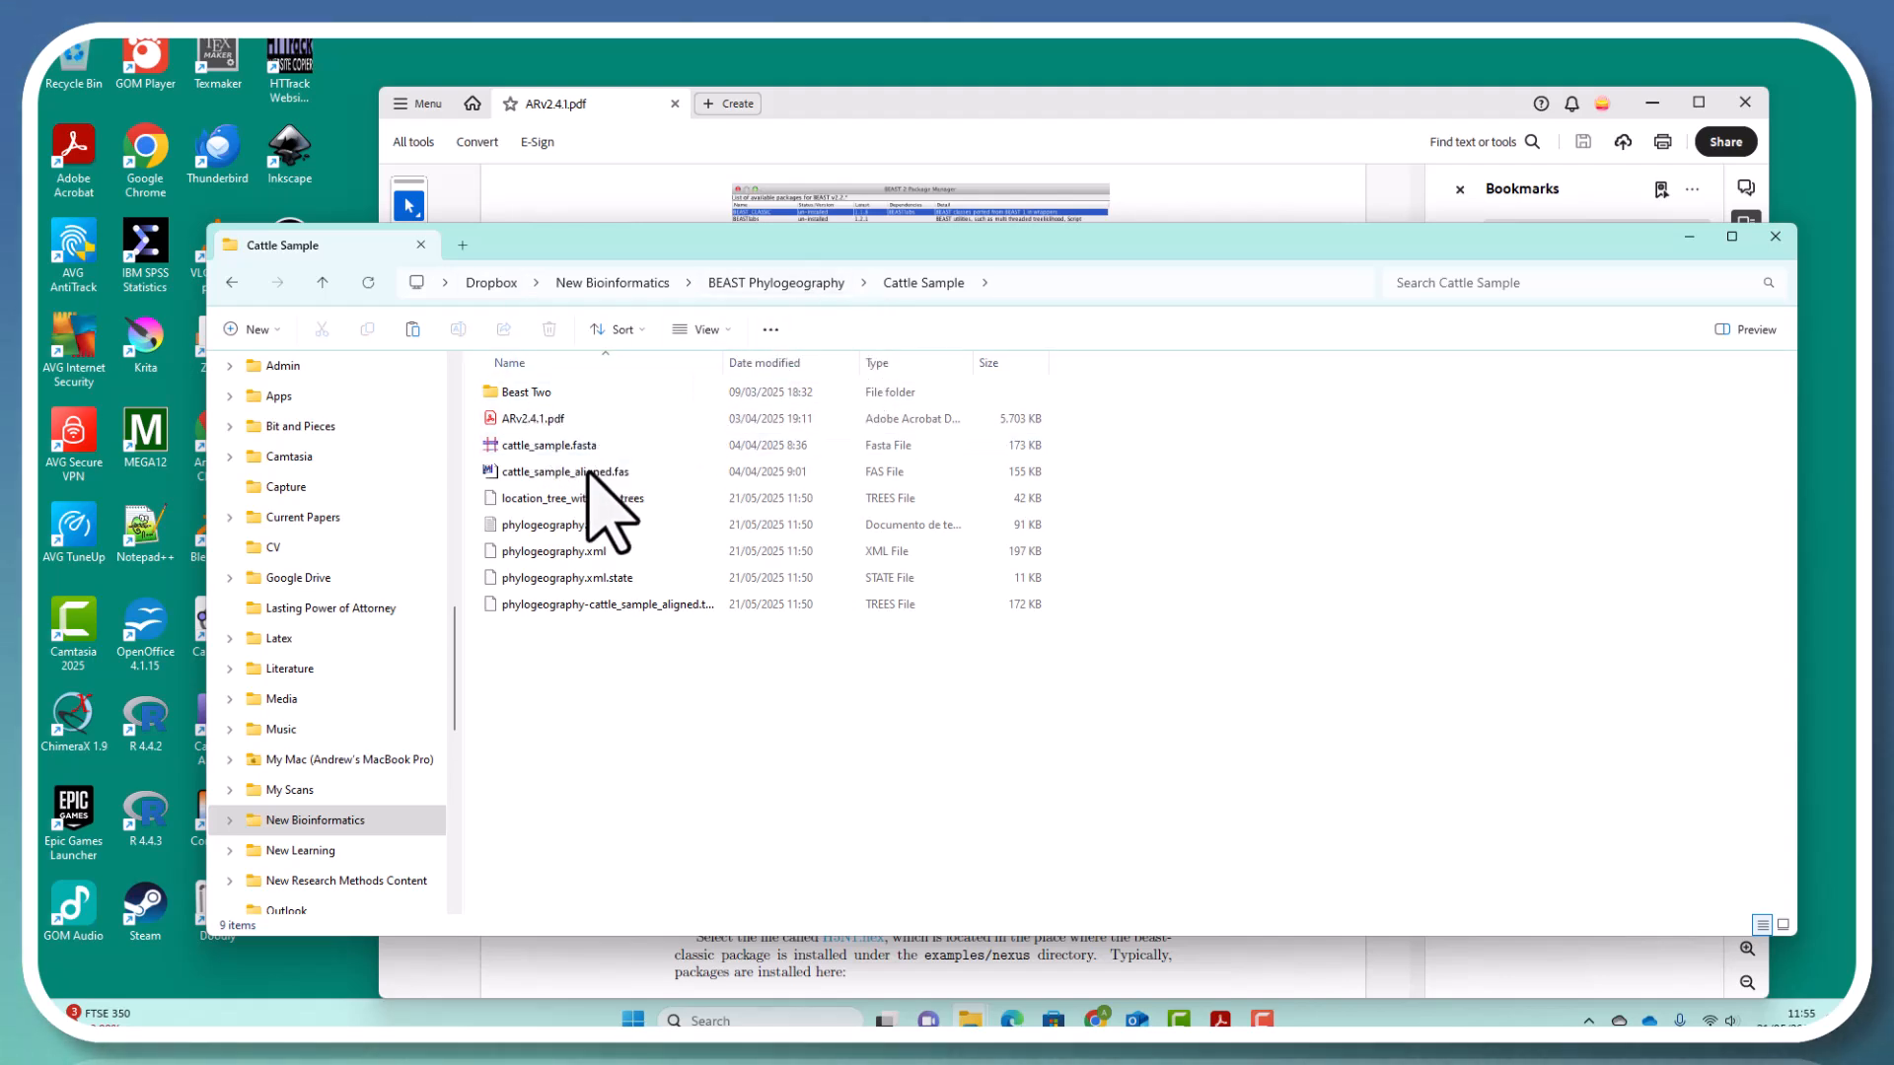
pyautogui.click(594, 500)
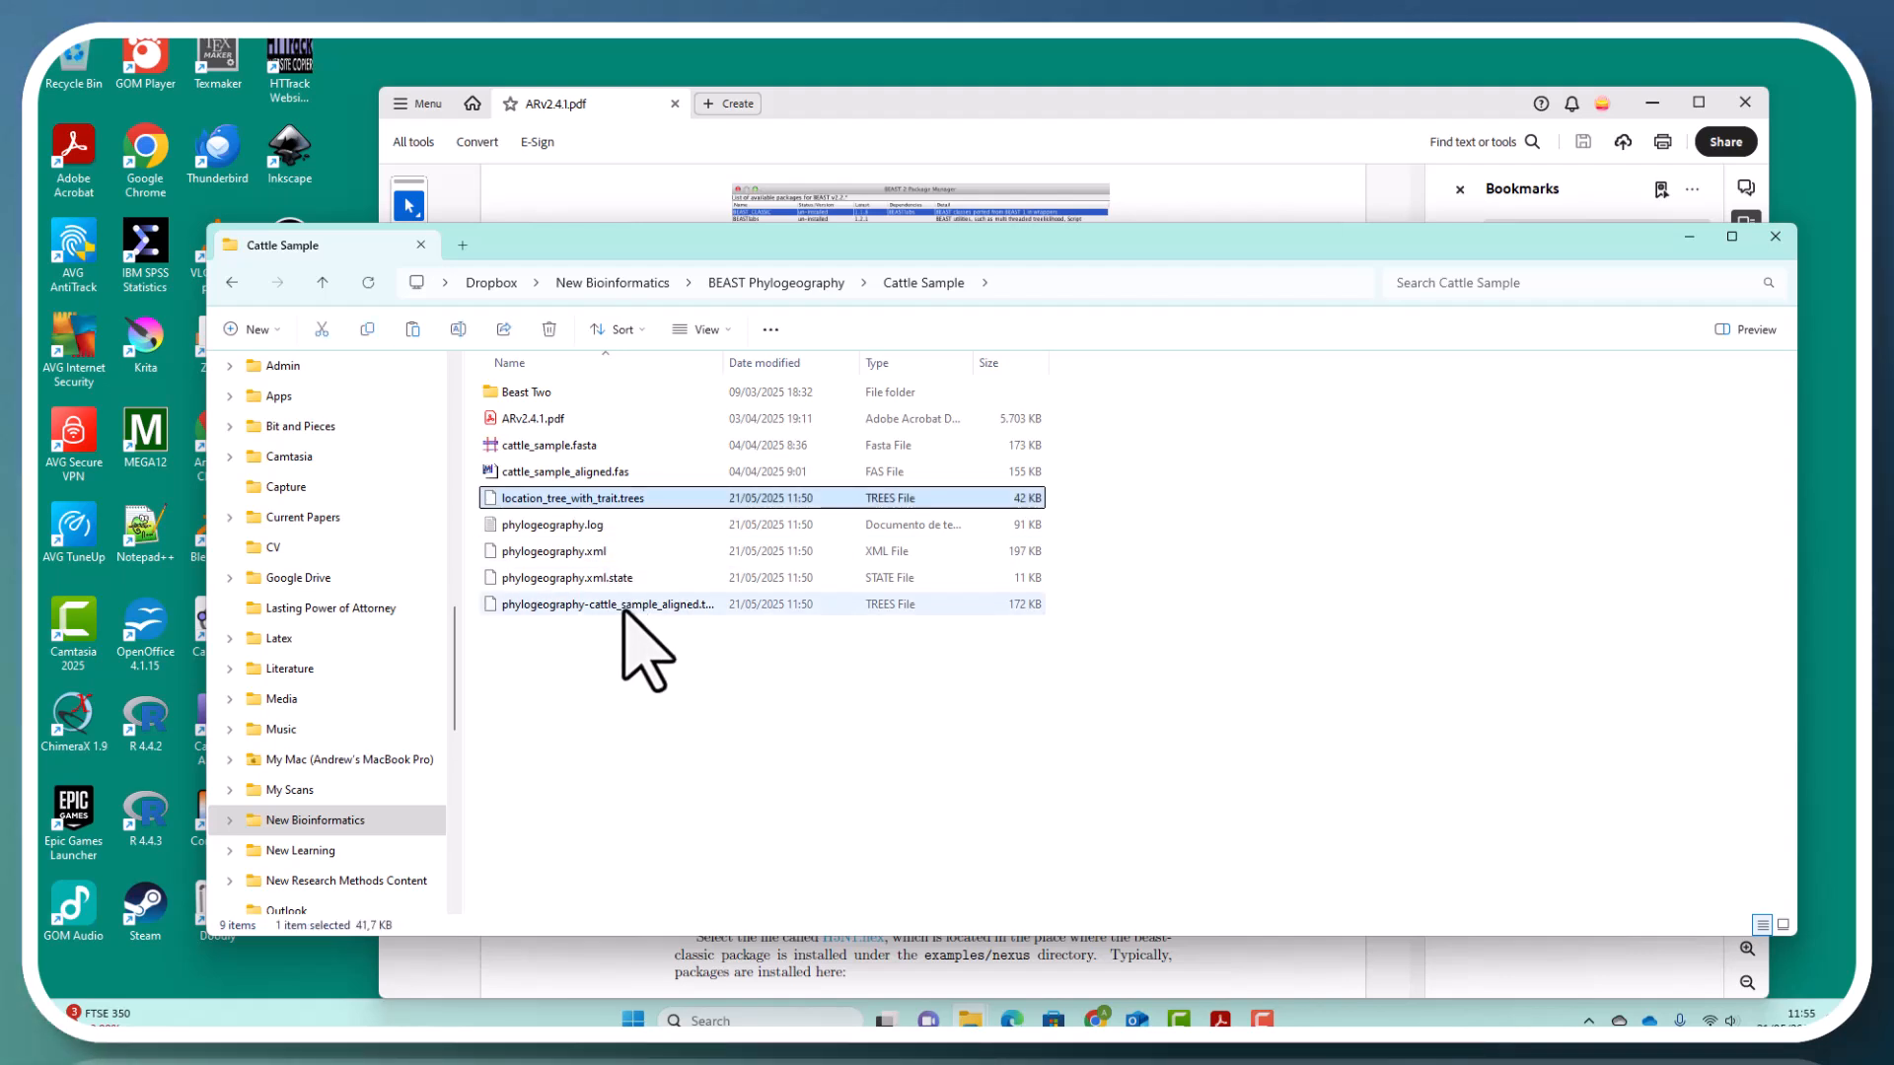
pyautogui.click(569, 447)
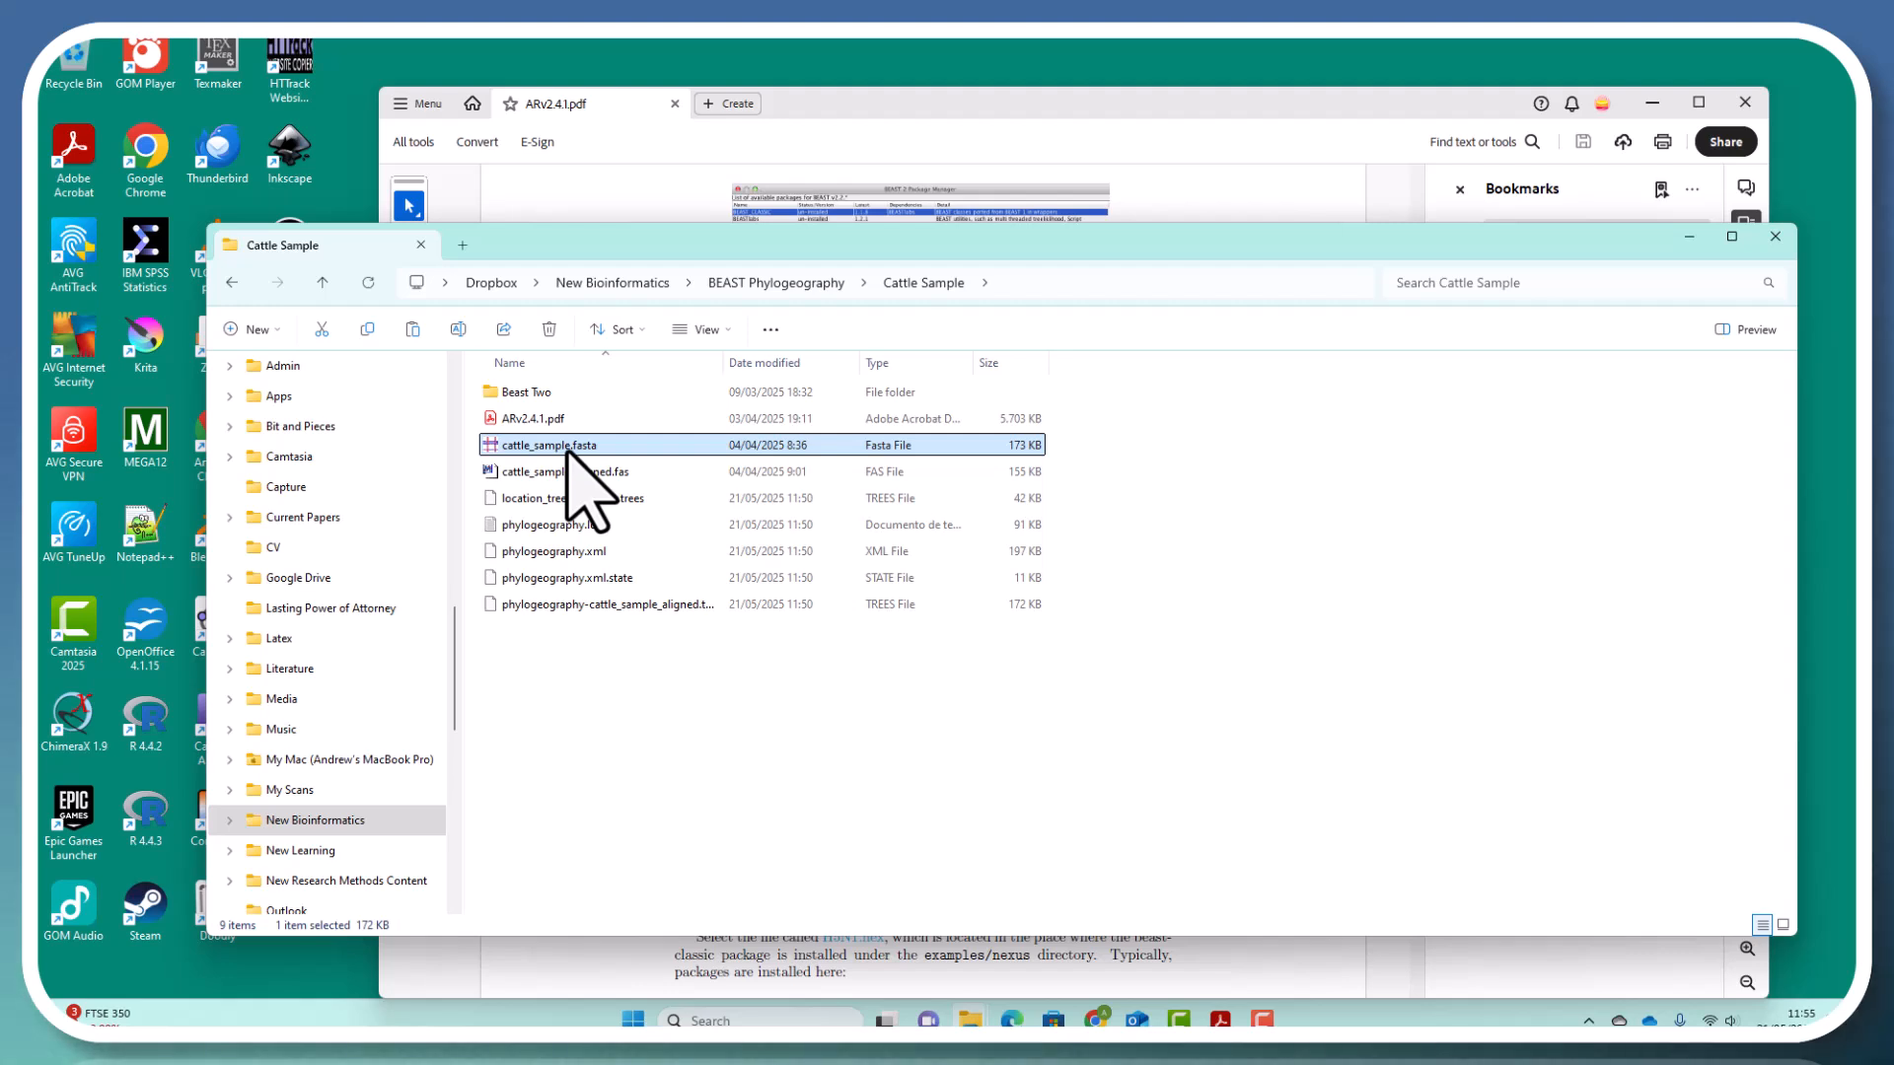
pyautogui.click(568, 471)
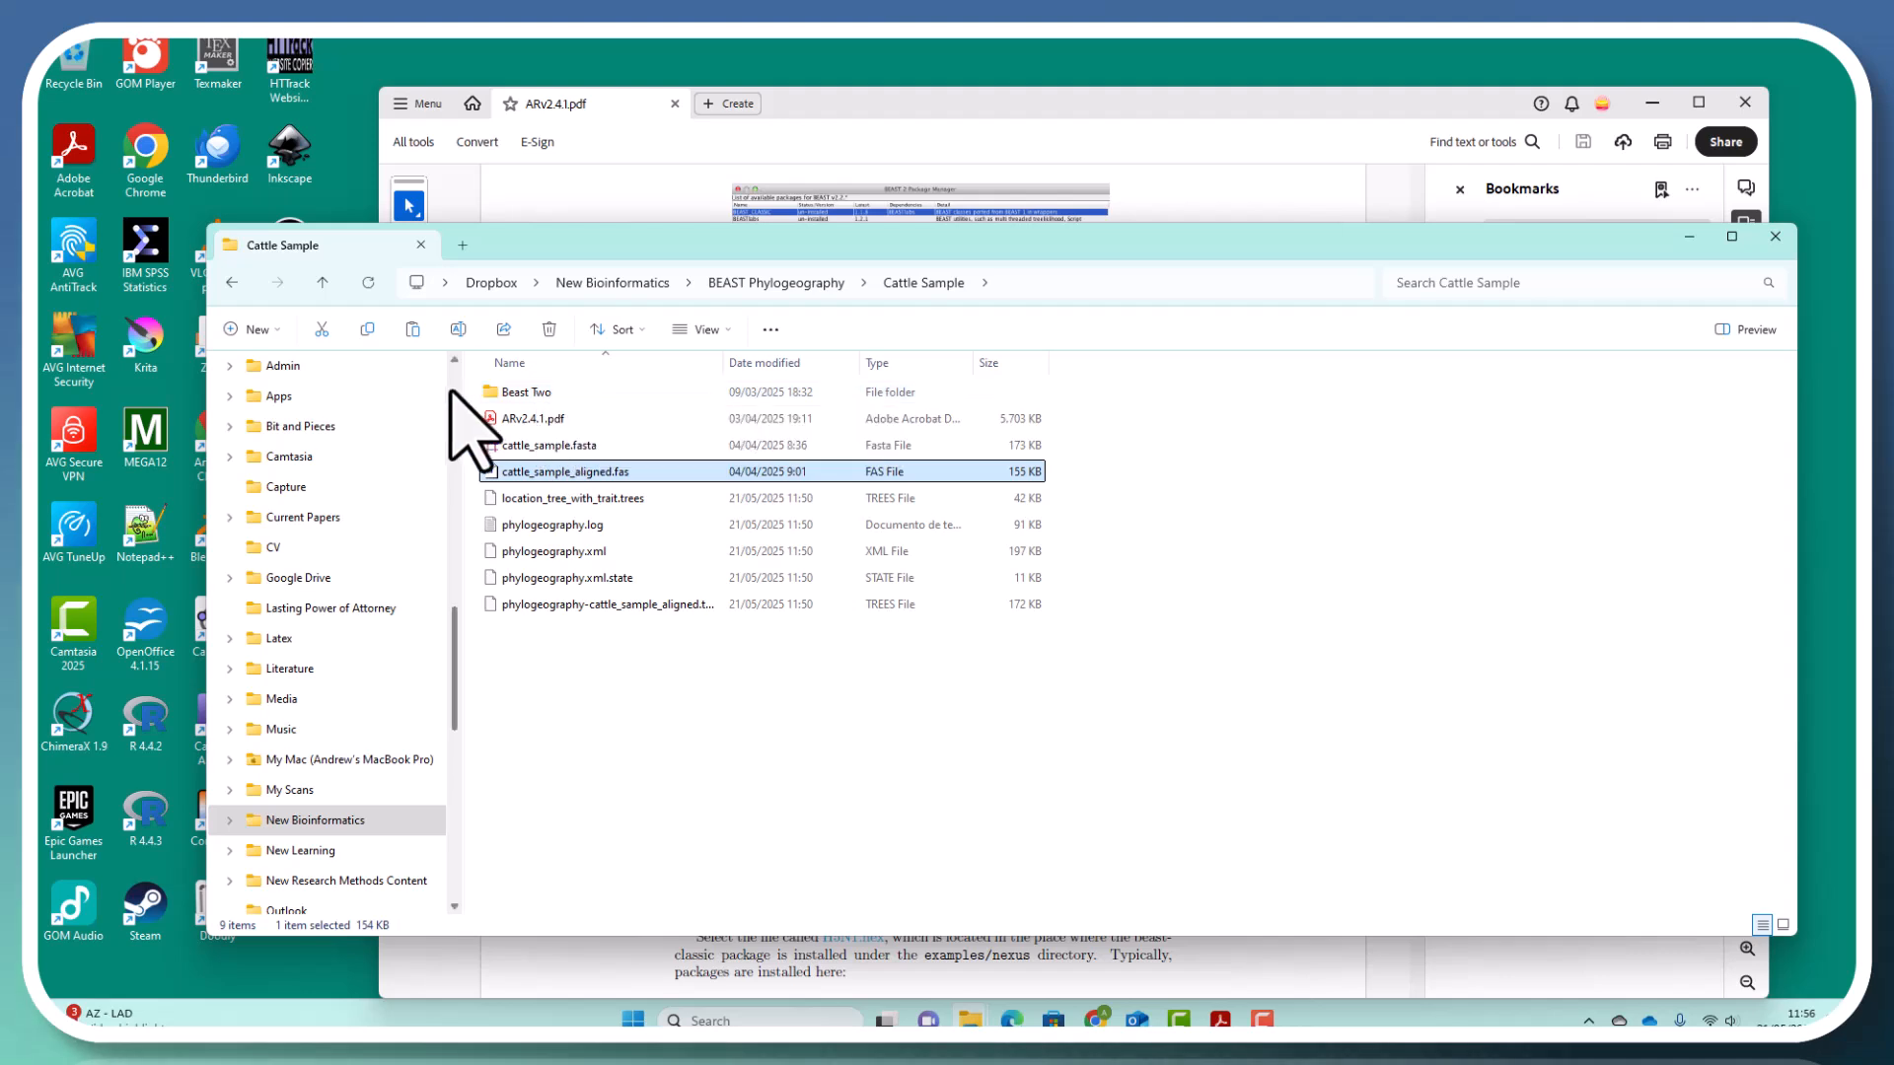
# Launch BEAUti from the Beast Two folder and move its window towards the middle of the desktop
pyautogui.doubleClick(548, 392)
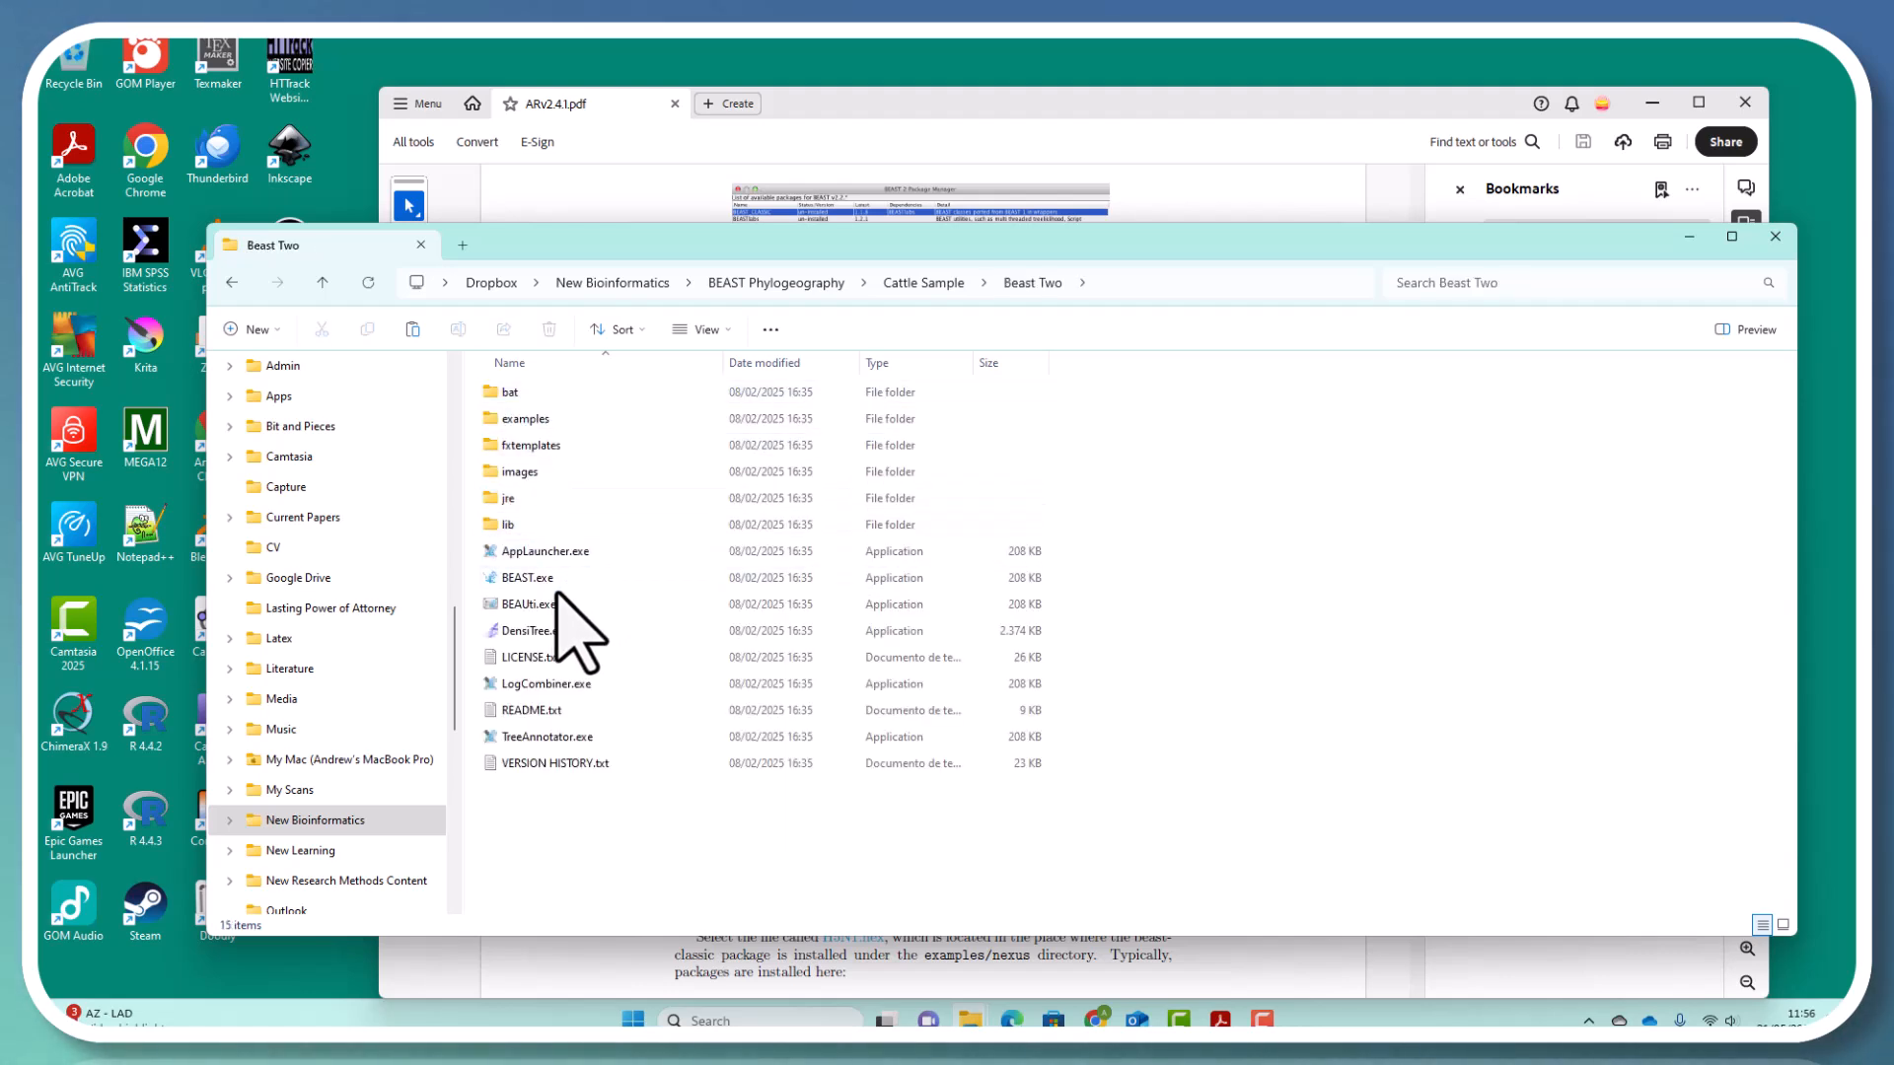
pyautogui.doubleClick(552, 603)
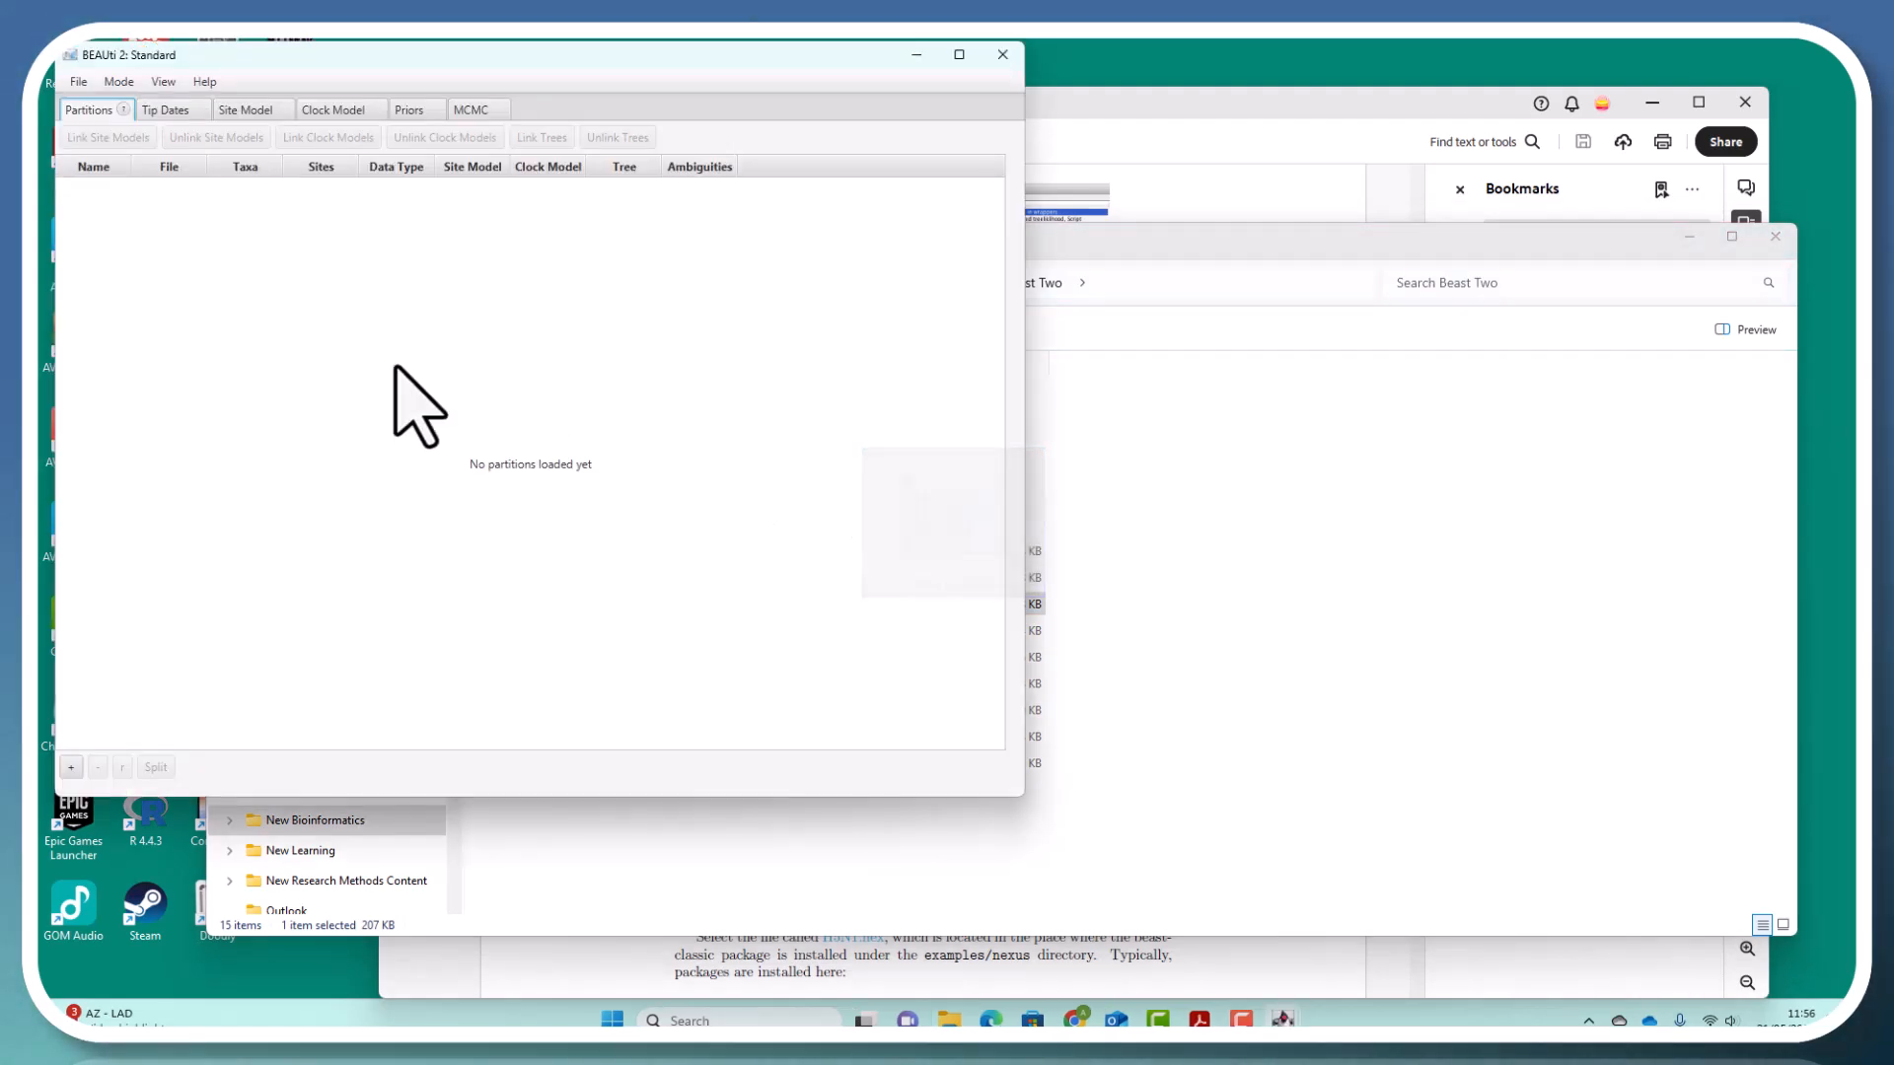
pyautogui.moveTo(423, 59); pyautogui.dragTo(866, 134)
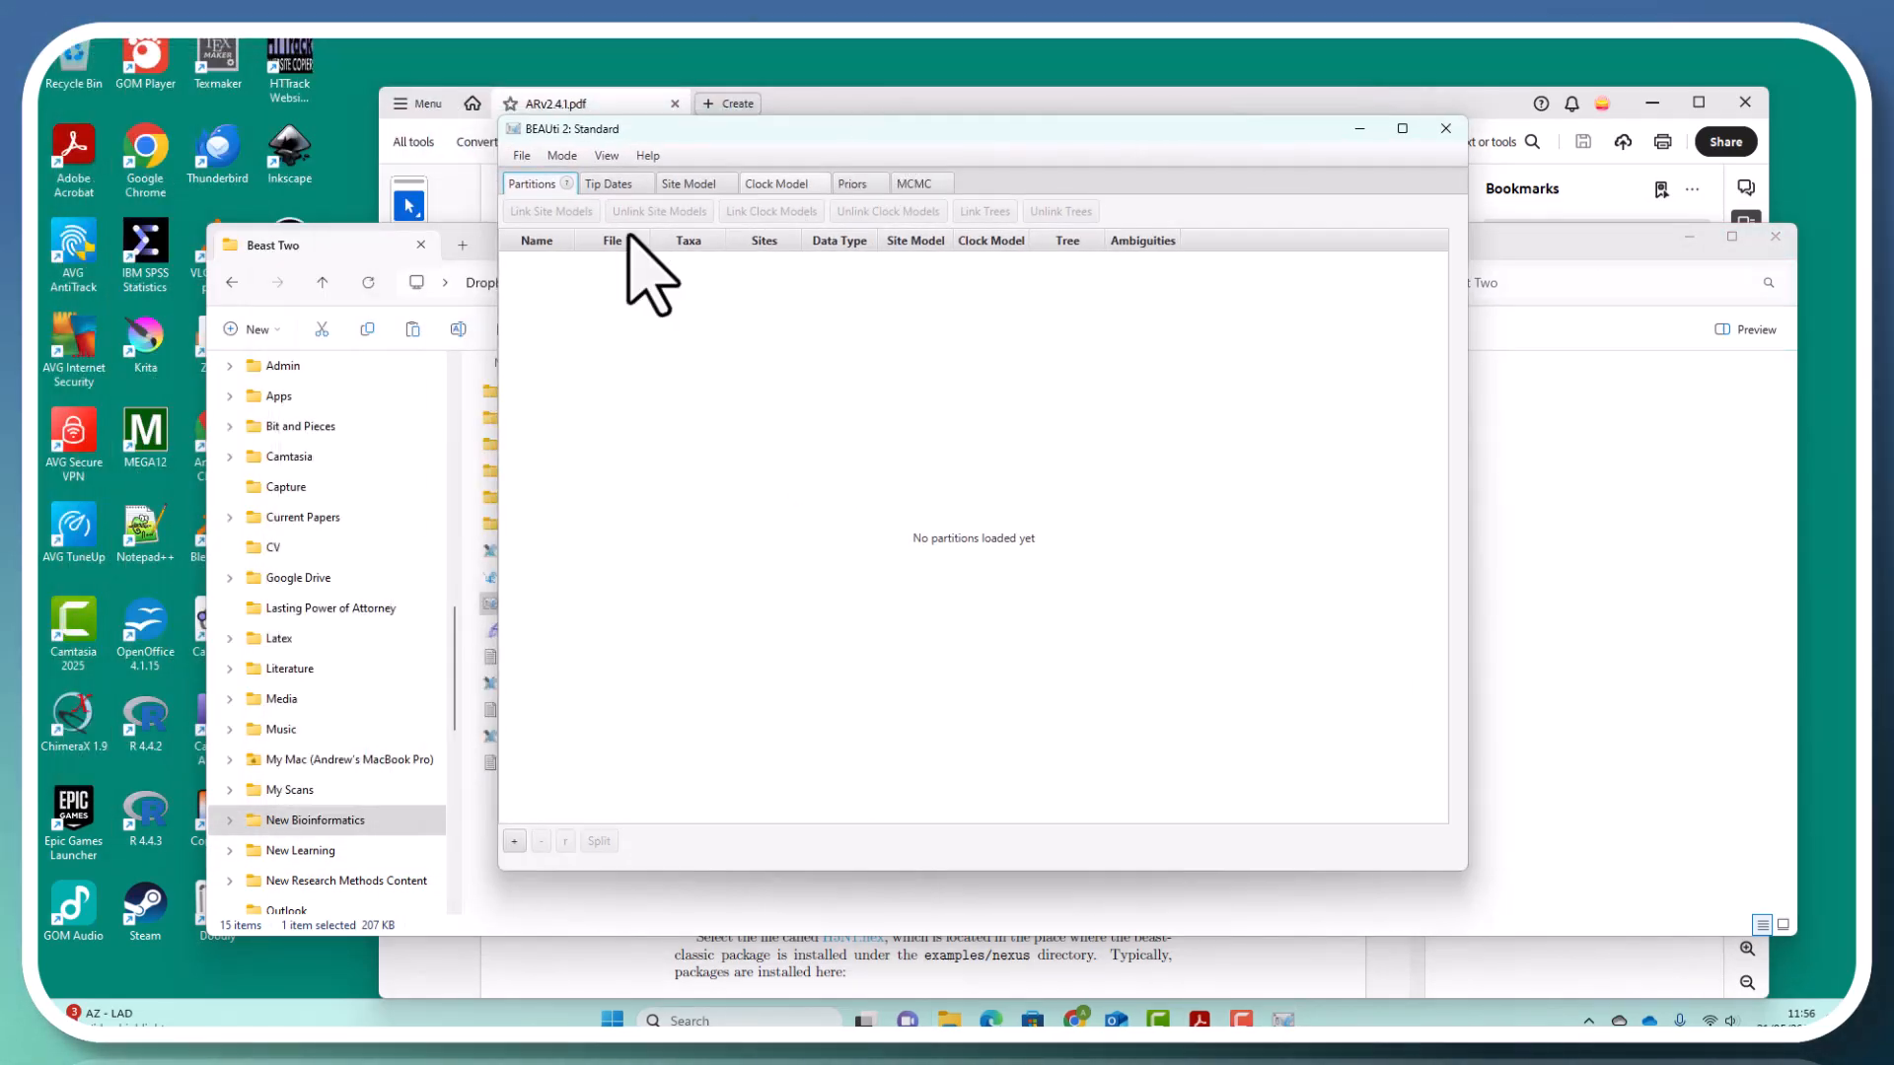
# Import the alignment file cattle_sample_aligned.fas from the Cattle Sample folder into BEAUti
pyautogui.click(523, 155)
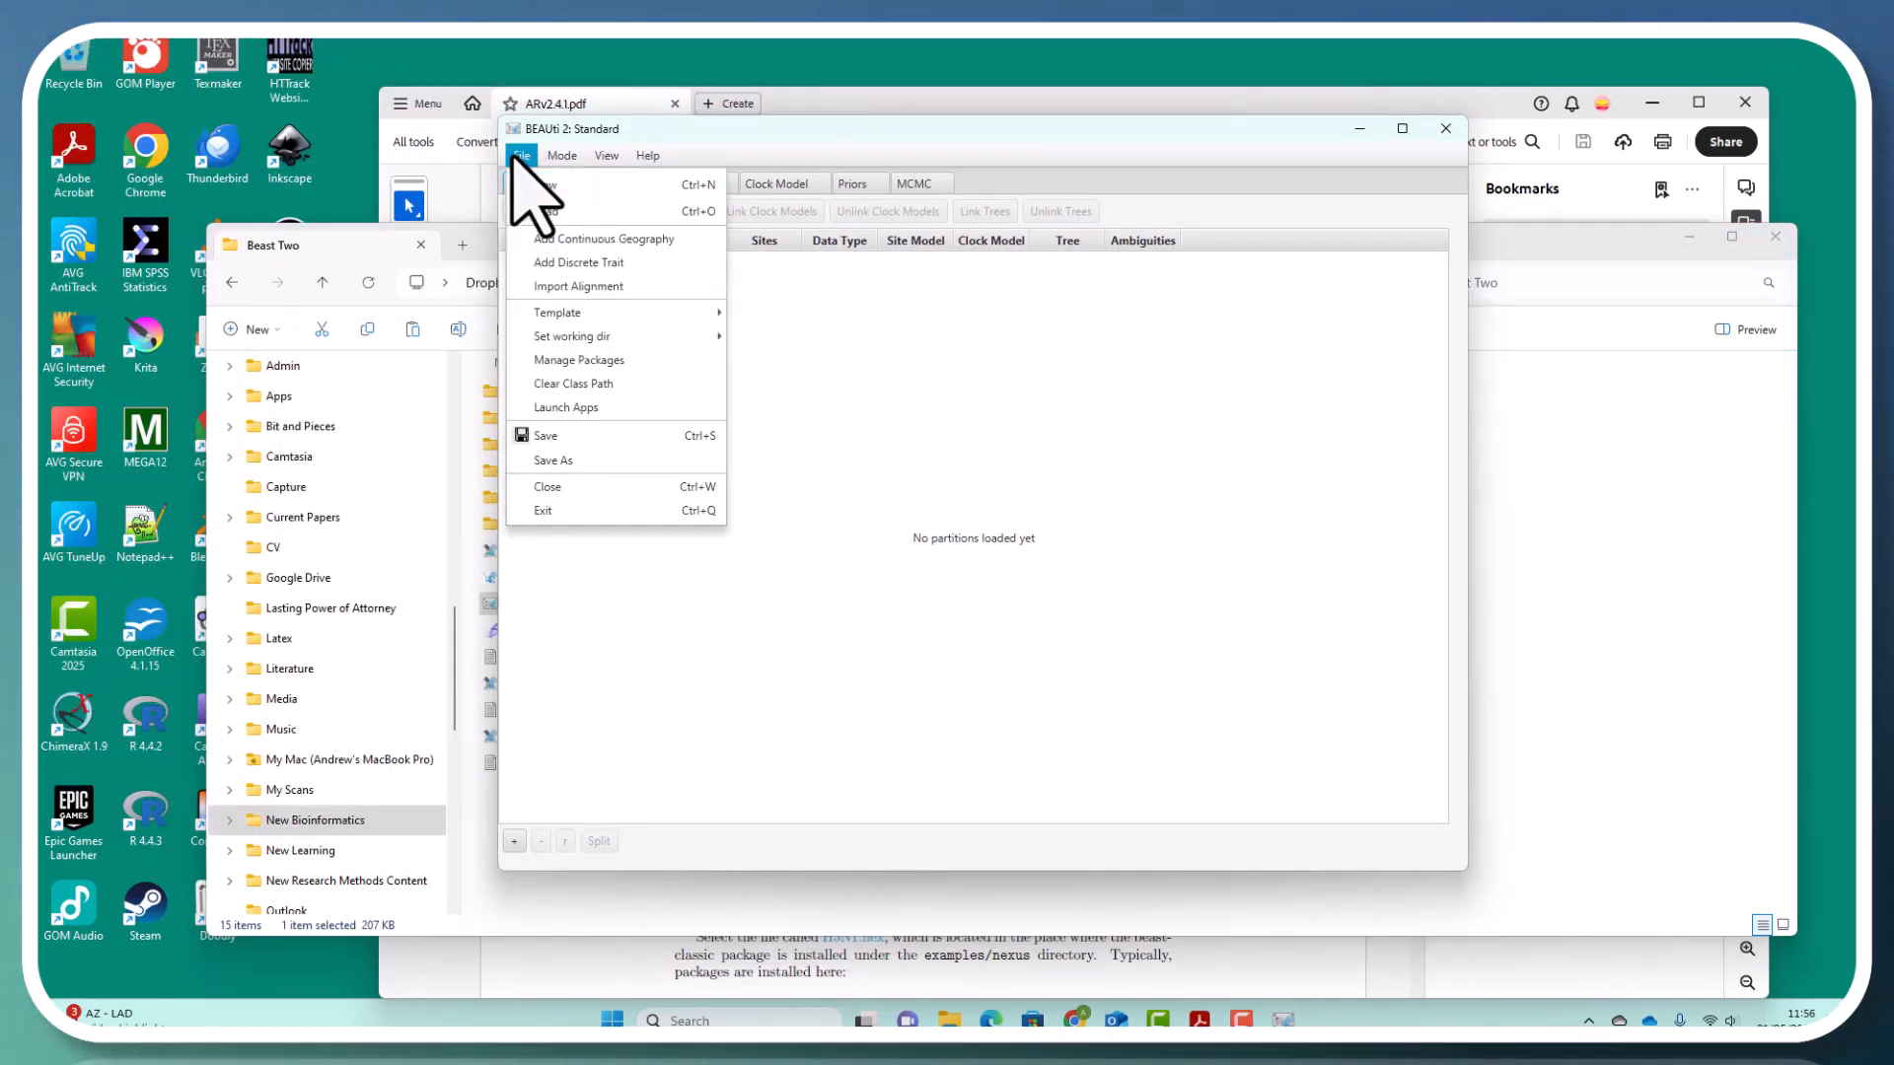
pyautogui.click(562, 287)
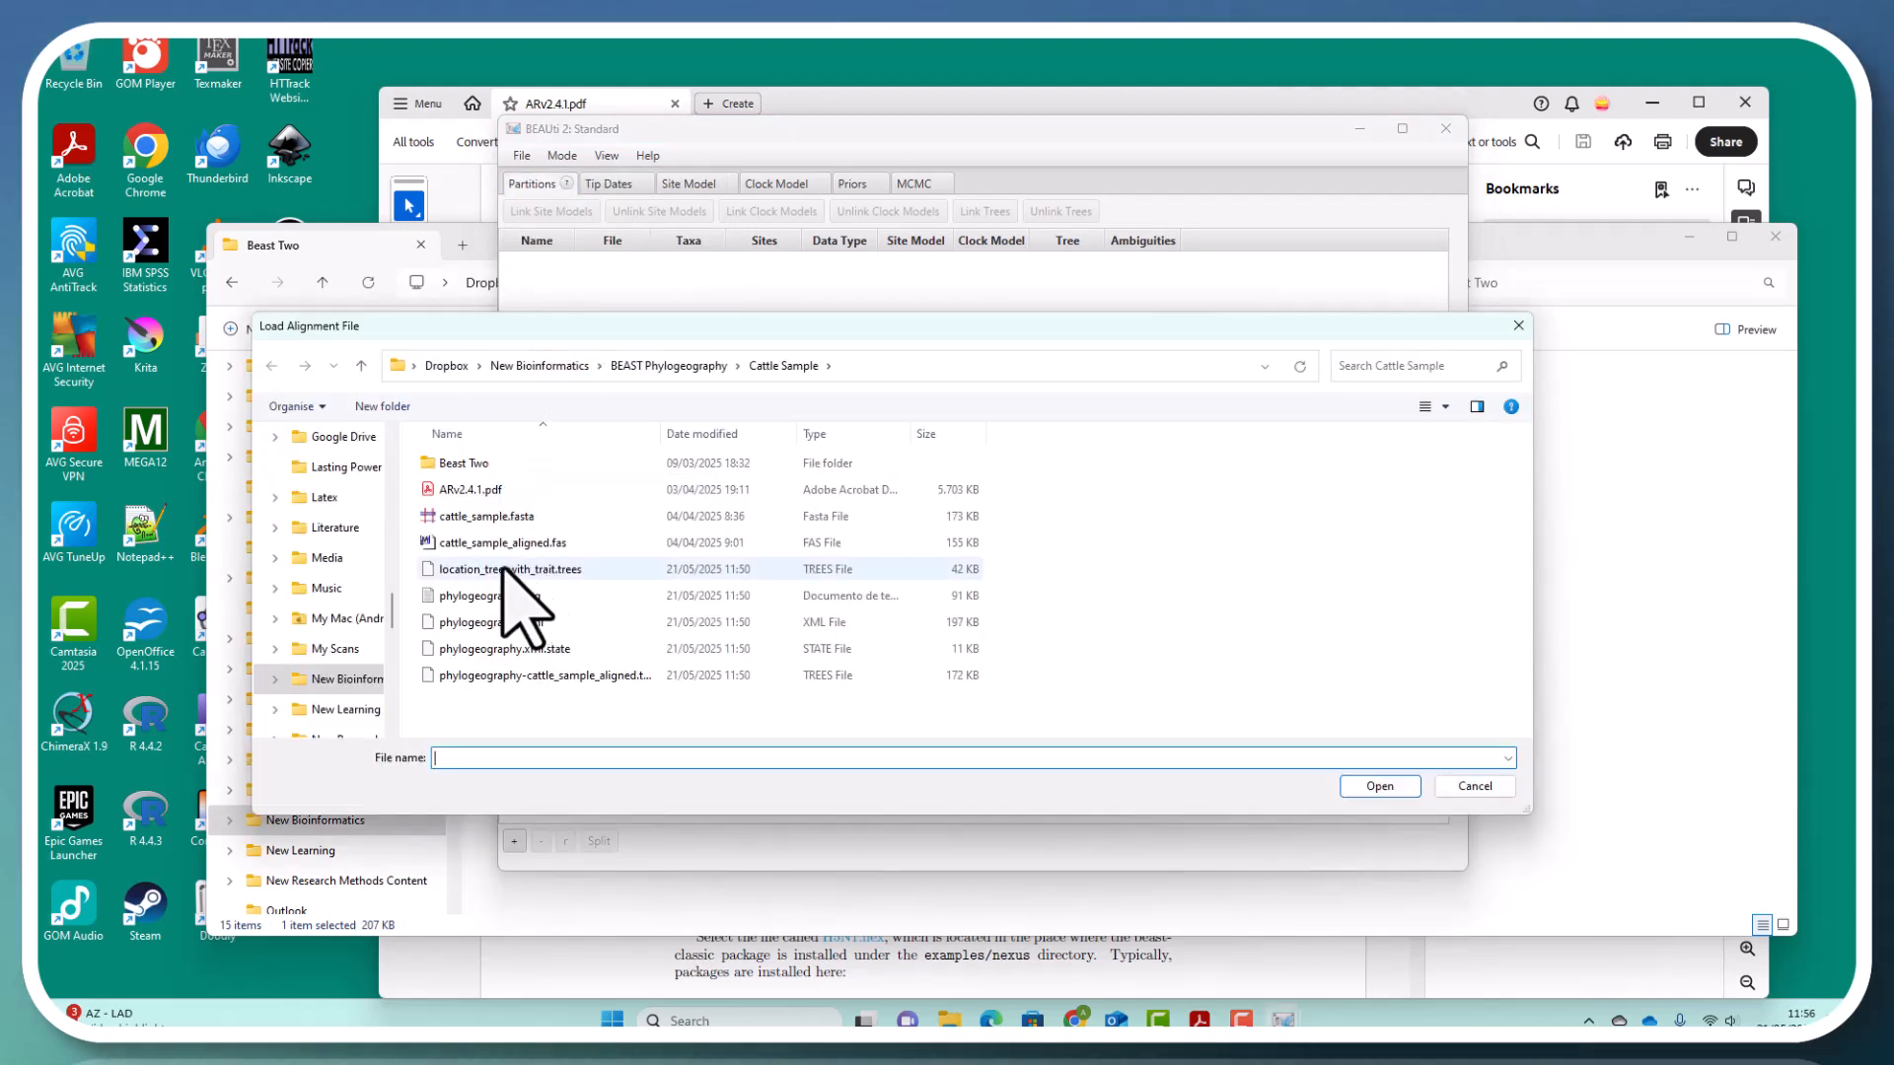
pyautogui.click(508, 543)
pyautogui.click(1380, 786)
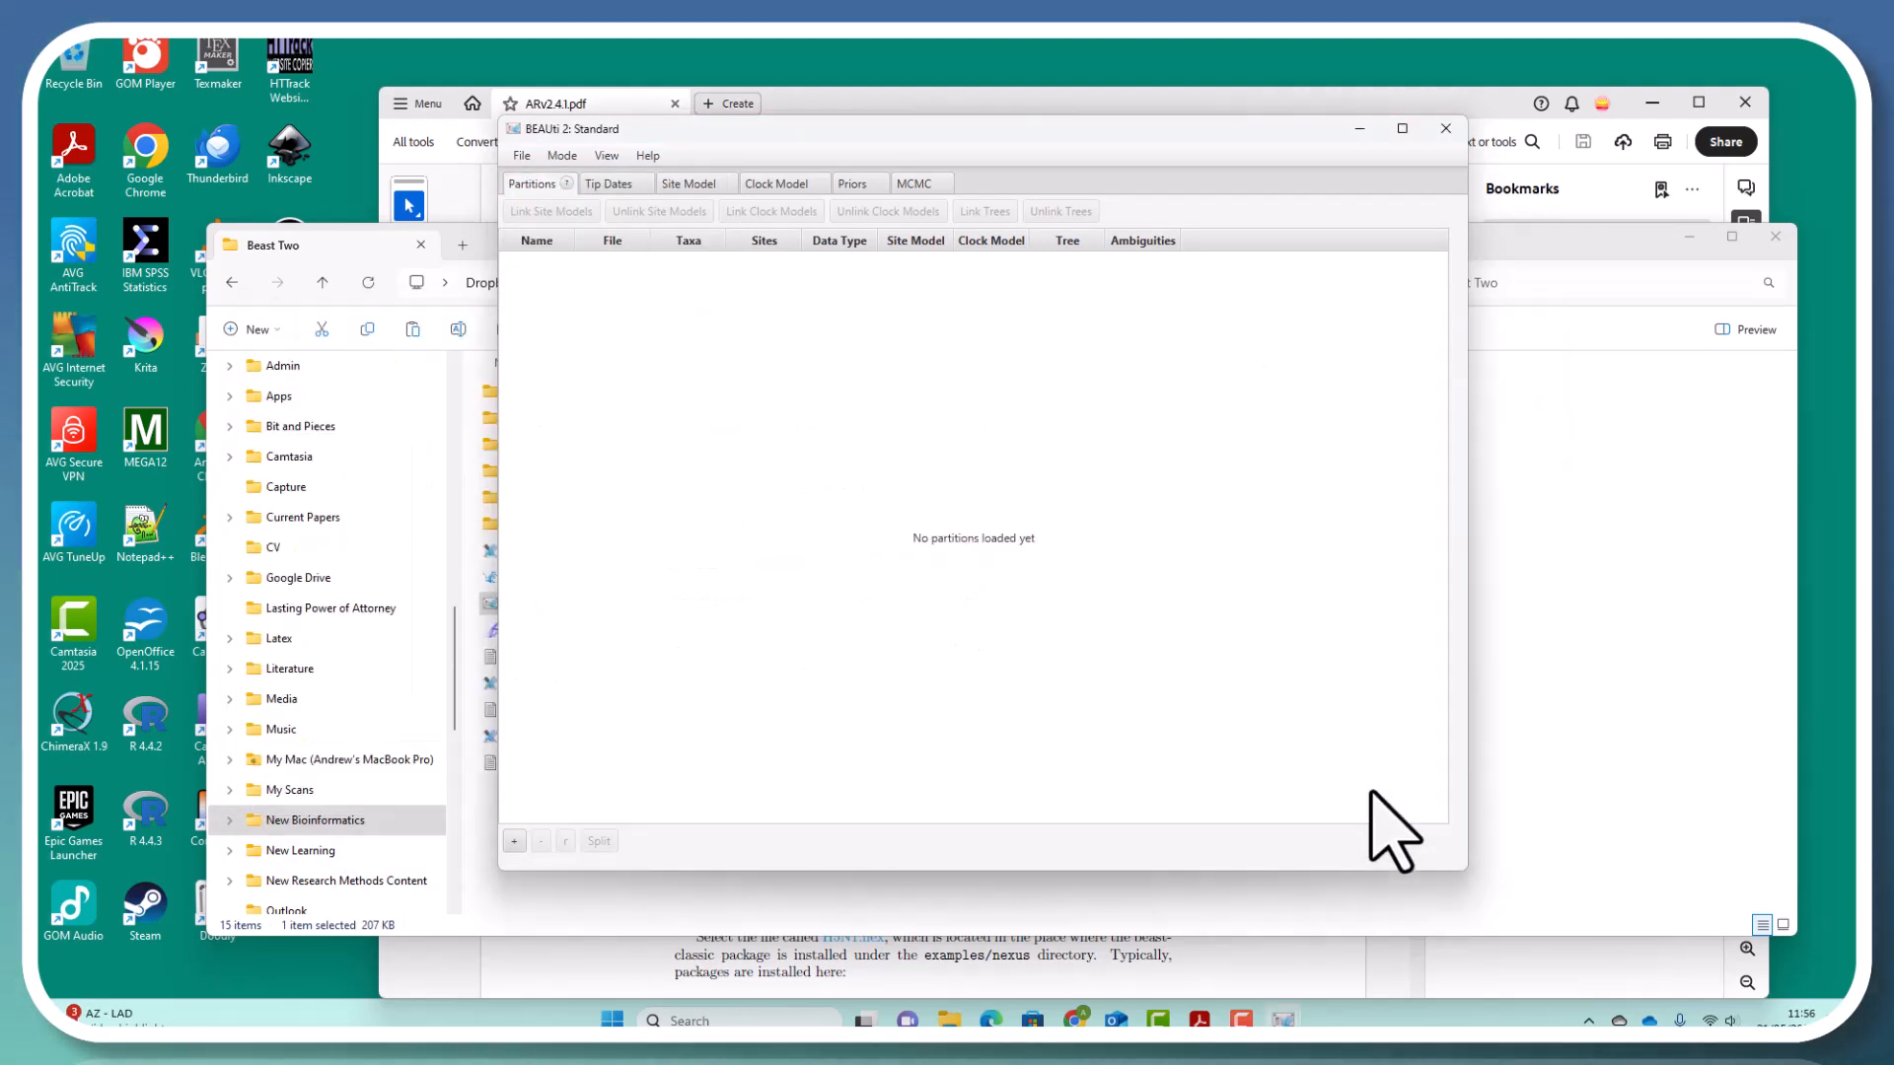
pyautogui.click(1039, 444)
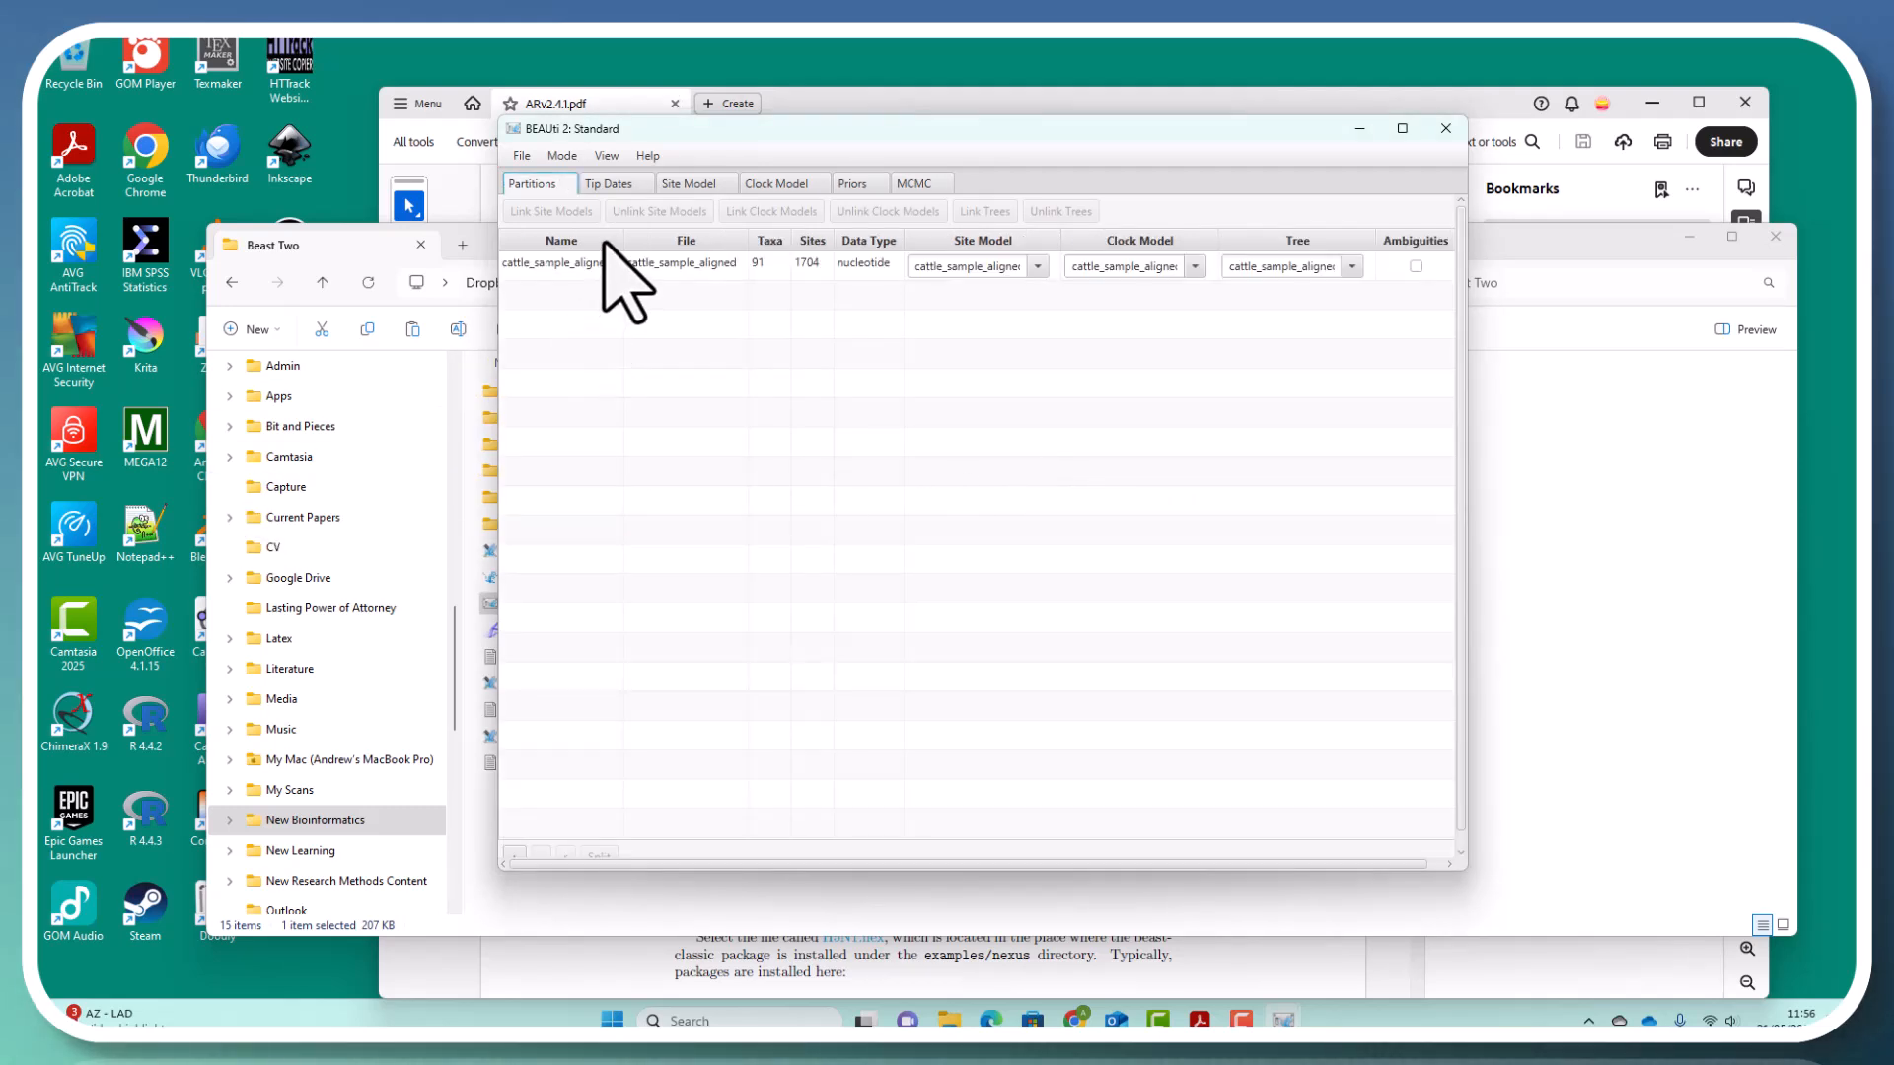
# Enable tip dates and specify them as dates with the format yyyy-M-dd
pyautogui.click(617, 185)
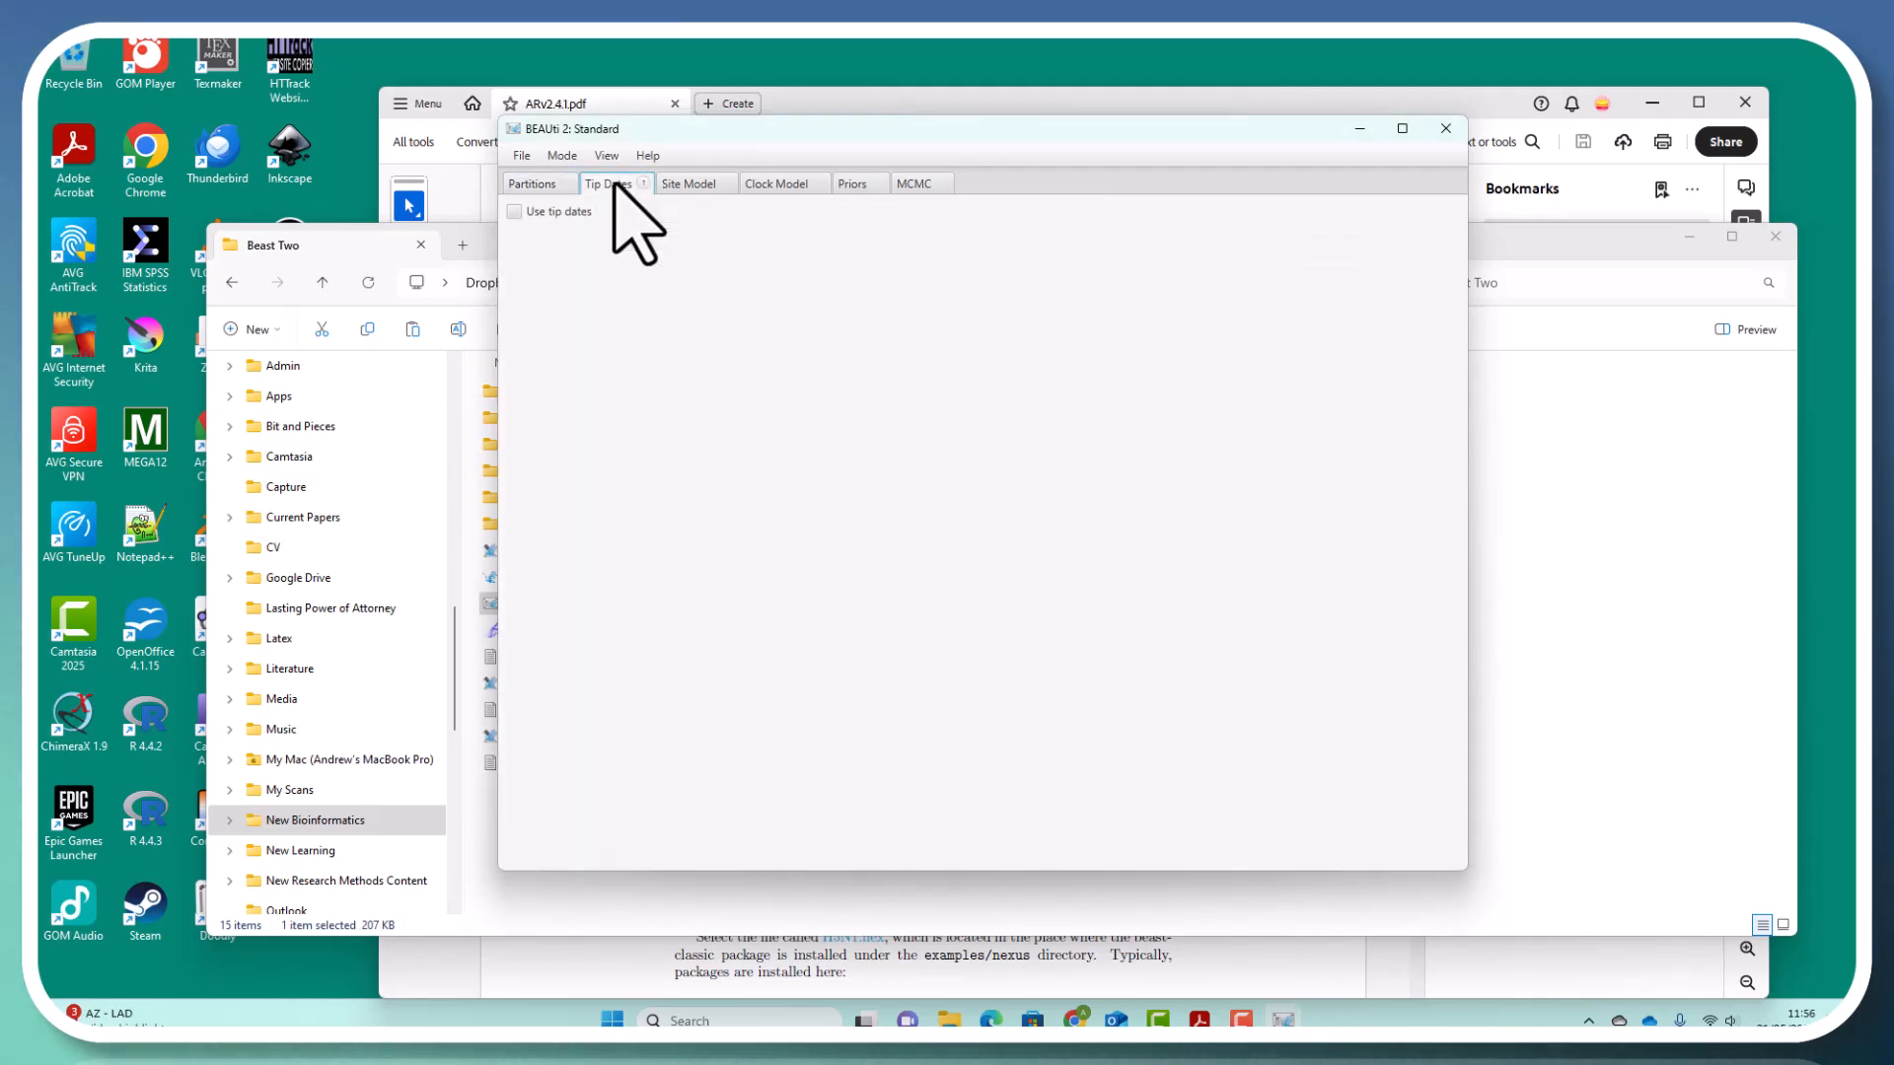
pyautogui.click(514, 212)
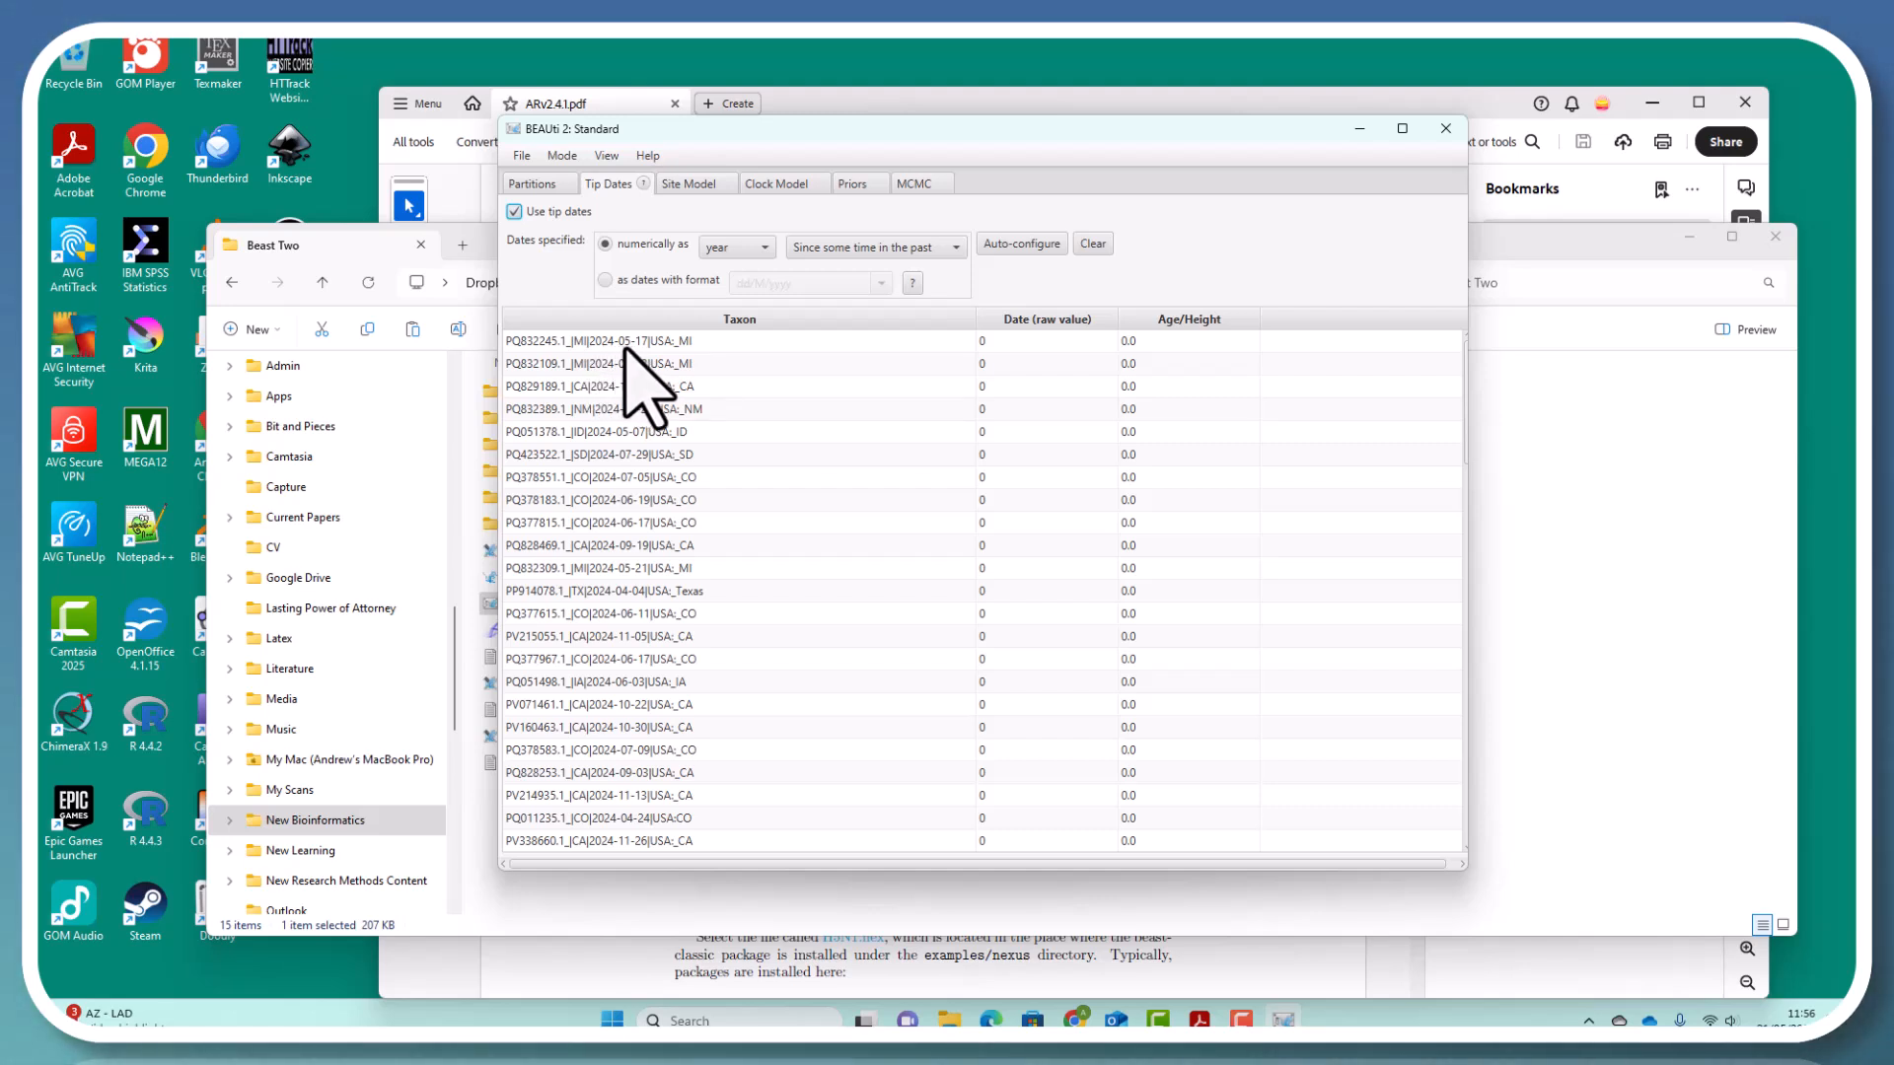
pyautogui.click(608, 280)
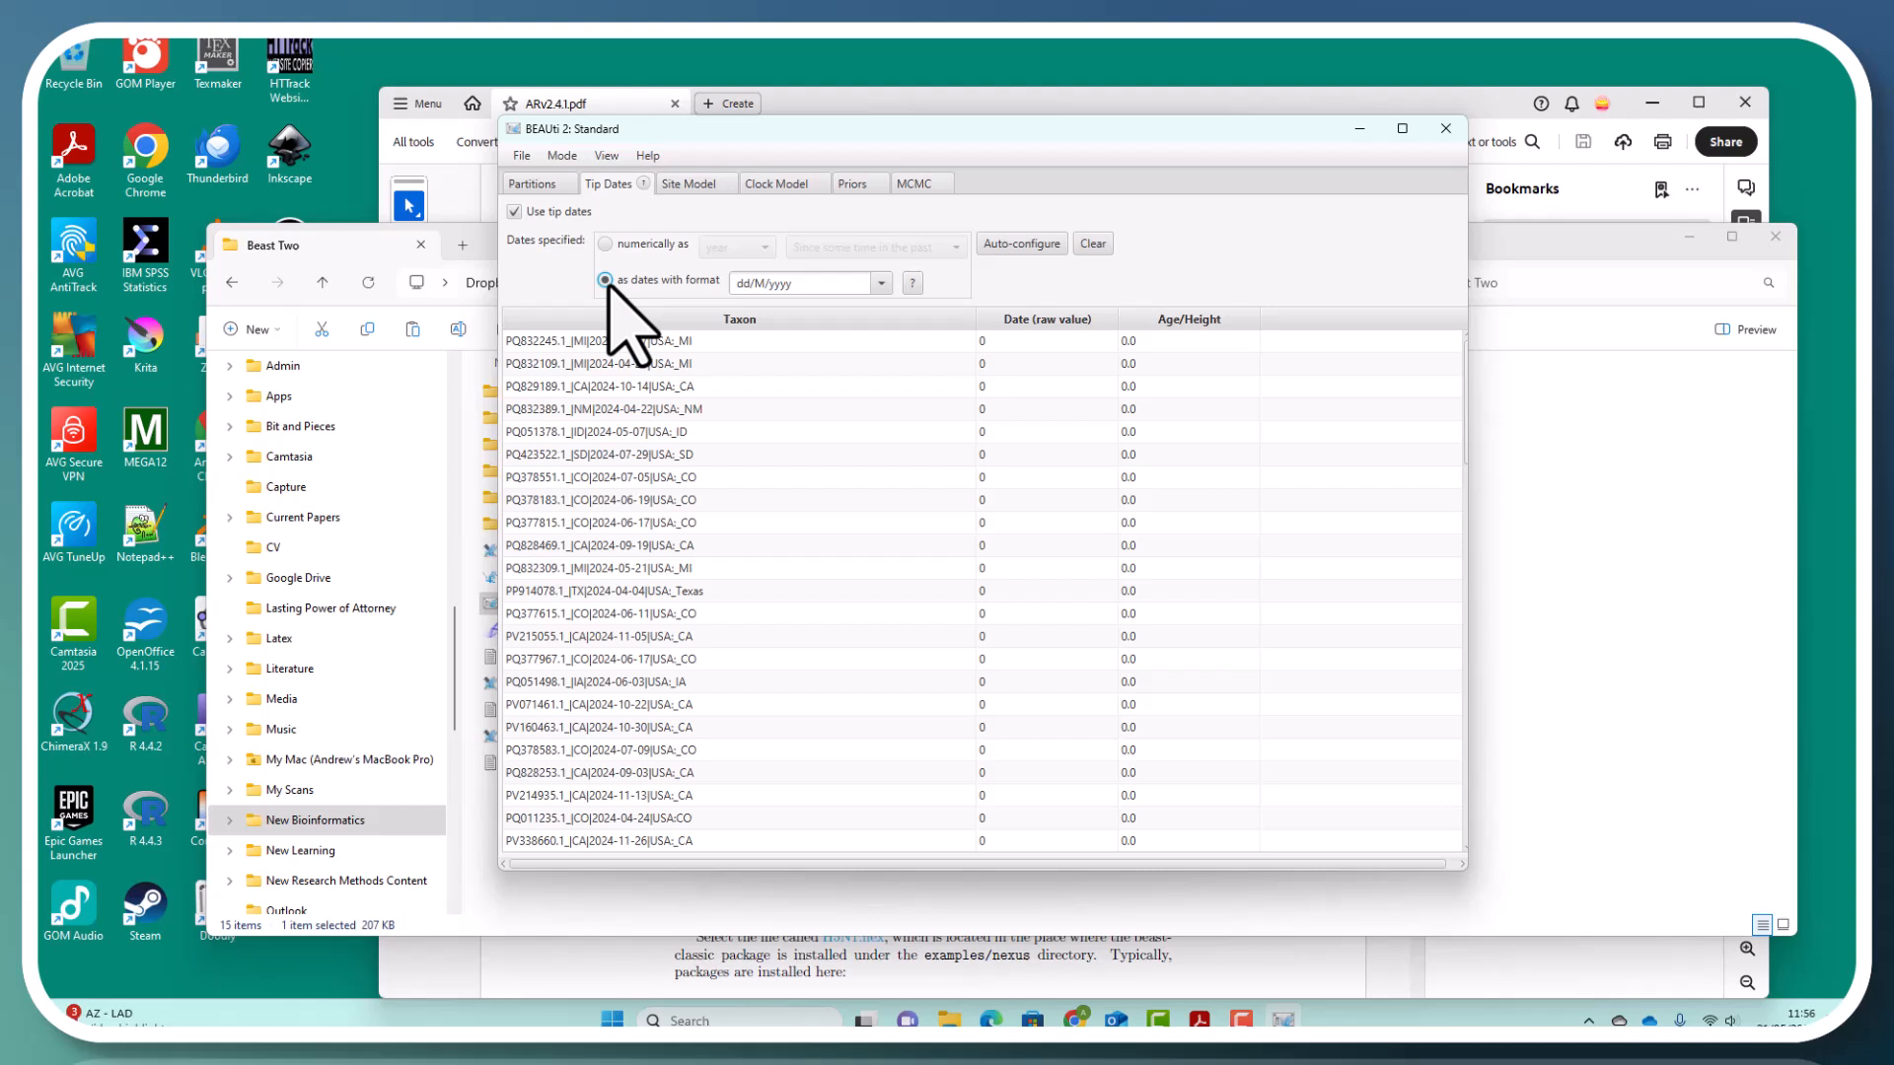
pyautogui.click(880, 283)
pyautogui.click(782, 427)
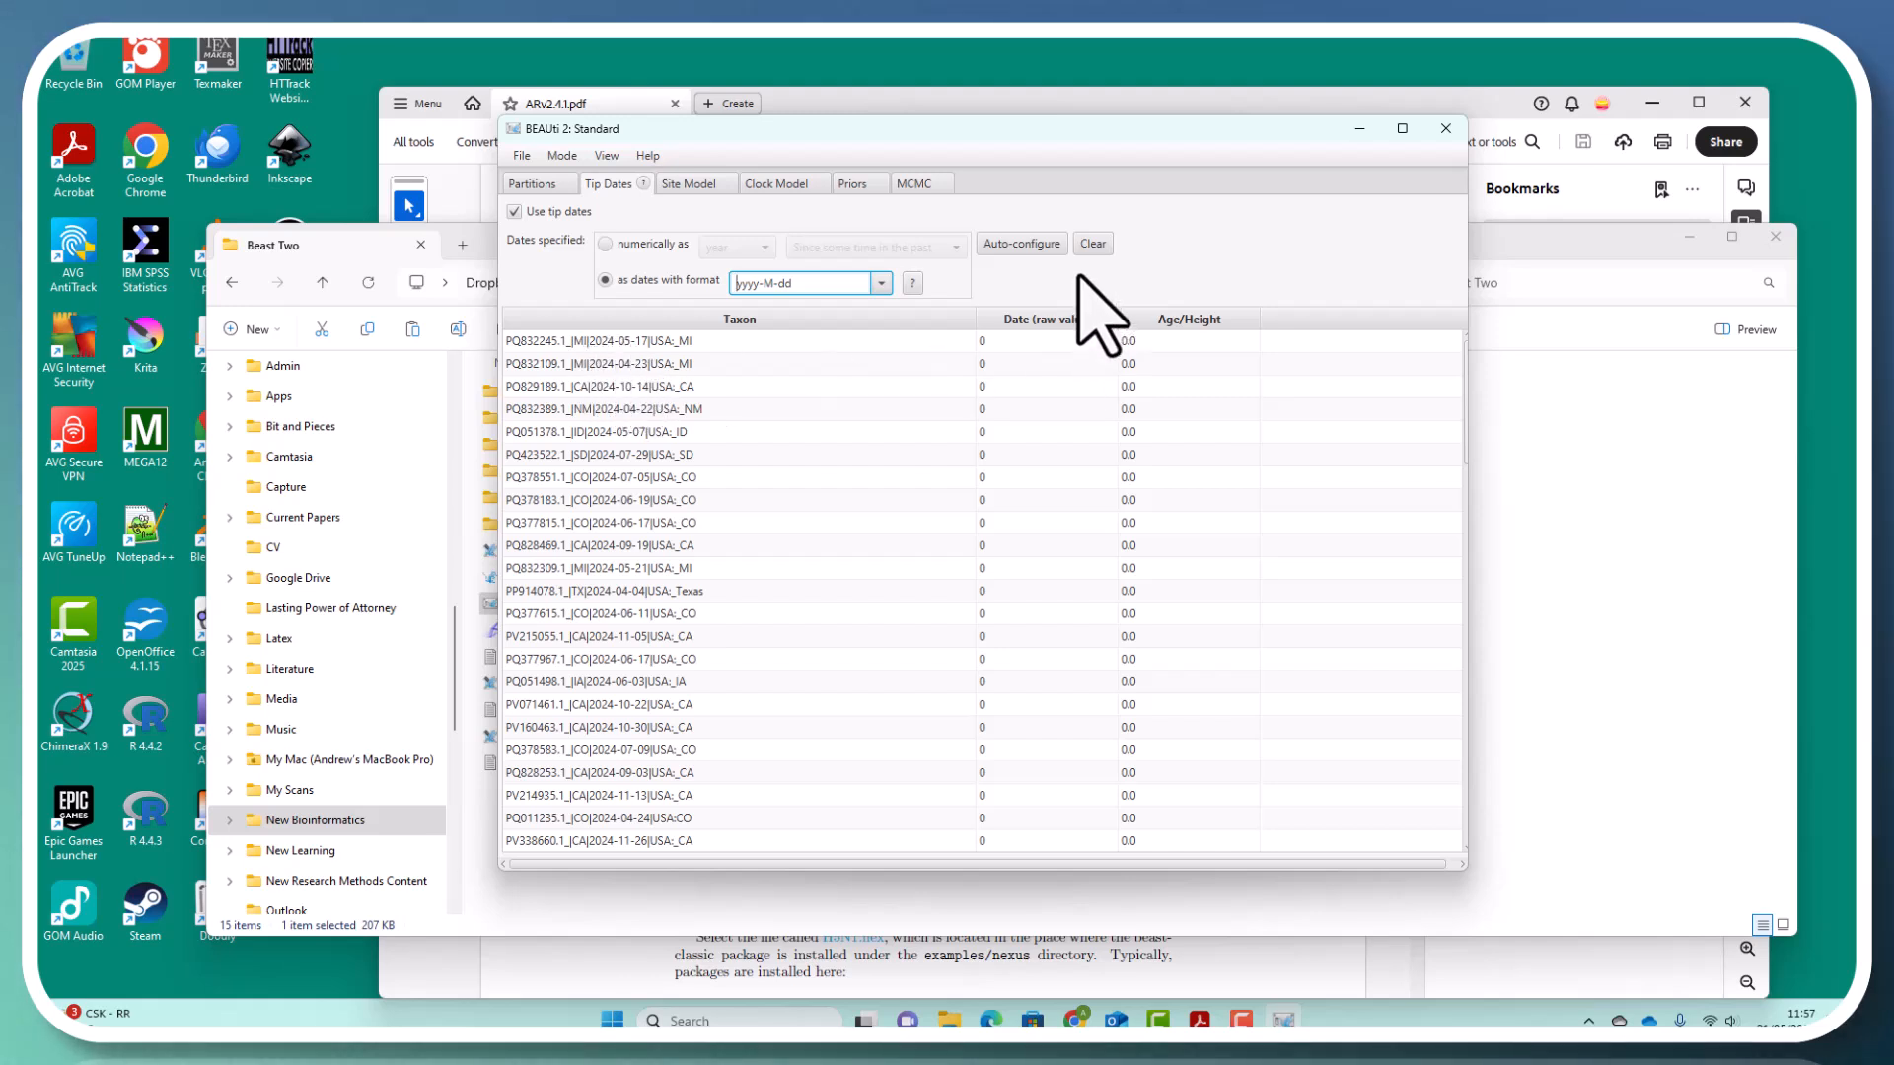
# Auto-configure the tip dates from the taxon names by splitting on the character | and taking group 3
pyautogui.click(1037, 247)
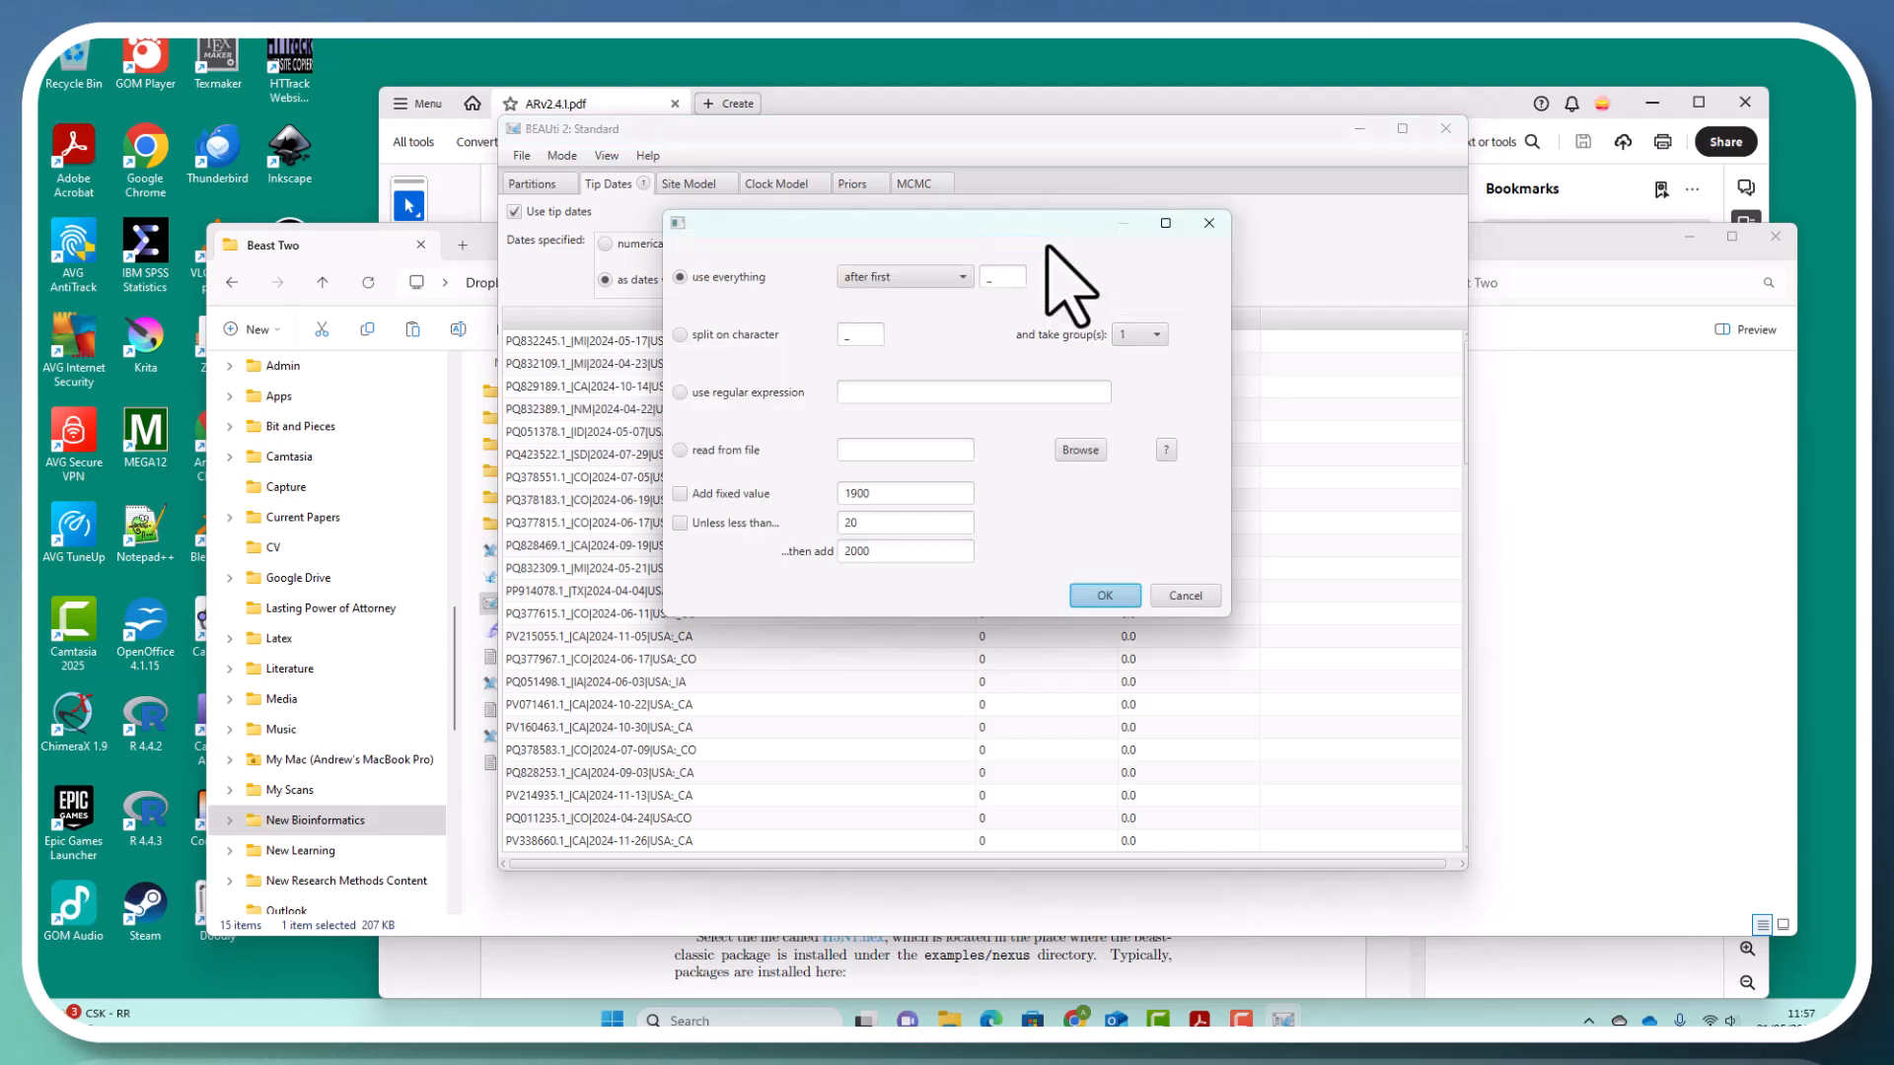
pyautogui.doubleClick(850, 336)
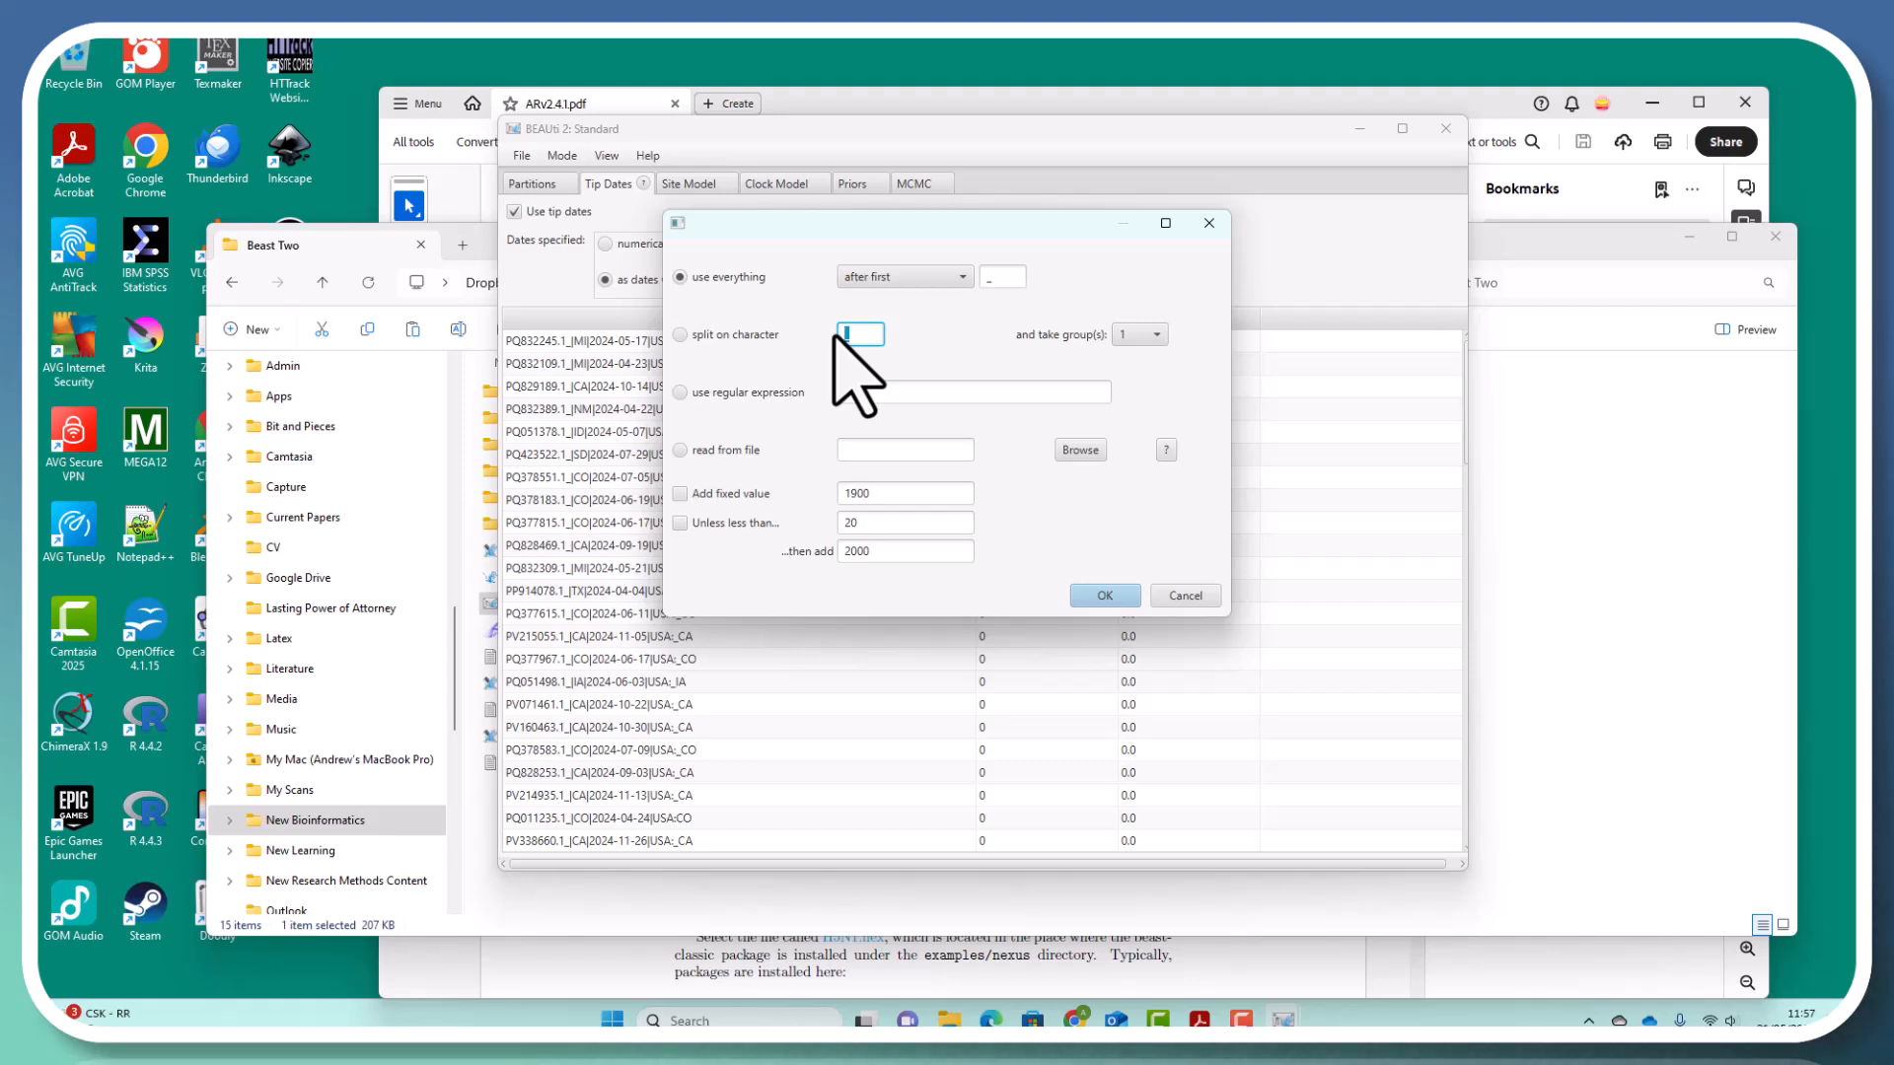
pyautogui.write('|')
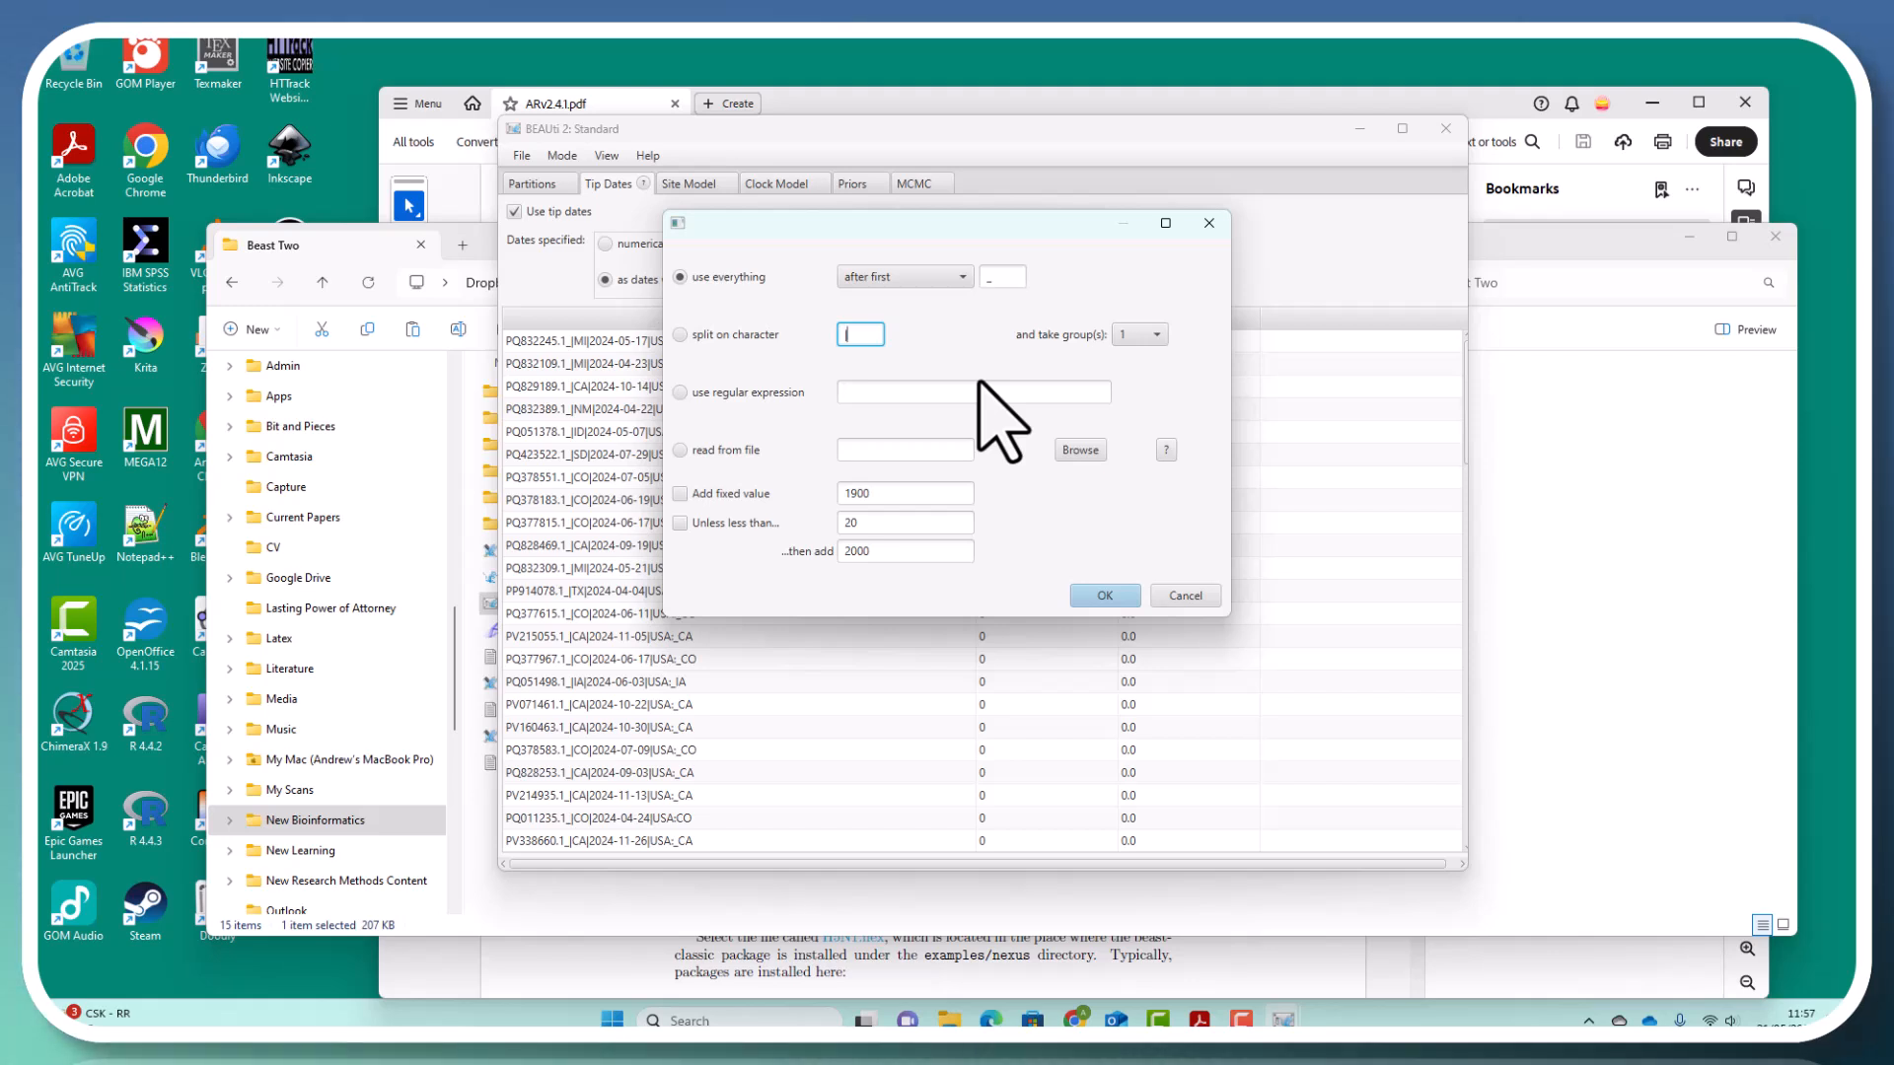
pyautogui.click(1149, 335)
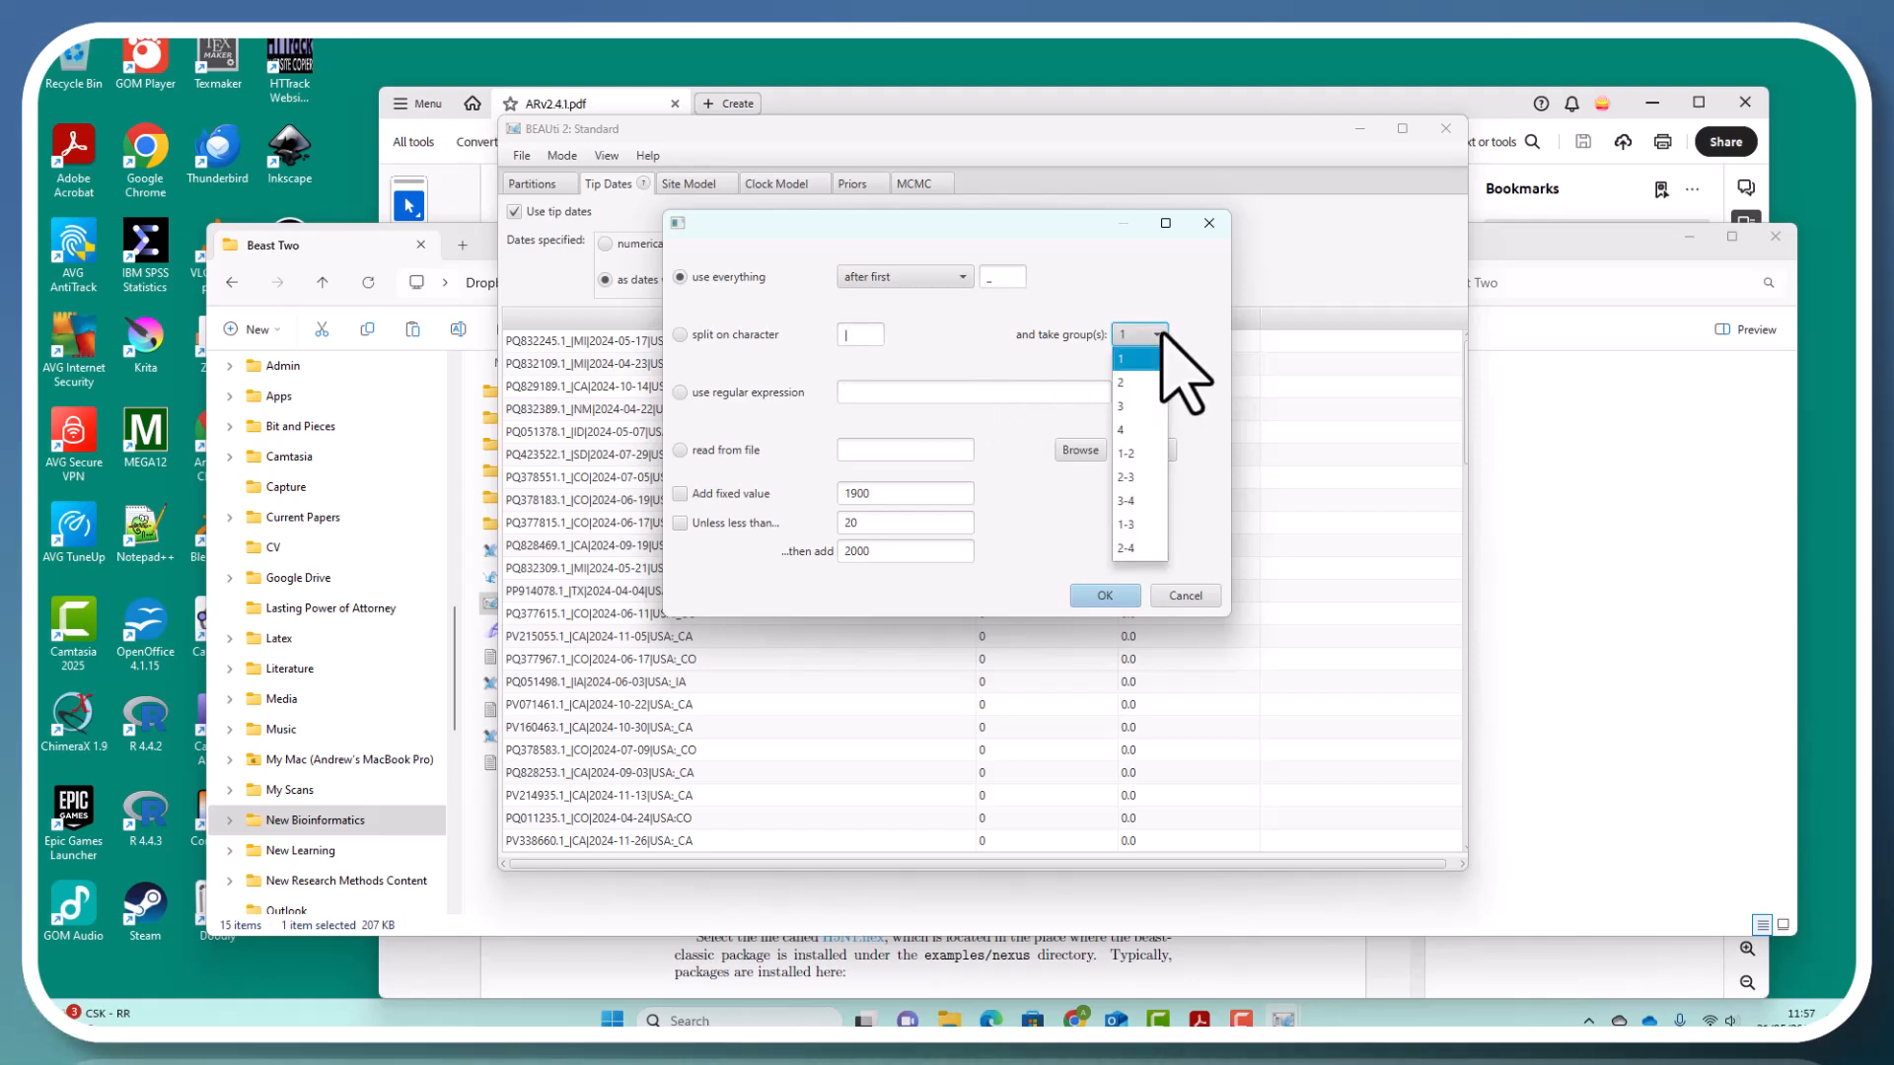
pyautogui.click(1130, 406)
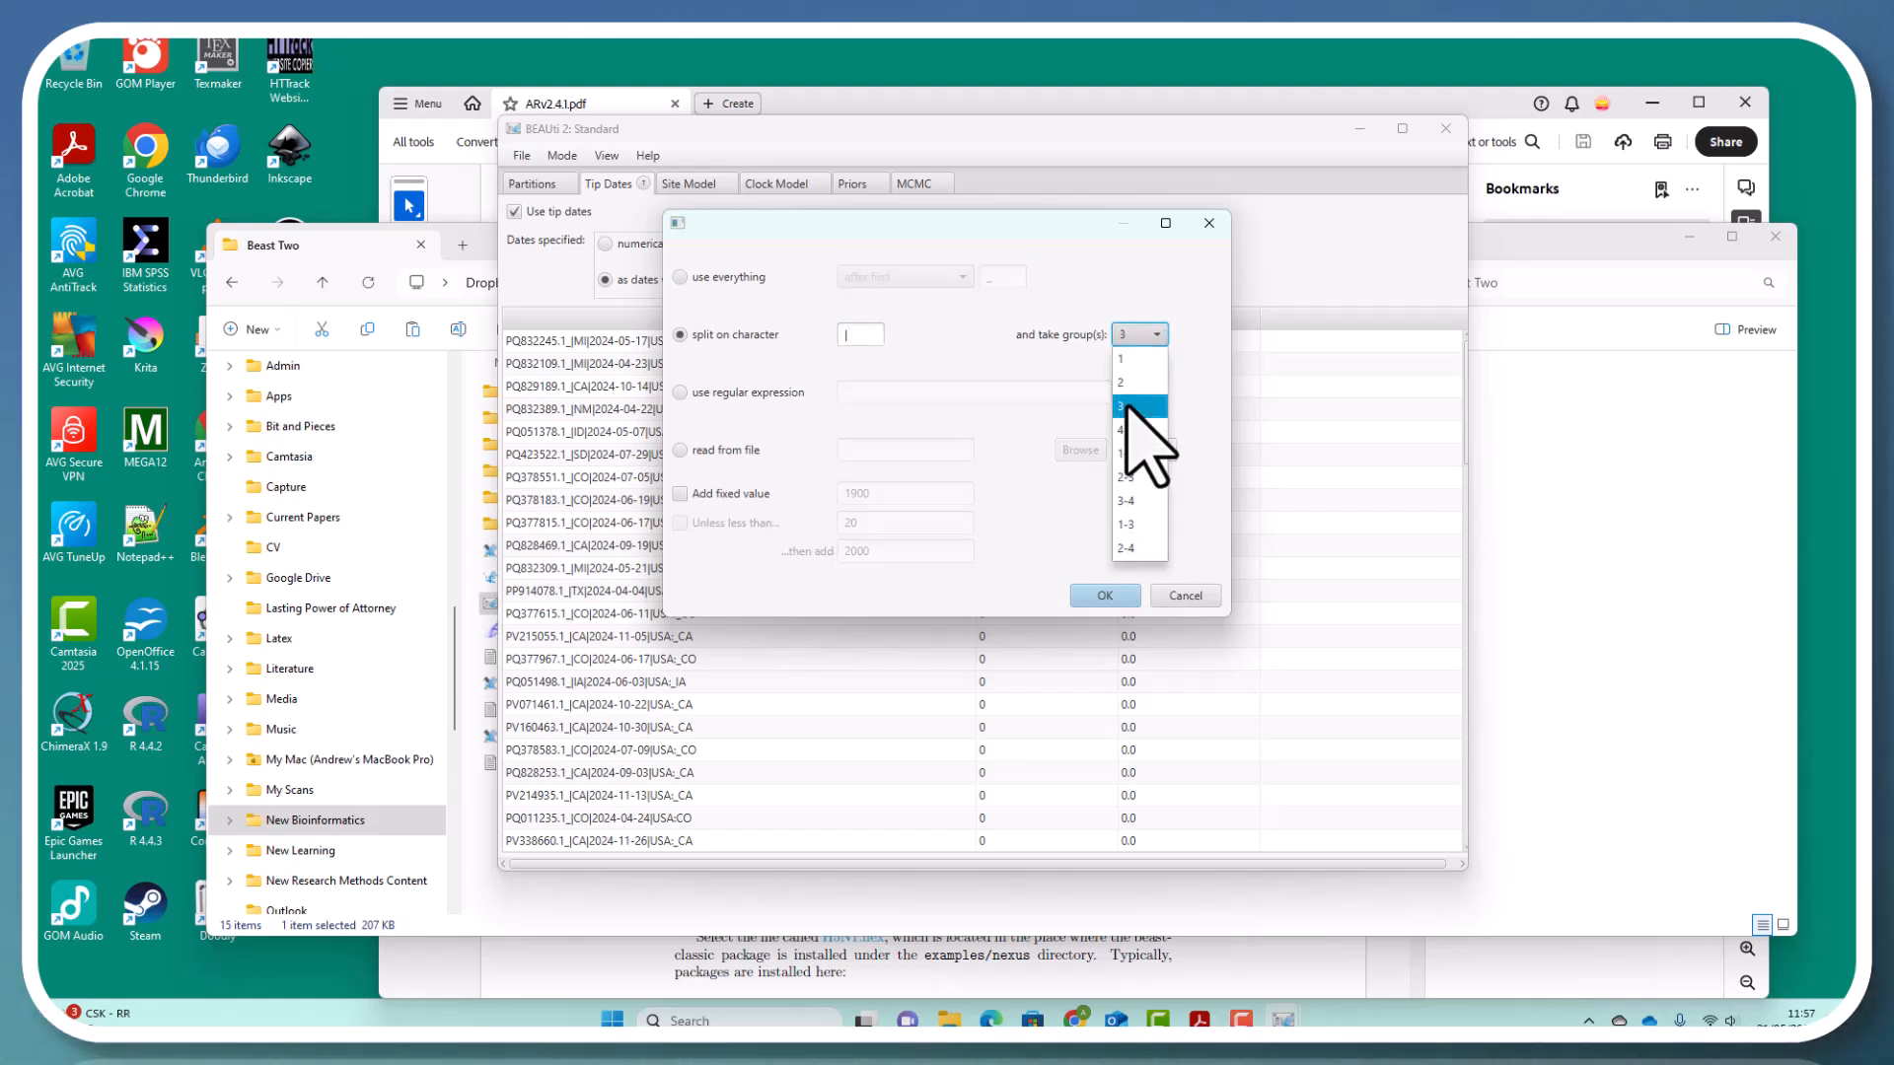
pyautogui.click(1102, 596)
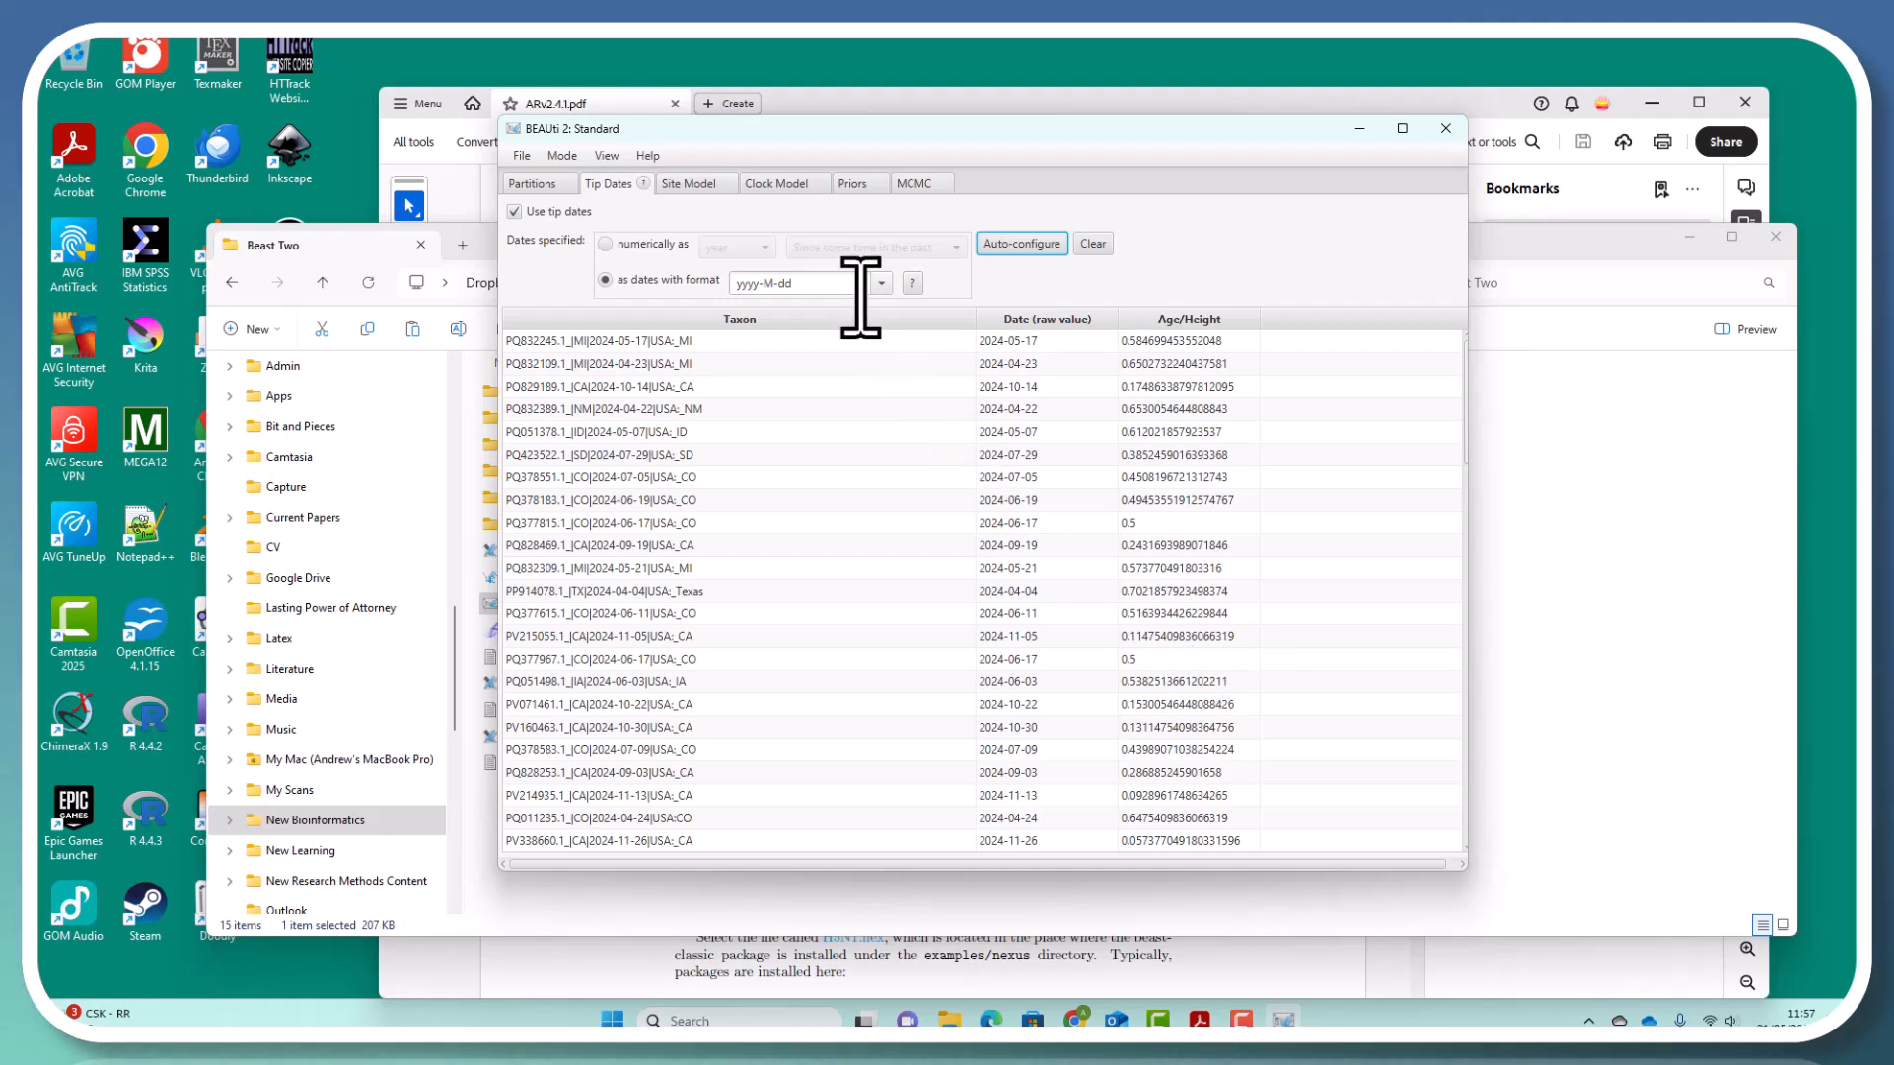
# Open cattle_sample_aligned.fas from the Cattle Sample folder in MEGA for analysis, as protein-coding nucleotide sequences
pyautogui.click(680, 186)
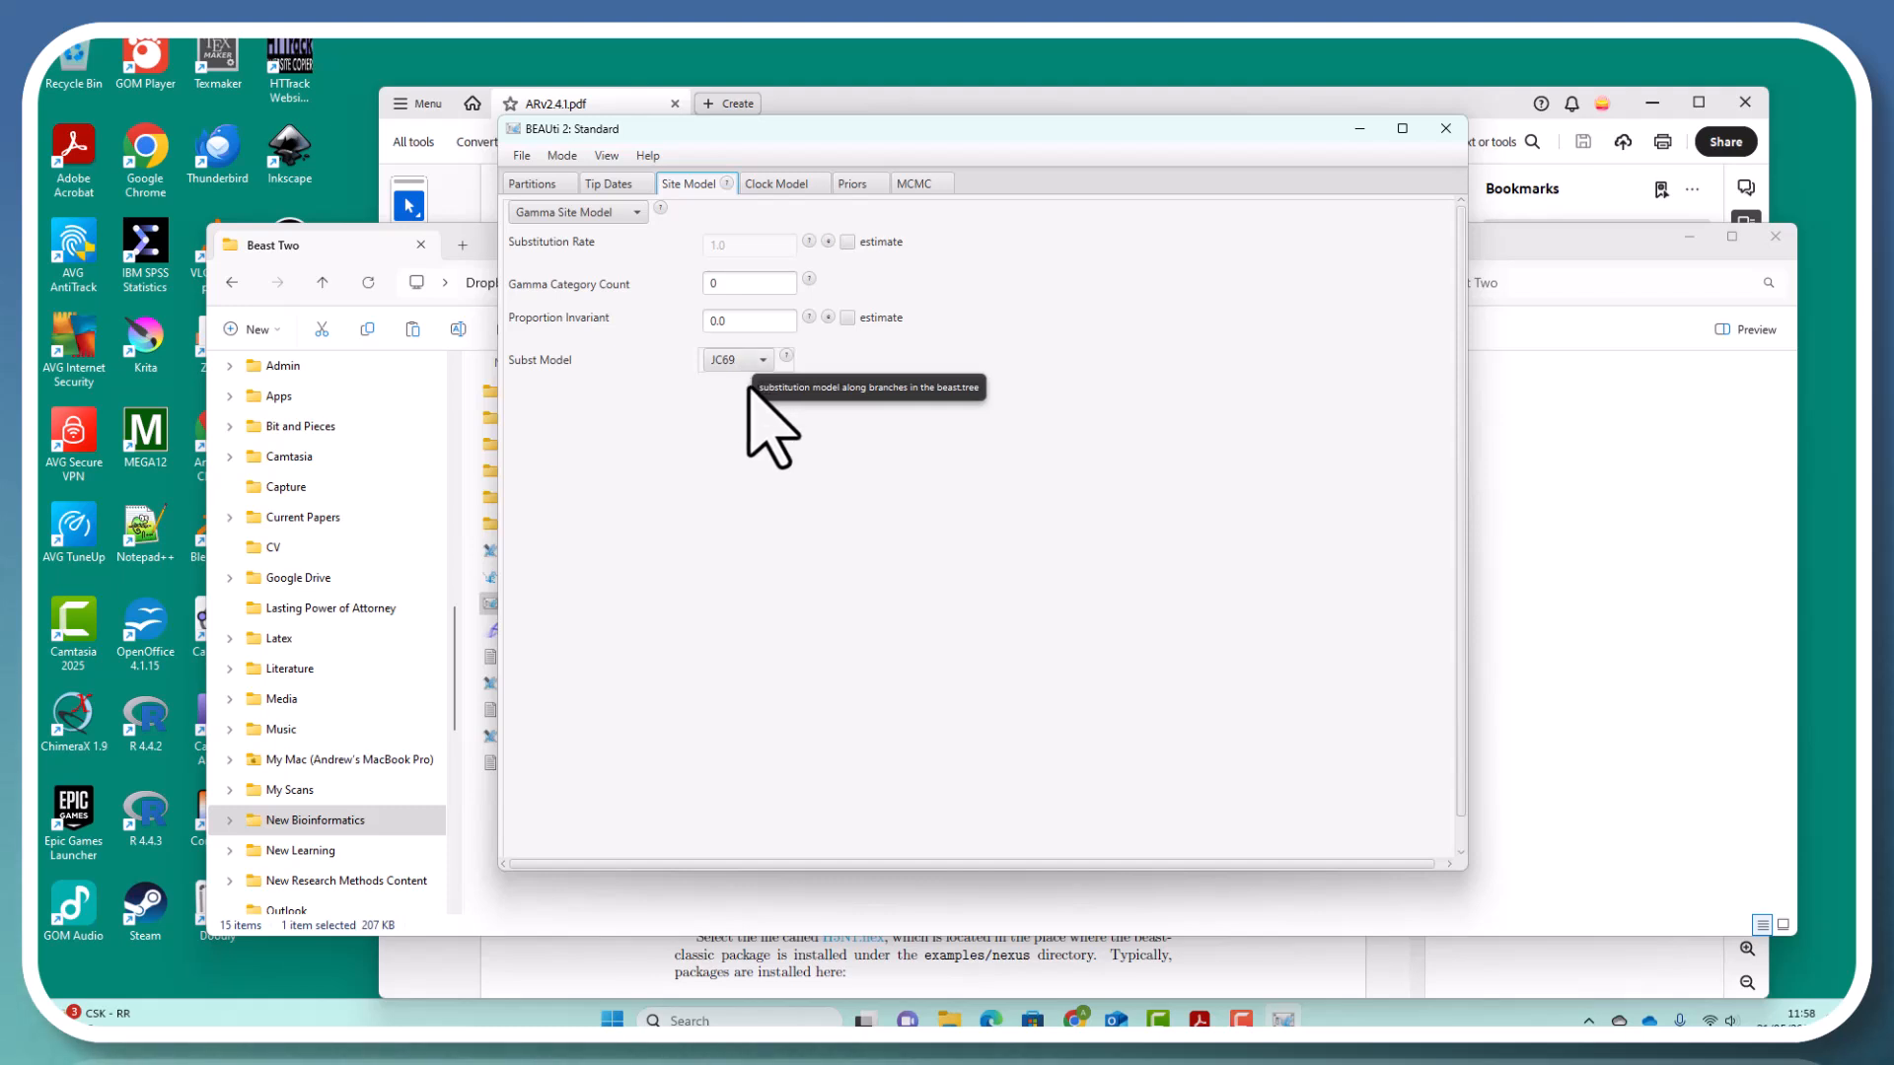
pyautogui.click(951, 1020)
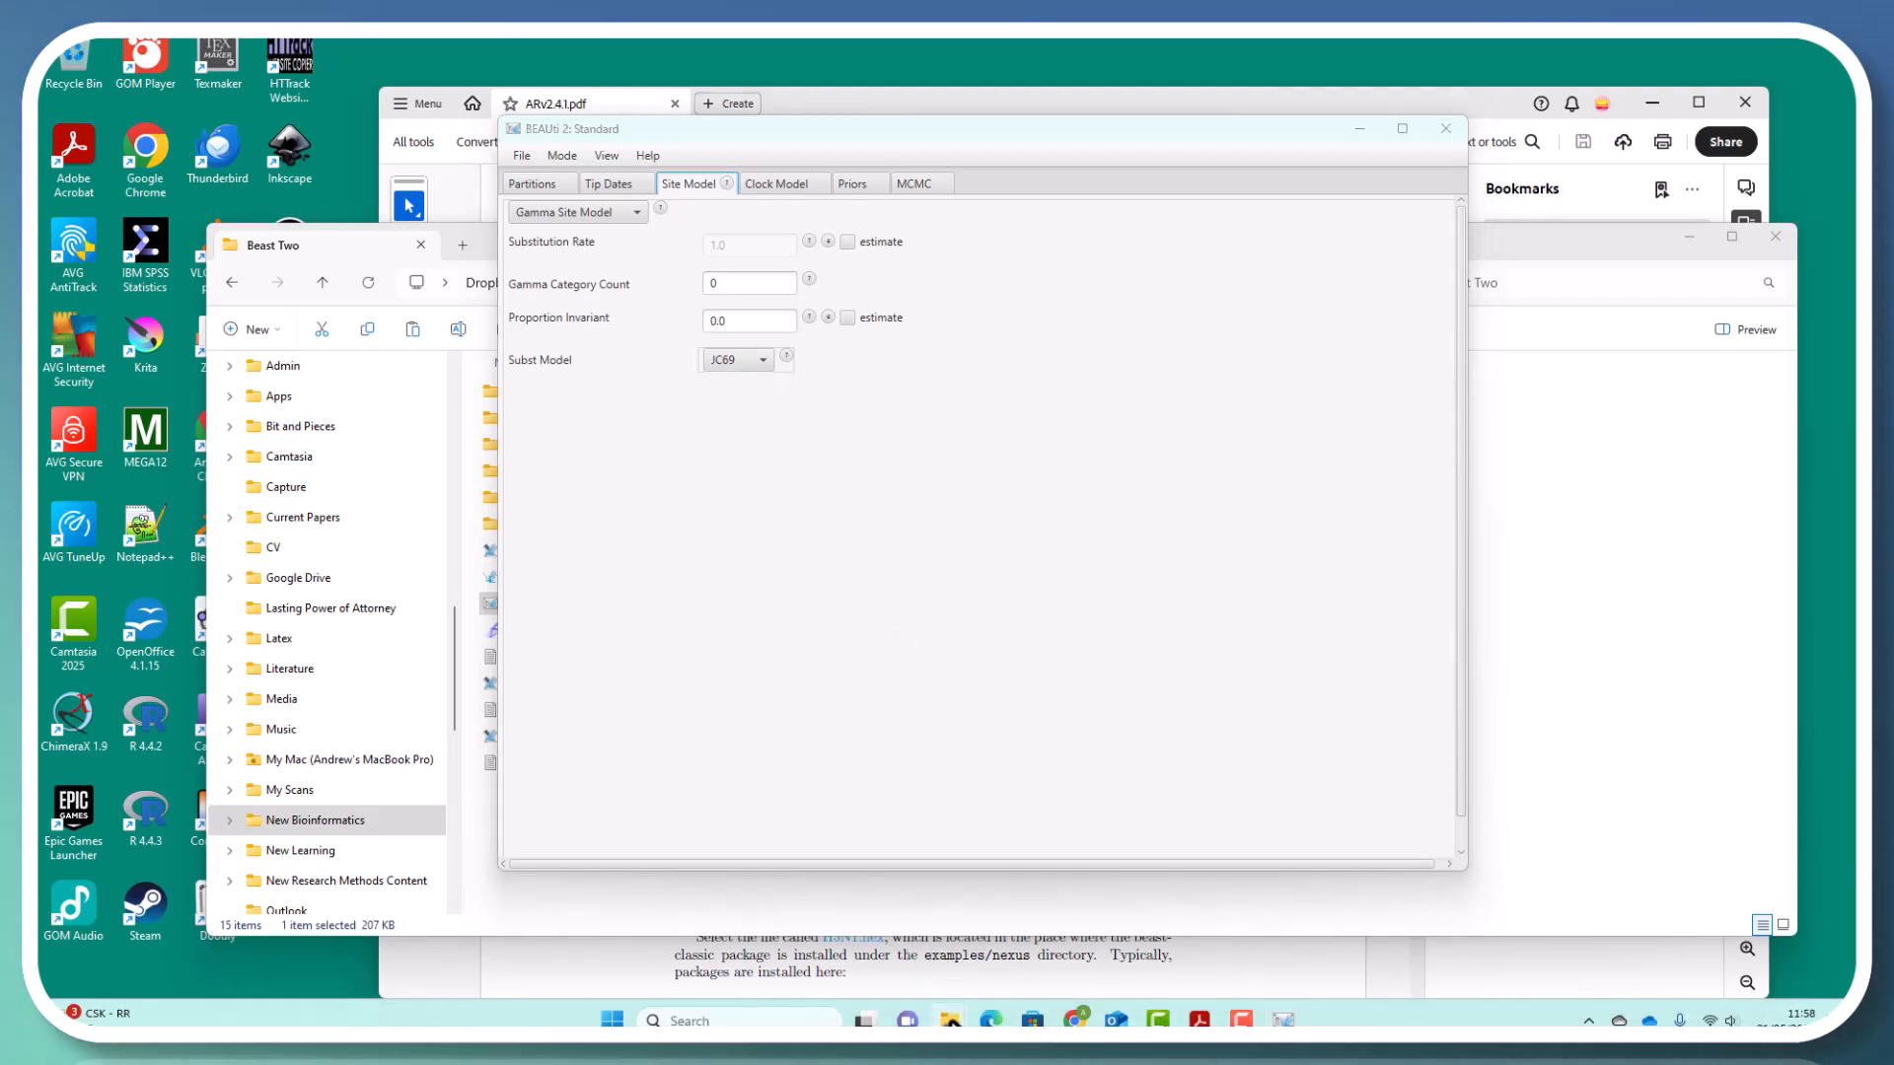
pyautogui.click(1024, 965)
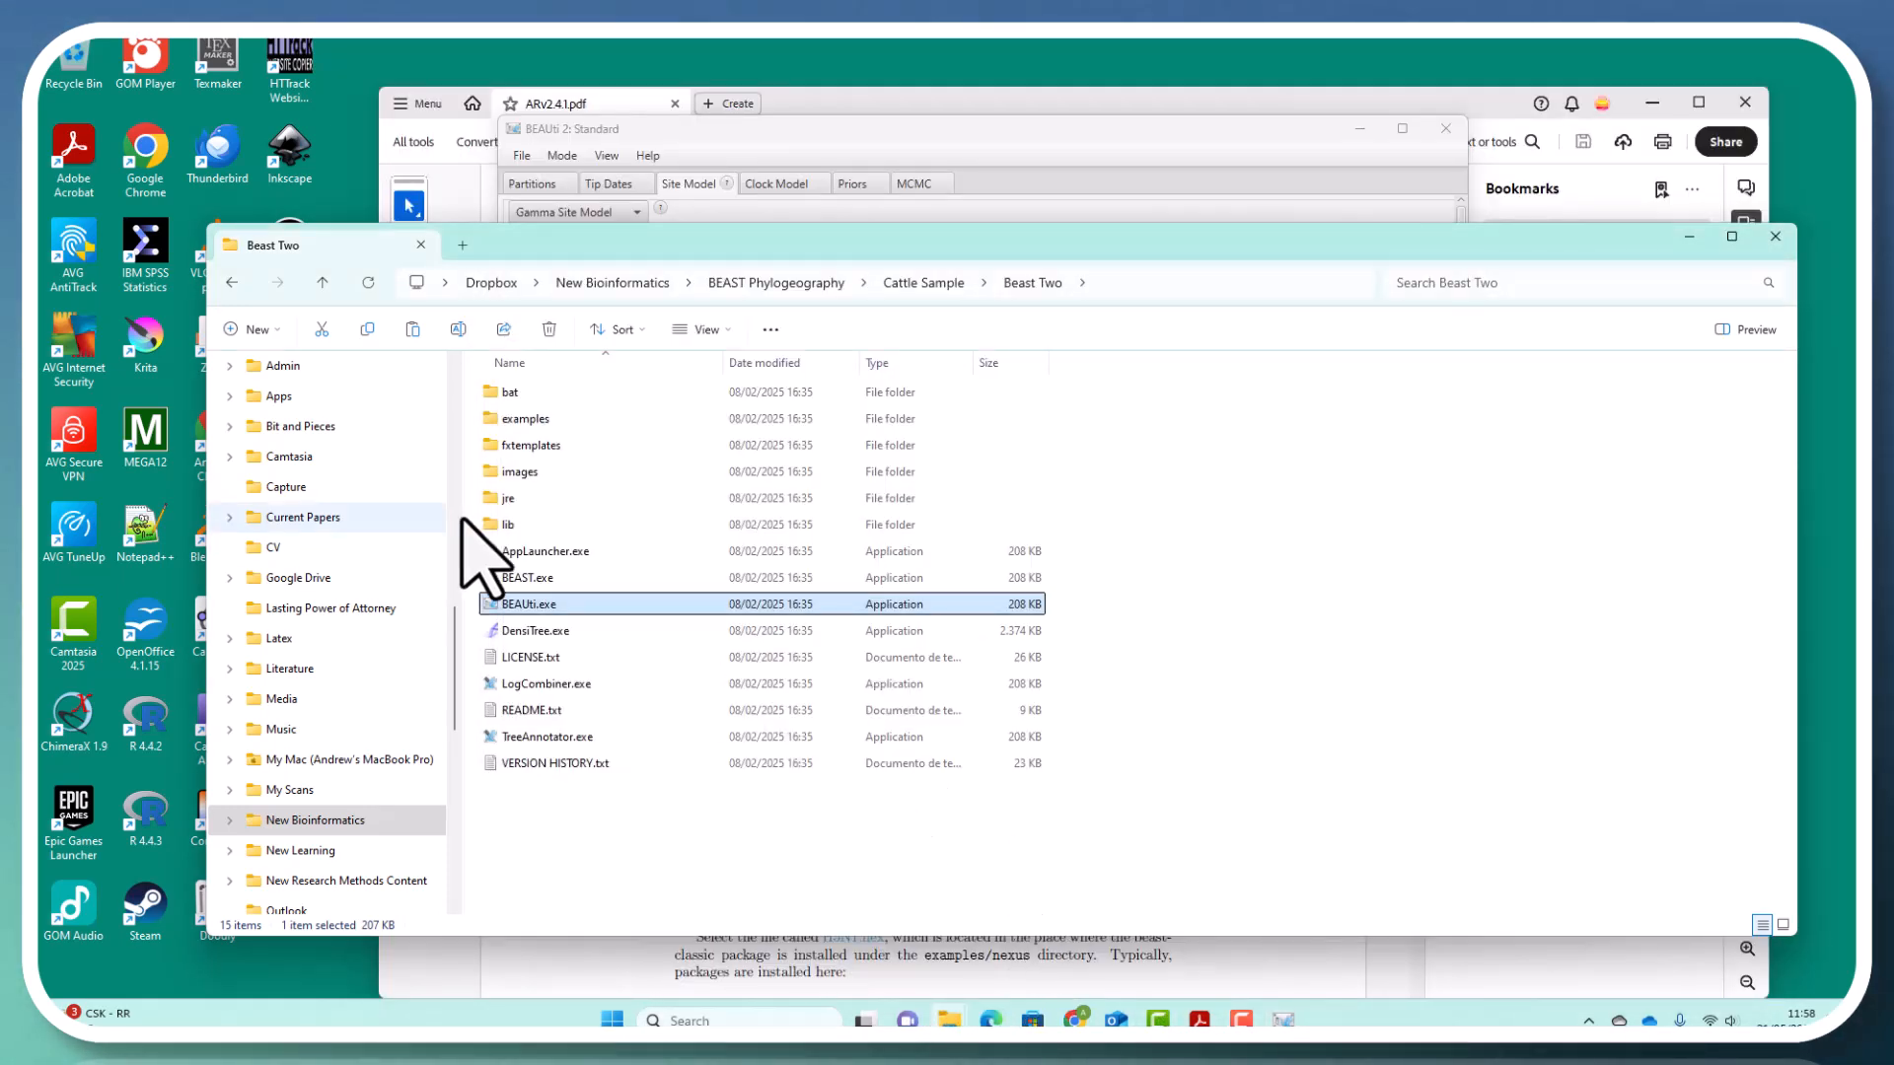
pyautogui.click(917, 283)
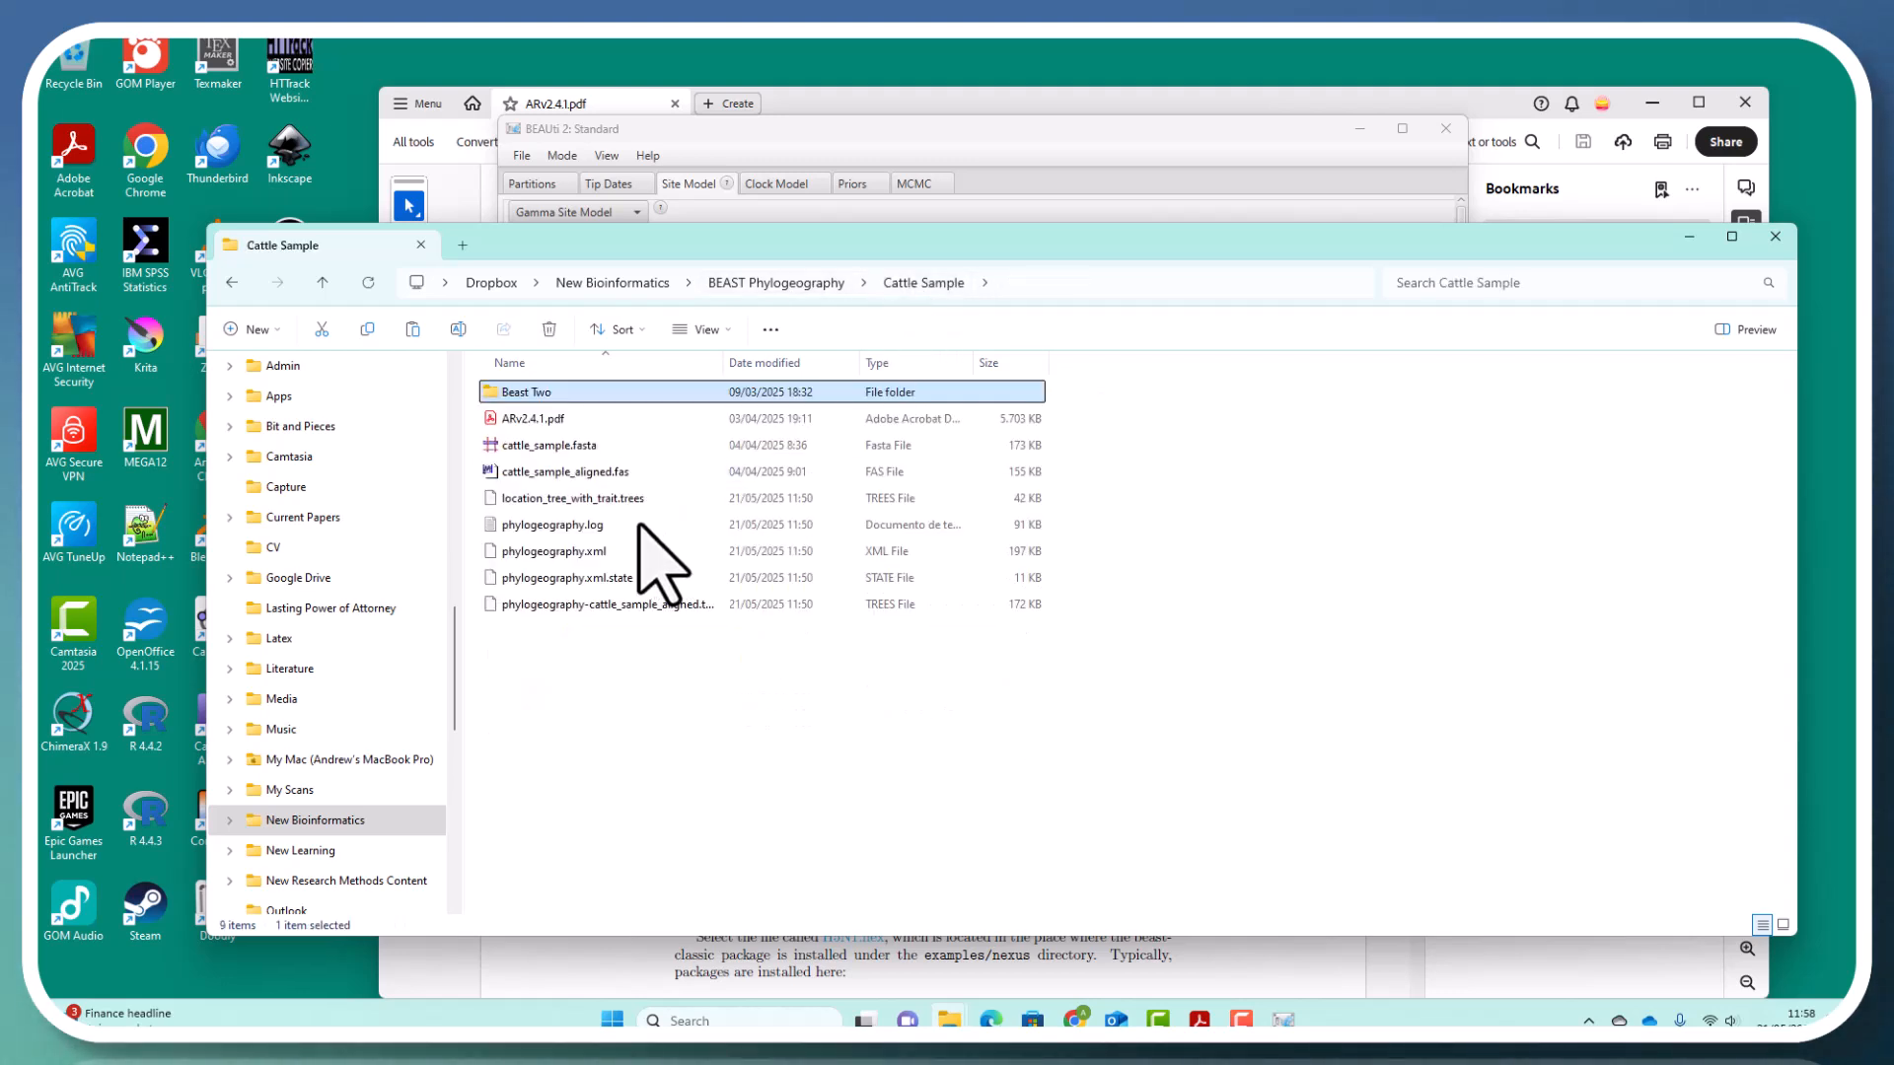
pyautogui.click(588, 473)
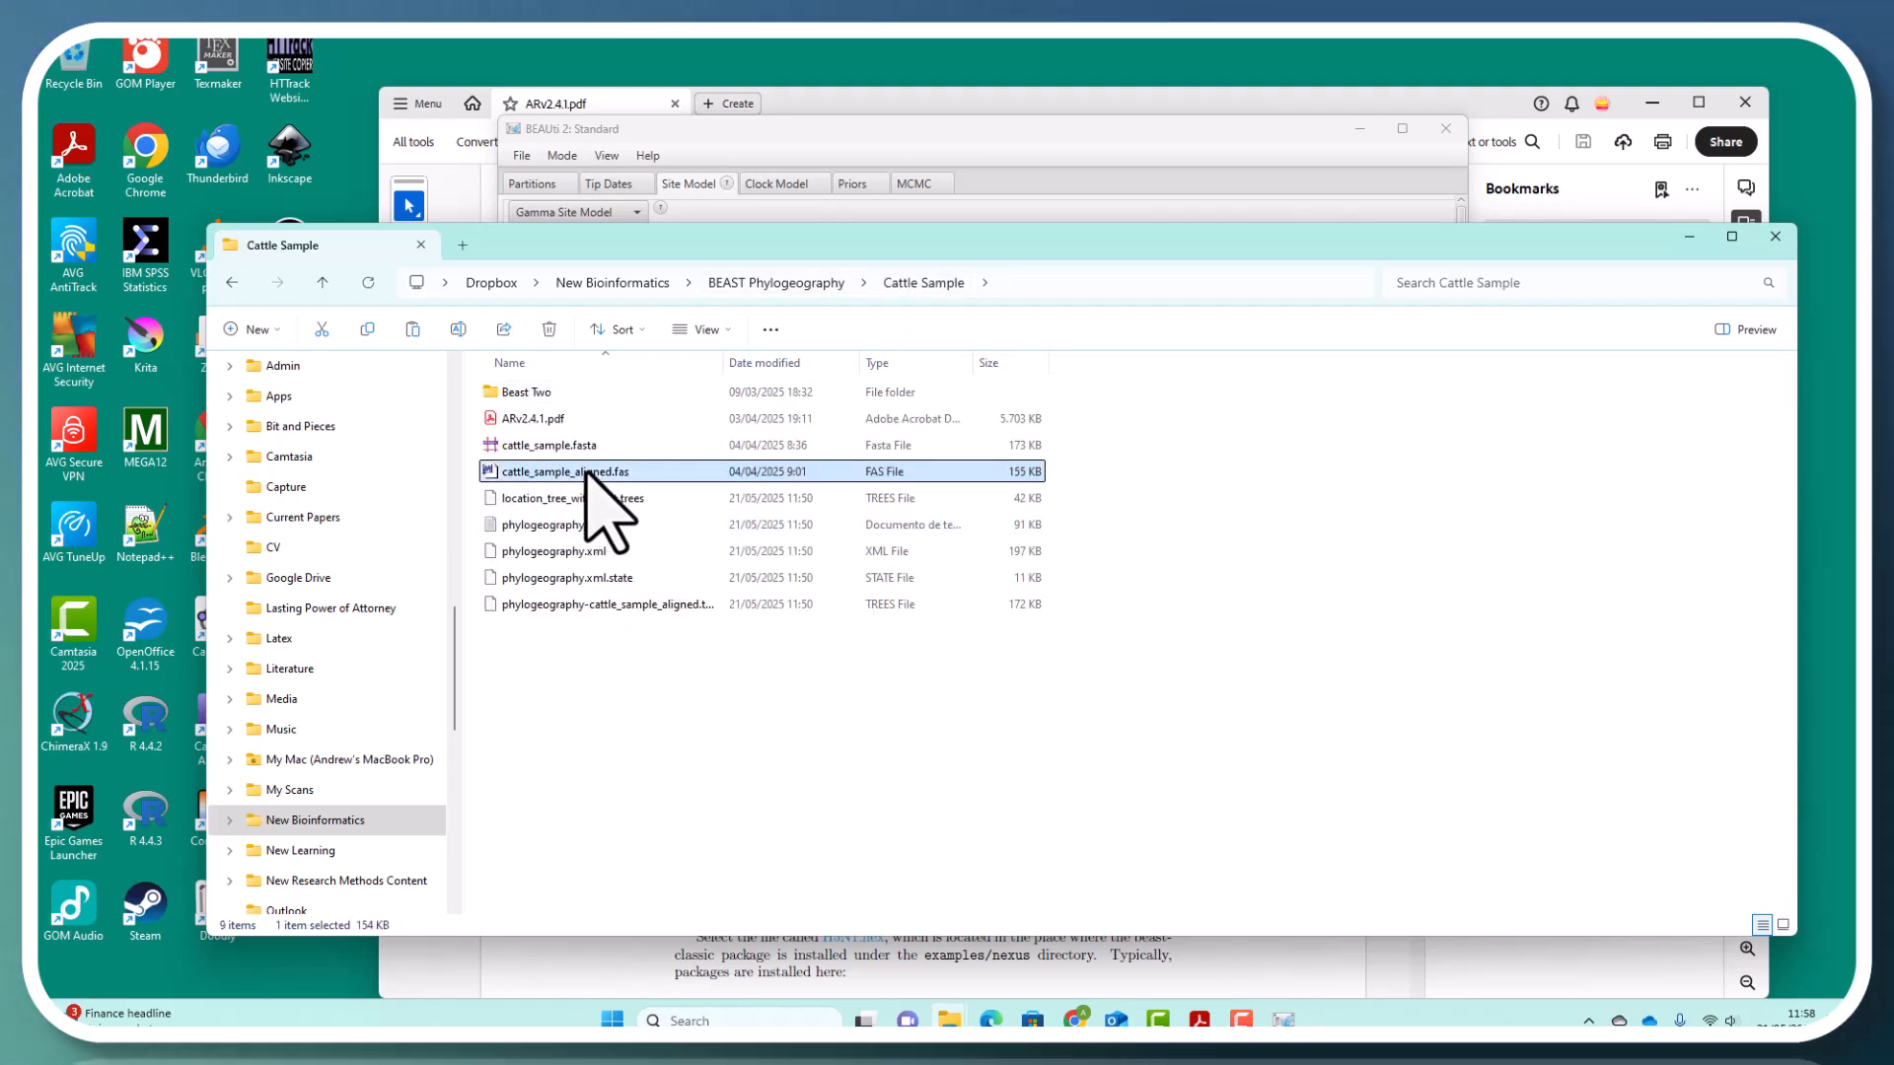
pyautogui.doubleClick(588, 472)
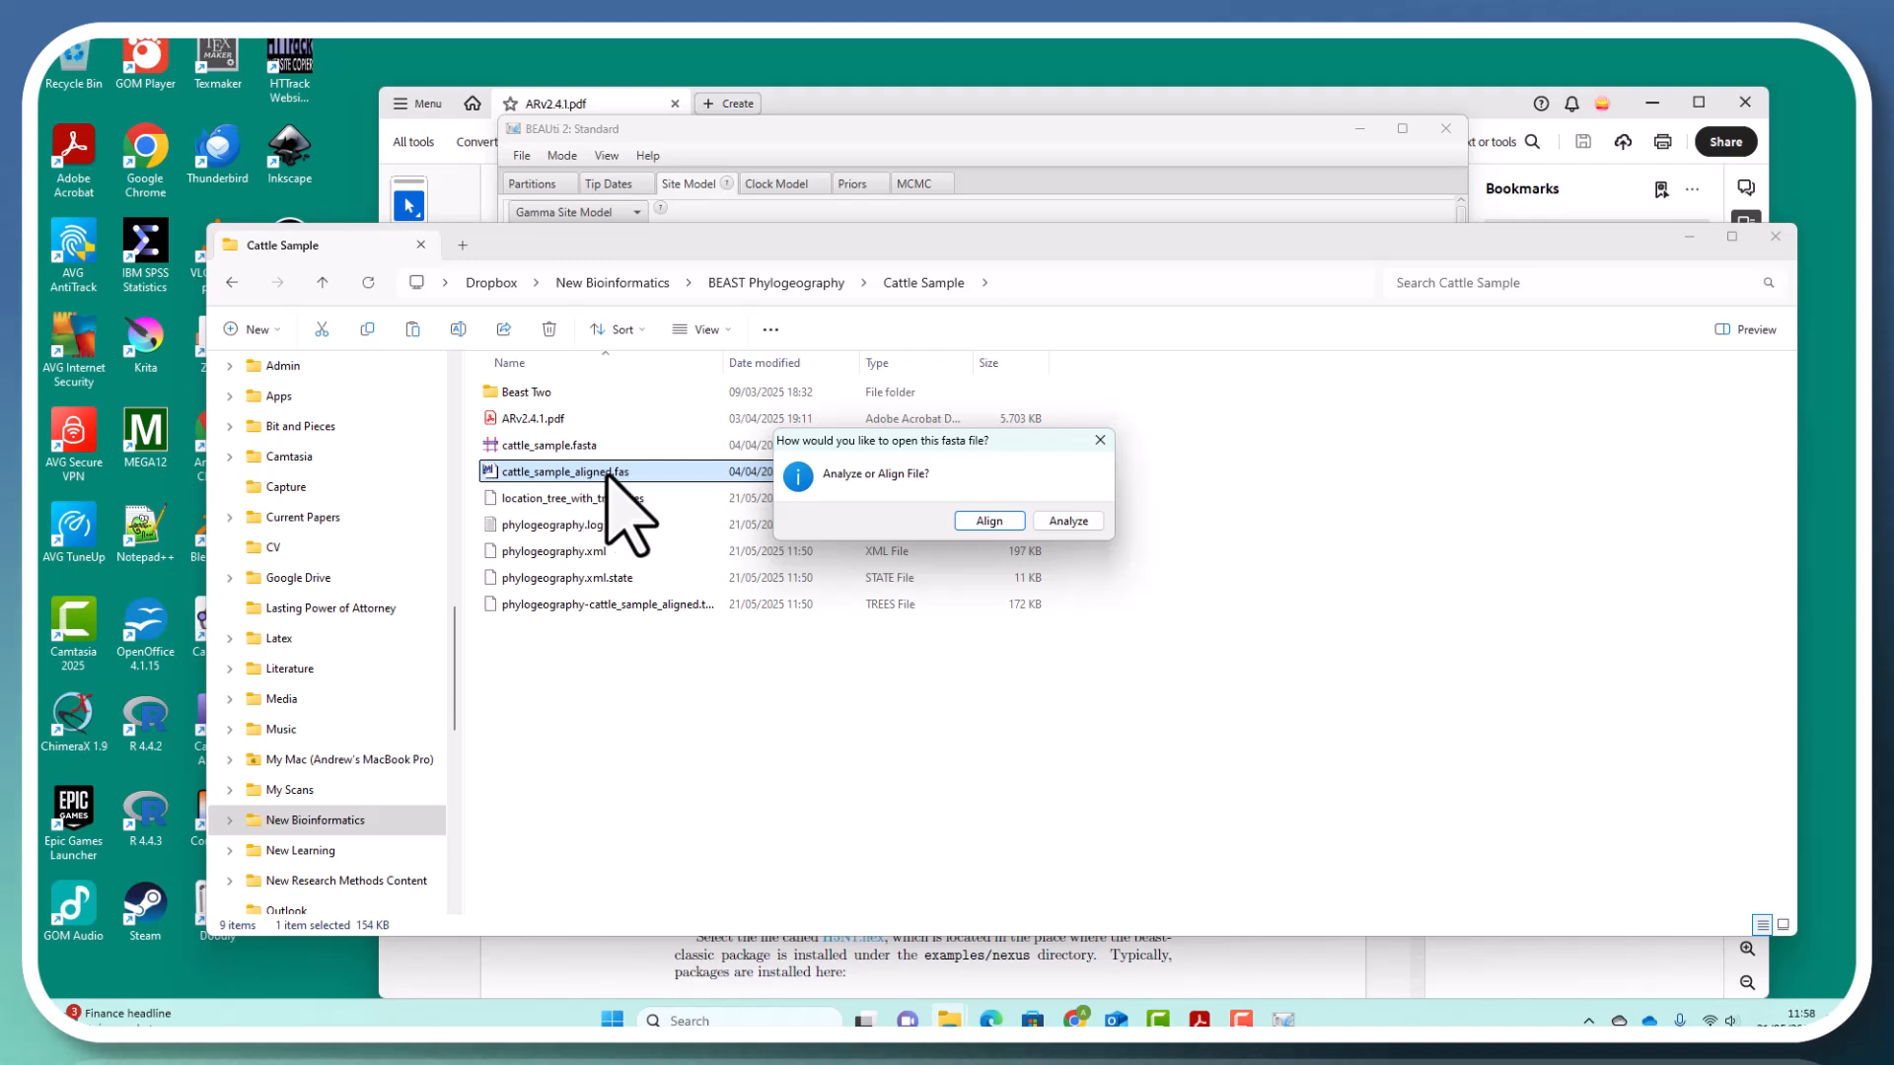
pyautogui.click(1072, 526)
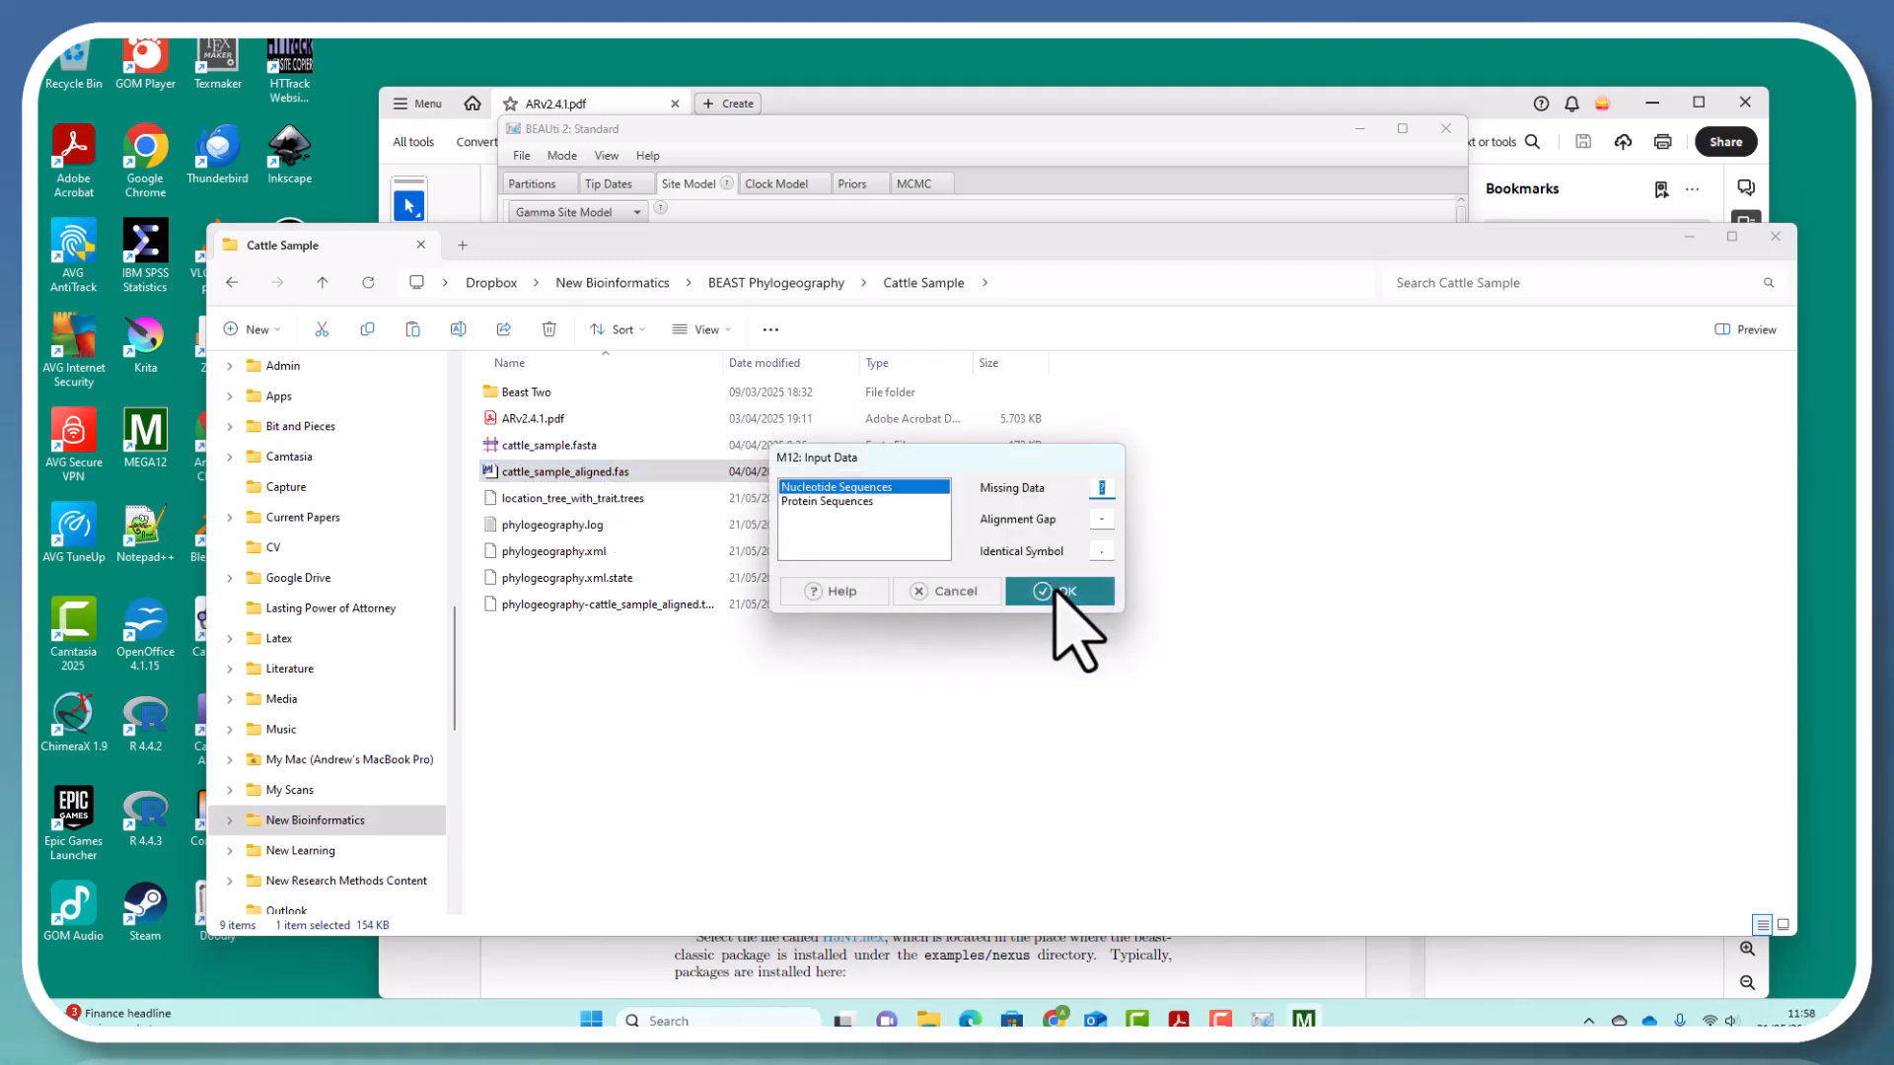
pyautogui.click(1075, 595)
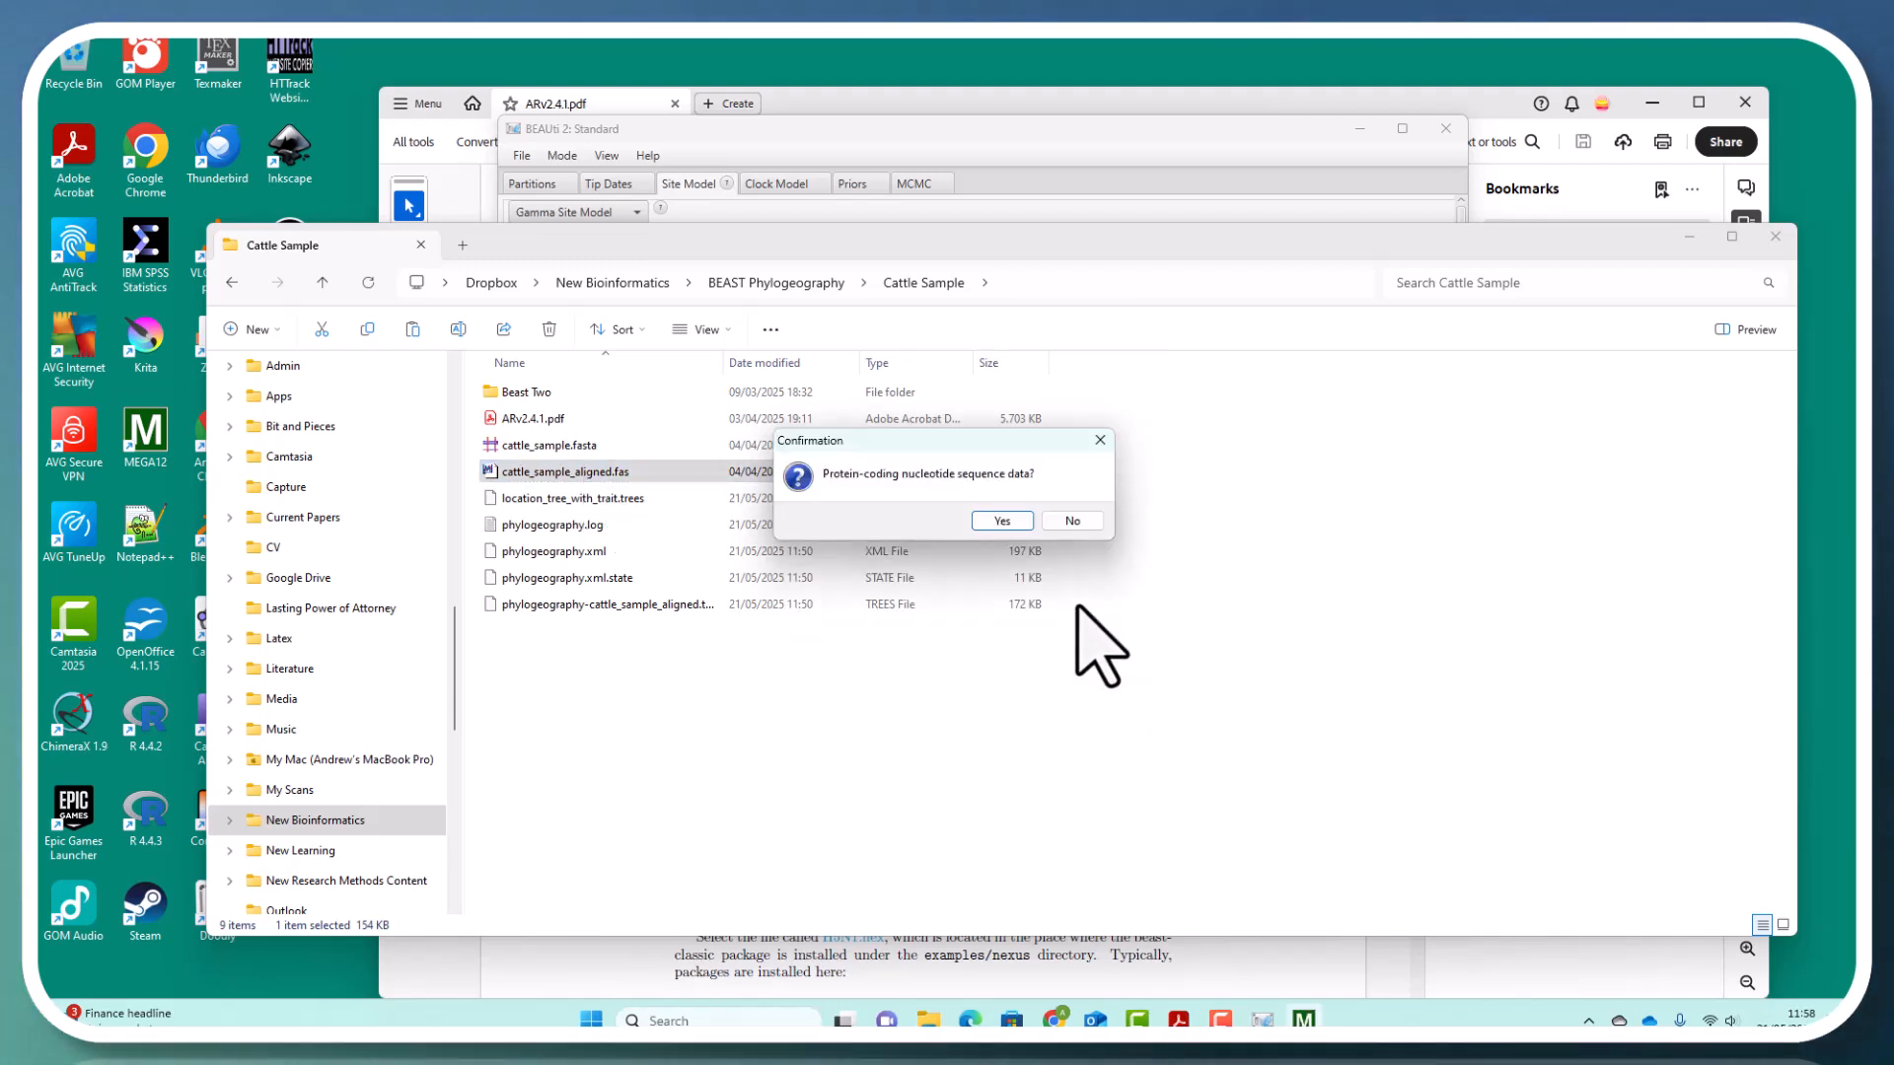
pyautogui.click(1006, 523)
pyautogui.click(1094, 708)
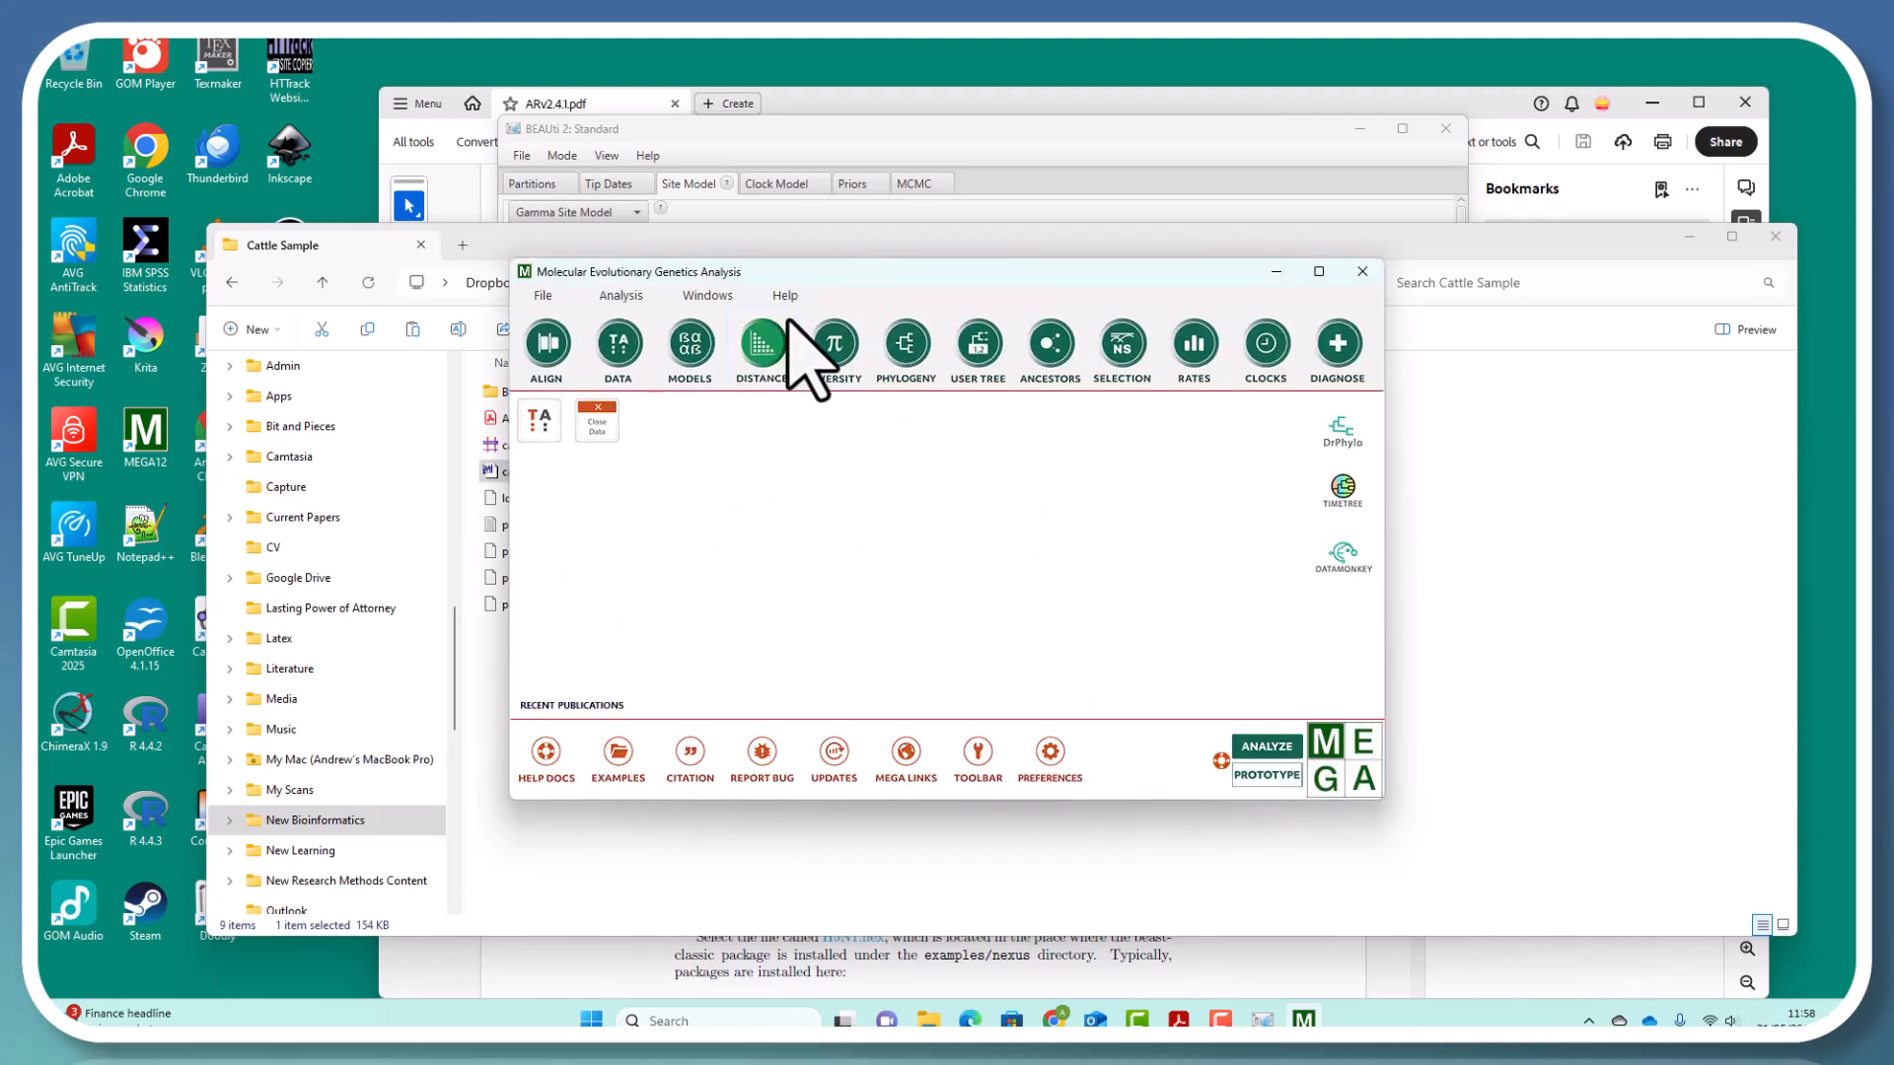
# Run a maximum-likelihood substitution model comparison on the active alignment with all sites, enlarge the results table and highlight the +I value for HKY+I
pyautogui.click(689, 345)
pyautogui.click(741, 406)
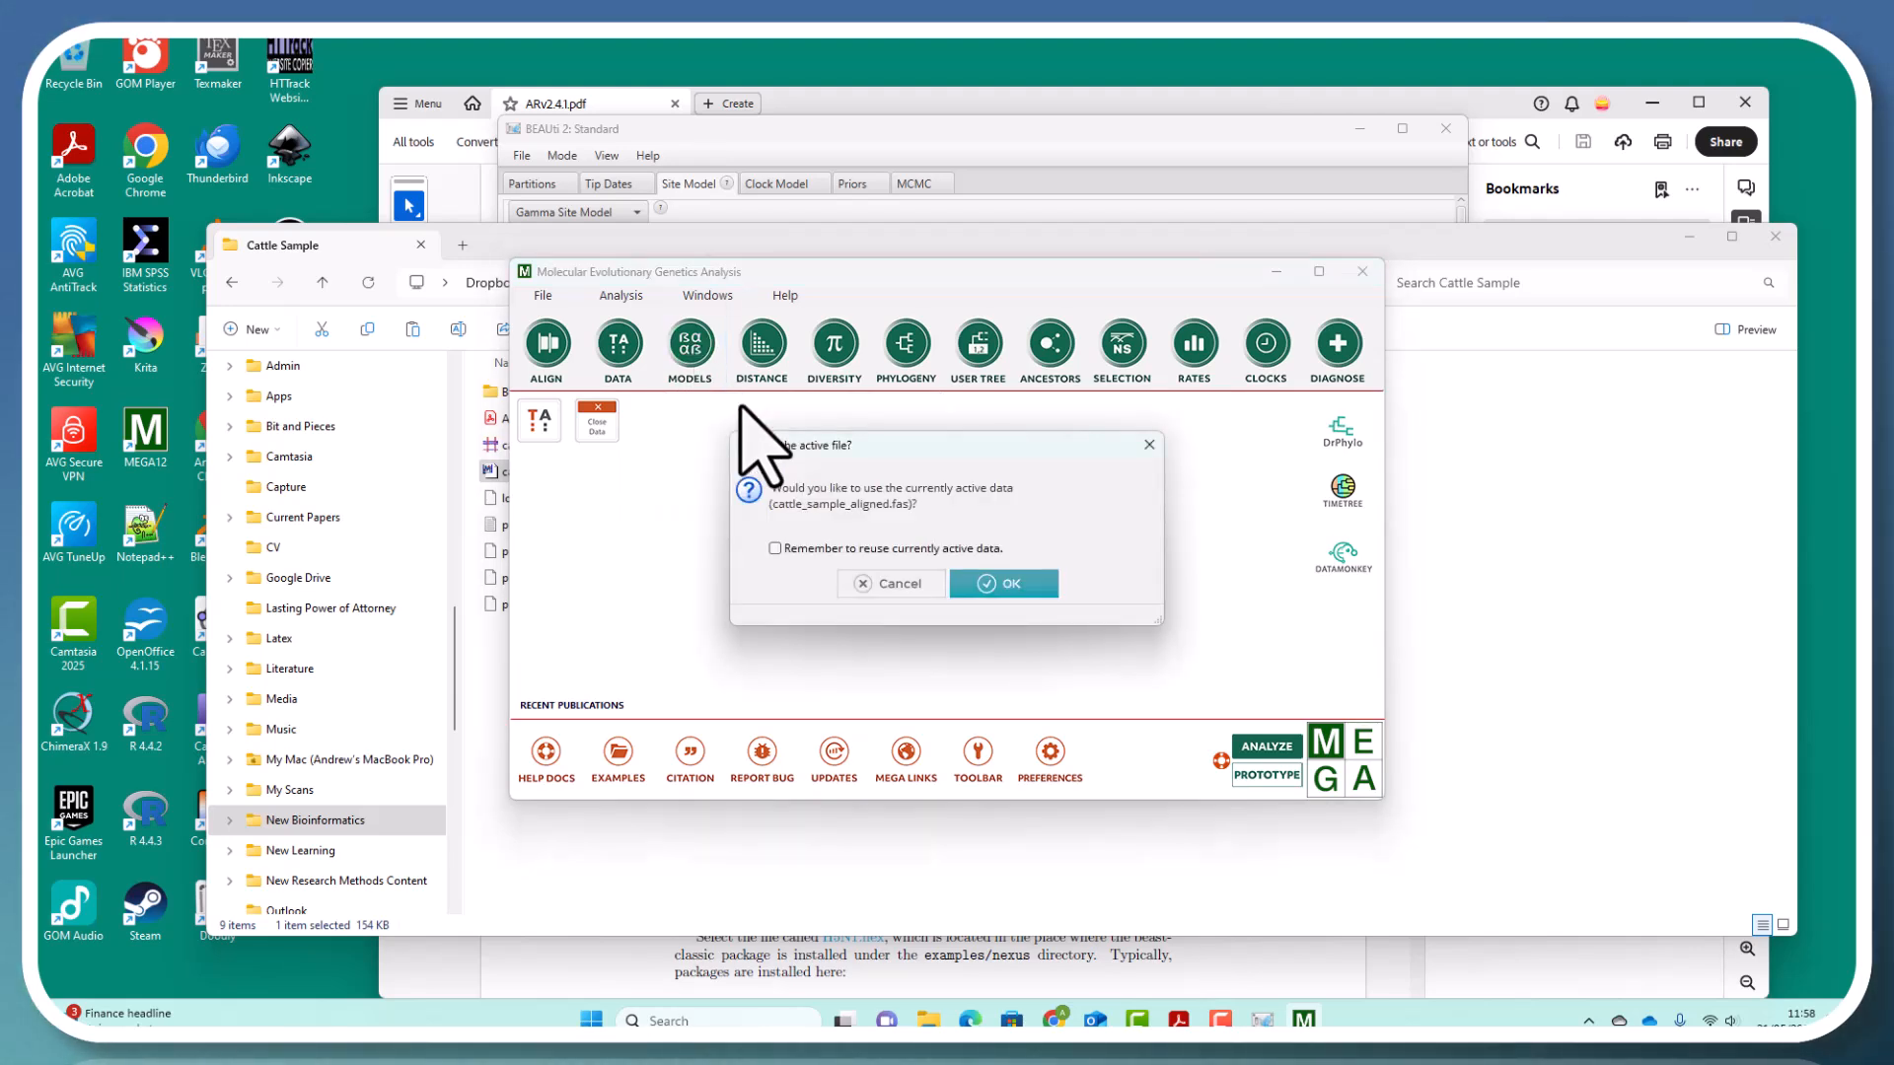
pyautogui.click(1006, 586)
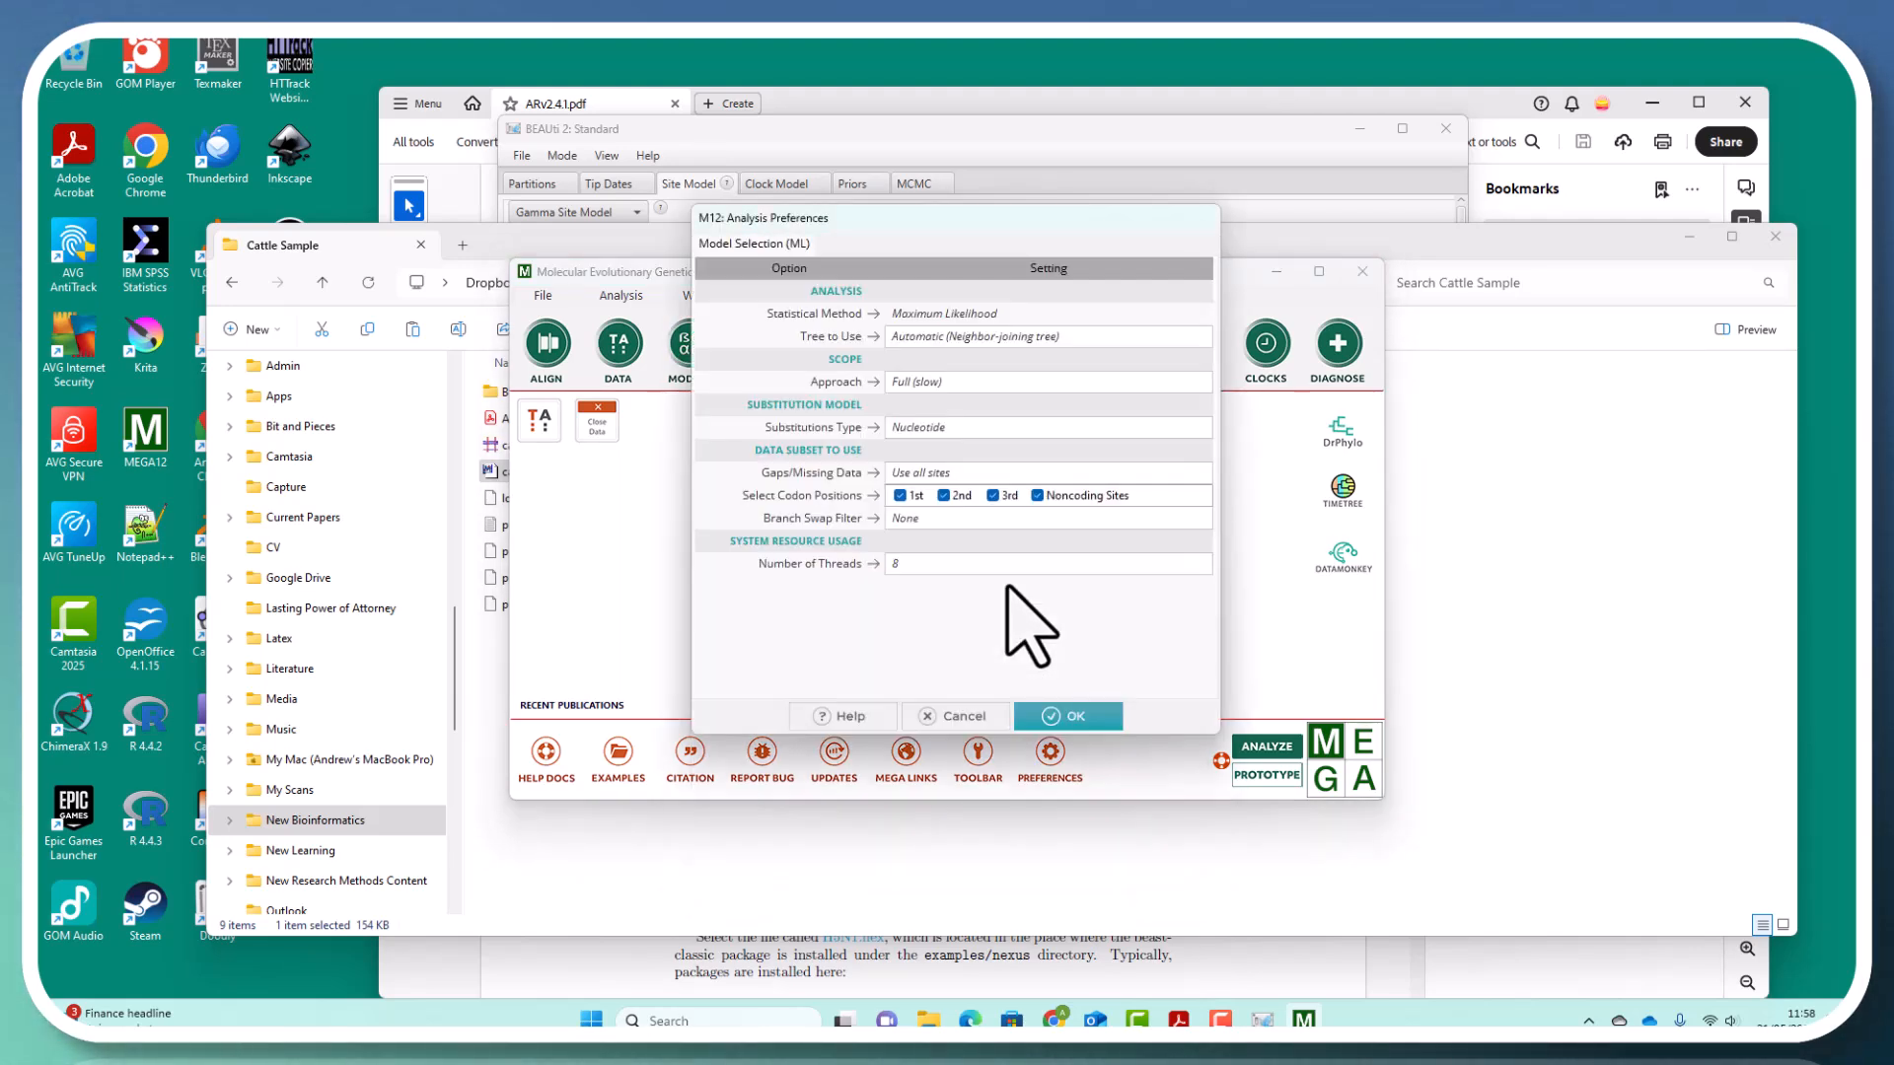
pyautogui.click(1085, 720)
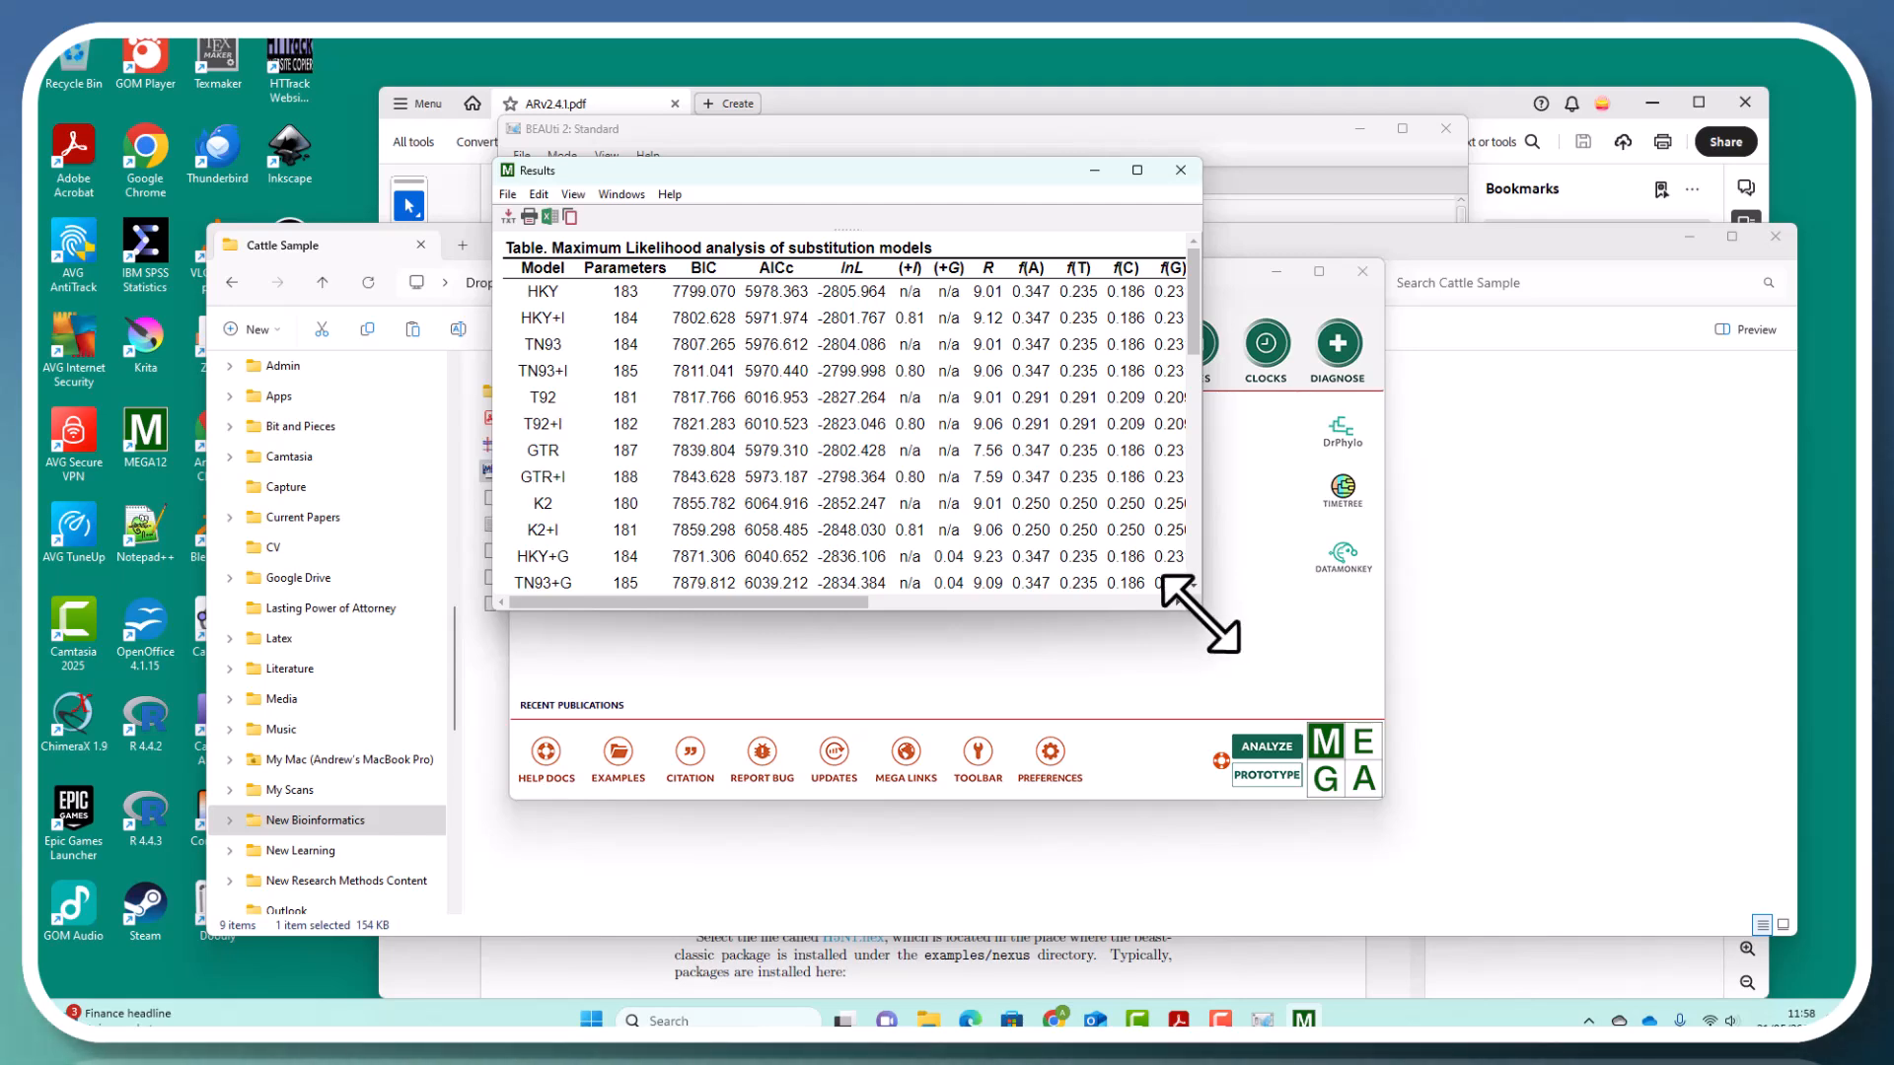
pyautogui.moveTo(1200, 613); pyautogui.dragTo(1649, 895)
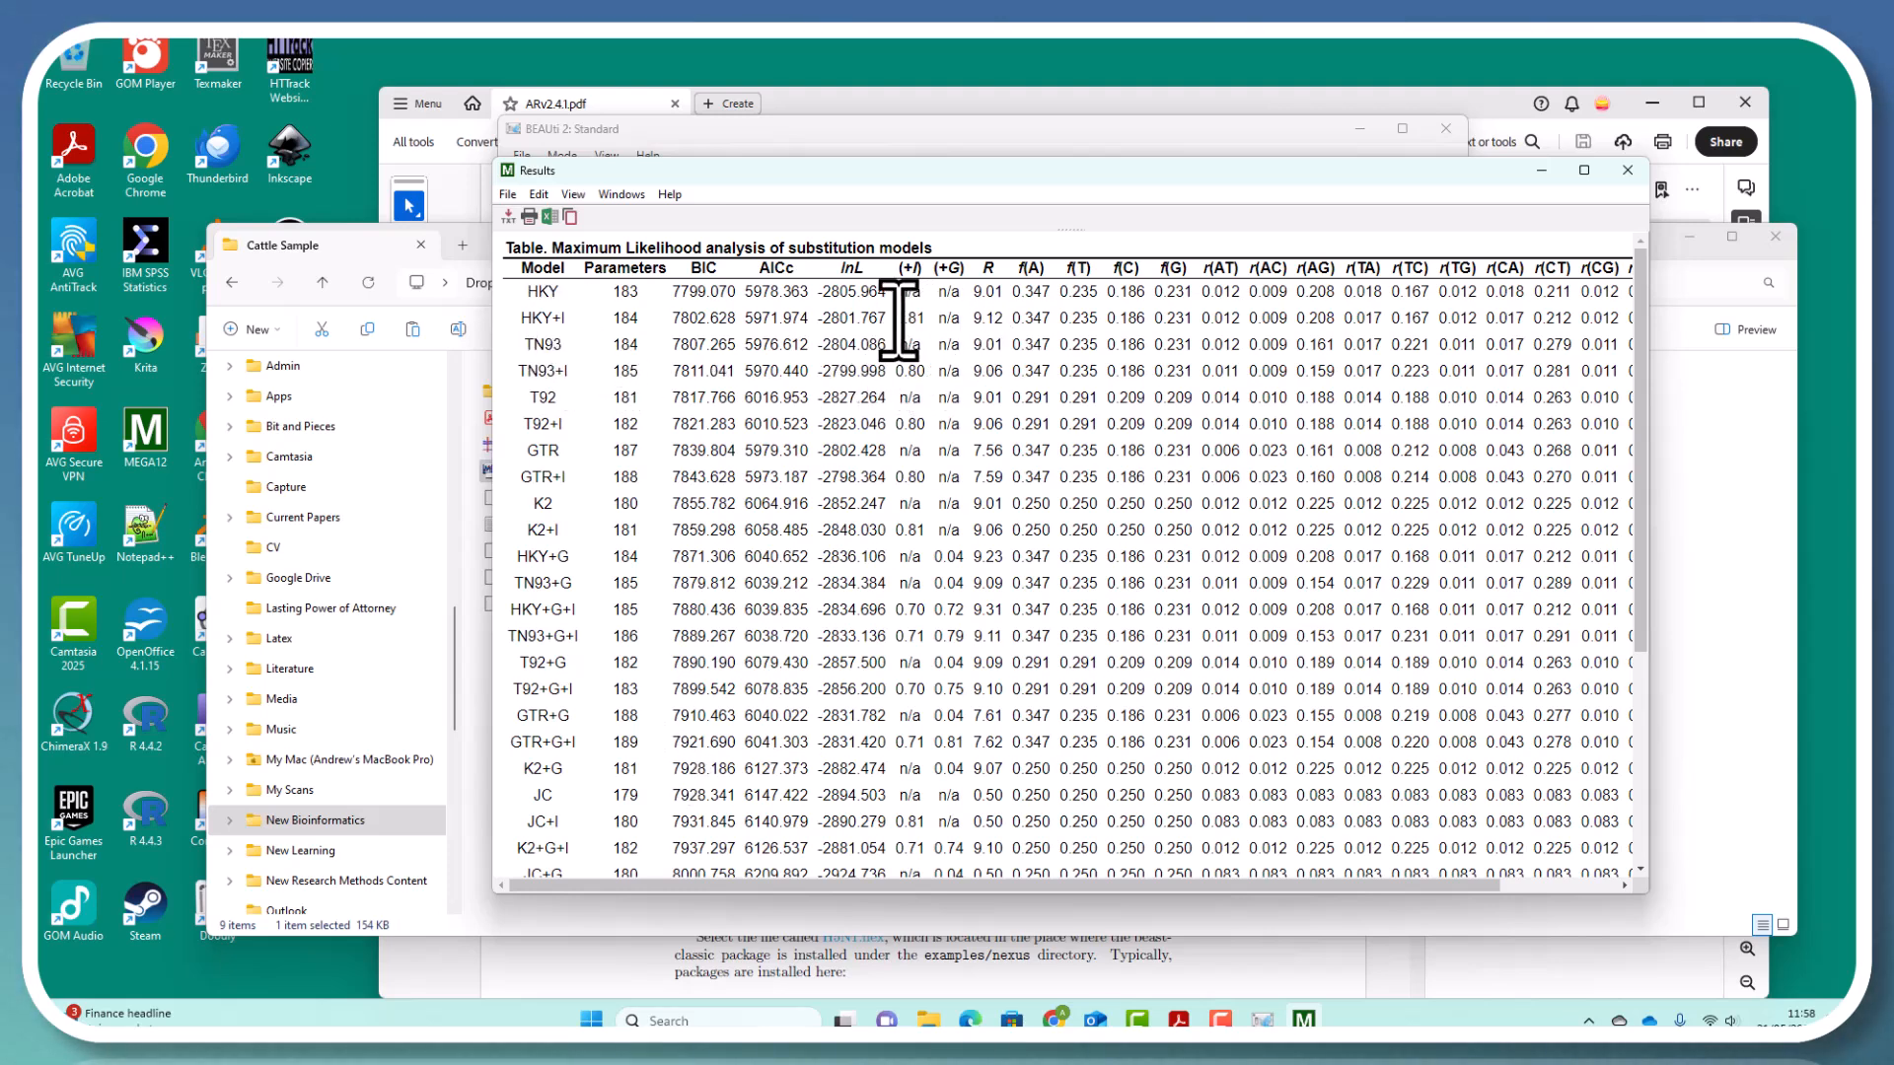
pyautogui.moveTo(899, 319); pyautogui.dragTo(931, 324)
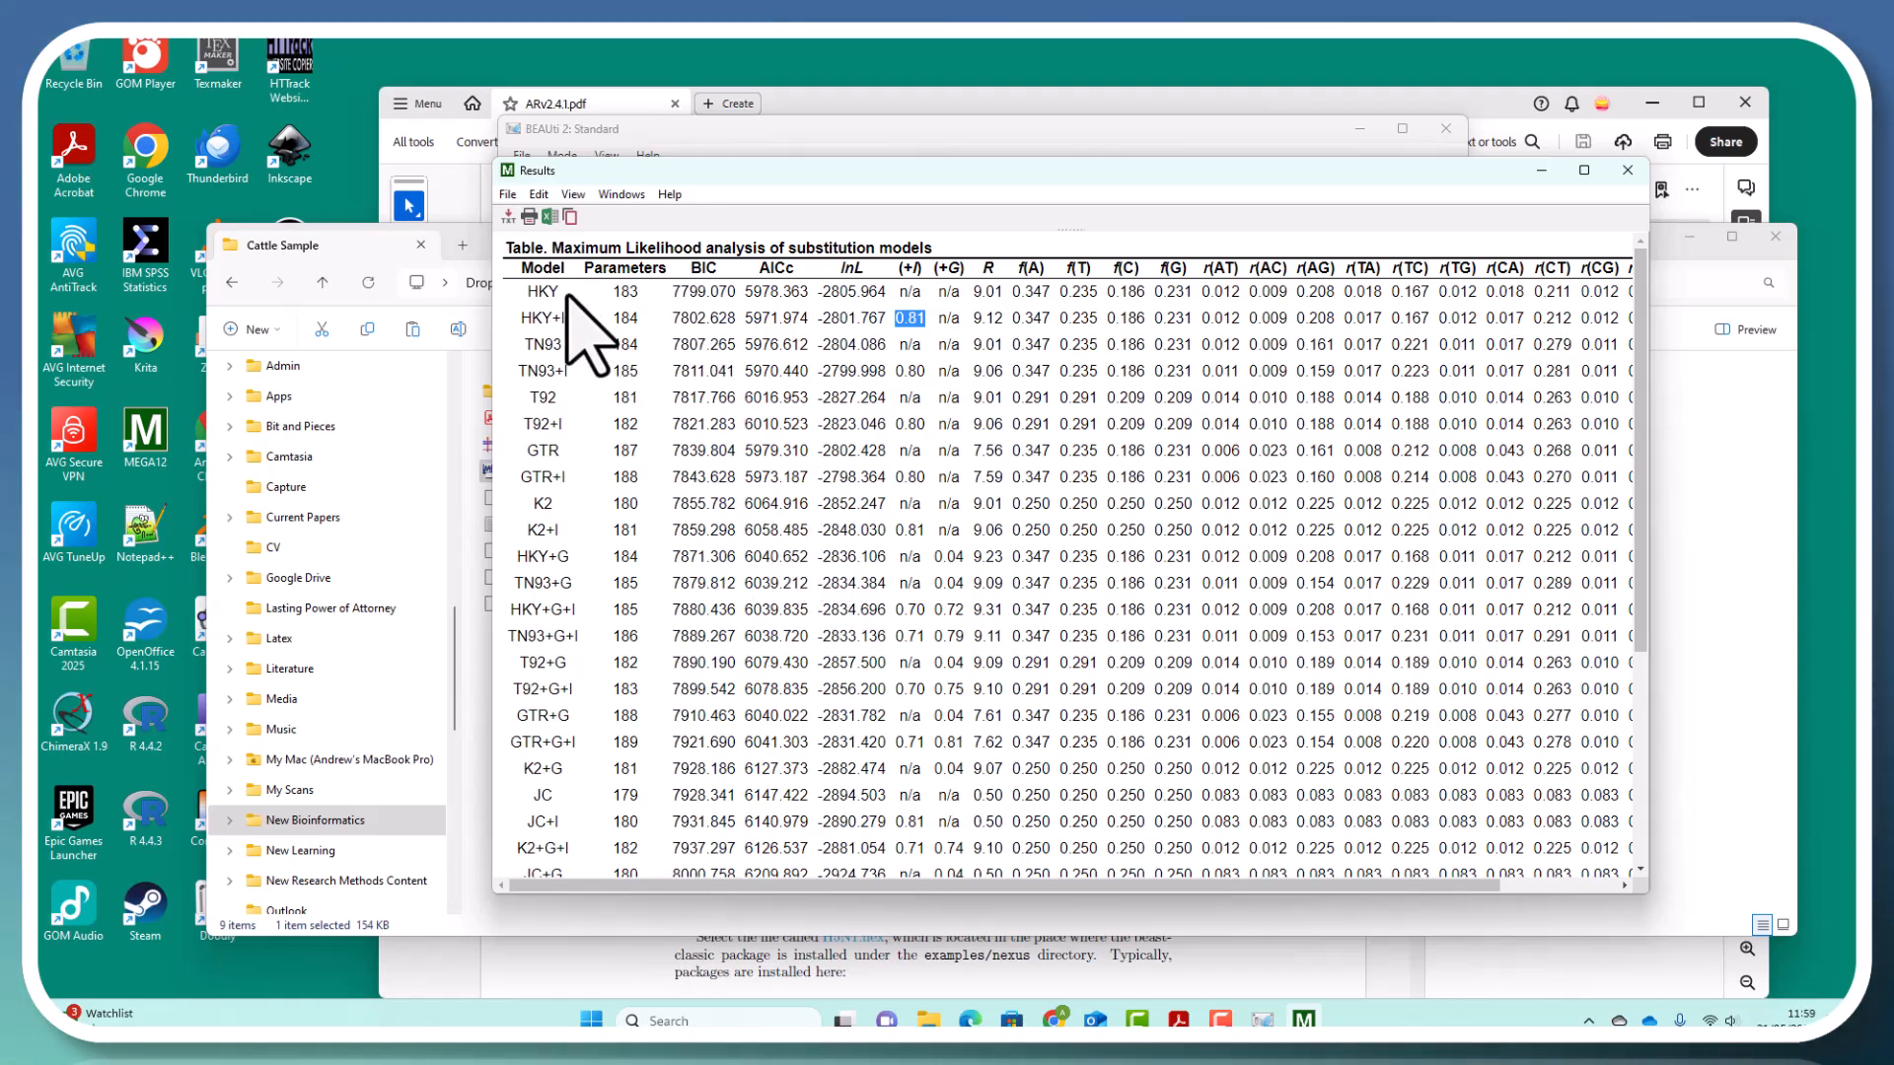
# Switch to BEAUti and set the site model to HKY with a proportion invariant of 0.81 and empirical frequencies
pyautogui.click(937, 134)
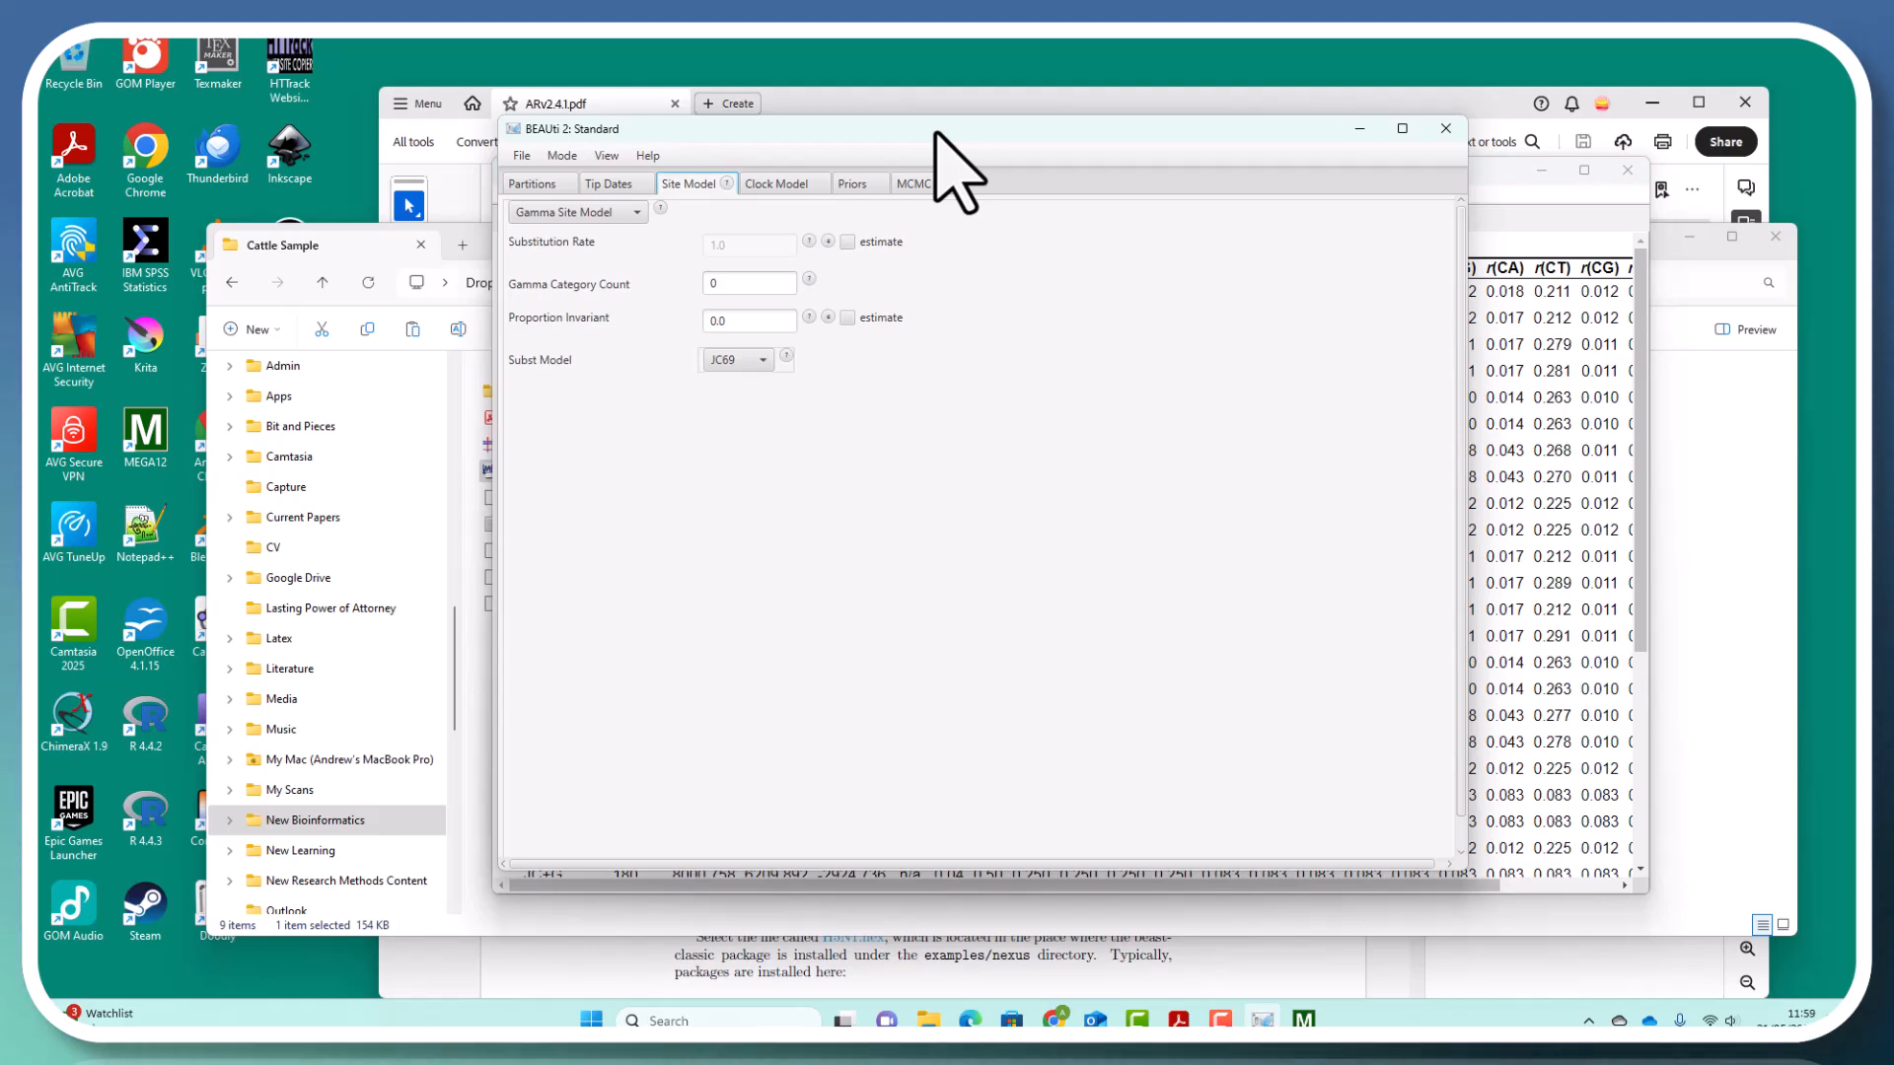
pyautogui.click(768, 371)
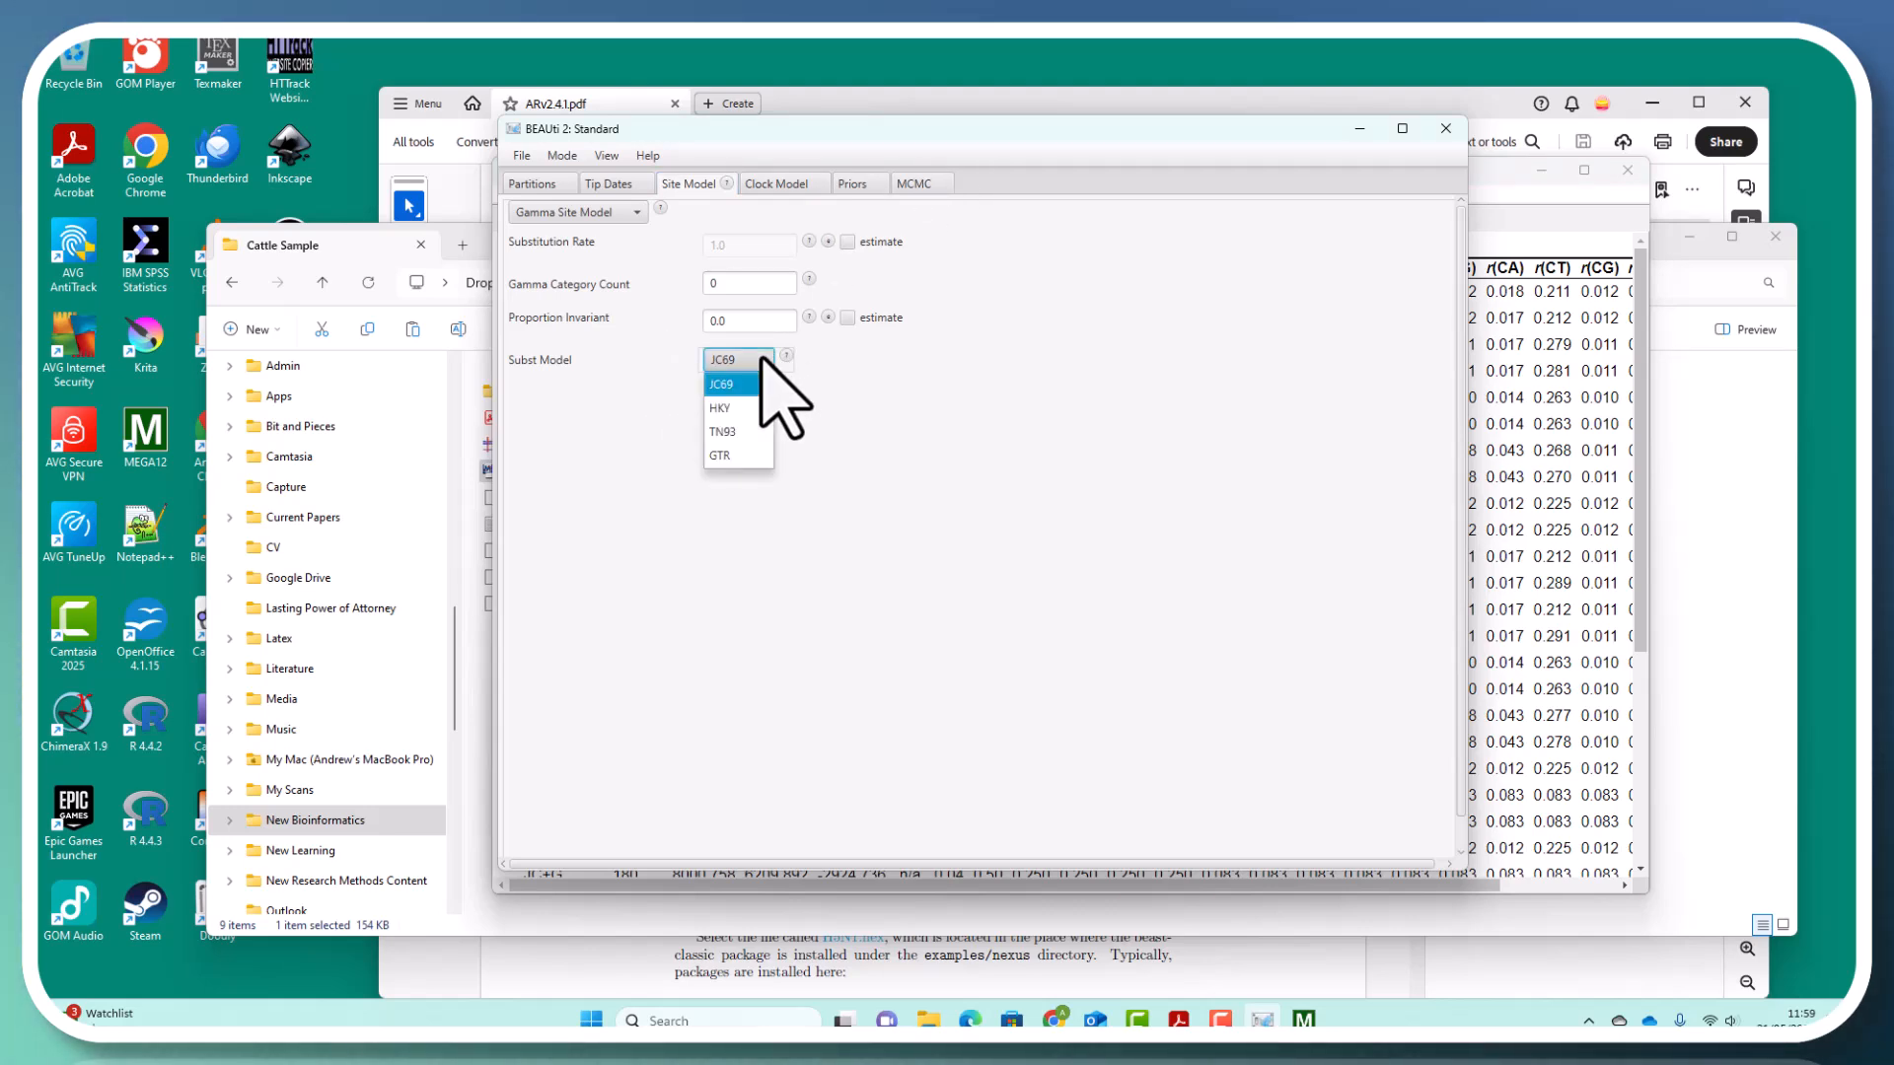
pyautogui.click(740, 415)
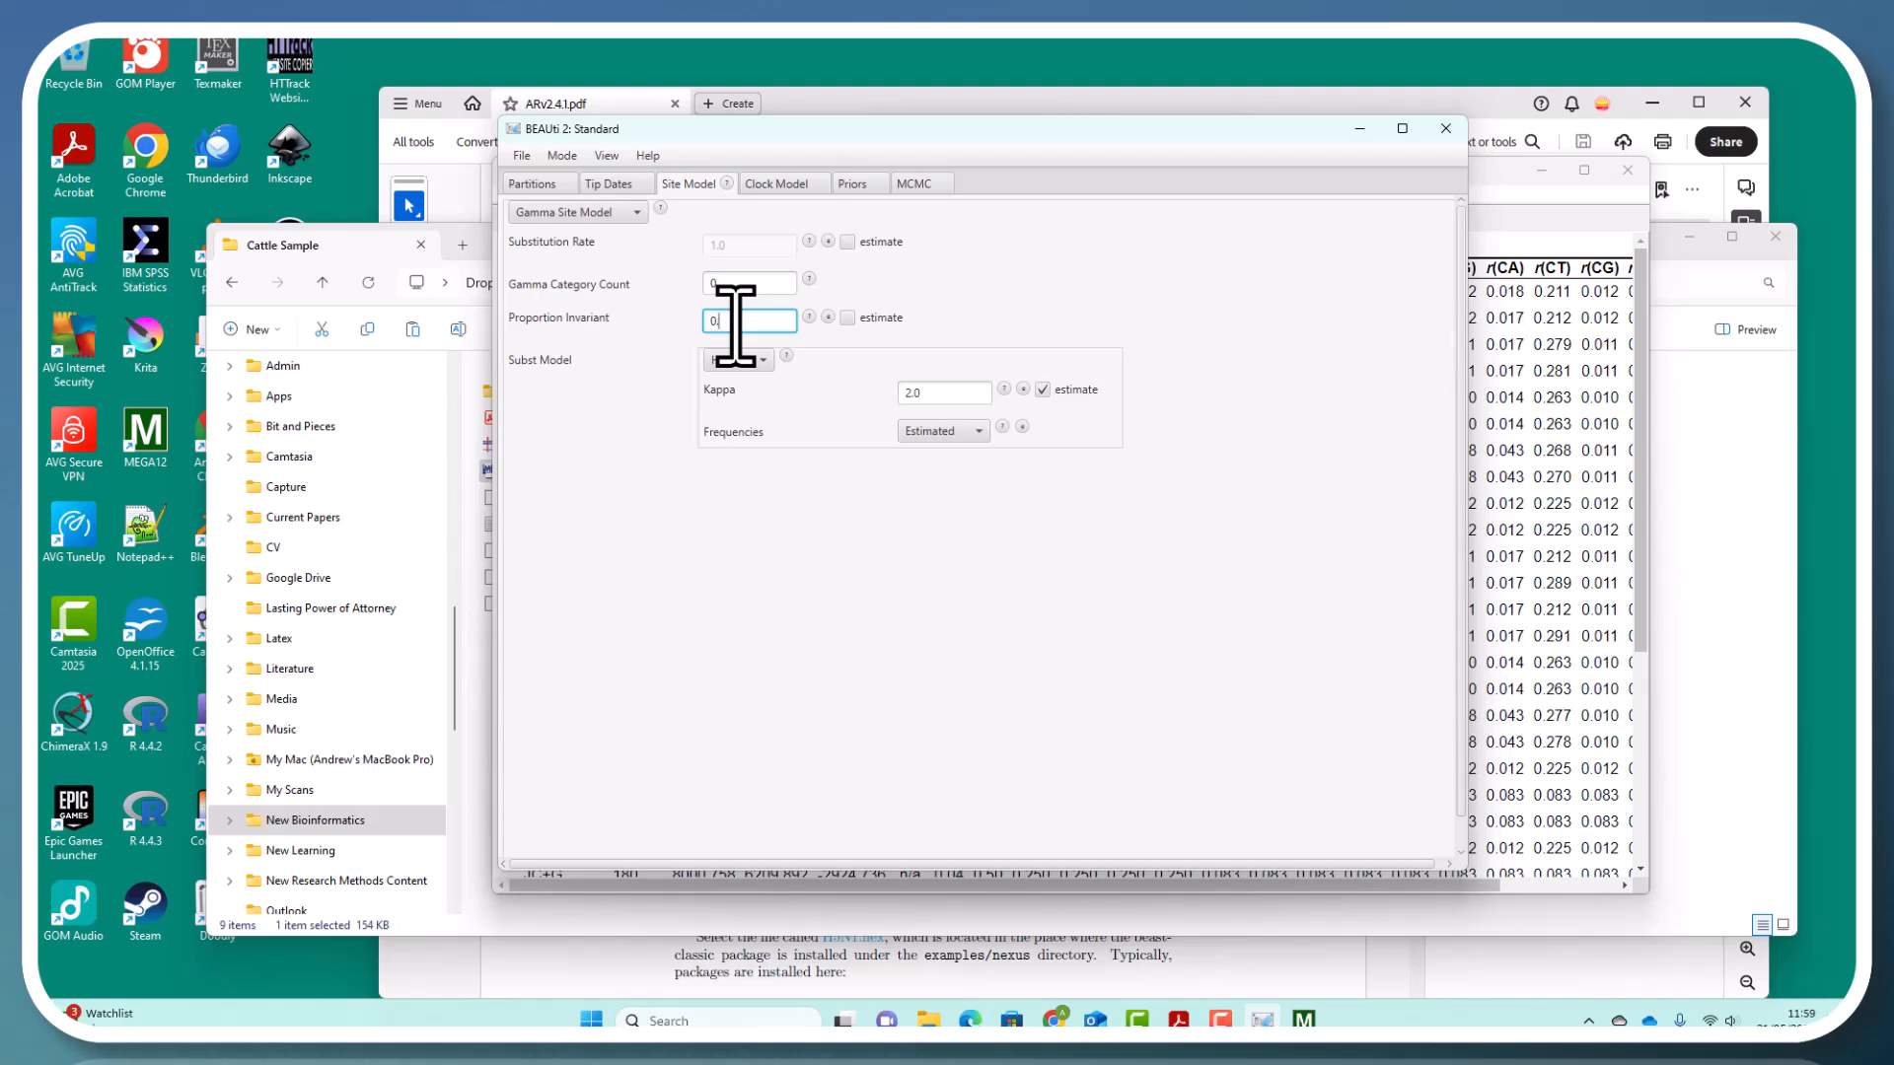
pyautogui.write('8')
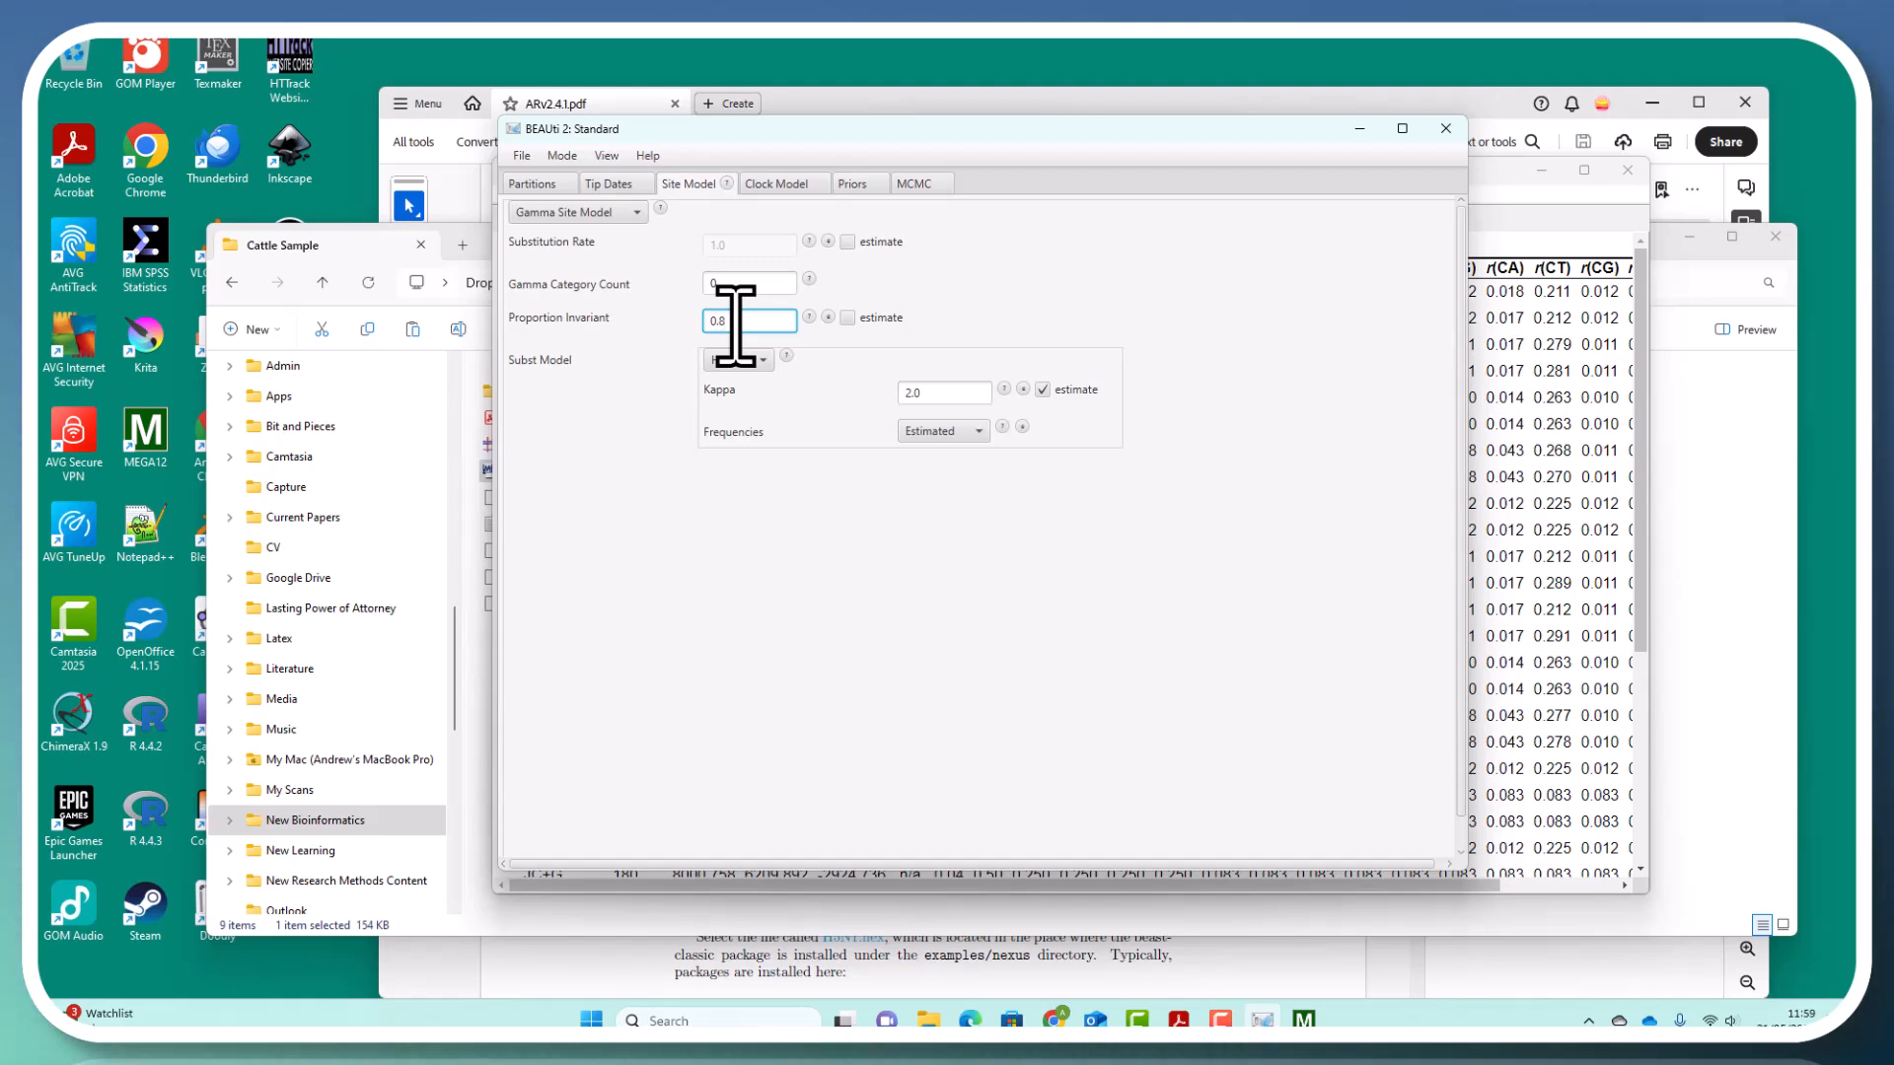
pyautogui.click(1479, 219)
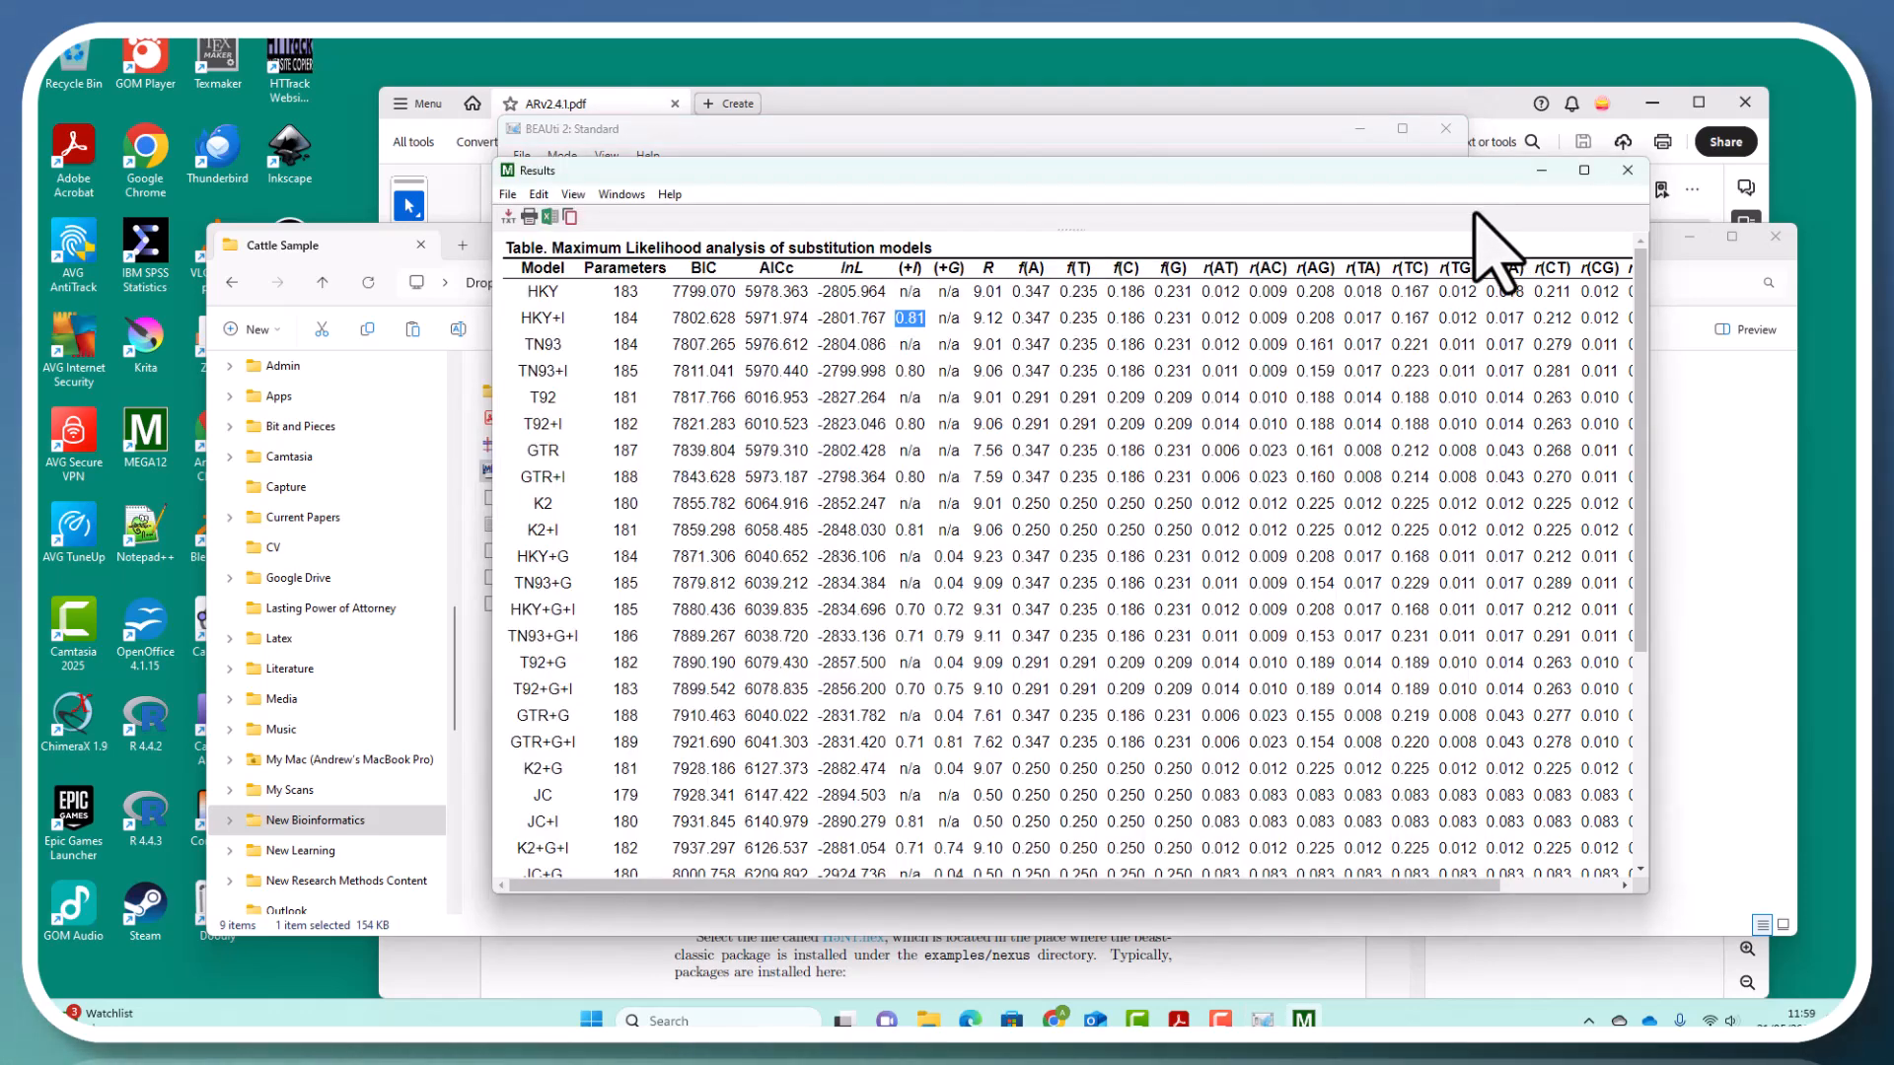
pyautogui.click(751, 146)
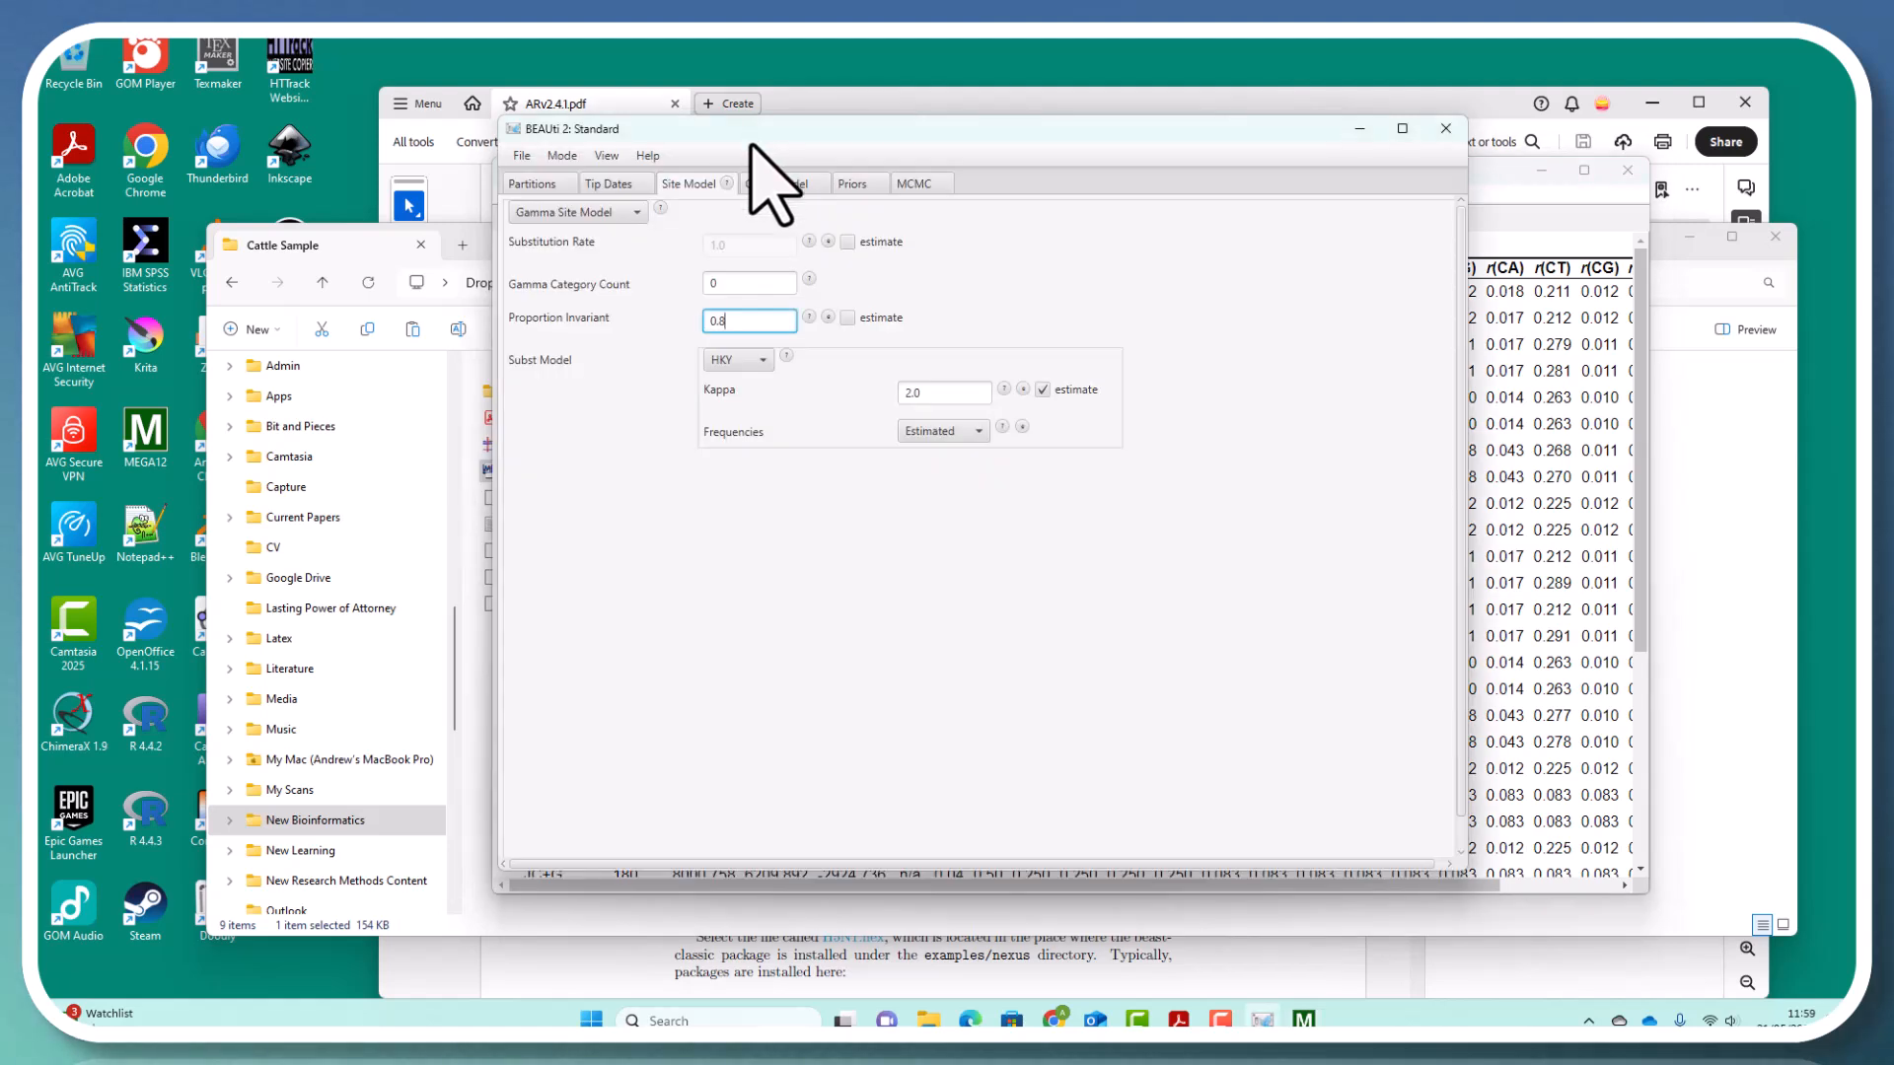
pyautogui.write('1')
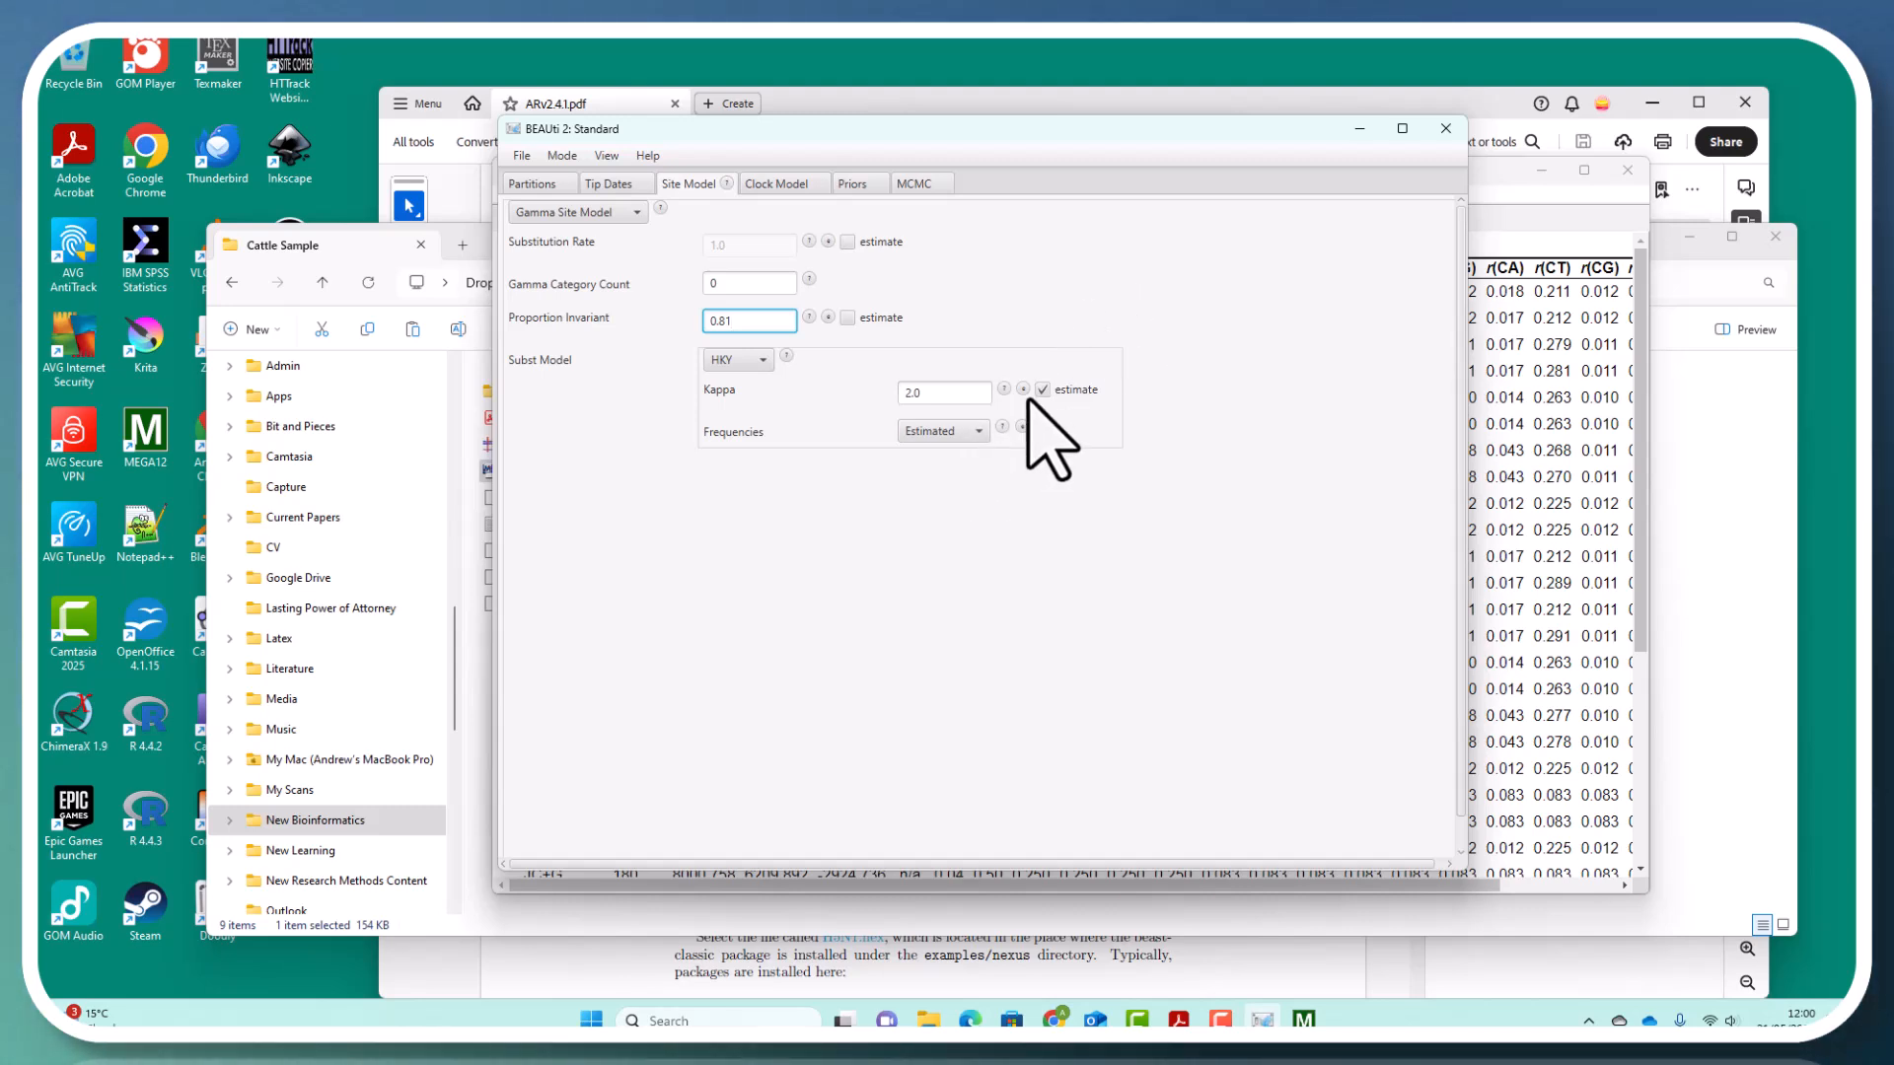
pyautogui.click(980, 431)
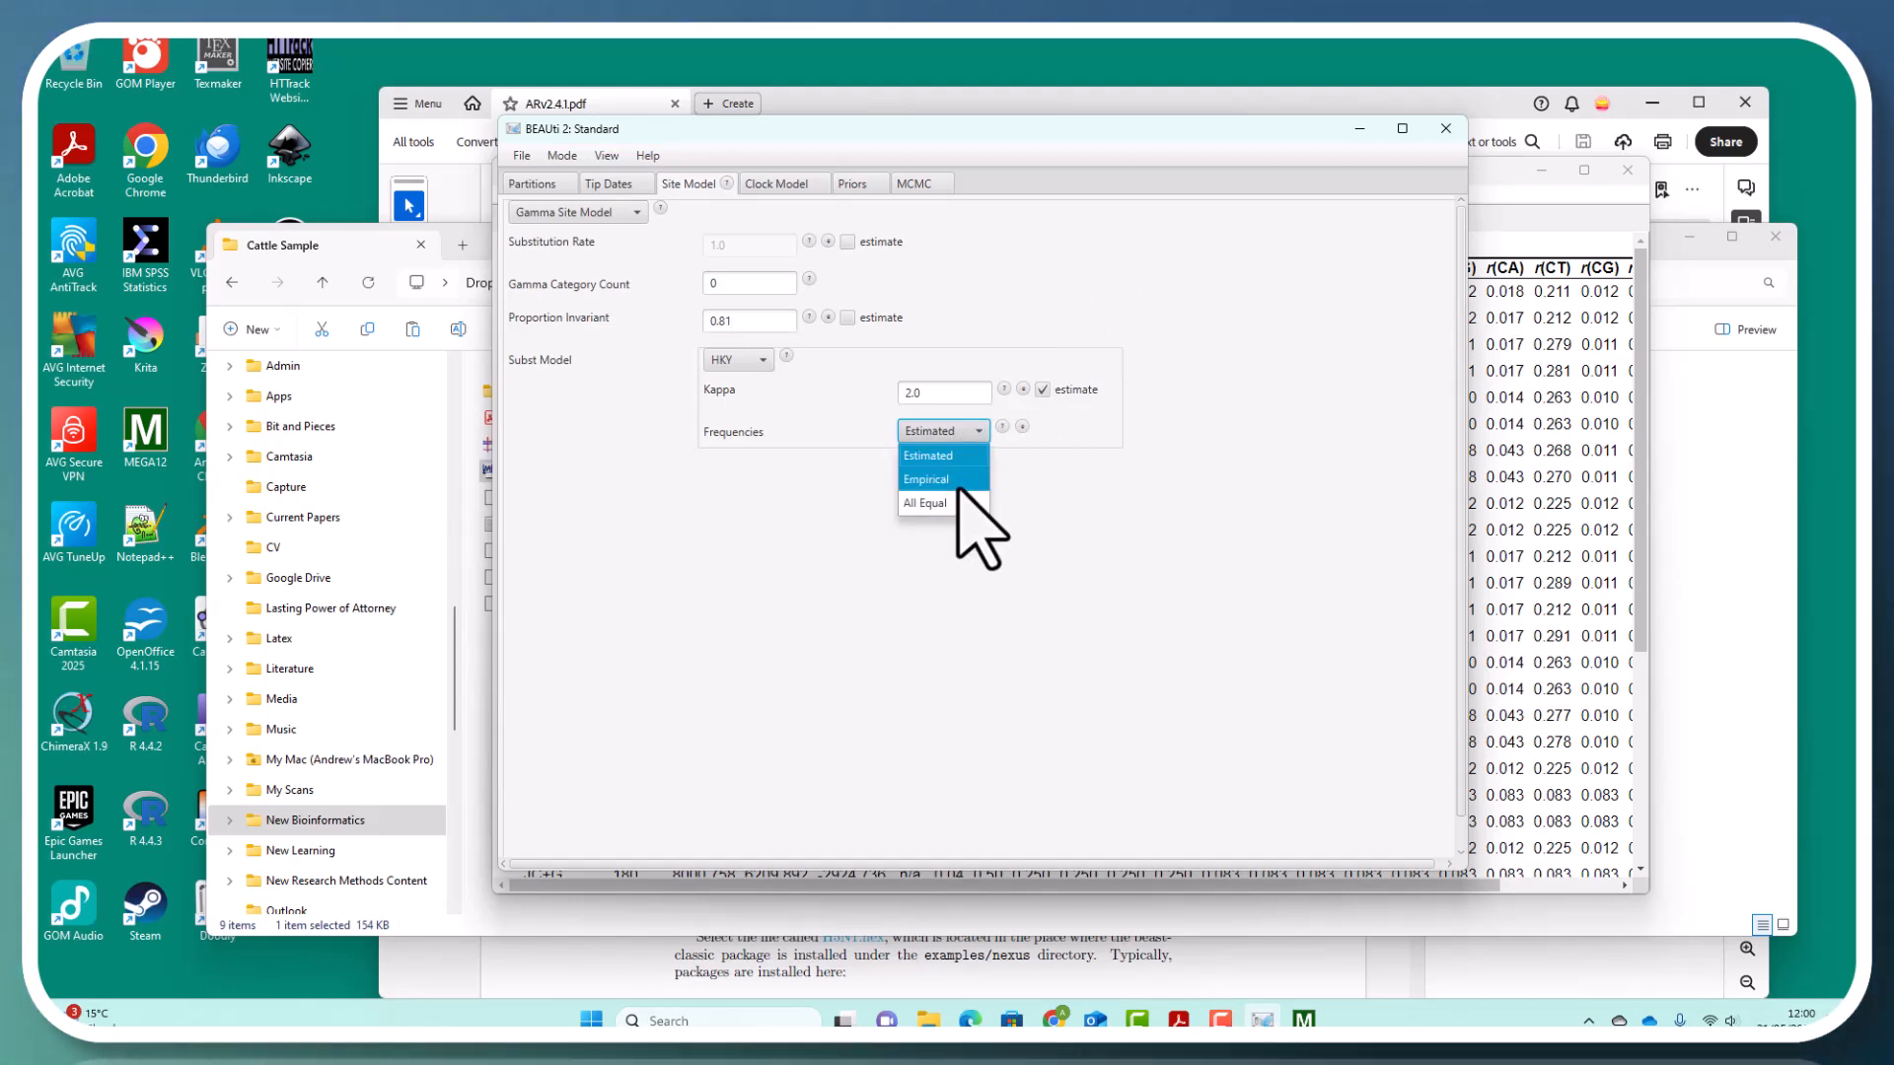
pyautogui.click(958, 485)
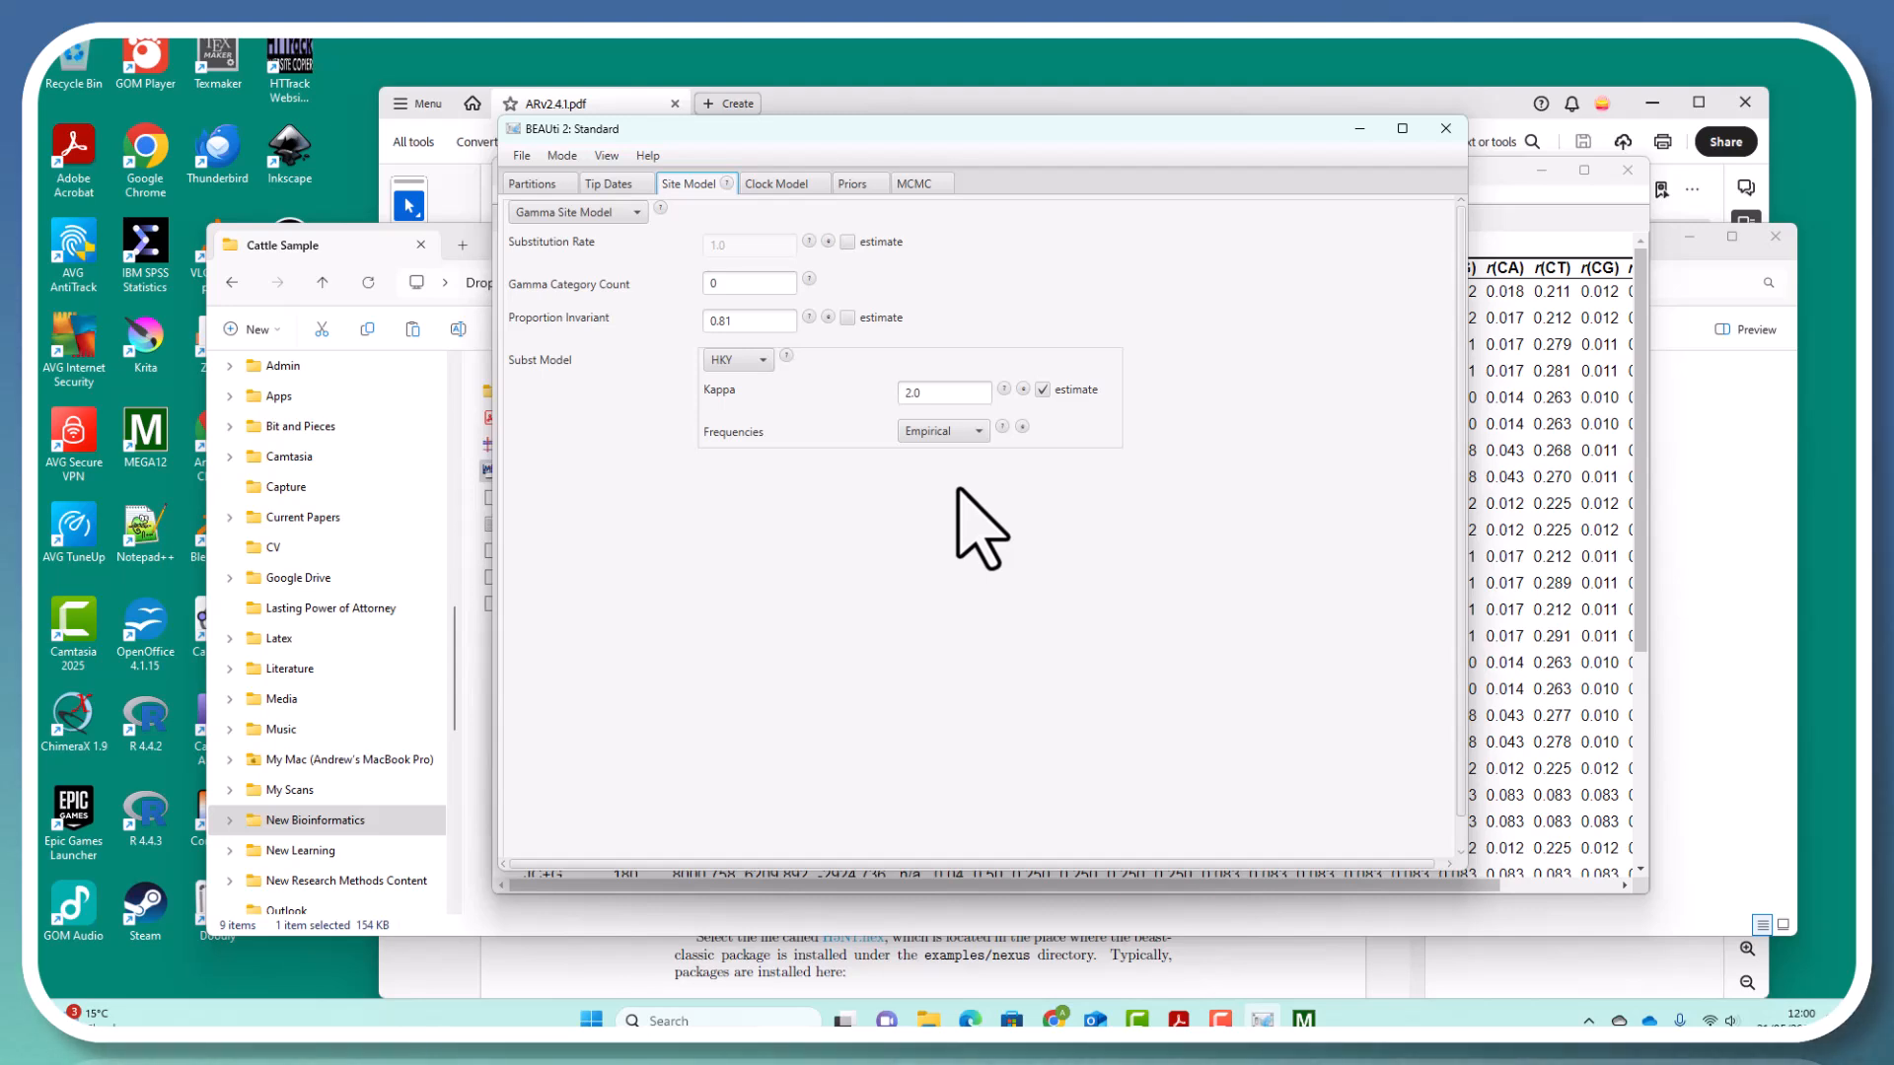
# Set the strict clock model's mean clock rate to 0.004
pyautogui.click(770, 183)
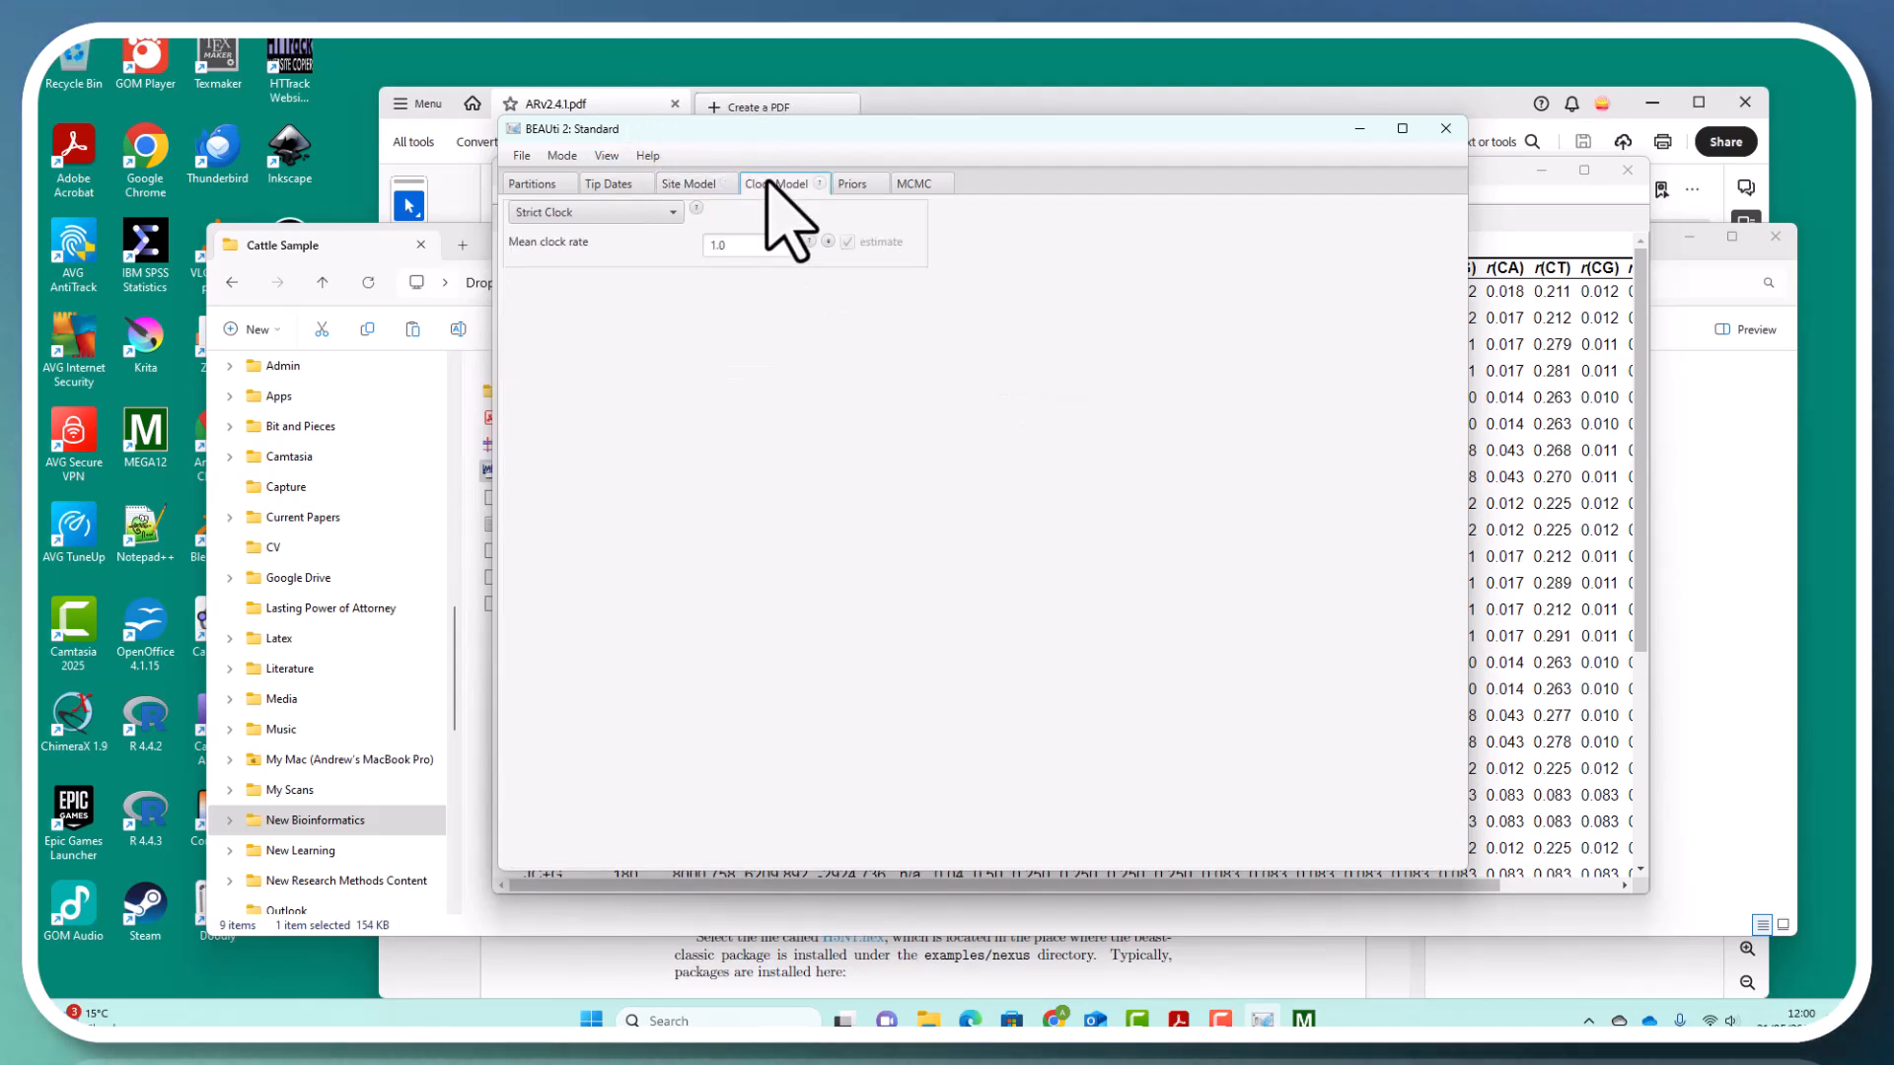
pyautogui.moveTo(740, 245); pyautogui.dragTo(710, 247)
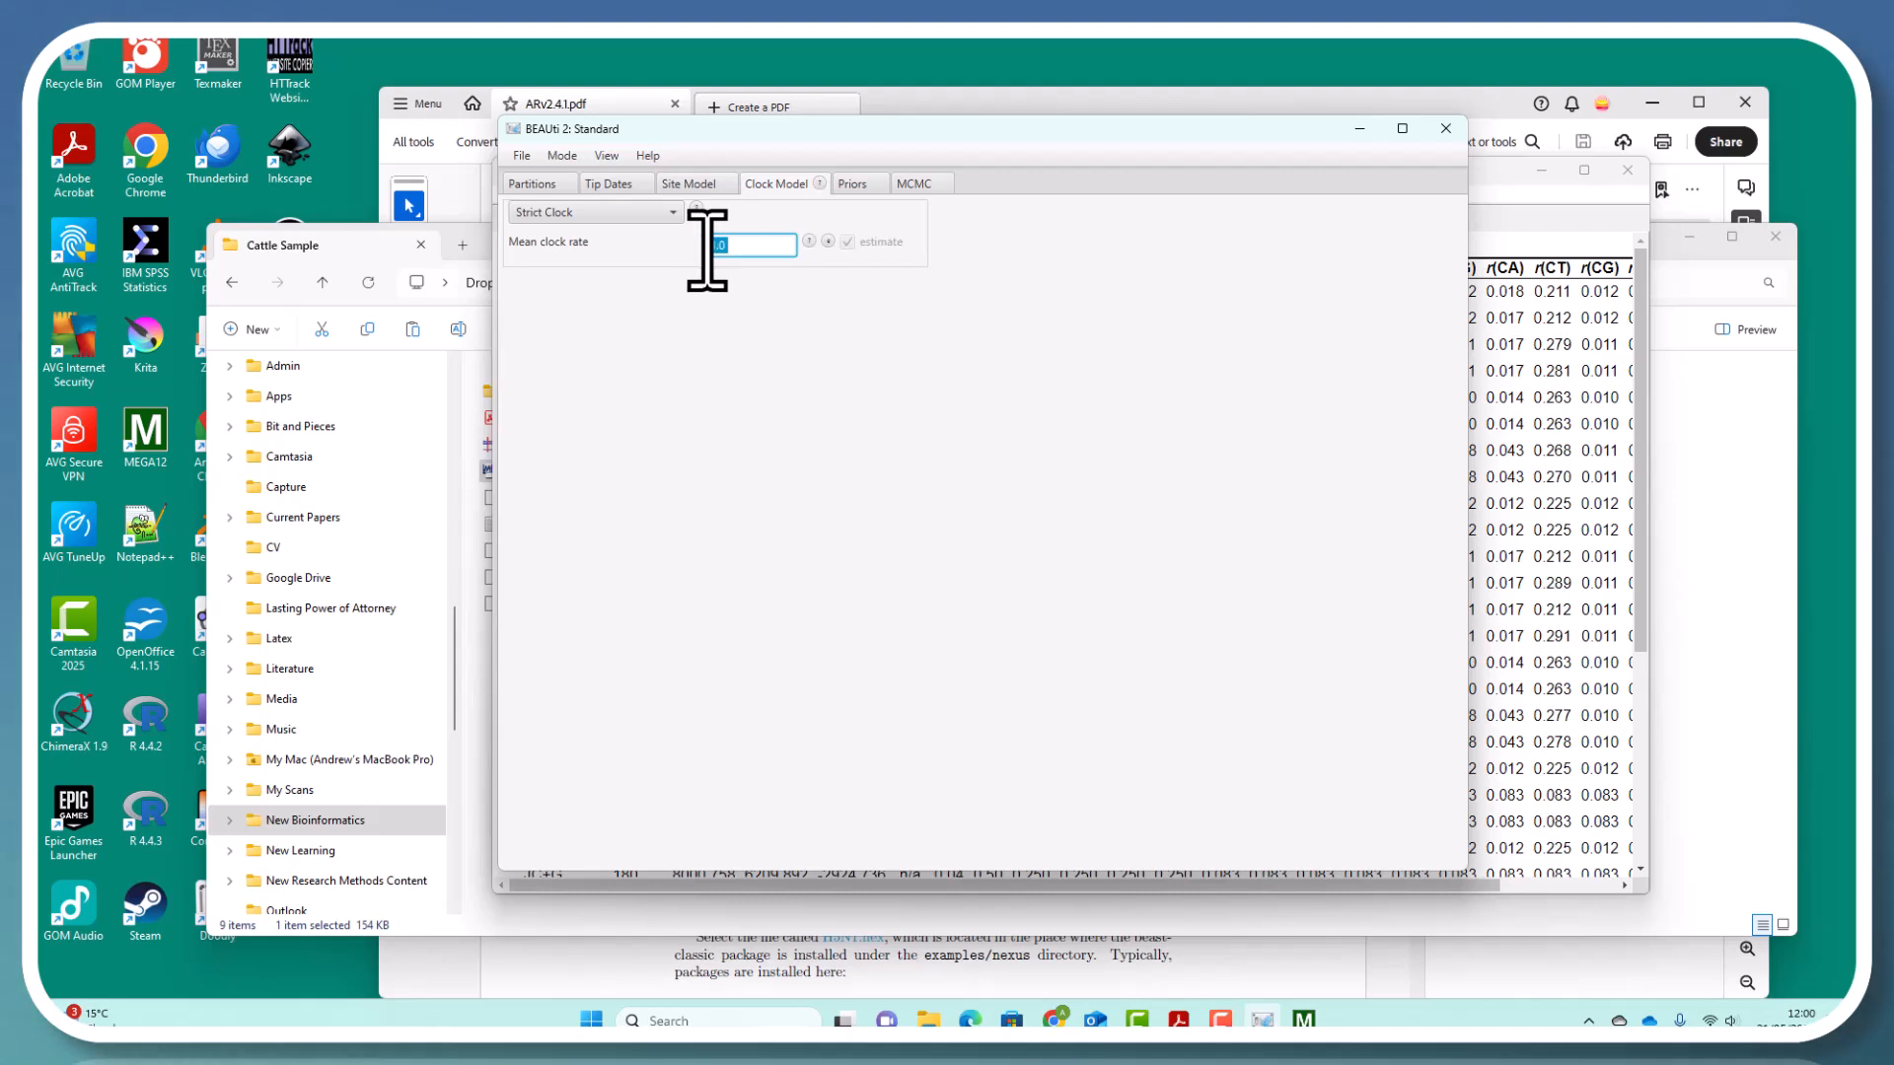
pyautogui.write('0.0')
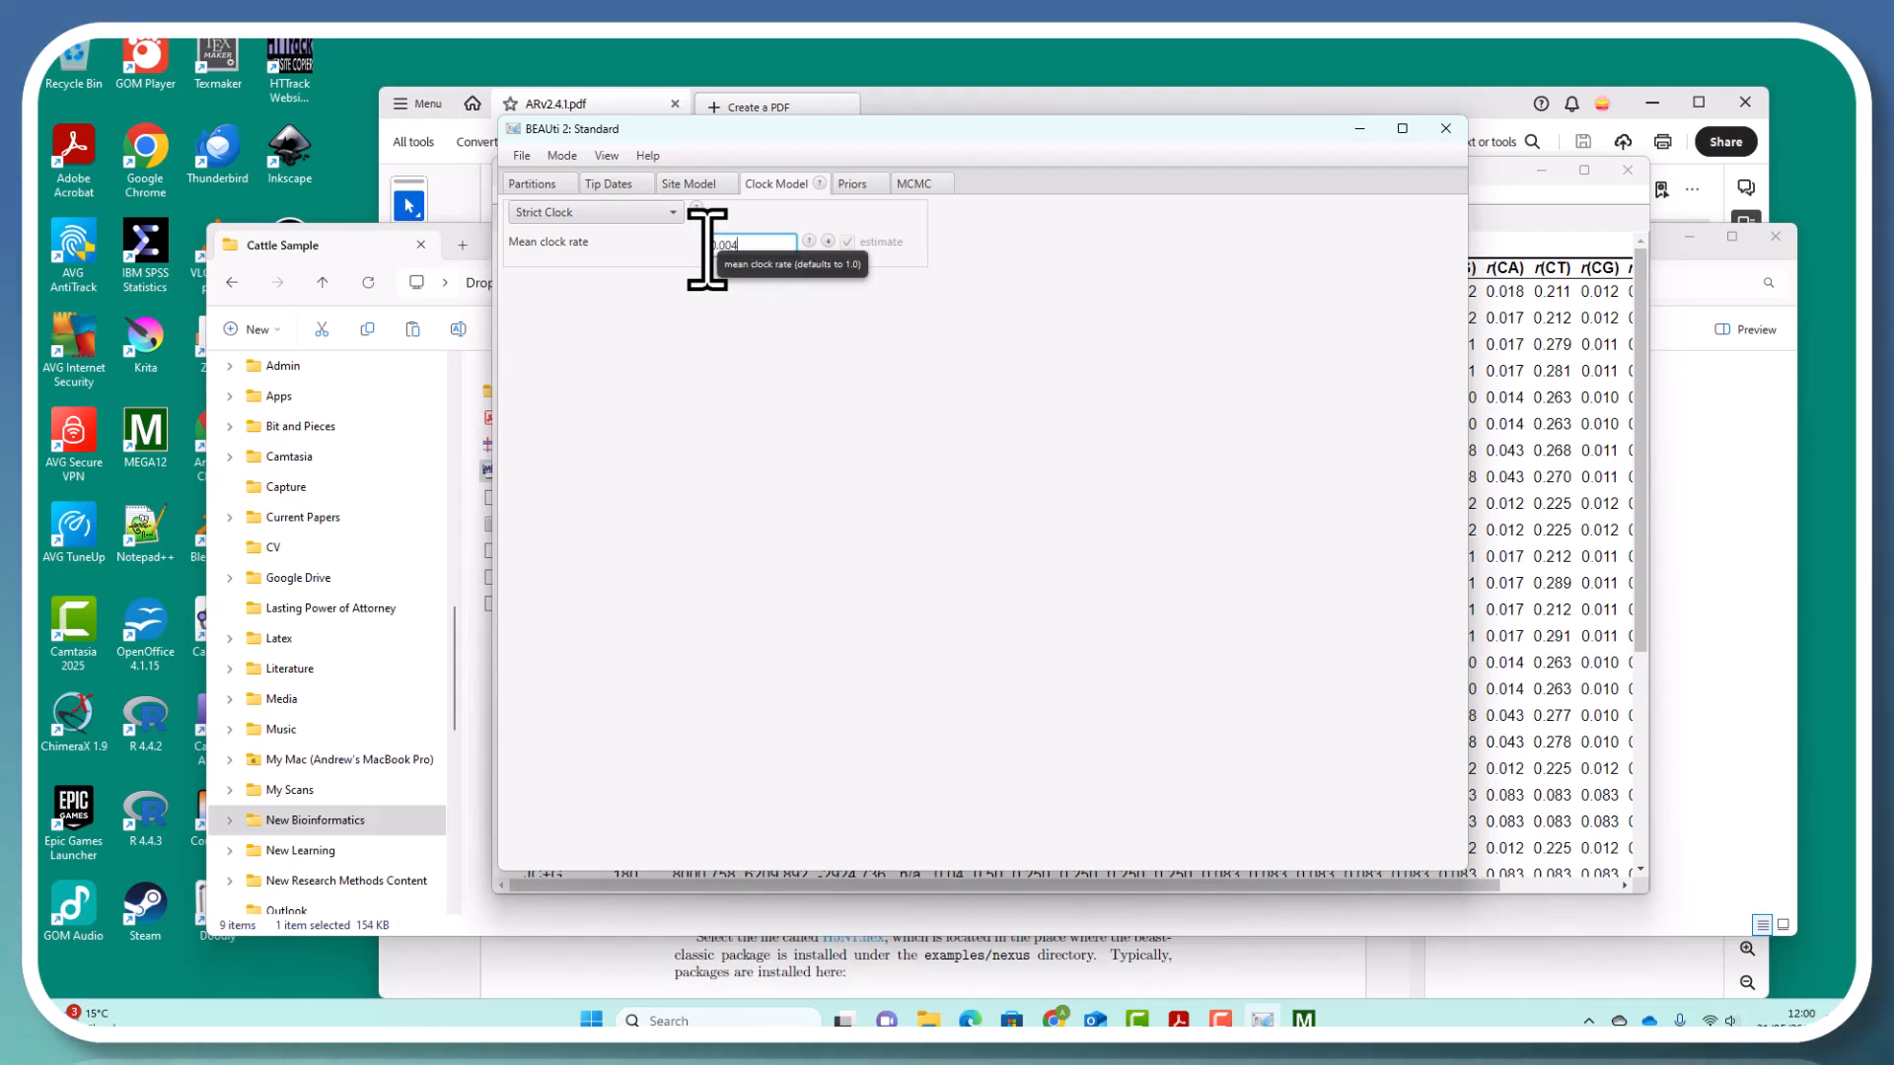
pyautogui.click(786, 392)
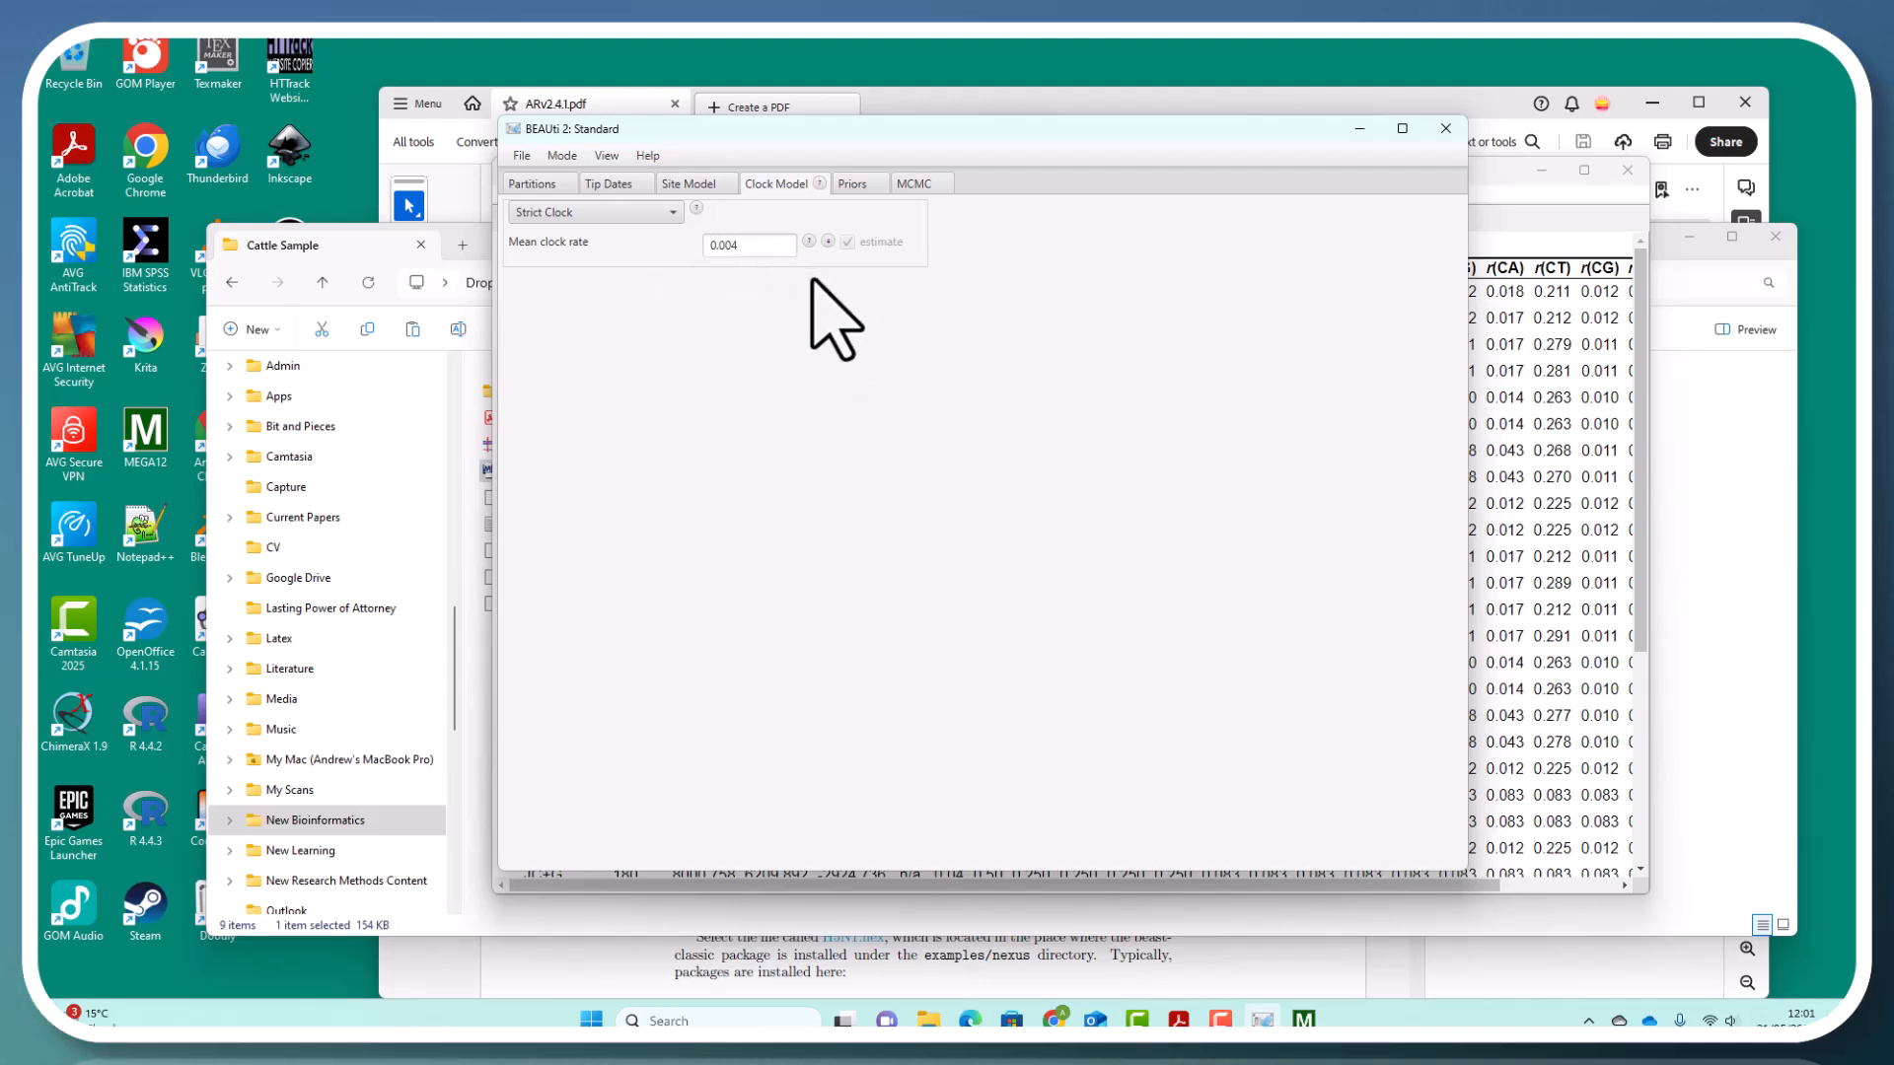
# Change the tree prior for cattle_sample_aligned to Coalescent Constant Population
pyautogui.click(854, 185)
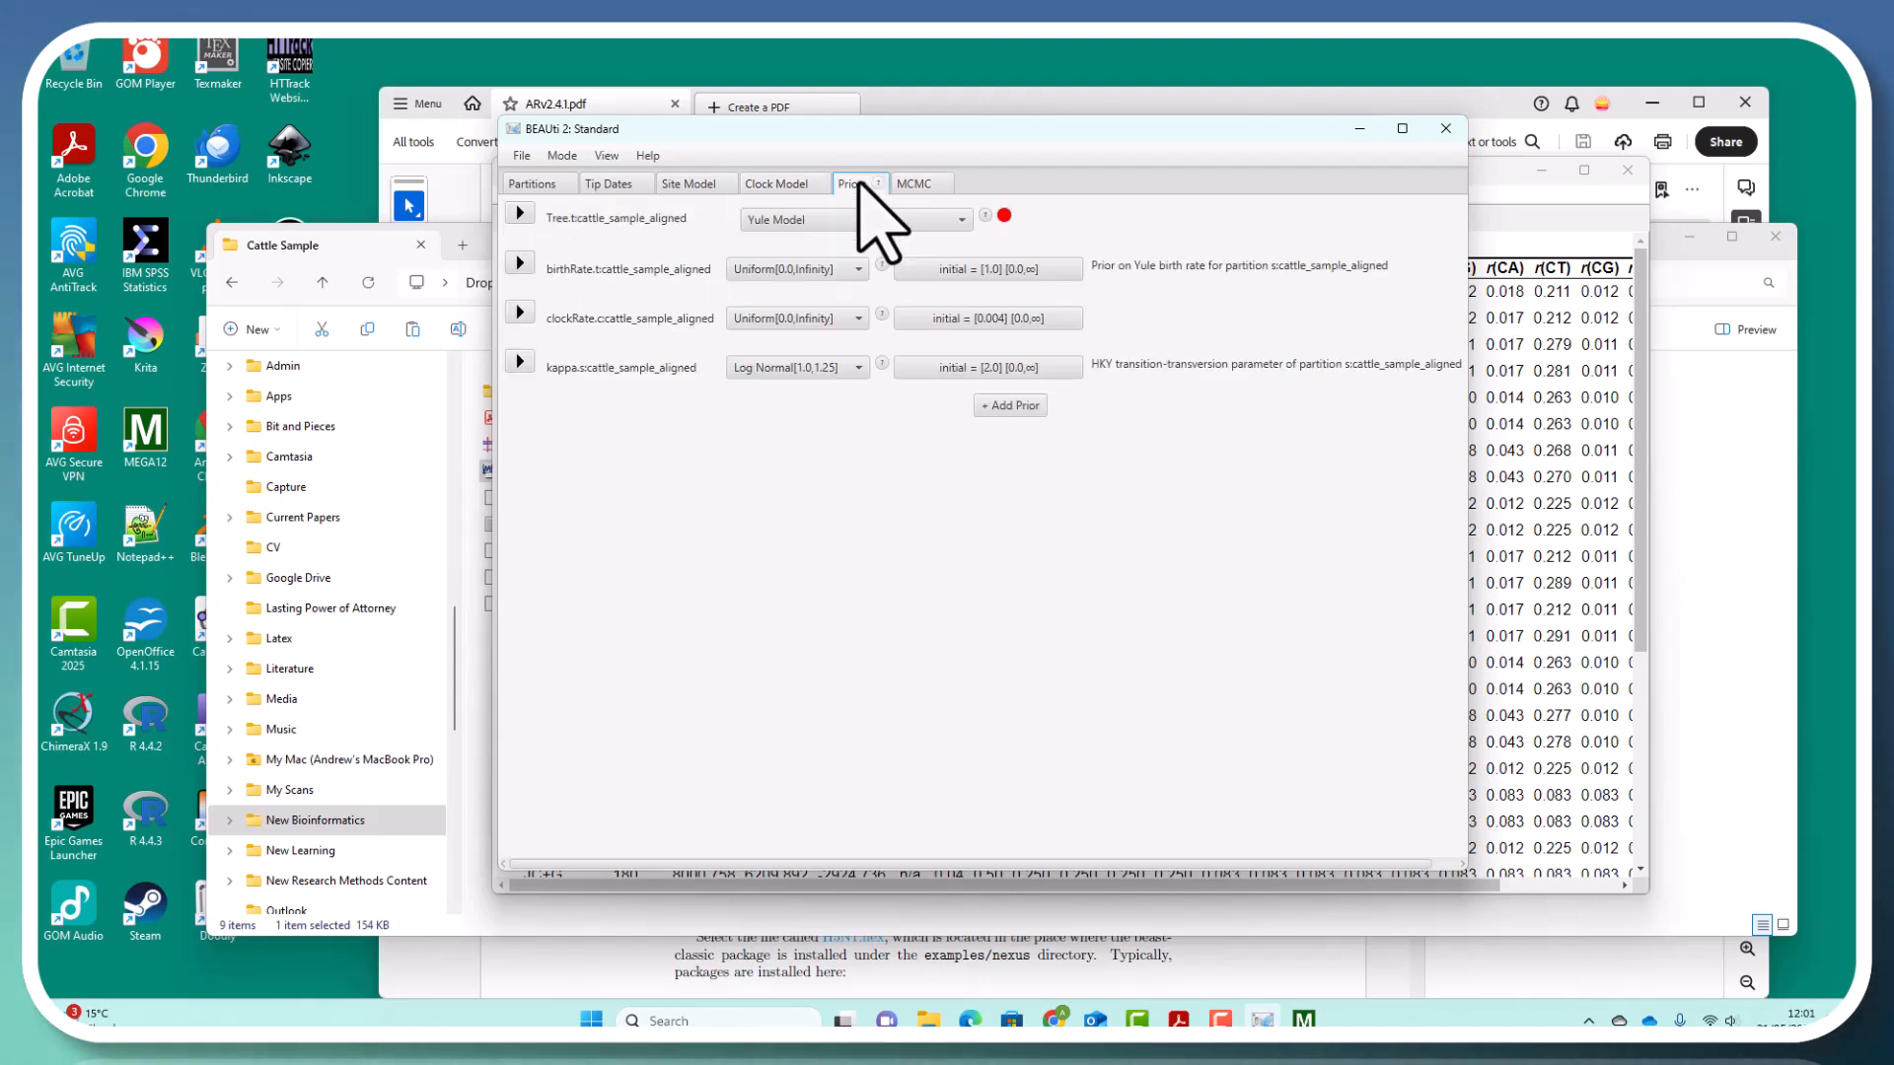
pyautogui.click(959, 219)
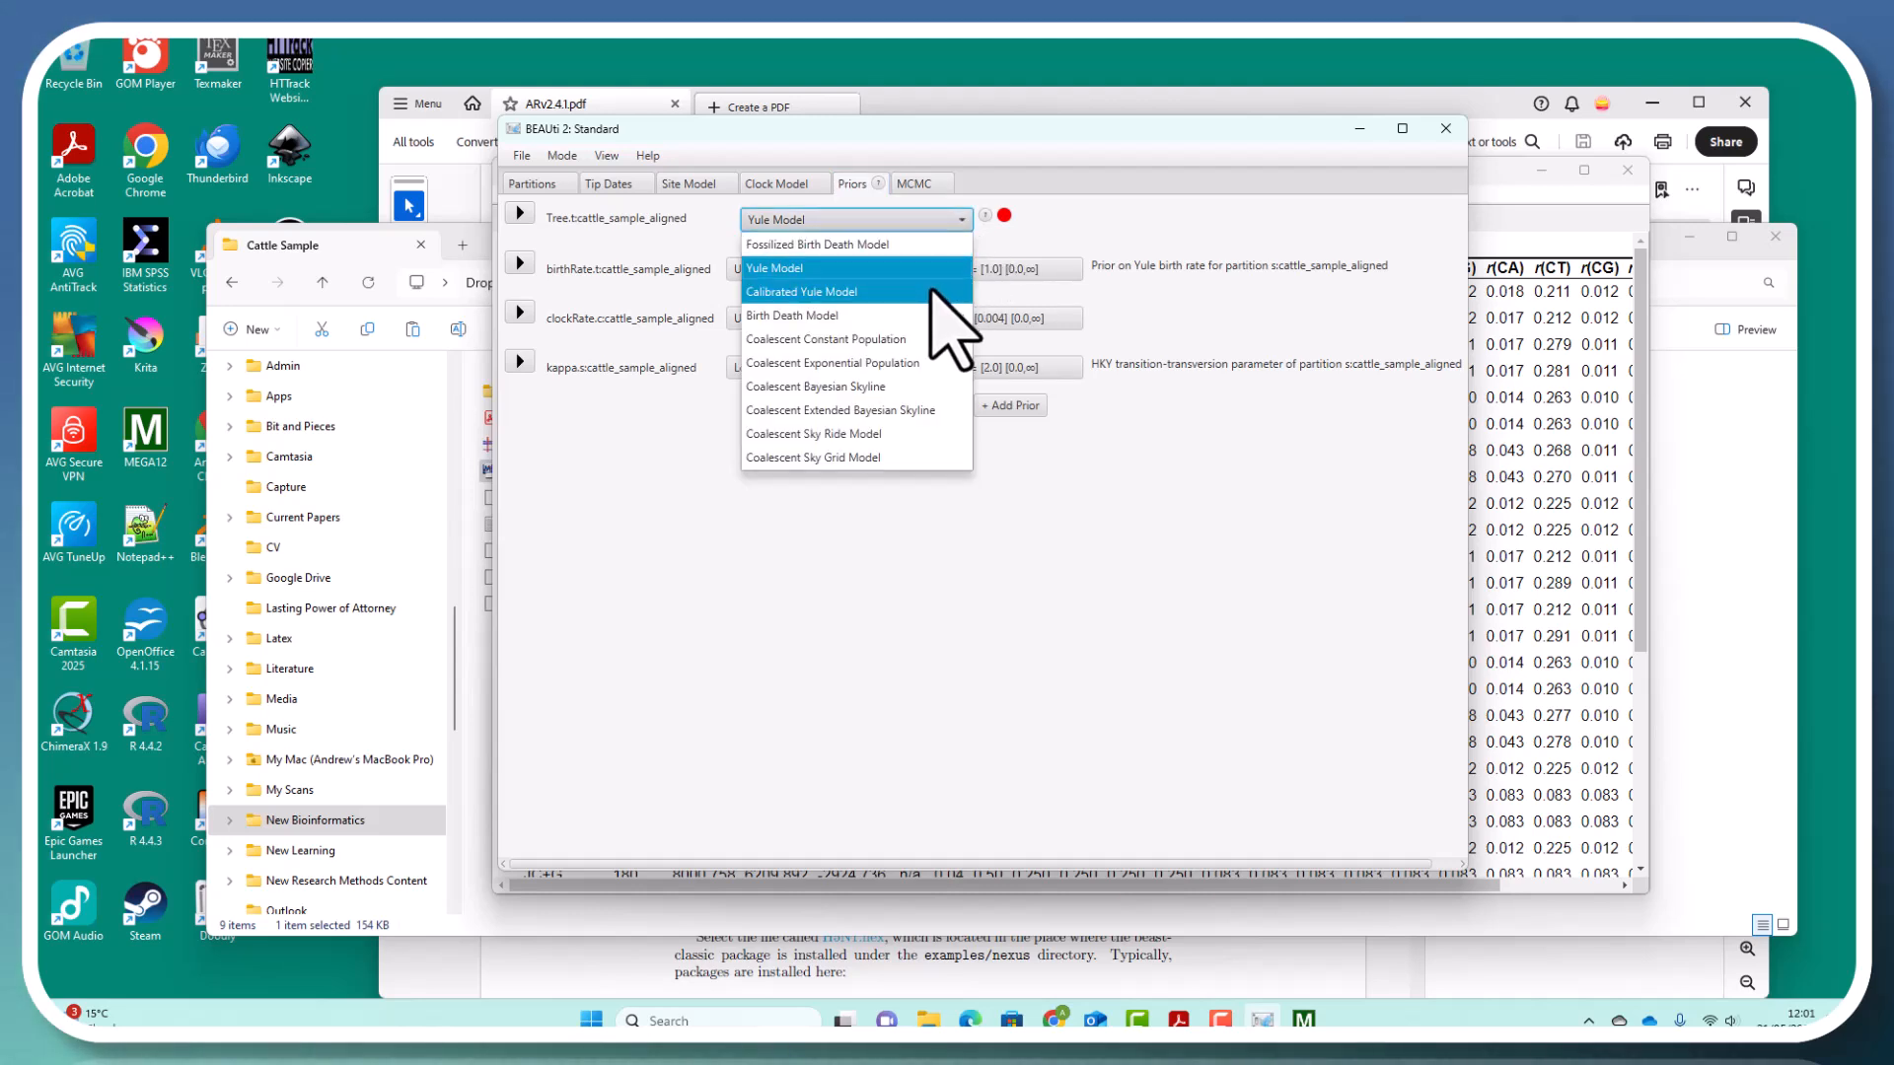
pyautogui.click(900, 341)
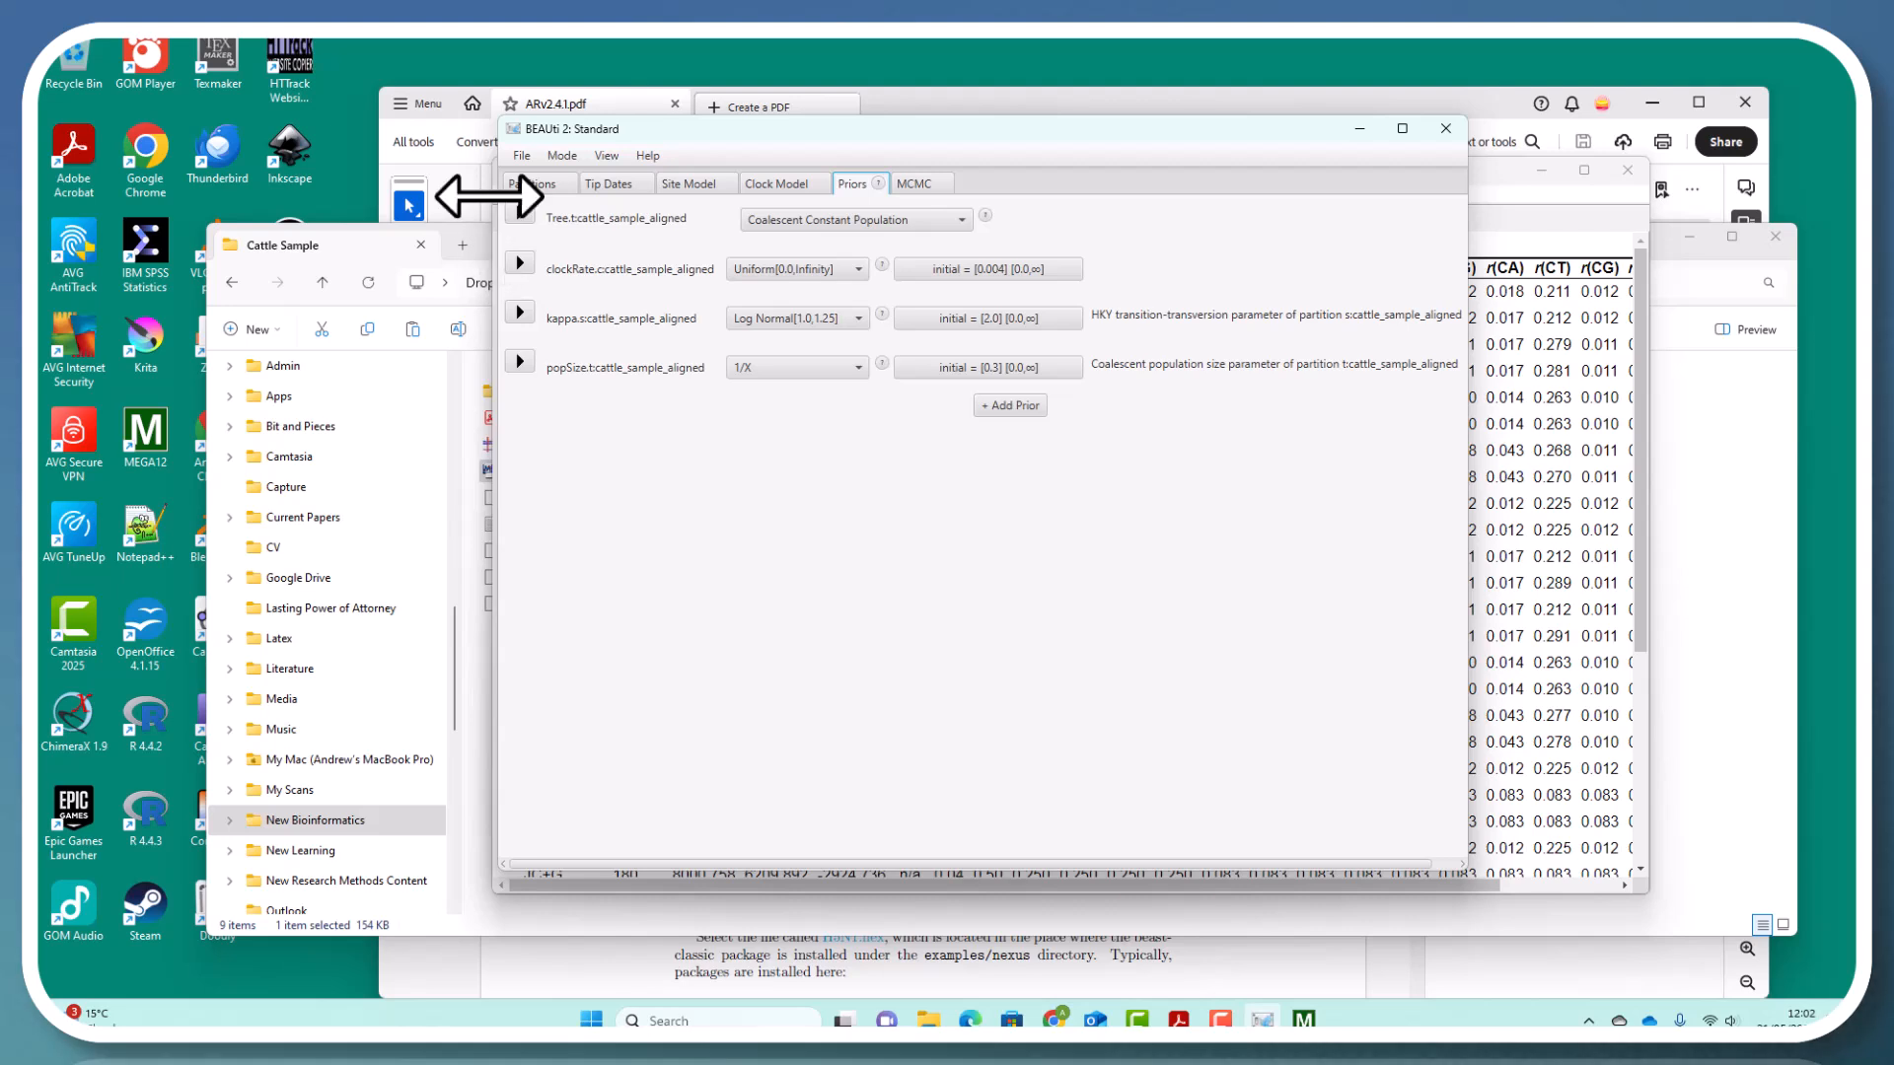
# Display the partitions list, enlarge the BEAUti window and move it higher on the desktop to reach the controls below the table
pyautogui.click(532, 184)
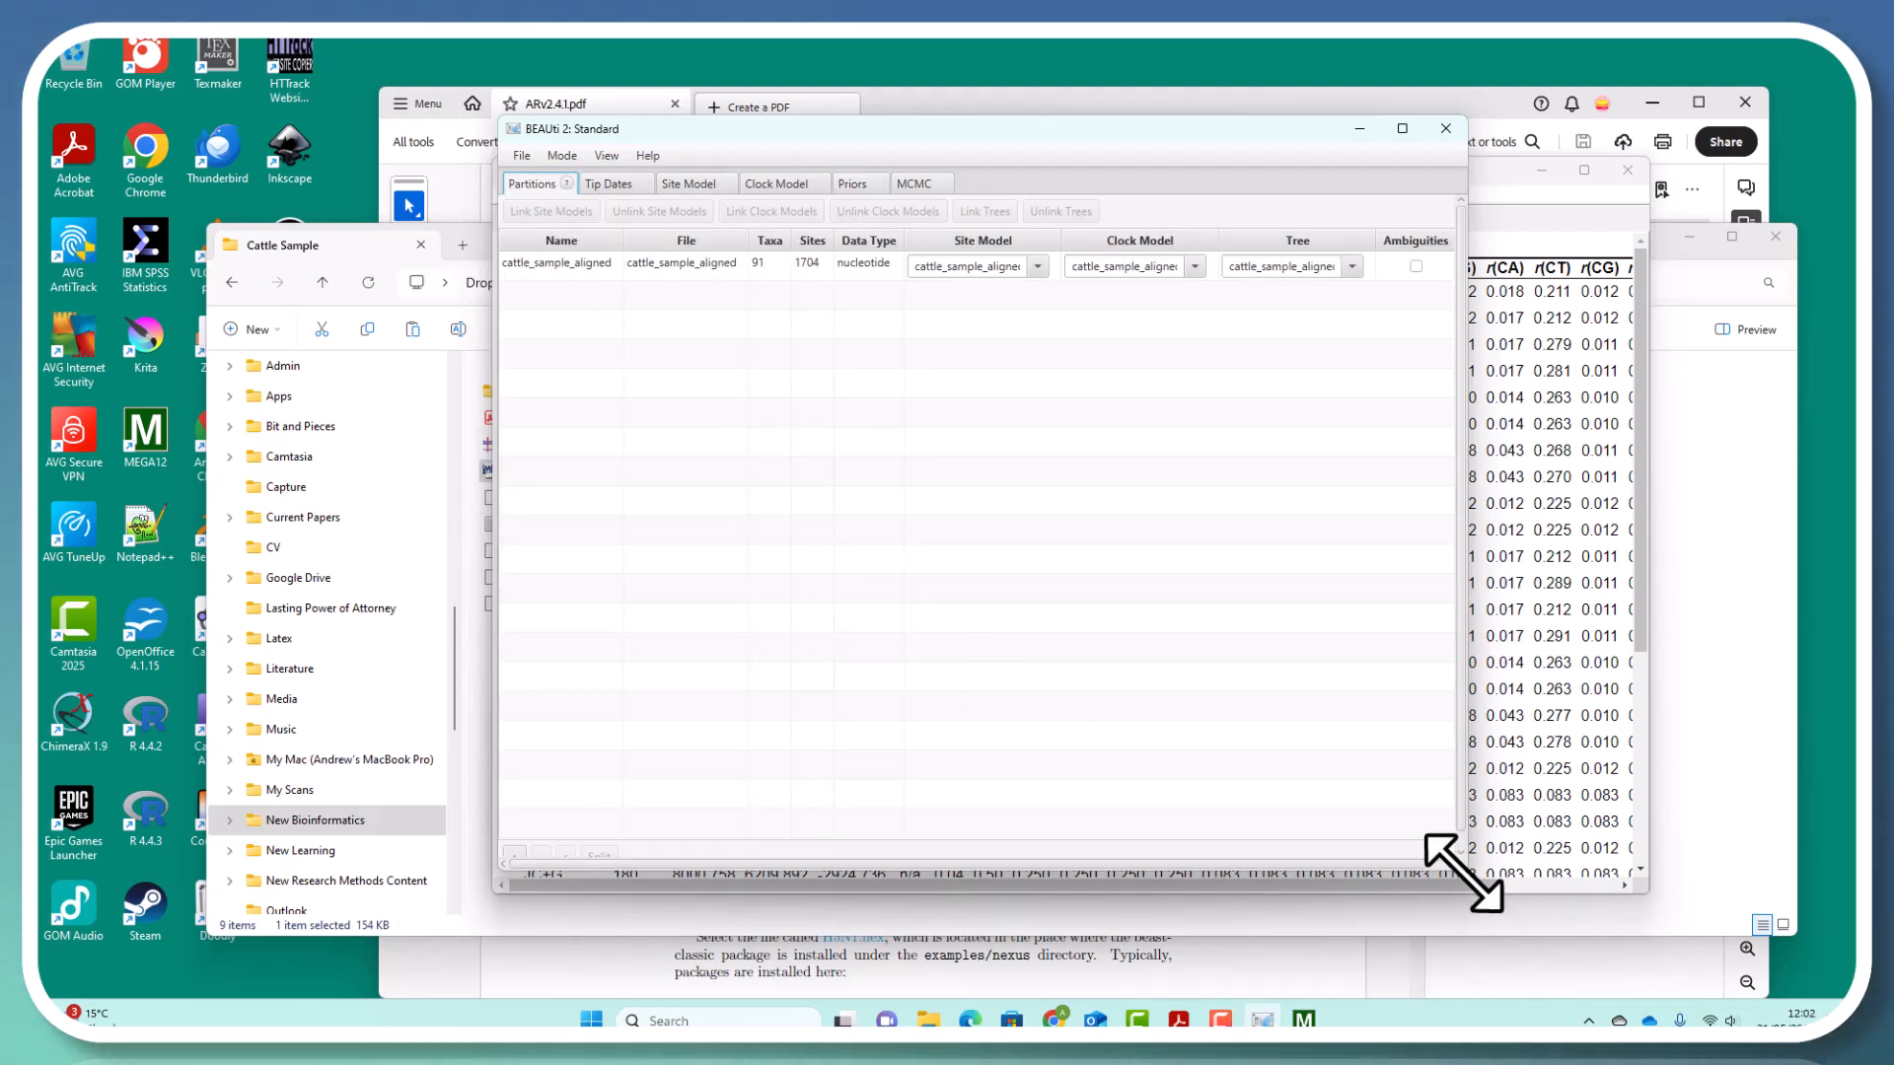
pyautogui.moveTo(1464, 875); pyautogui.dragTo(1572, 919)
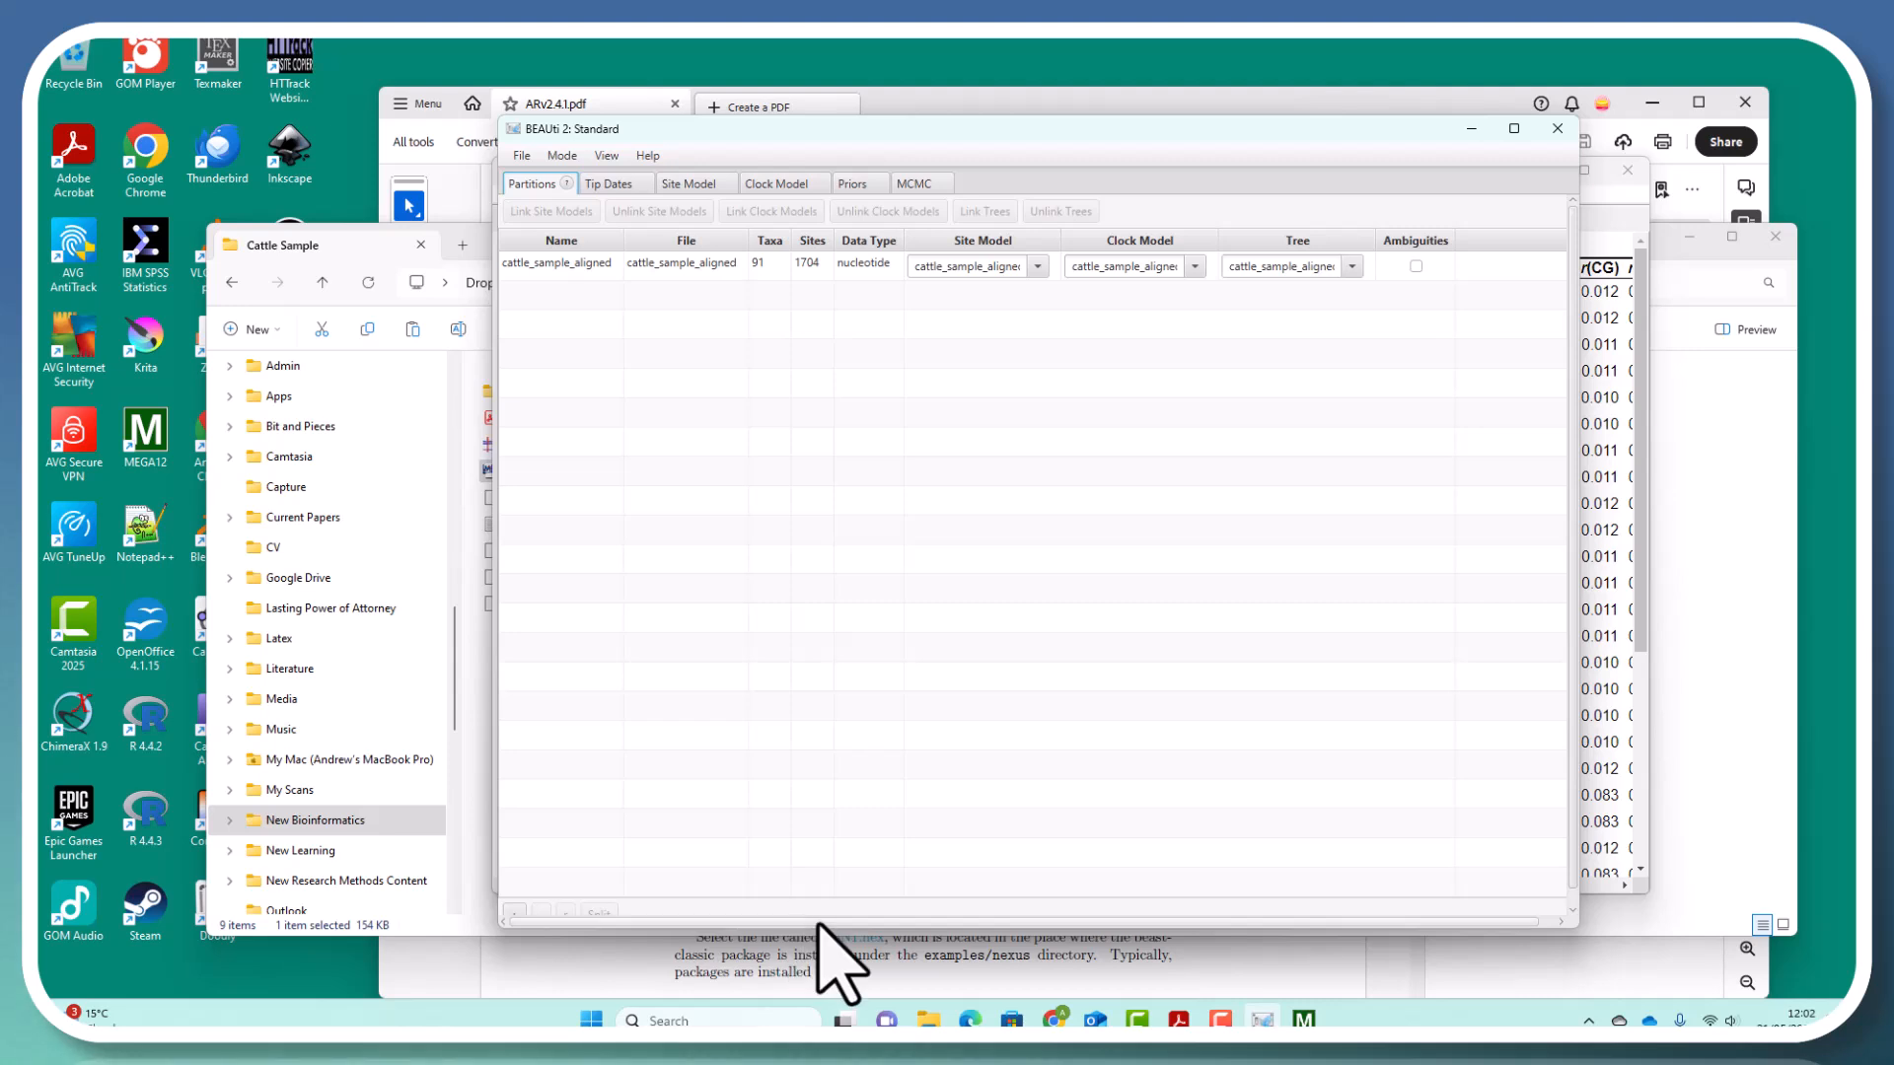
pyautogui.moveTo(811, 923); pyautogui.dragTo(811, 962)
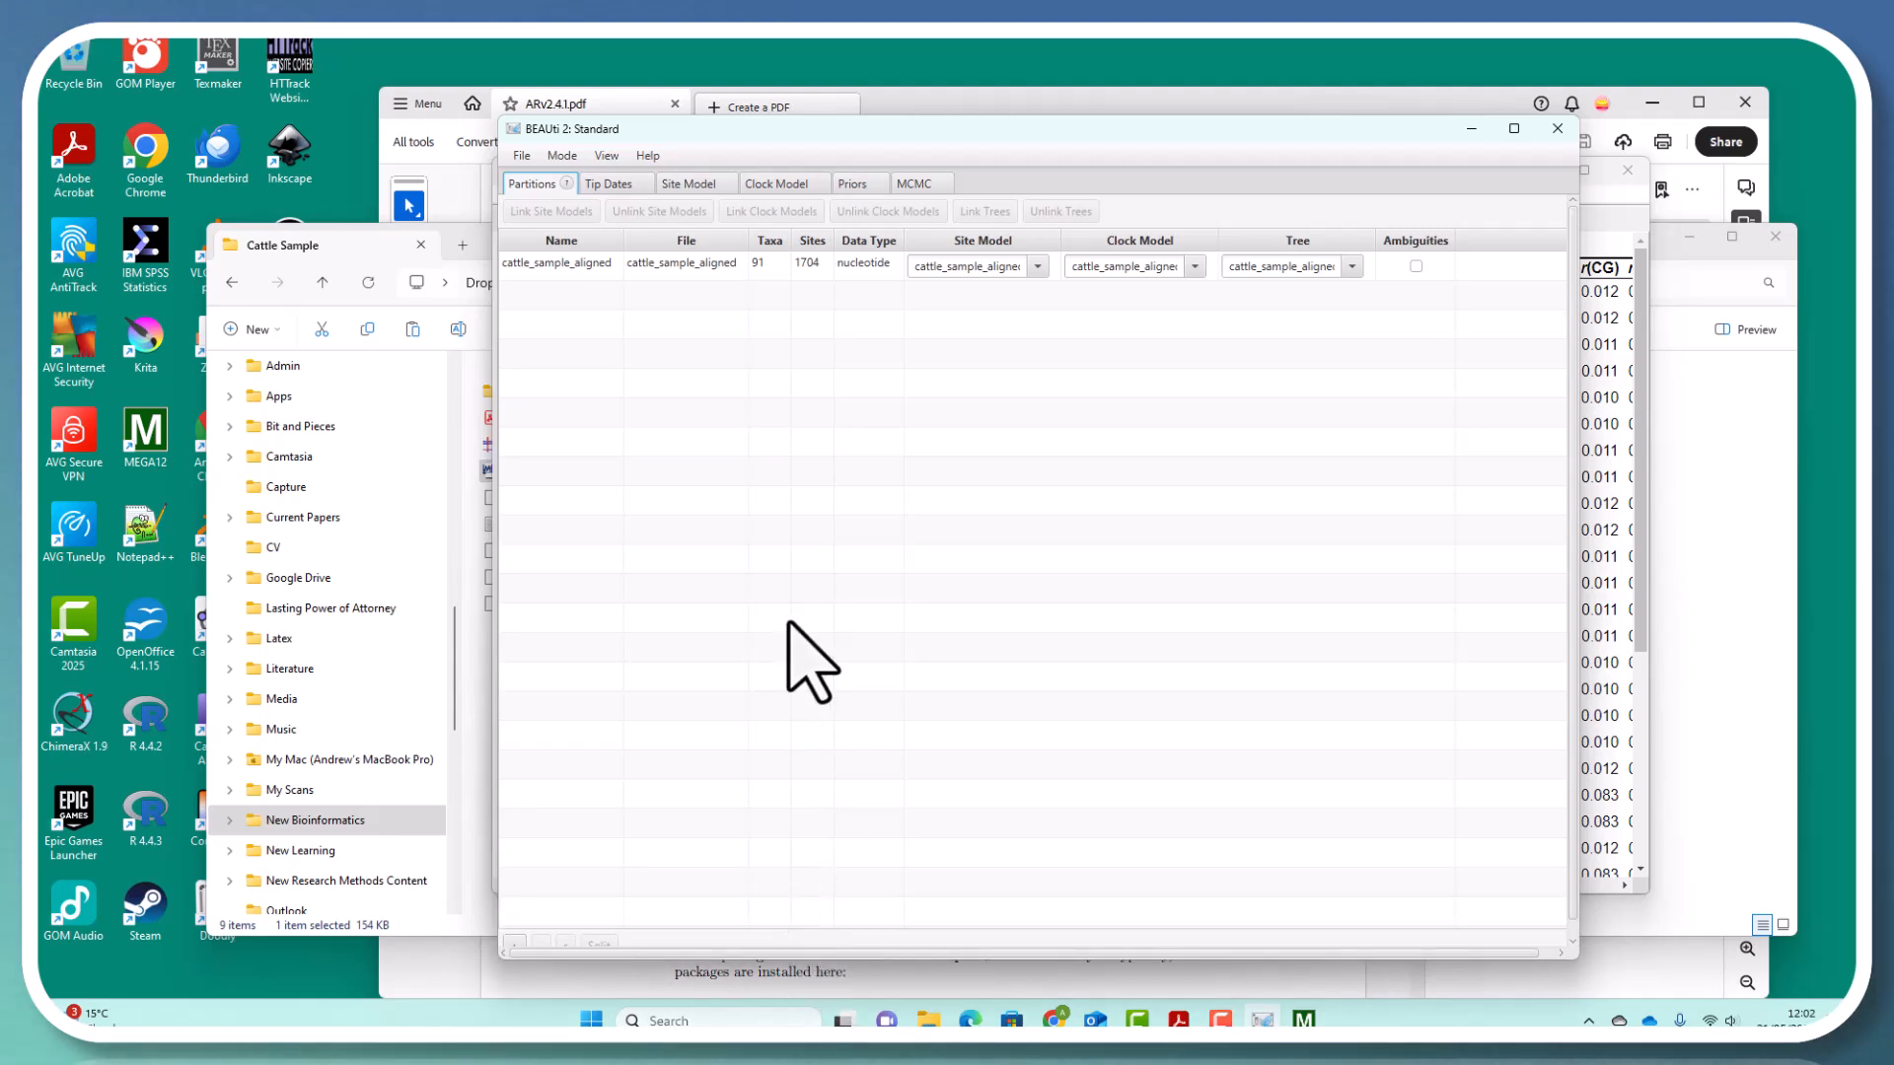
pyautogui.moveTo(762, 129); pyautogui.dragTo(776, 90)
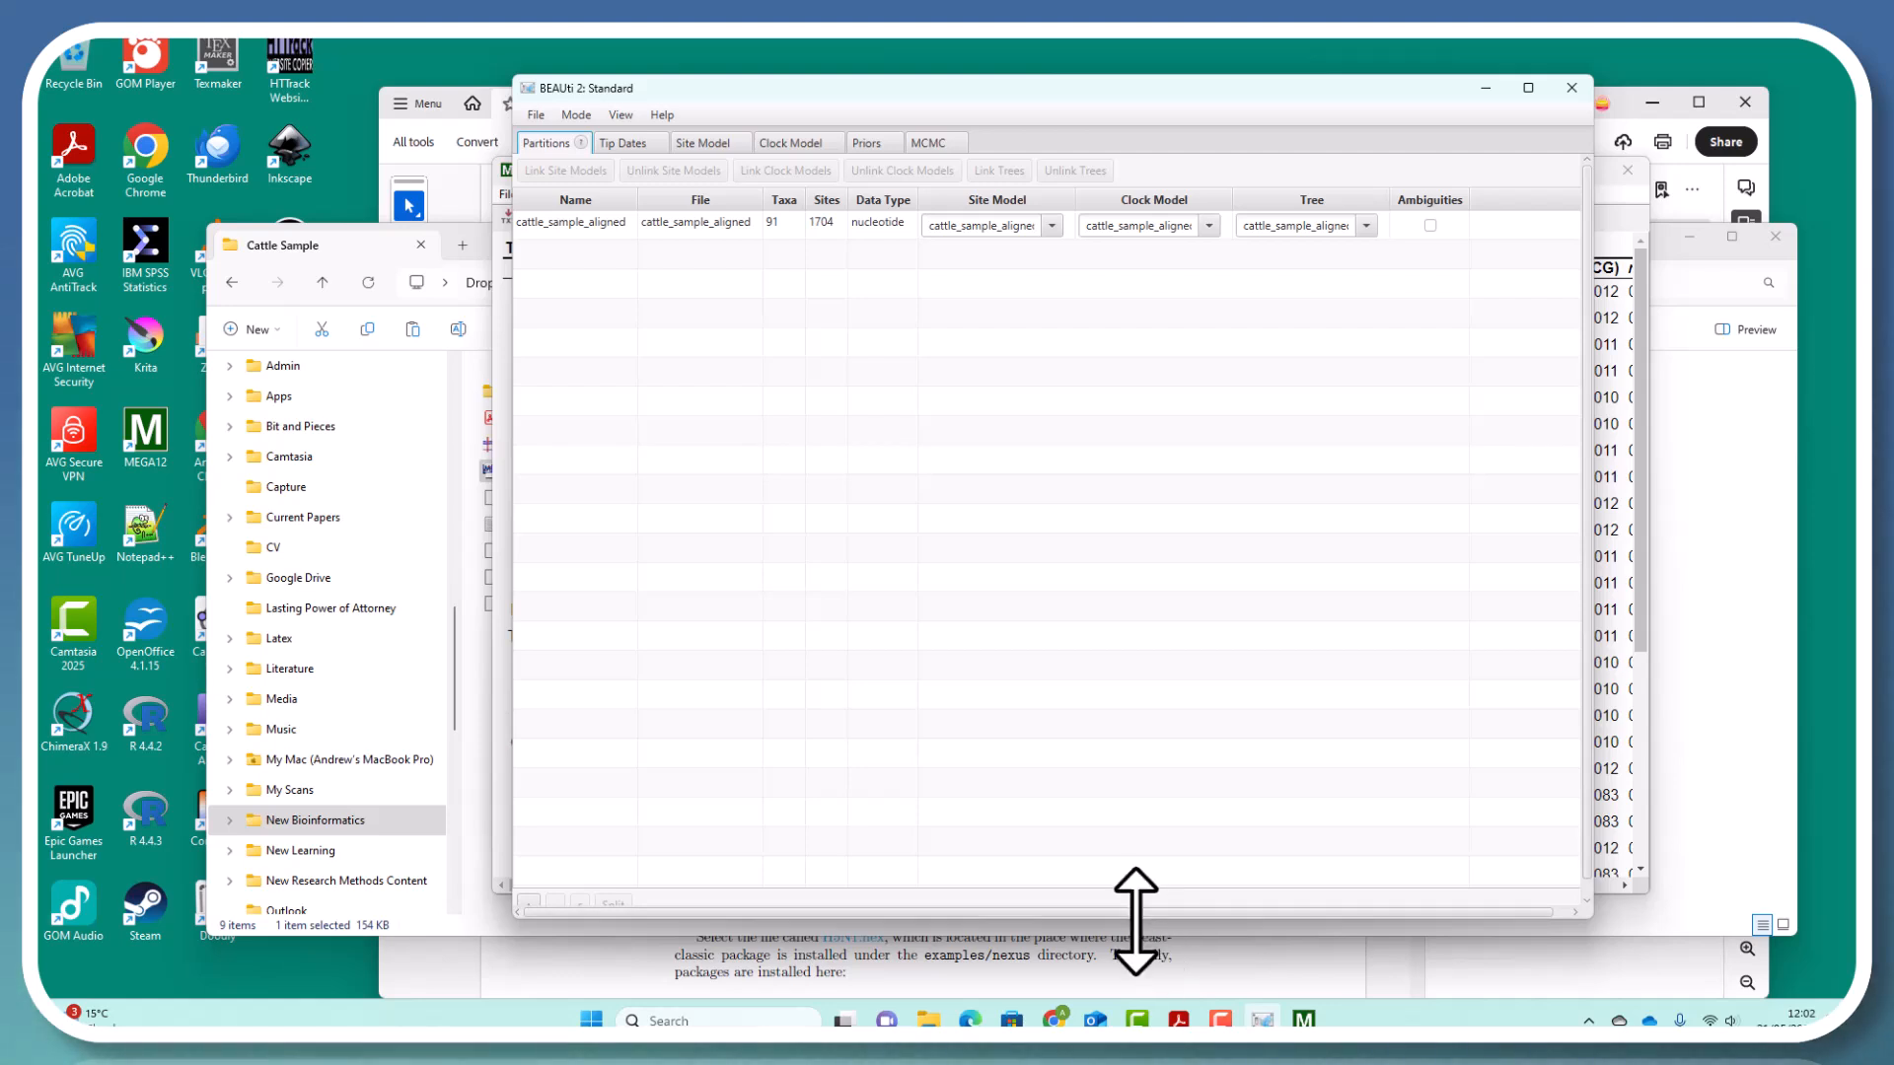
pyautogui.moveTo(1133, 916); pyautogui.dragTo(1103, 973)
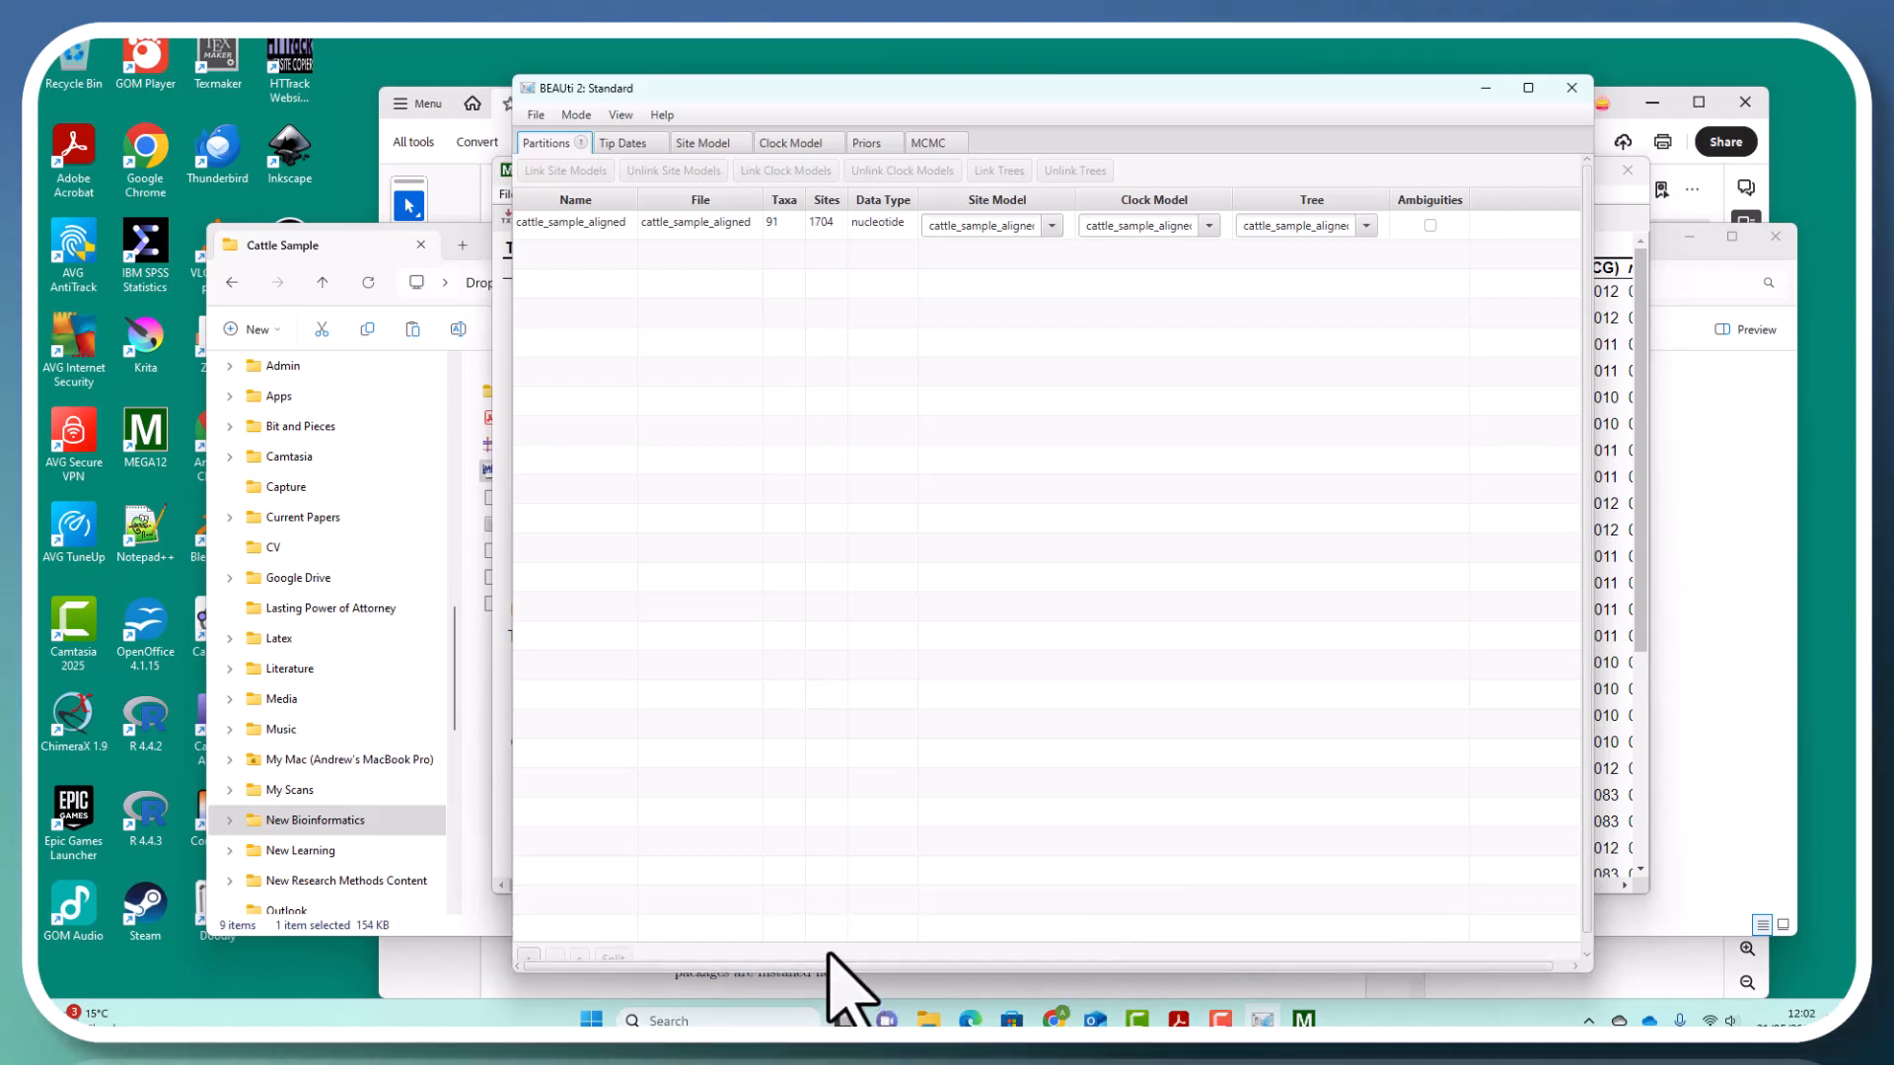
# Add a discrete trait partition named Location, linked to the cattle_sample_aligned tree
pyautogui.scroll(-1, 1311, 740)
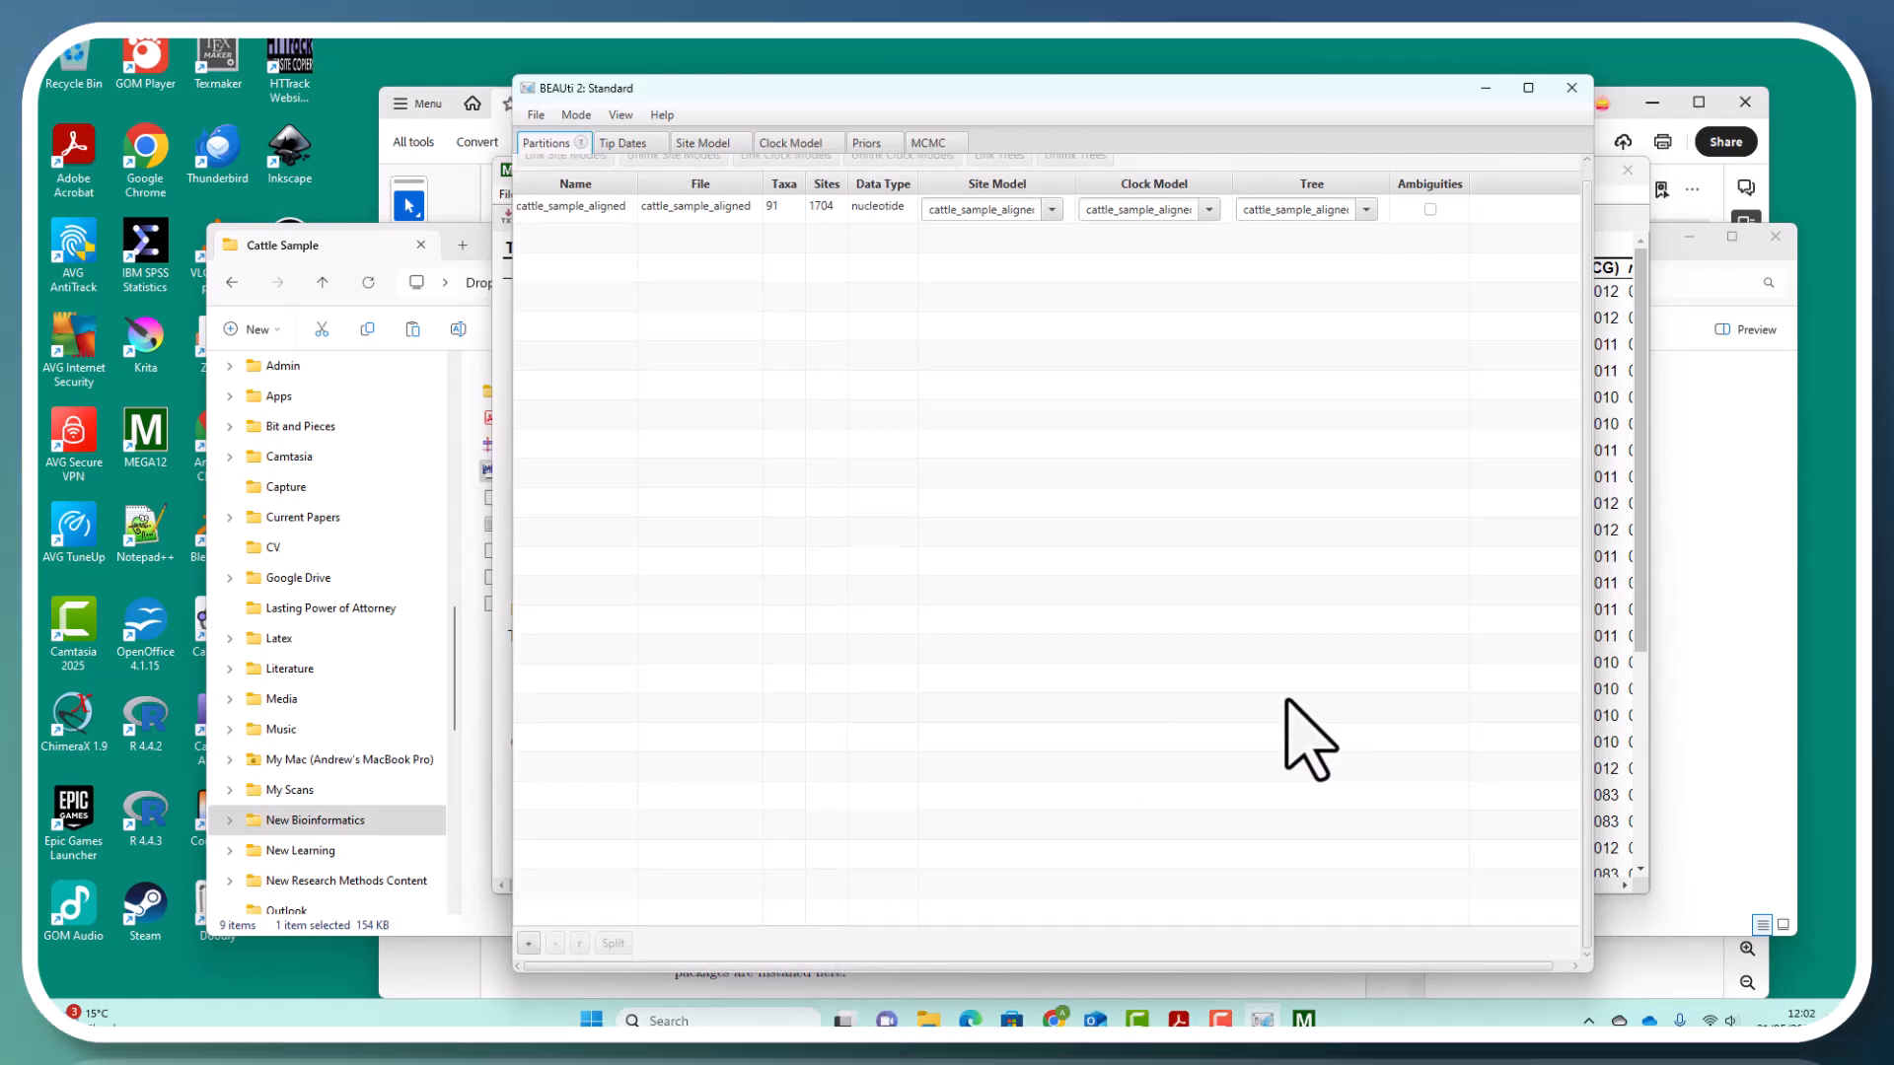
pyautogui.click(529, 942)
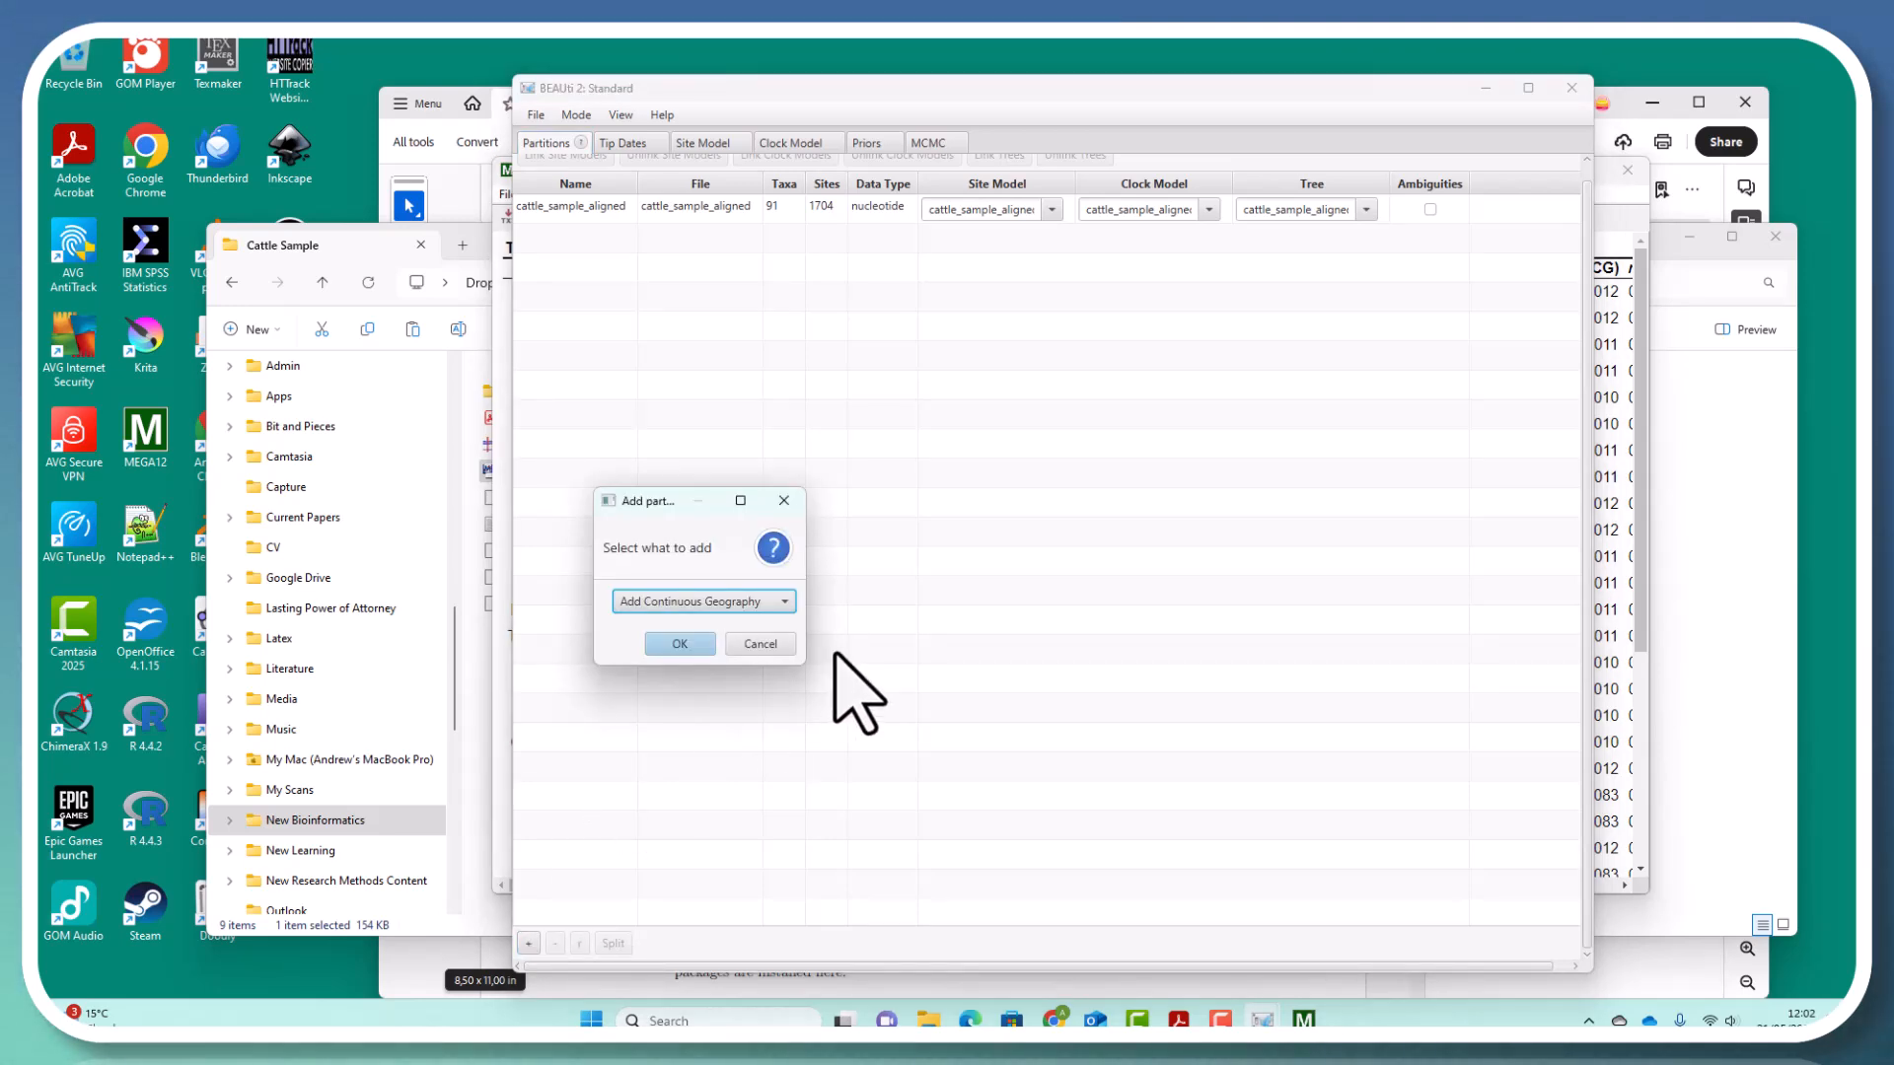
pyautogui.click(786, 602)
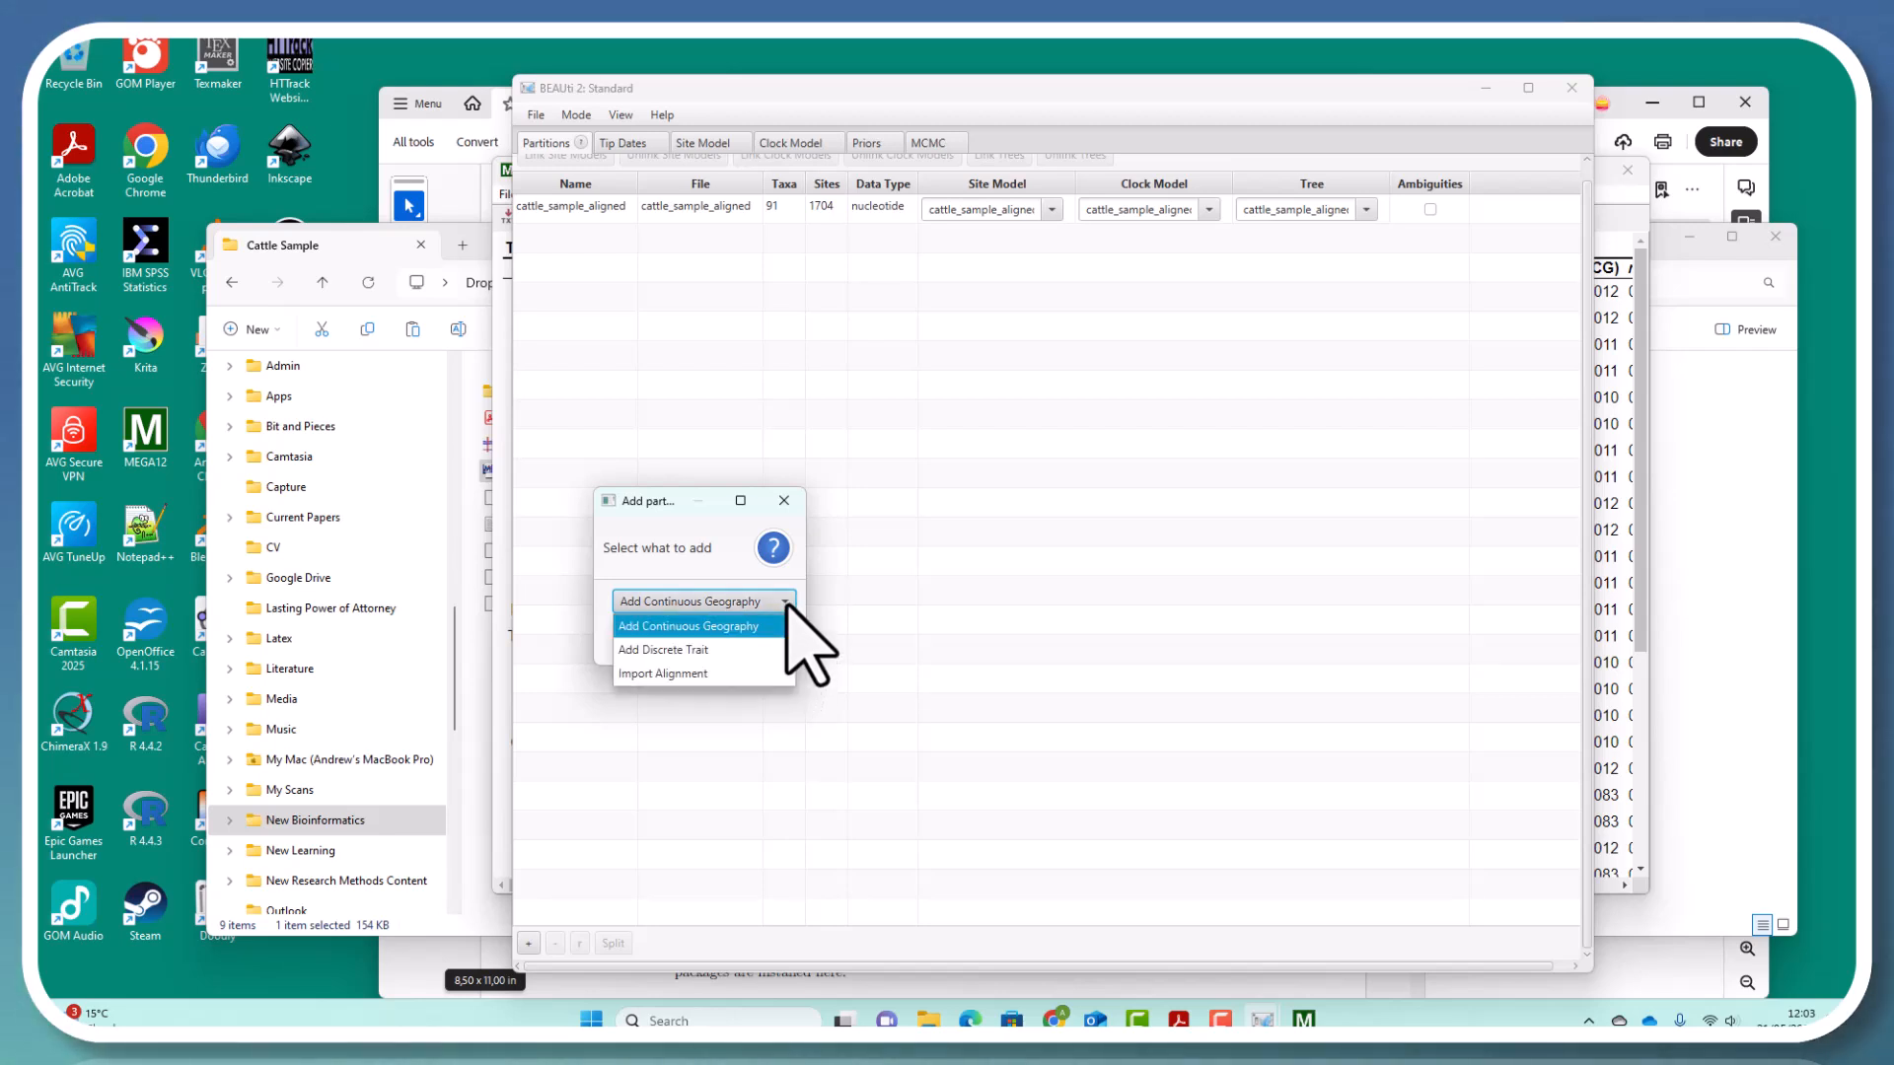
pyautogui.click(750, 649)
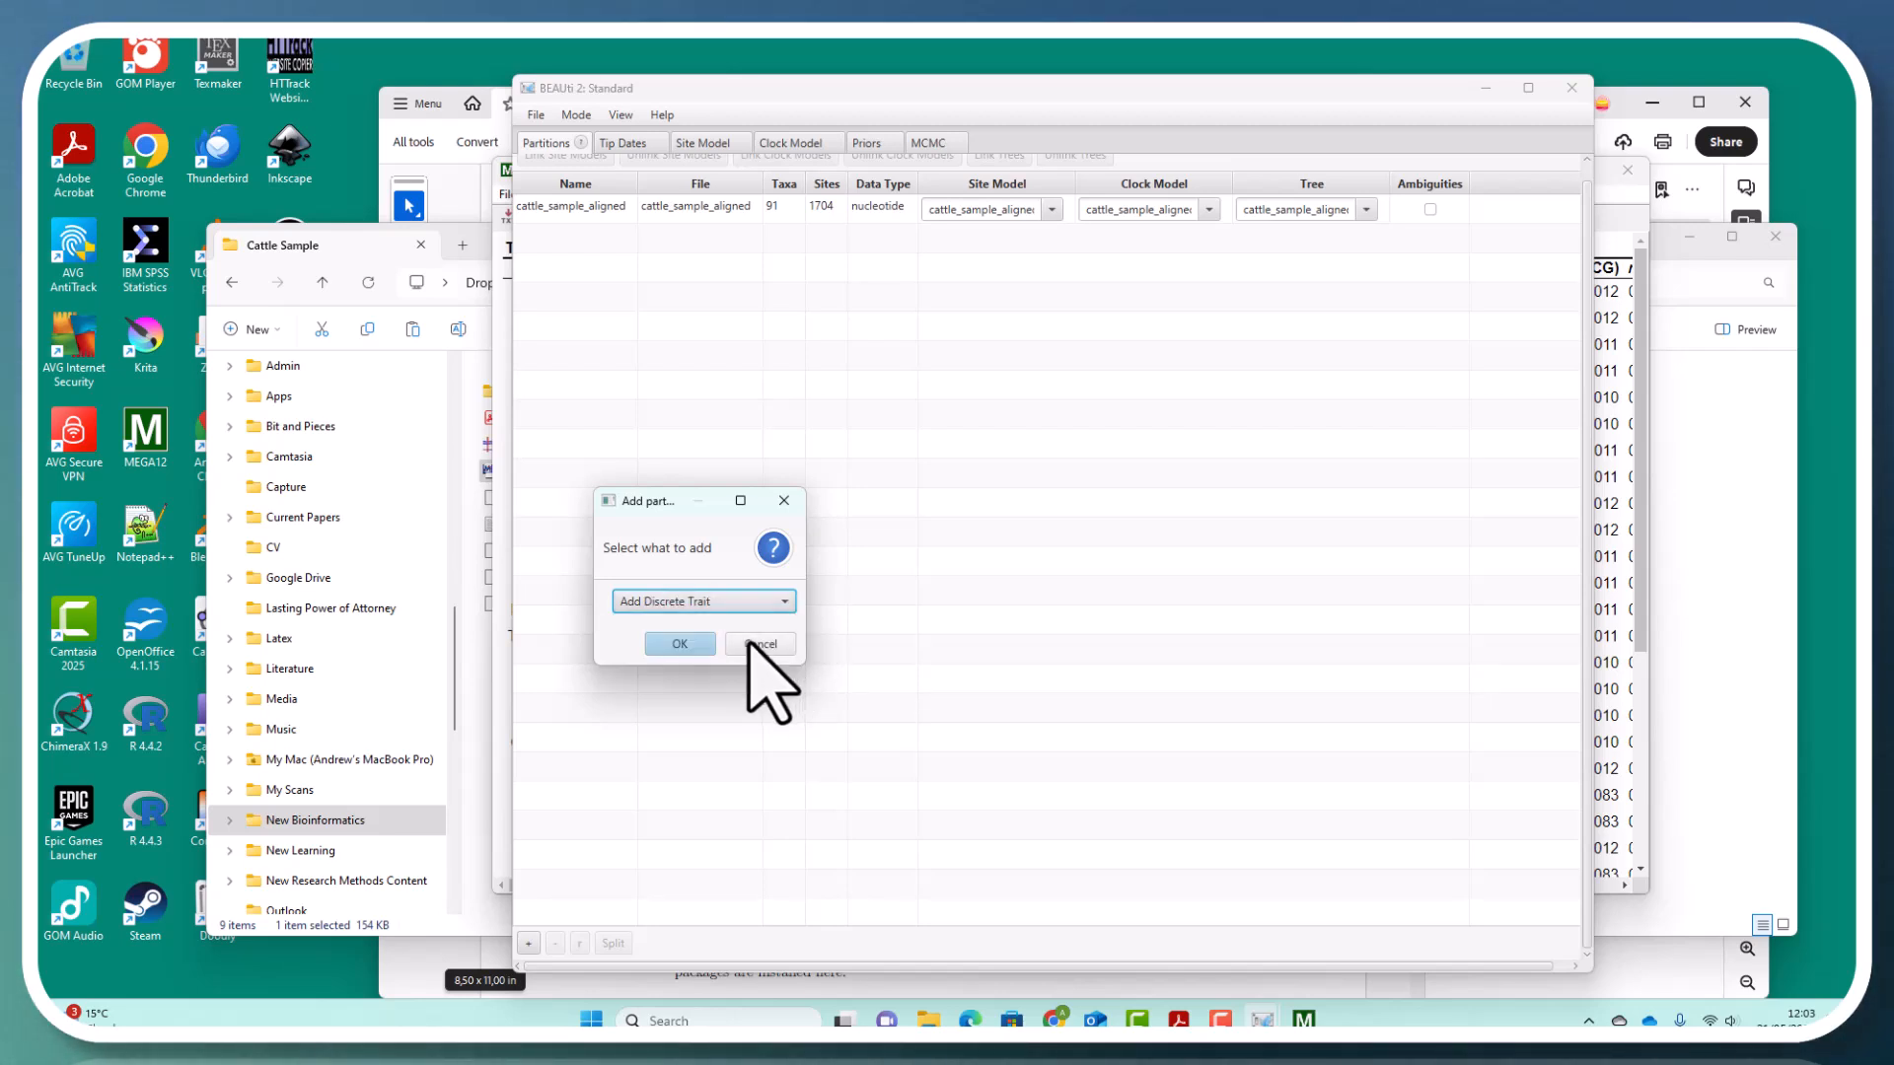
pyautogui.click(680, 646)
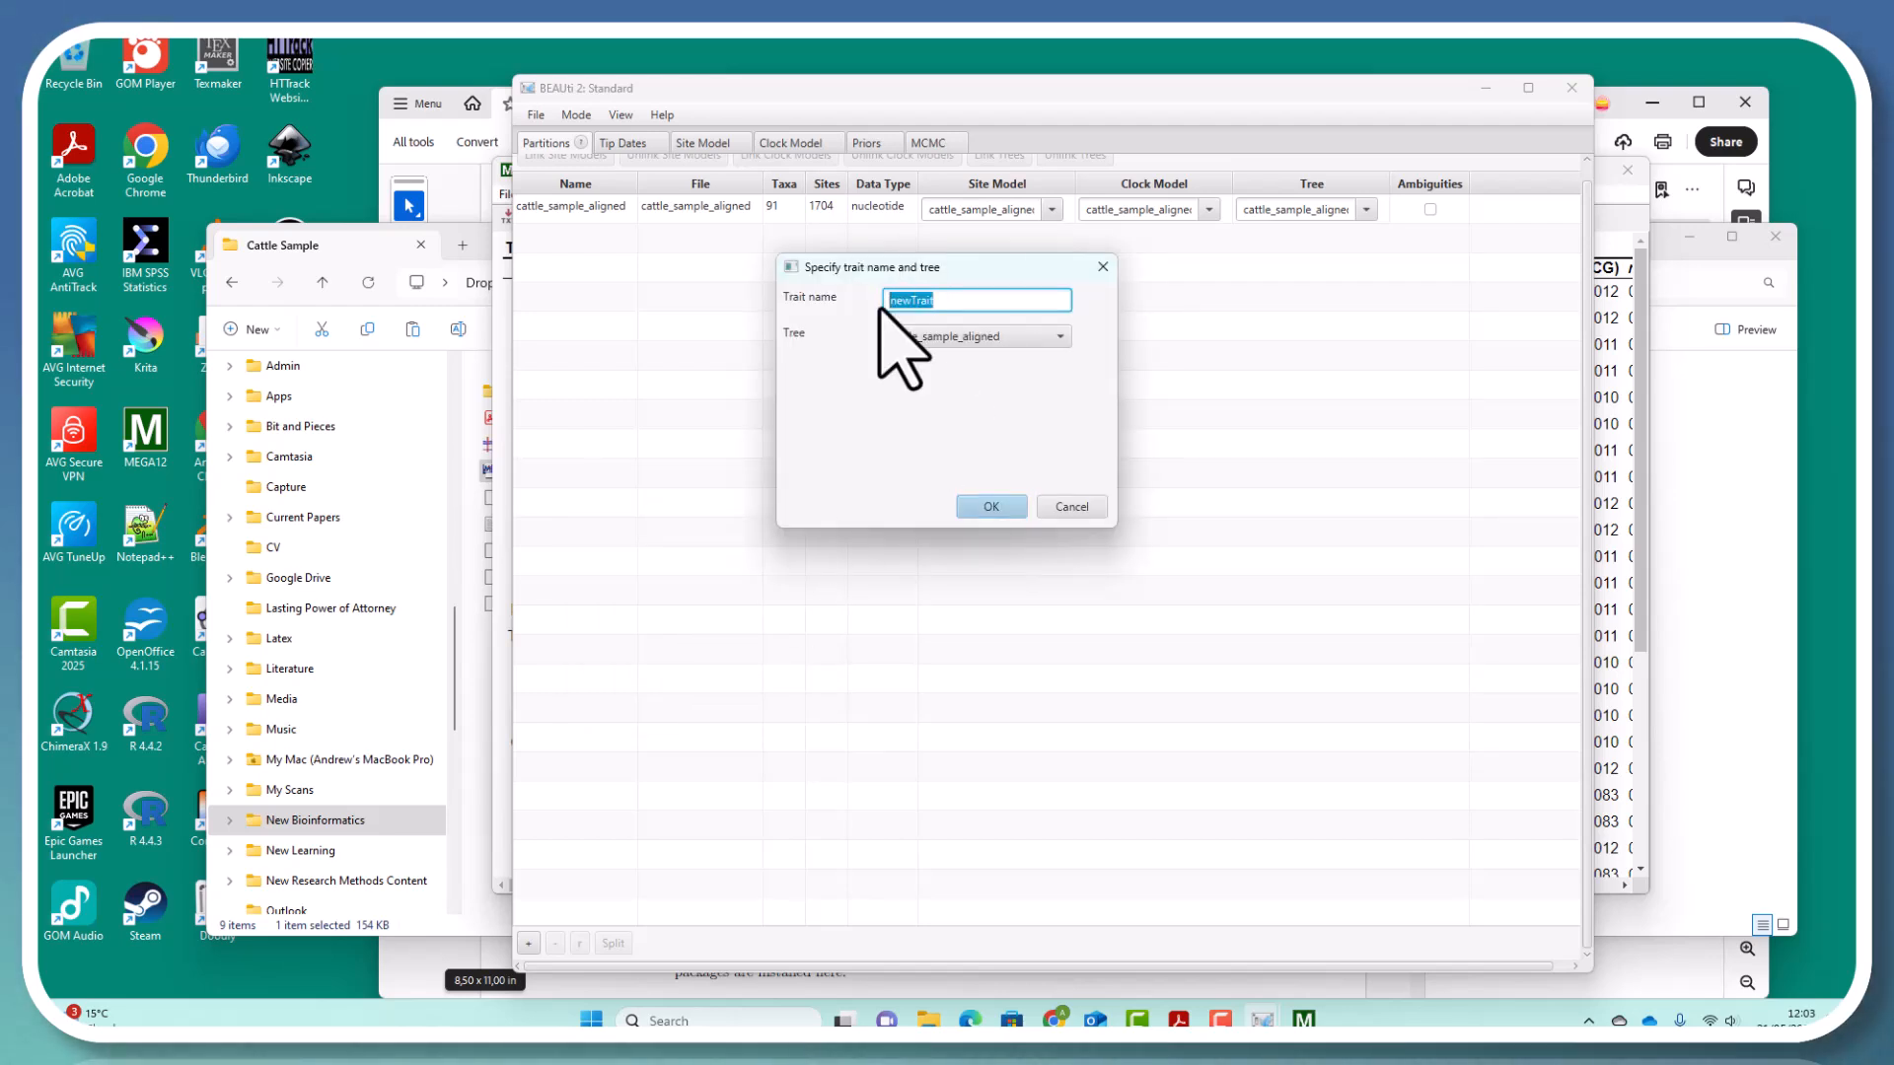
pyautogui.write('Location')
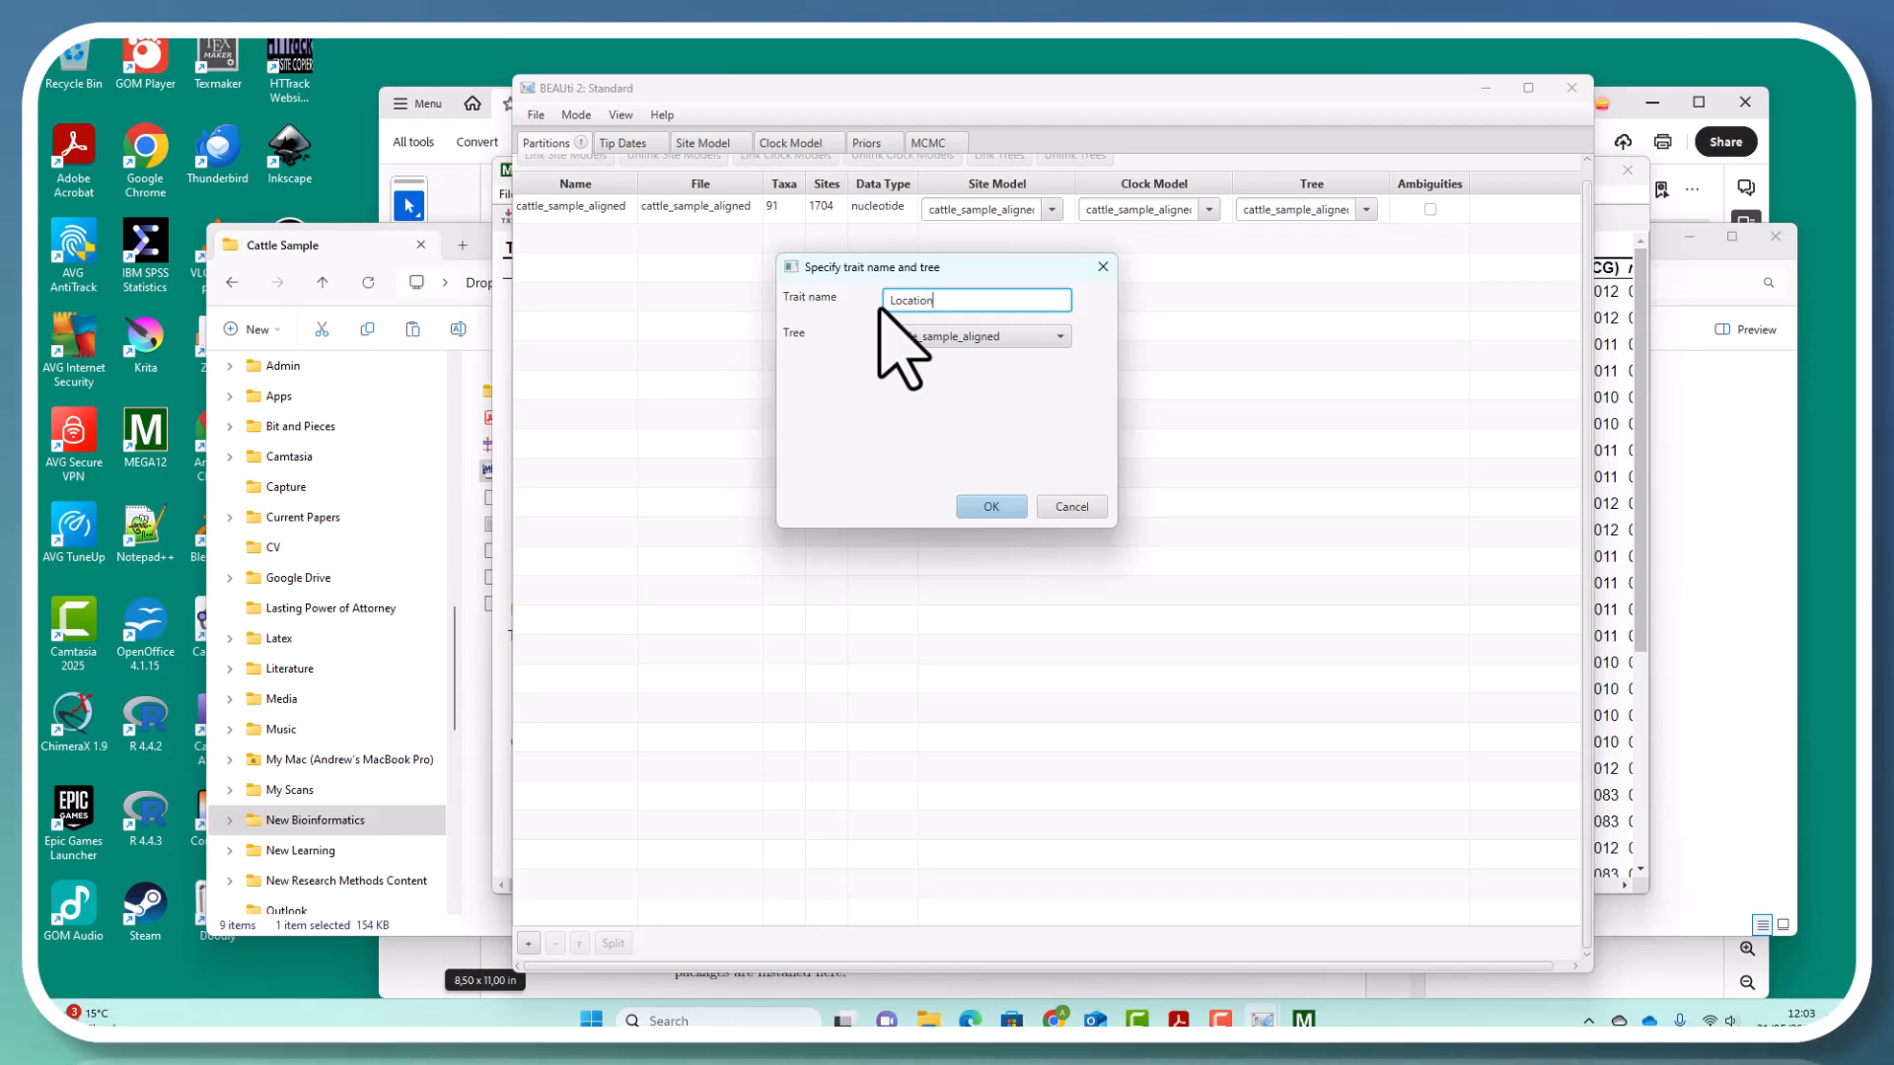
pyautogui.click(1018, 508)
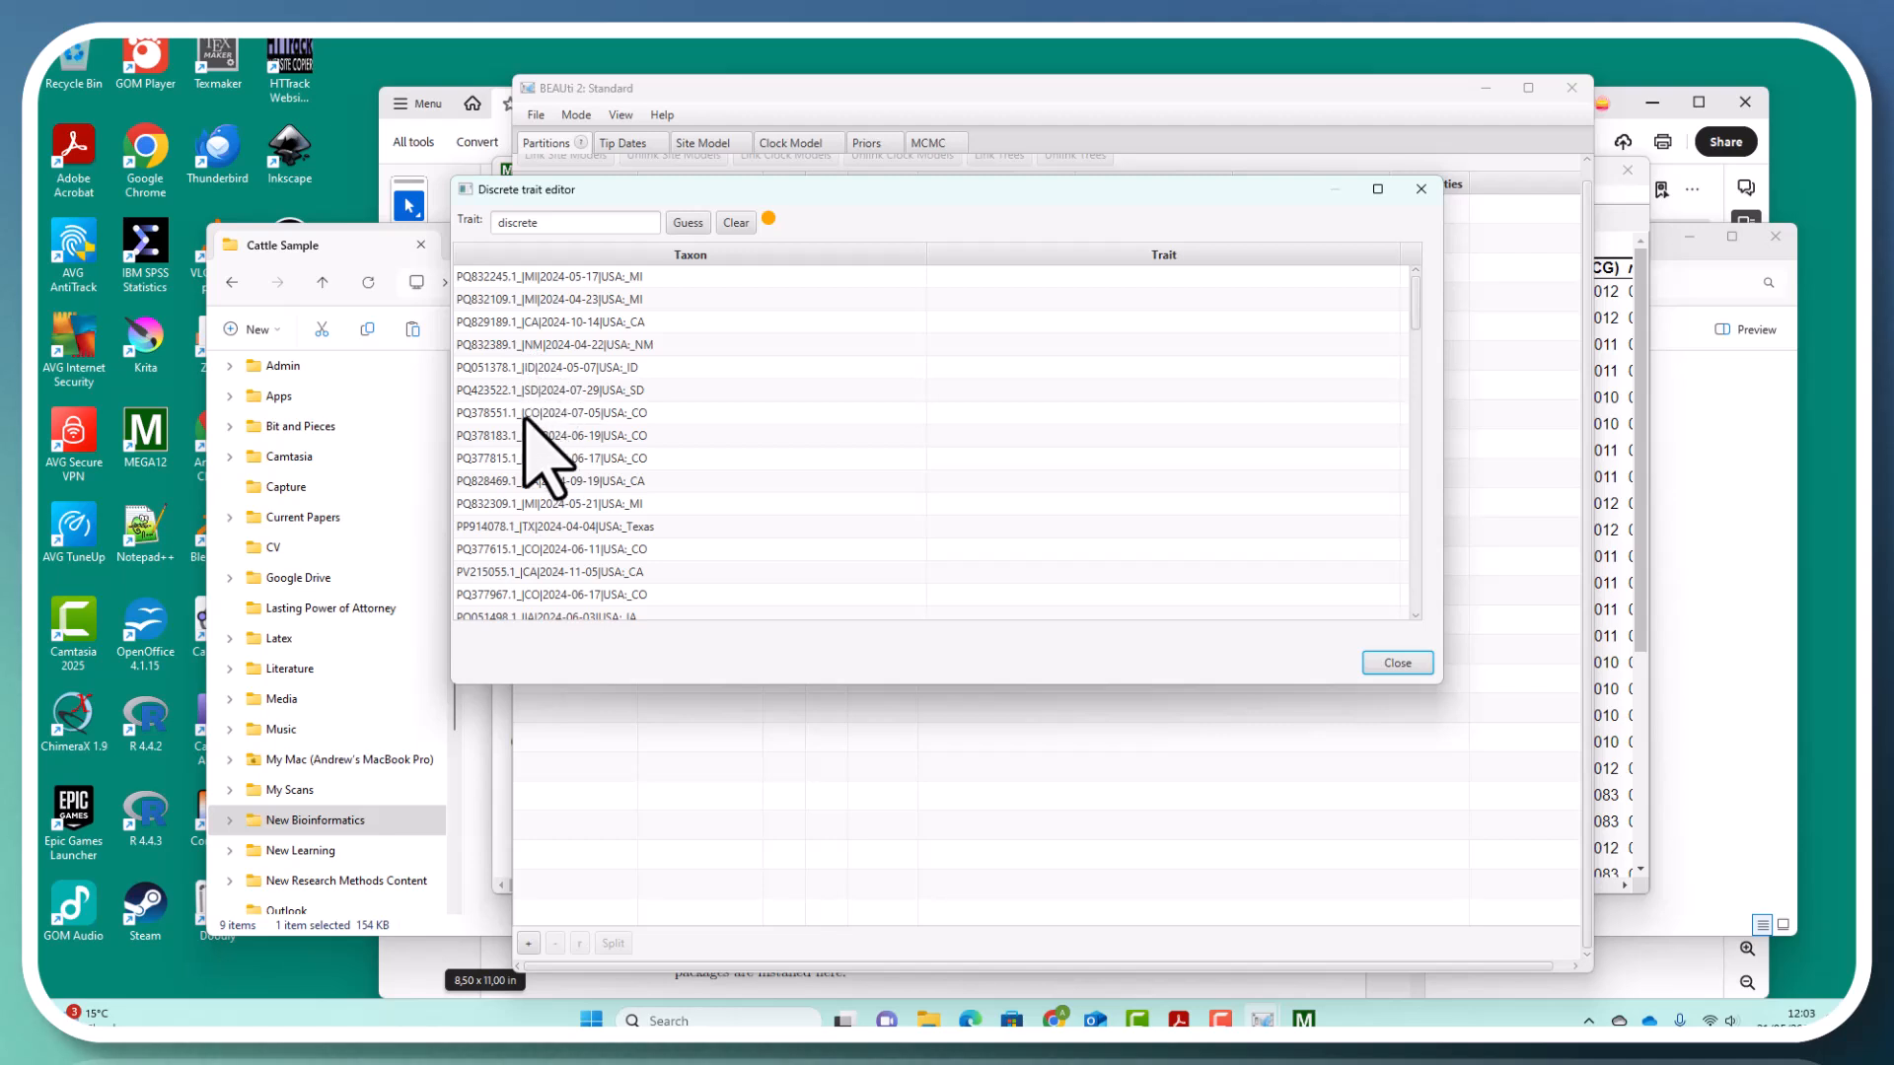
# Guess the Location trait values from the taxon names by splitting on the | character and taking group 2, and close the trait editor
pyautogui.click(689, 225)
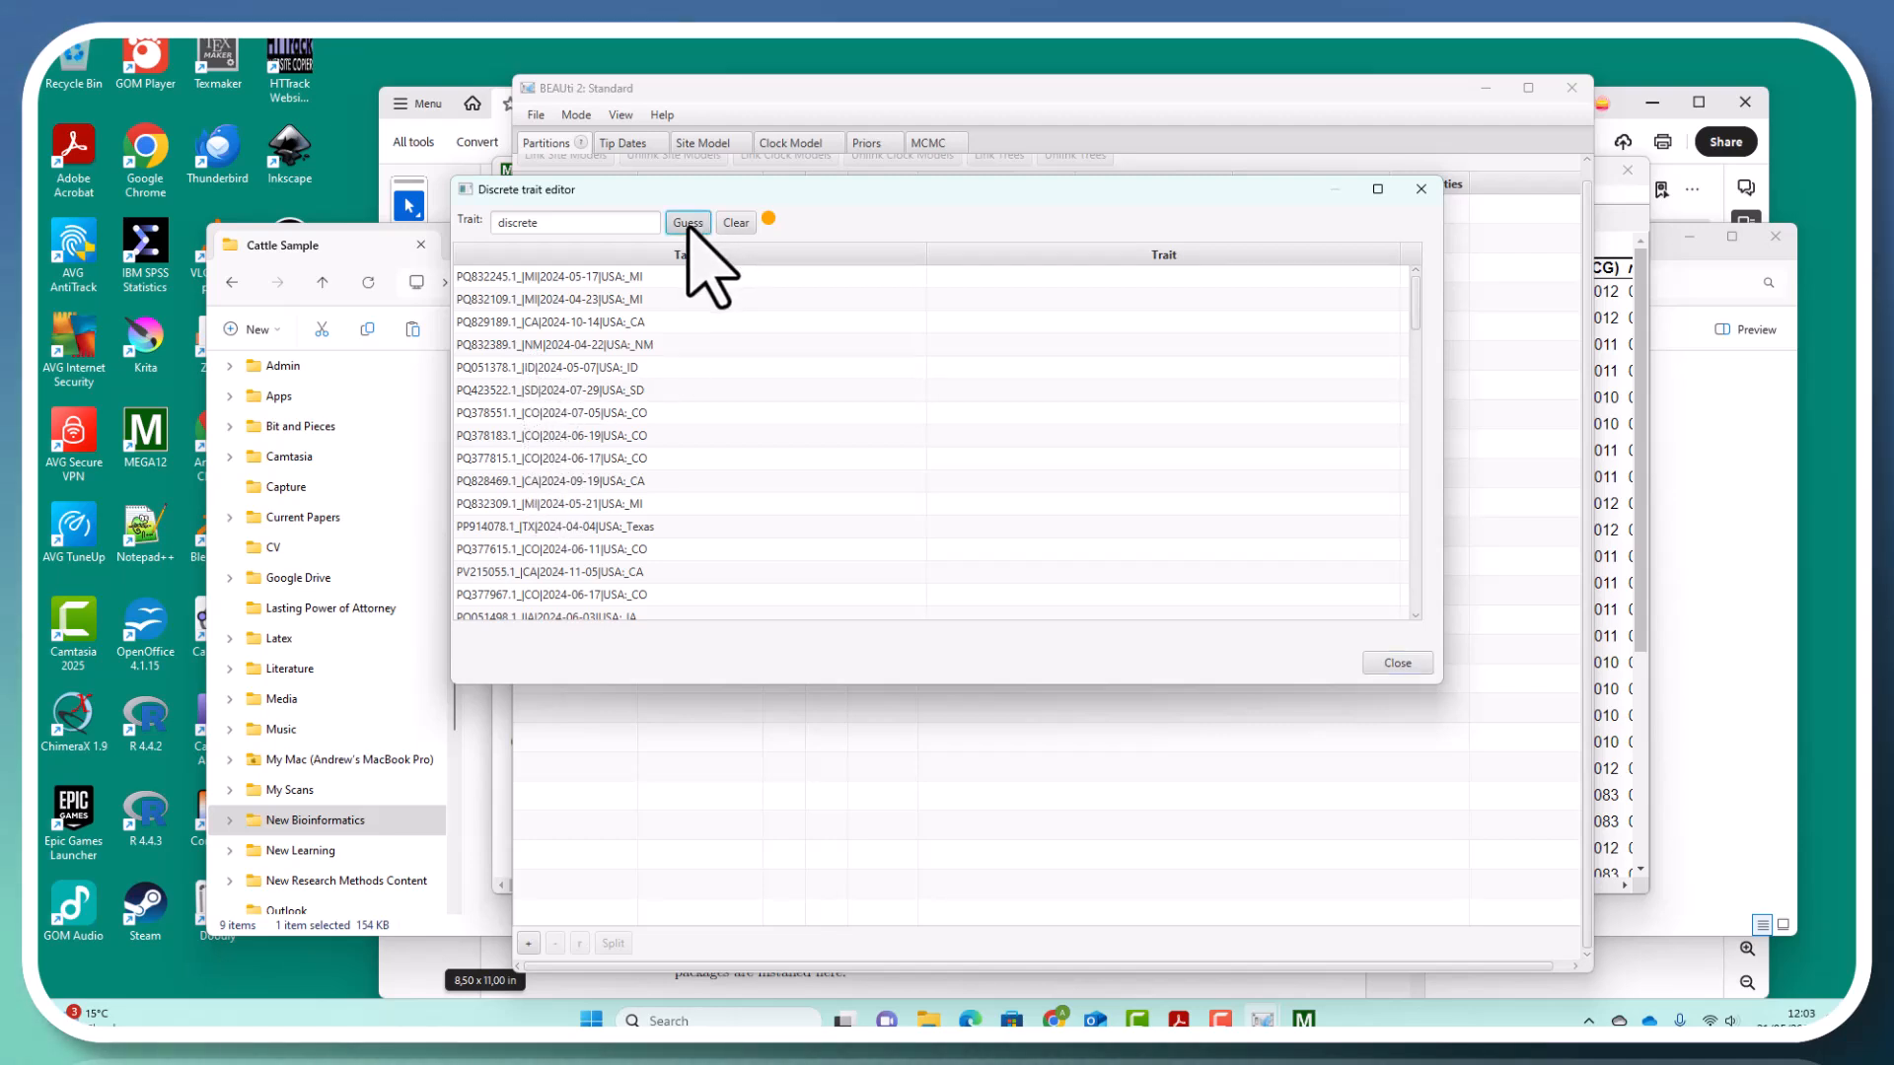
pyautogui.click(866, 336)
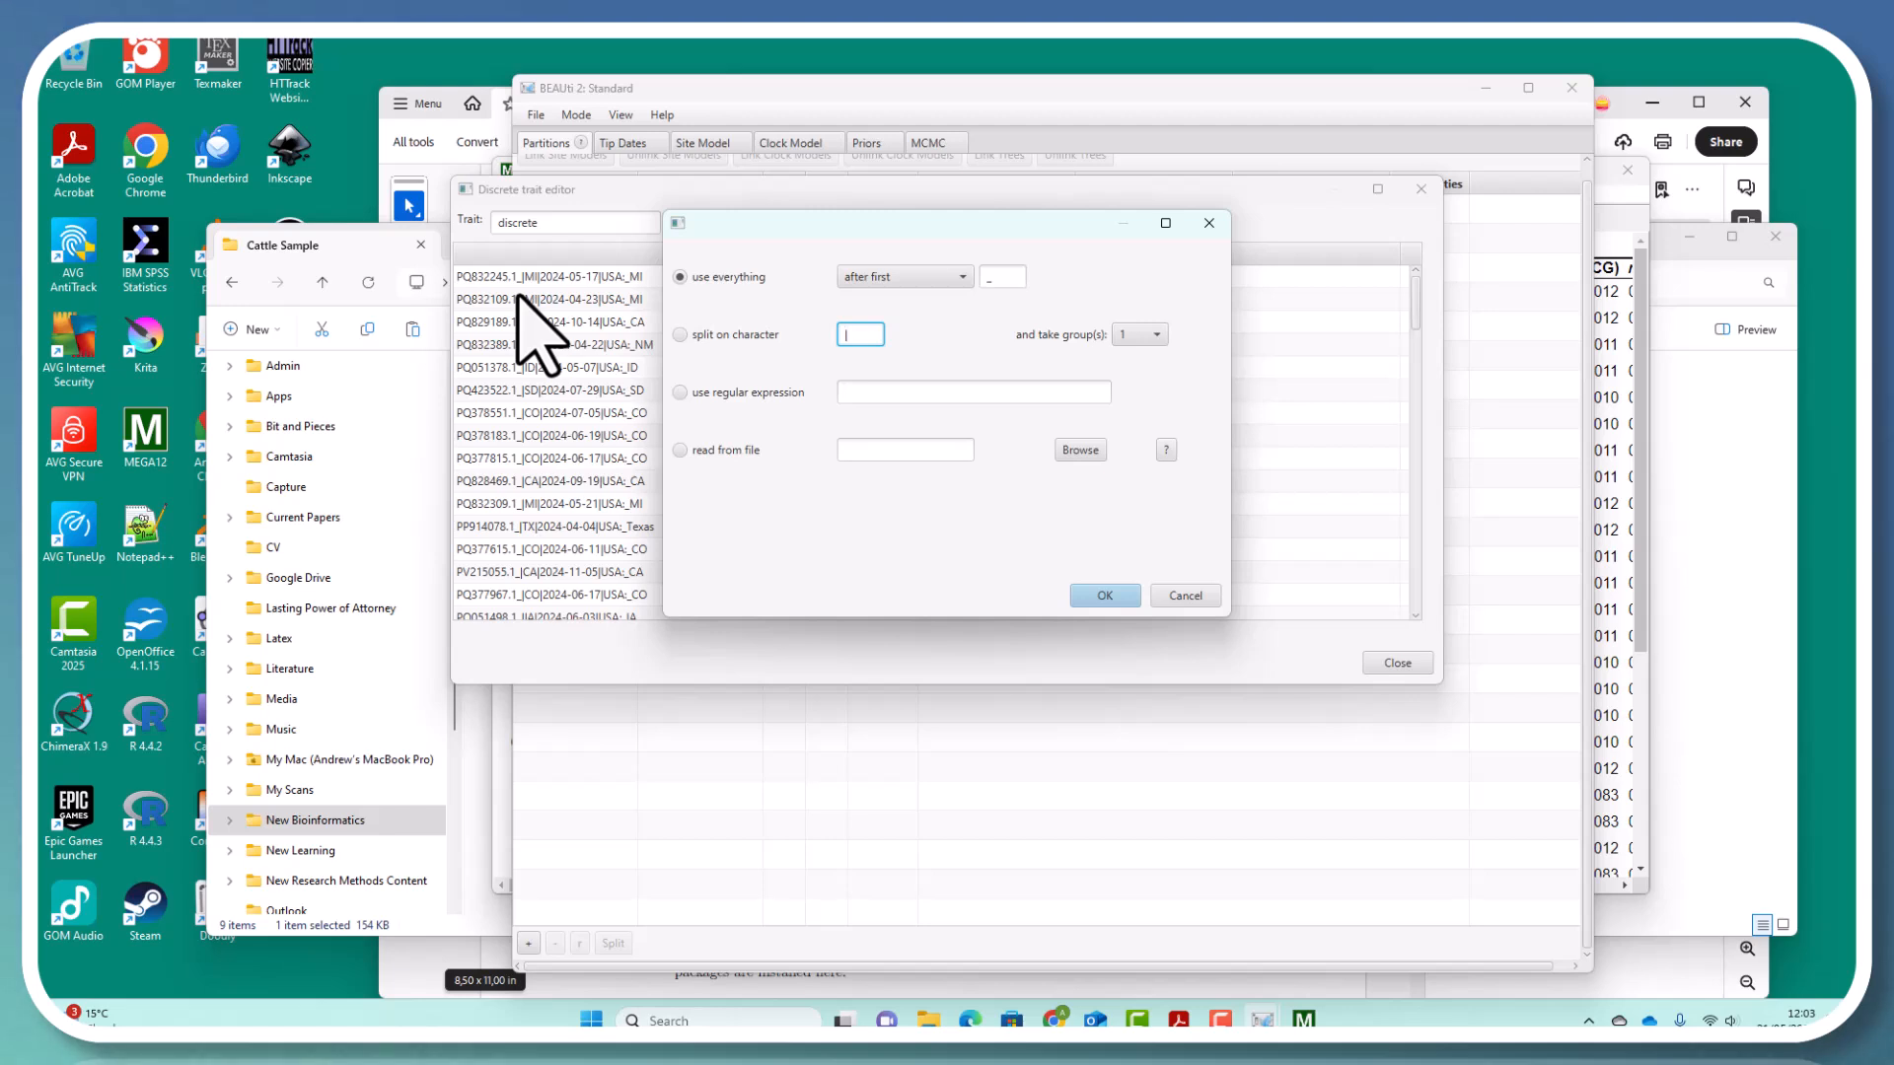
pyautogui.click(1125, 340)
pyautogui.click(1136, 378)
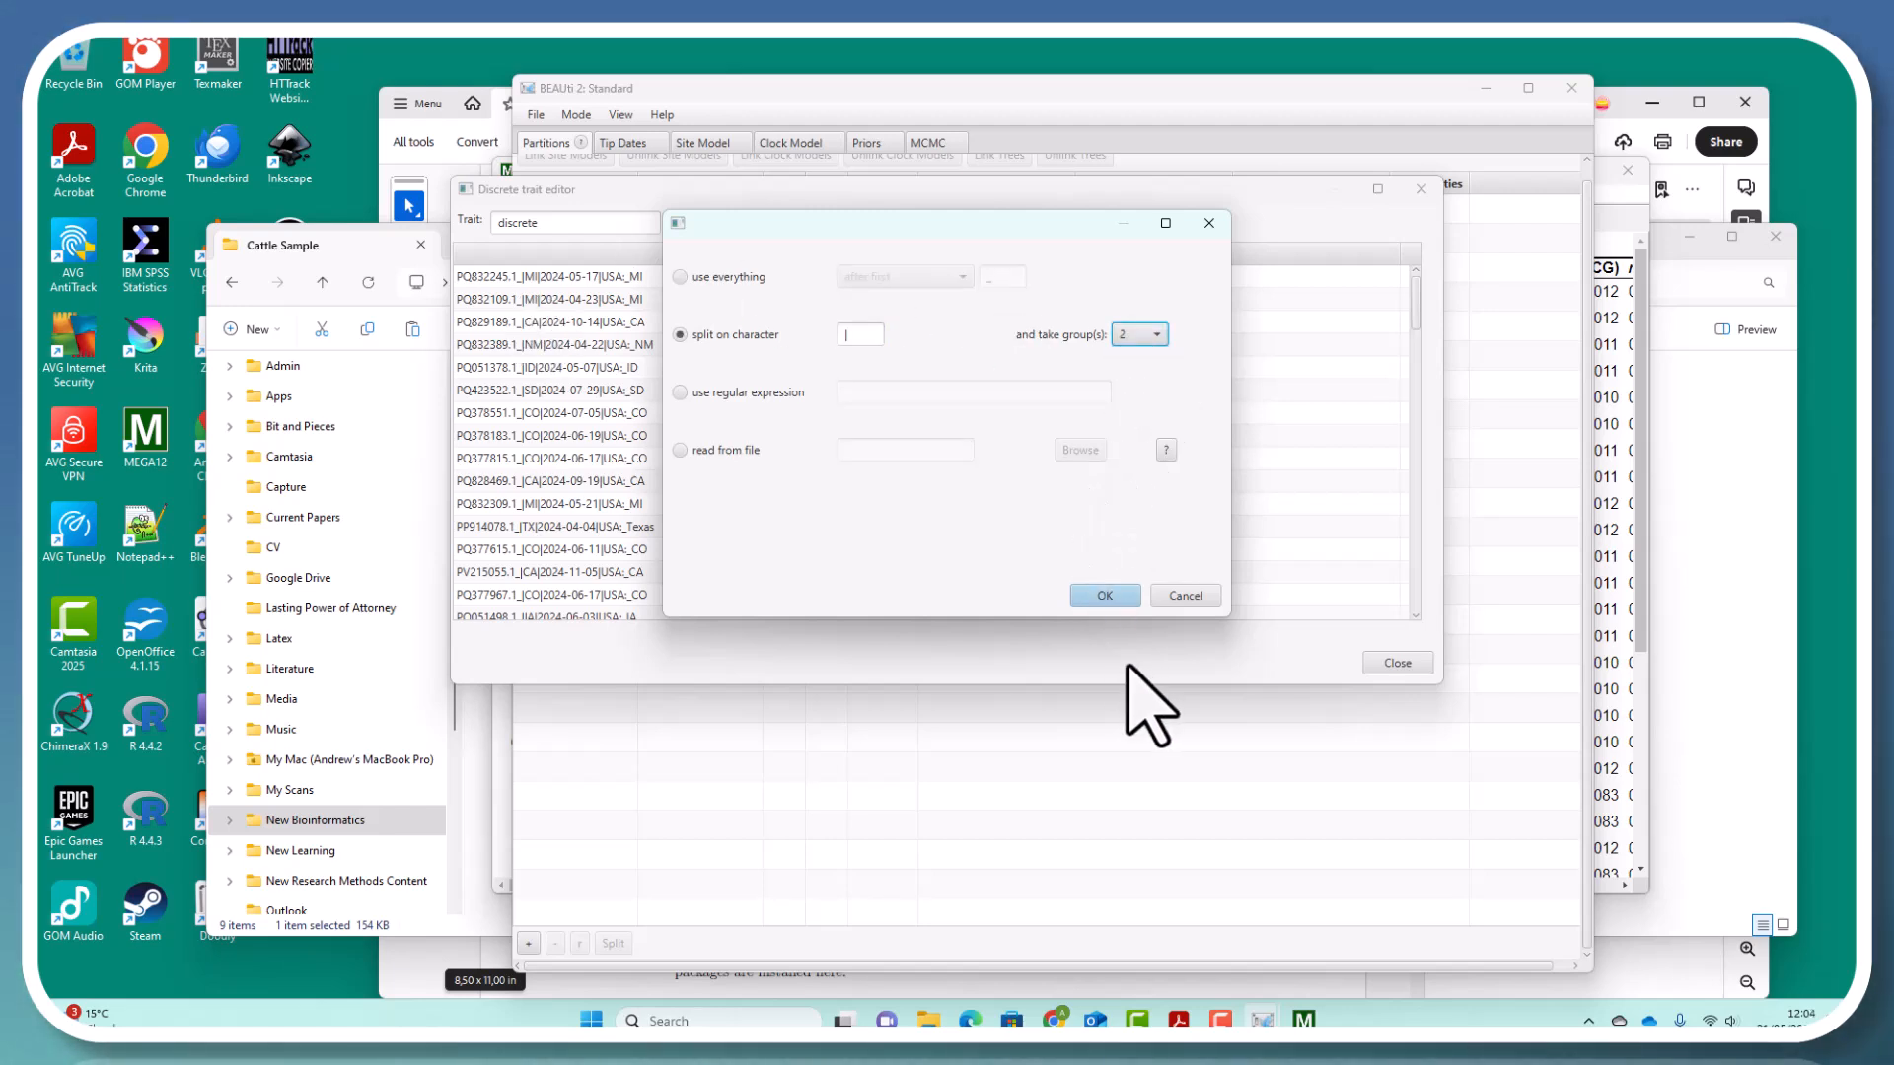
pyautogui.click(1104, 595)
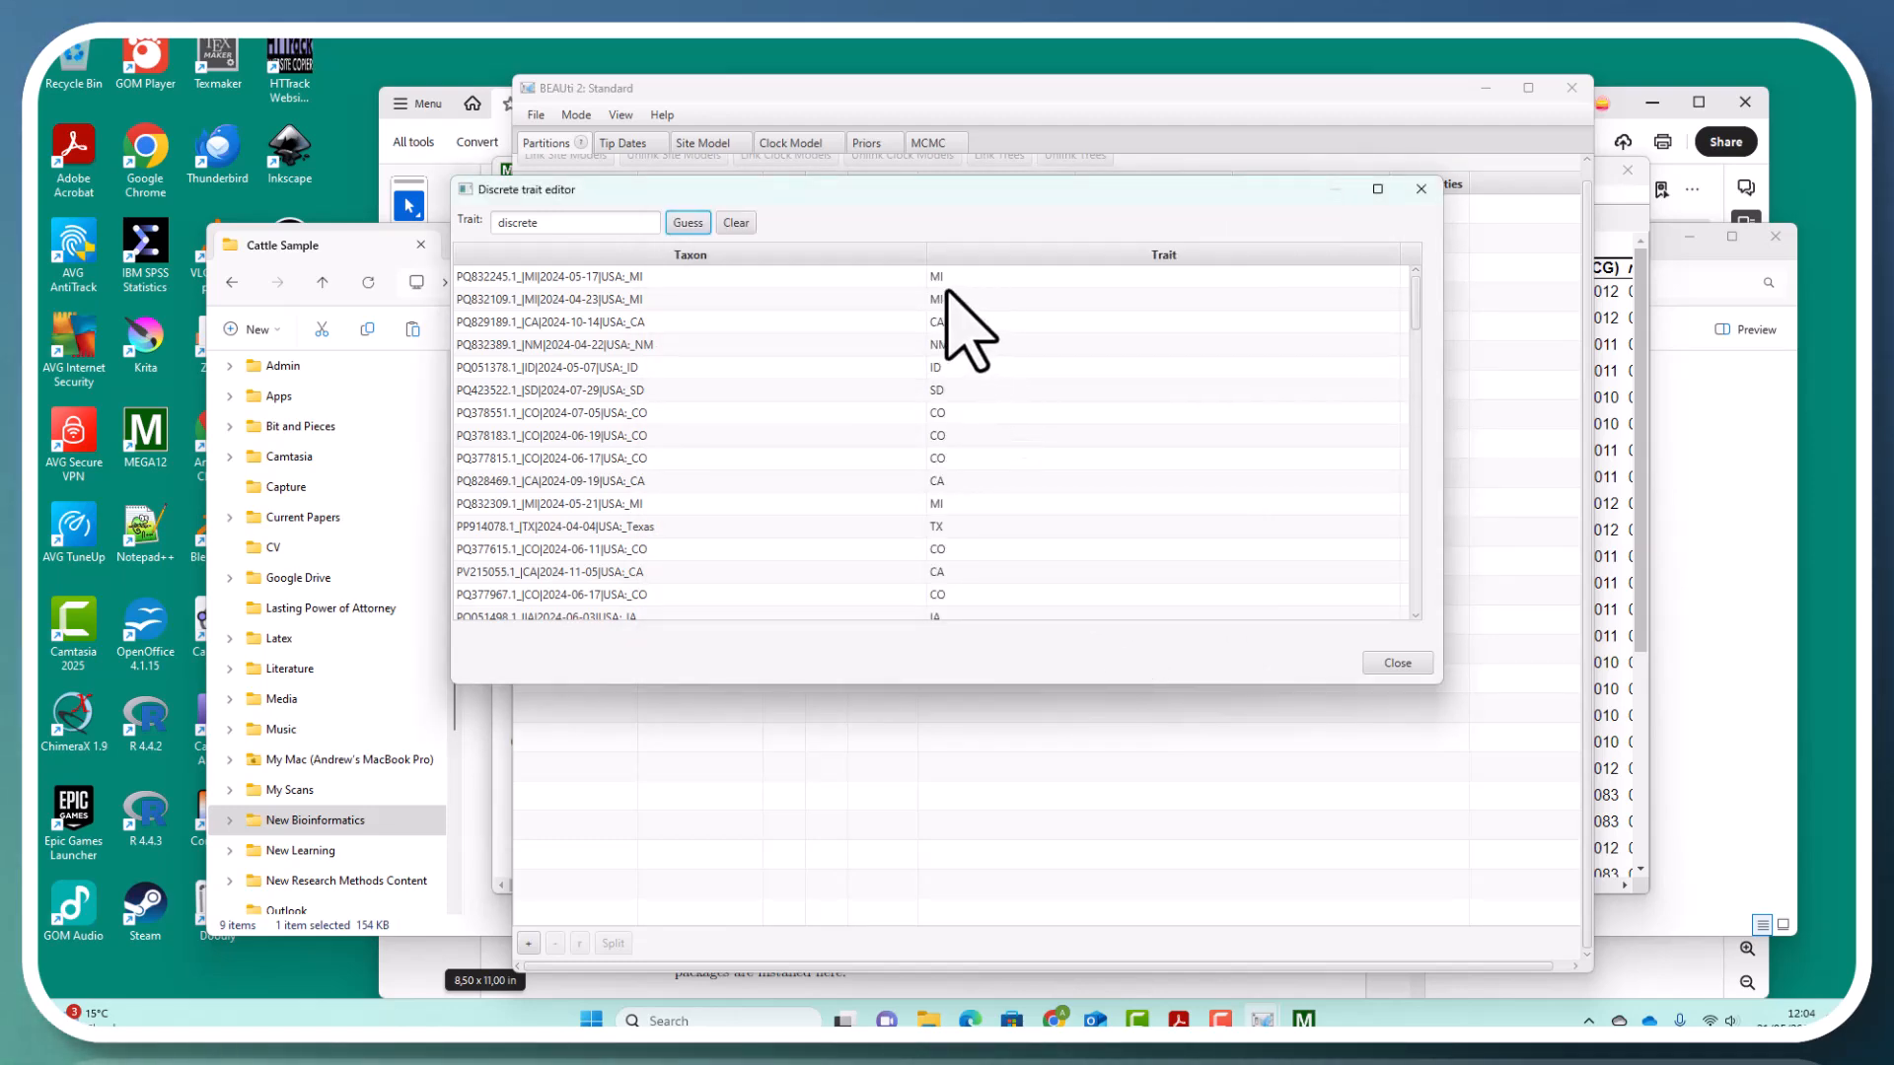
pyautogui.moveTo(1413, 330); pyautogui.dragTo(1365, 338)
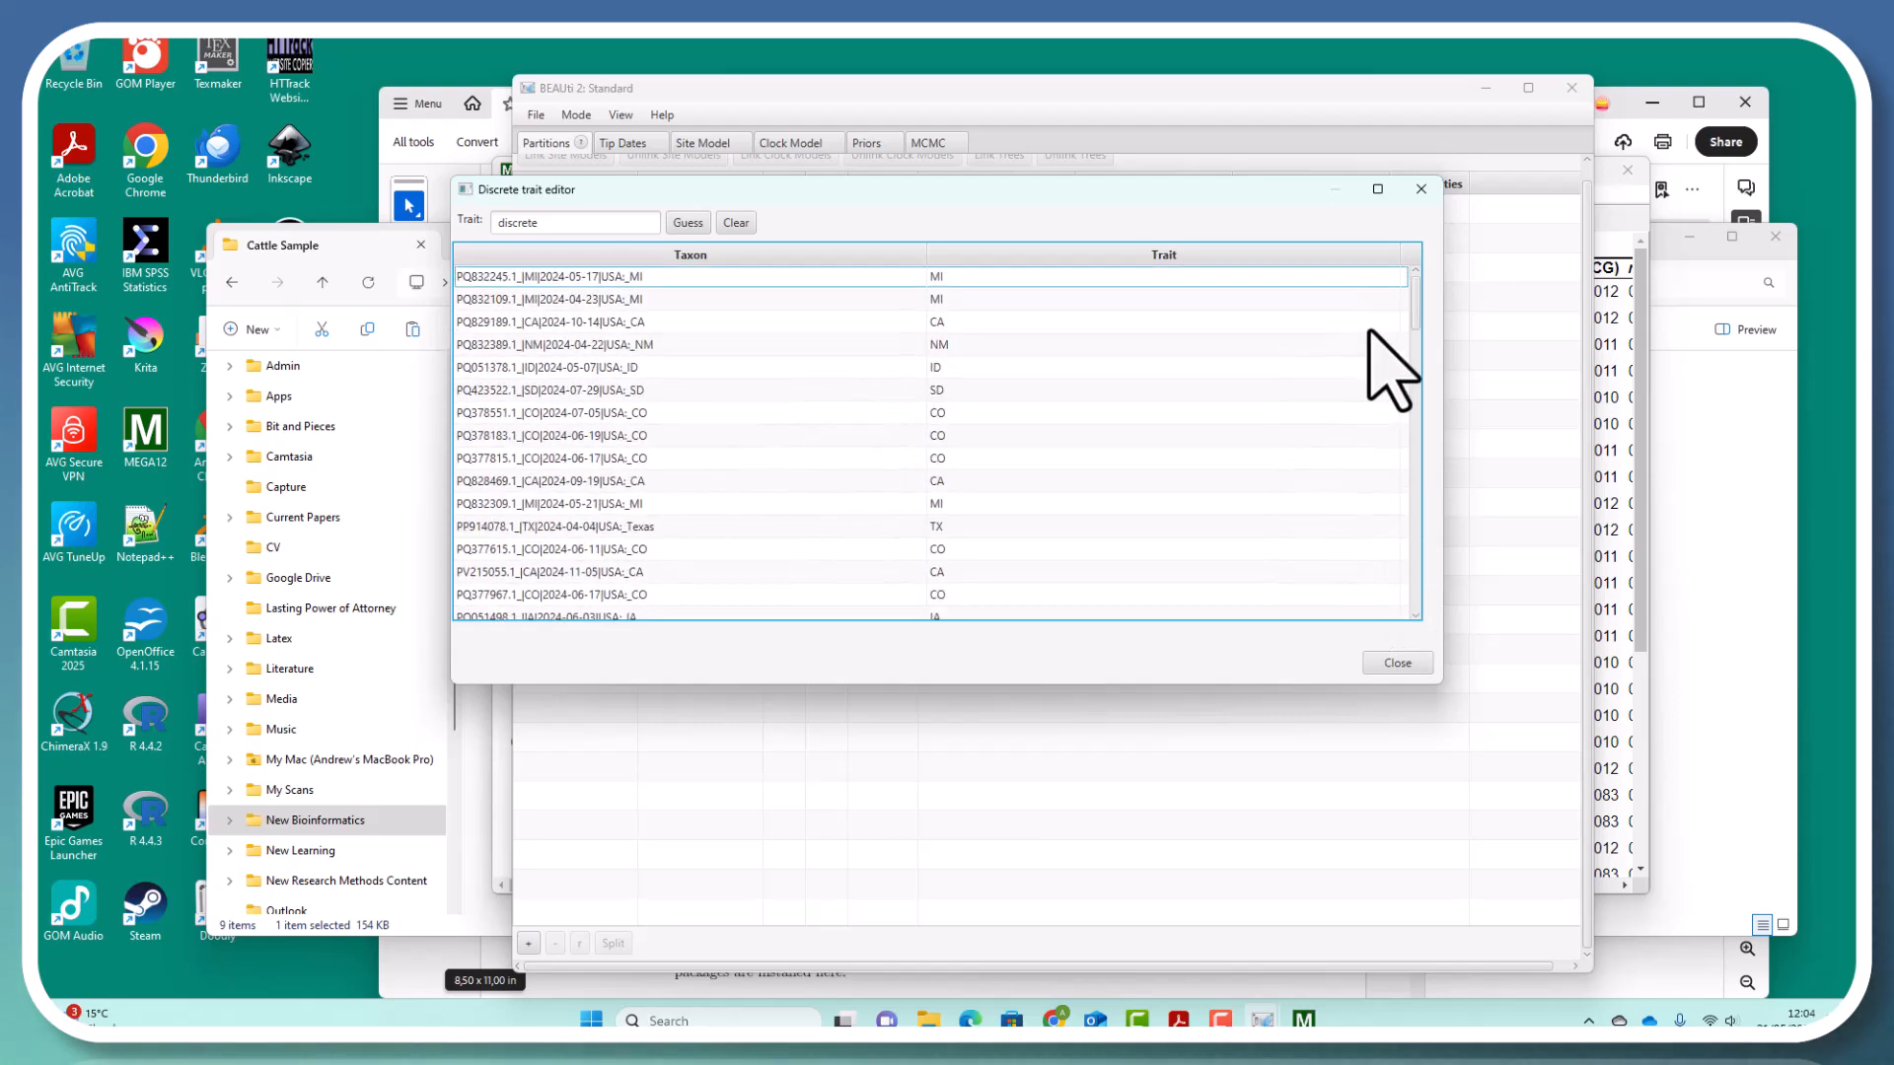
pyautogui.click(1398, 664)
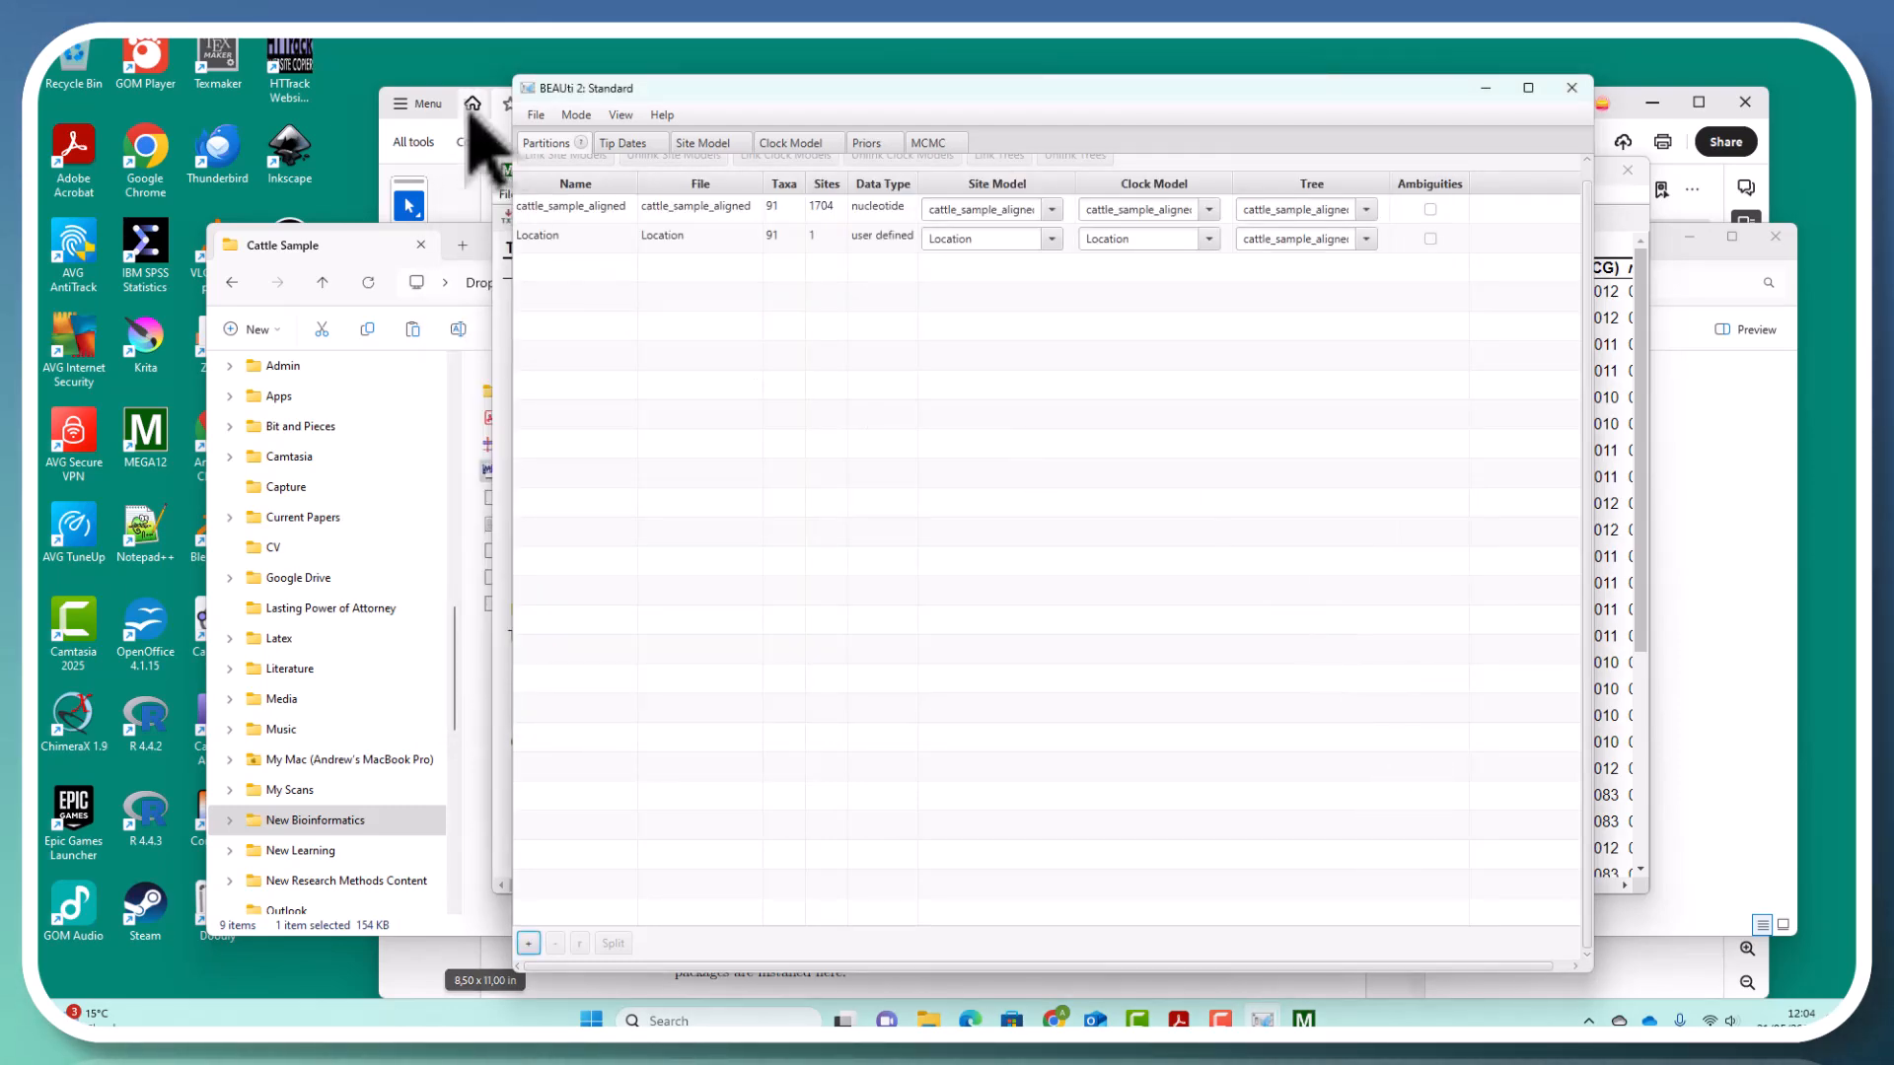
# Display the Location partition's site model and set the mean clock rate of its strict clock to 0.004
pyautogui.click(538, 238)
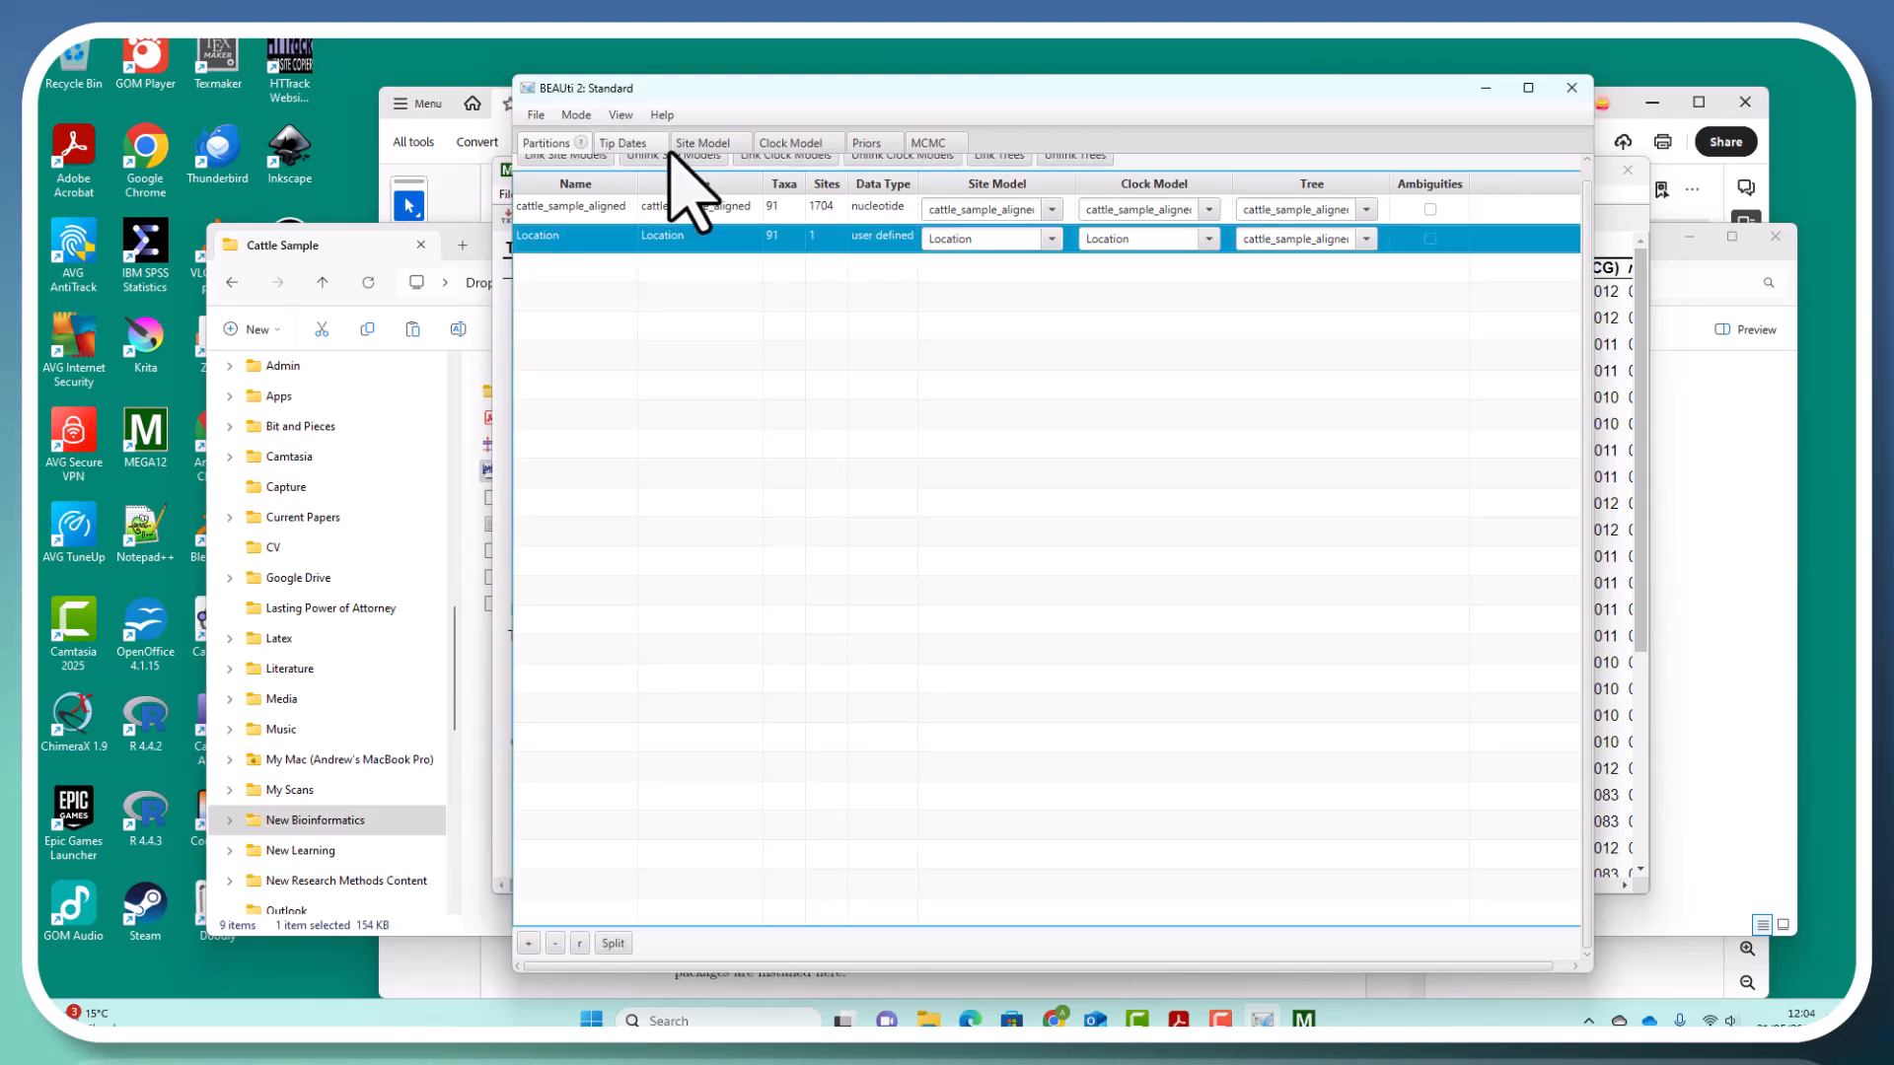
pyautogui.click(705, 144)
pyautogui.click(555, 207)
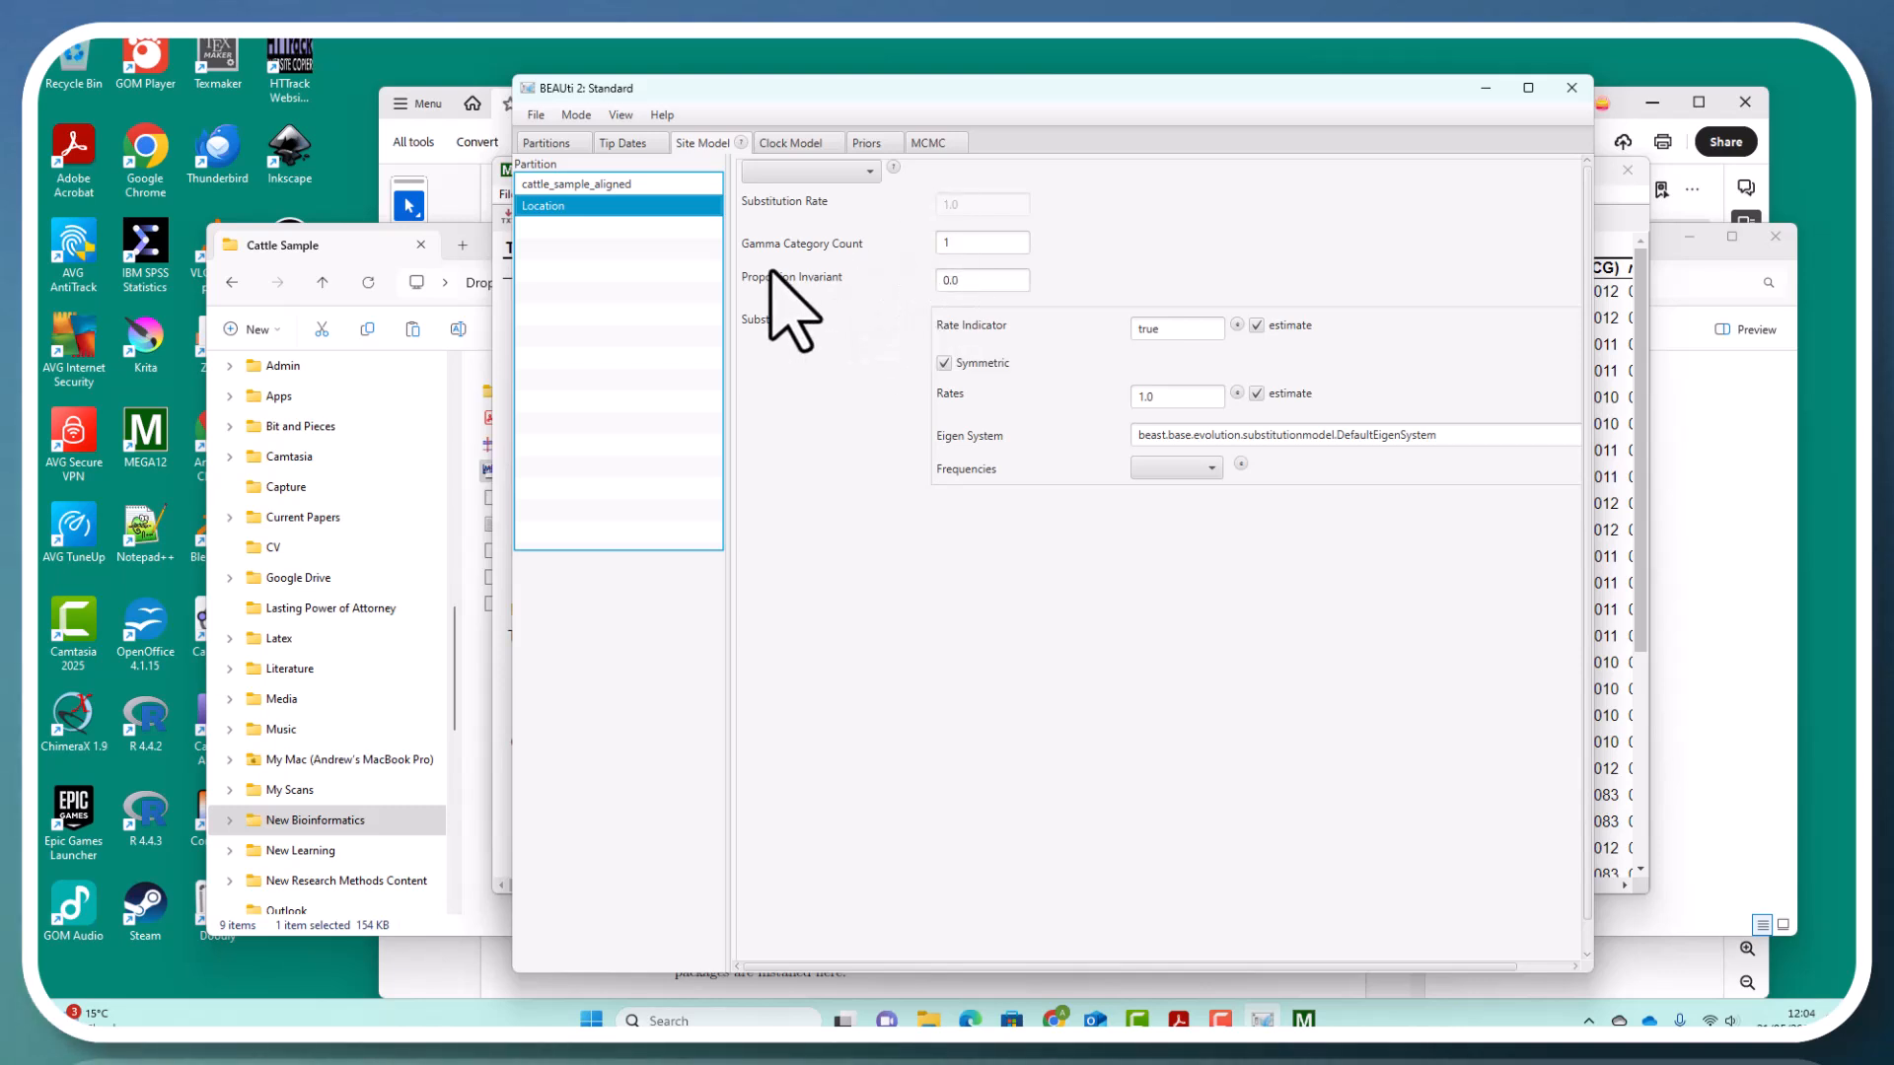
pyautogui.click(788, 146)
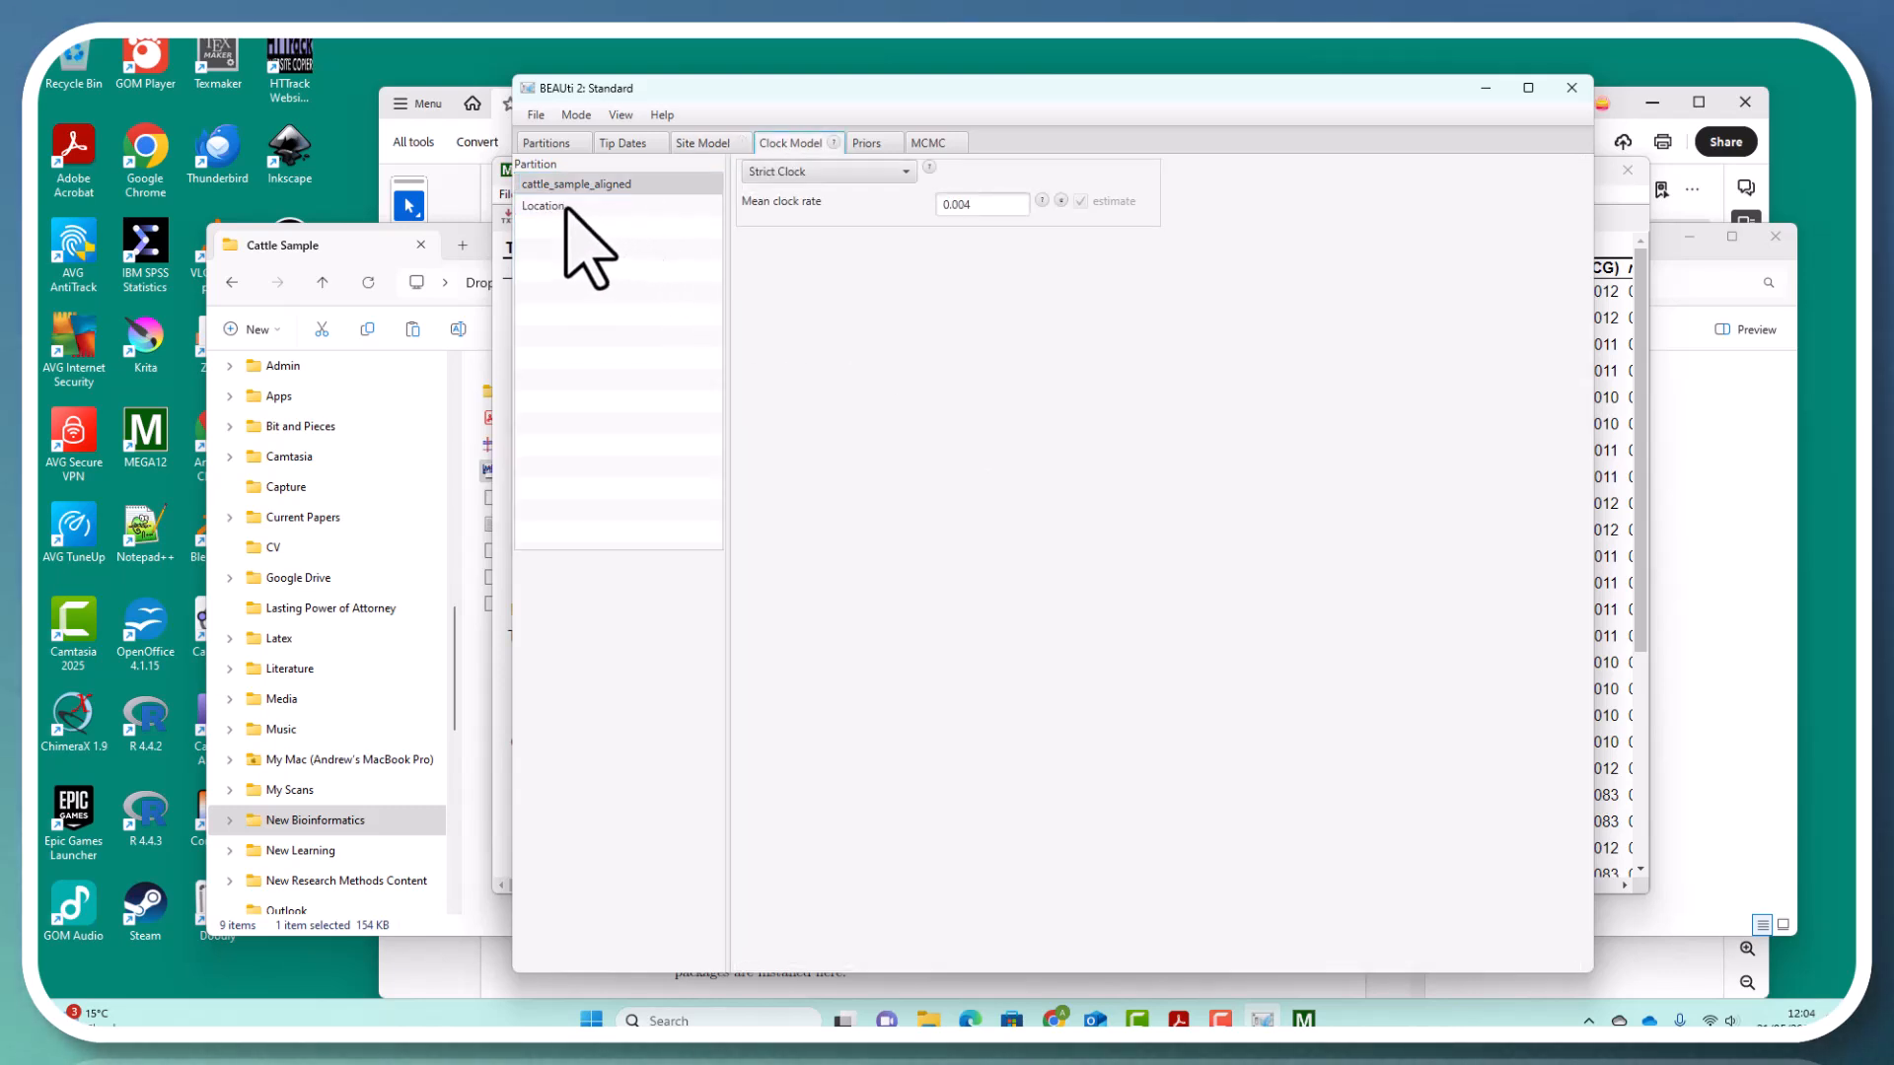
pyautogui.click(945, 204)
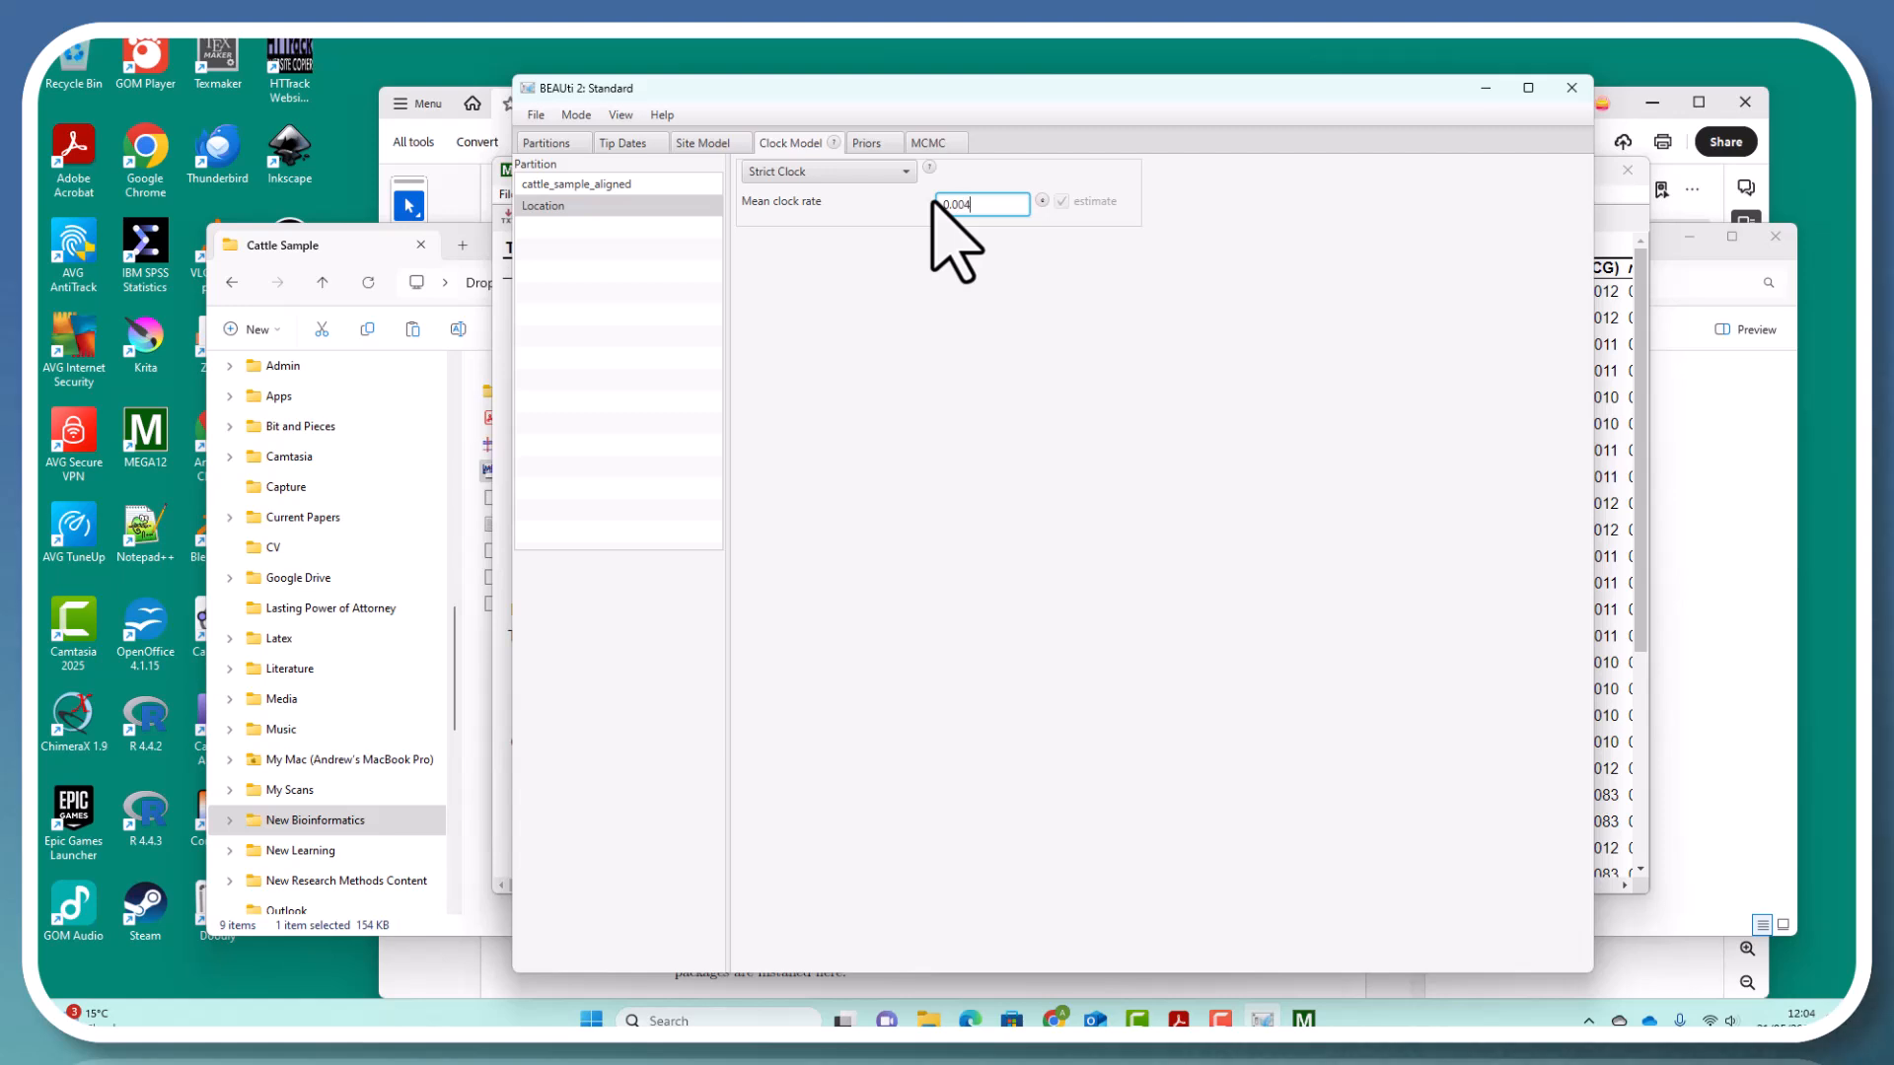
# Review the priors, clock model, site model, tip dates and partitions, and examine the MCMC settings
pyautogui.click(866, 145)
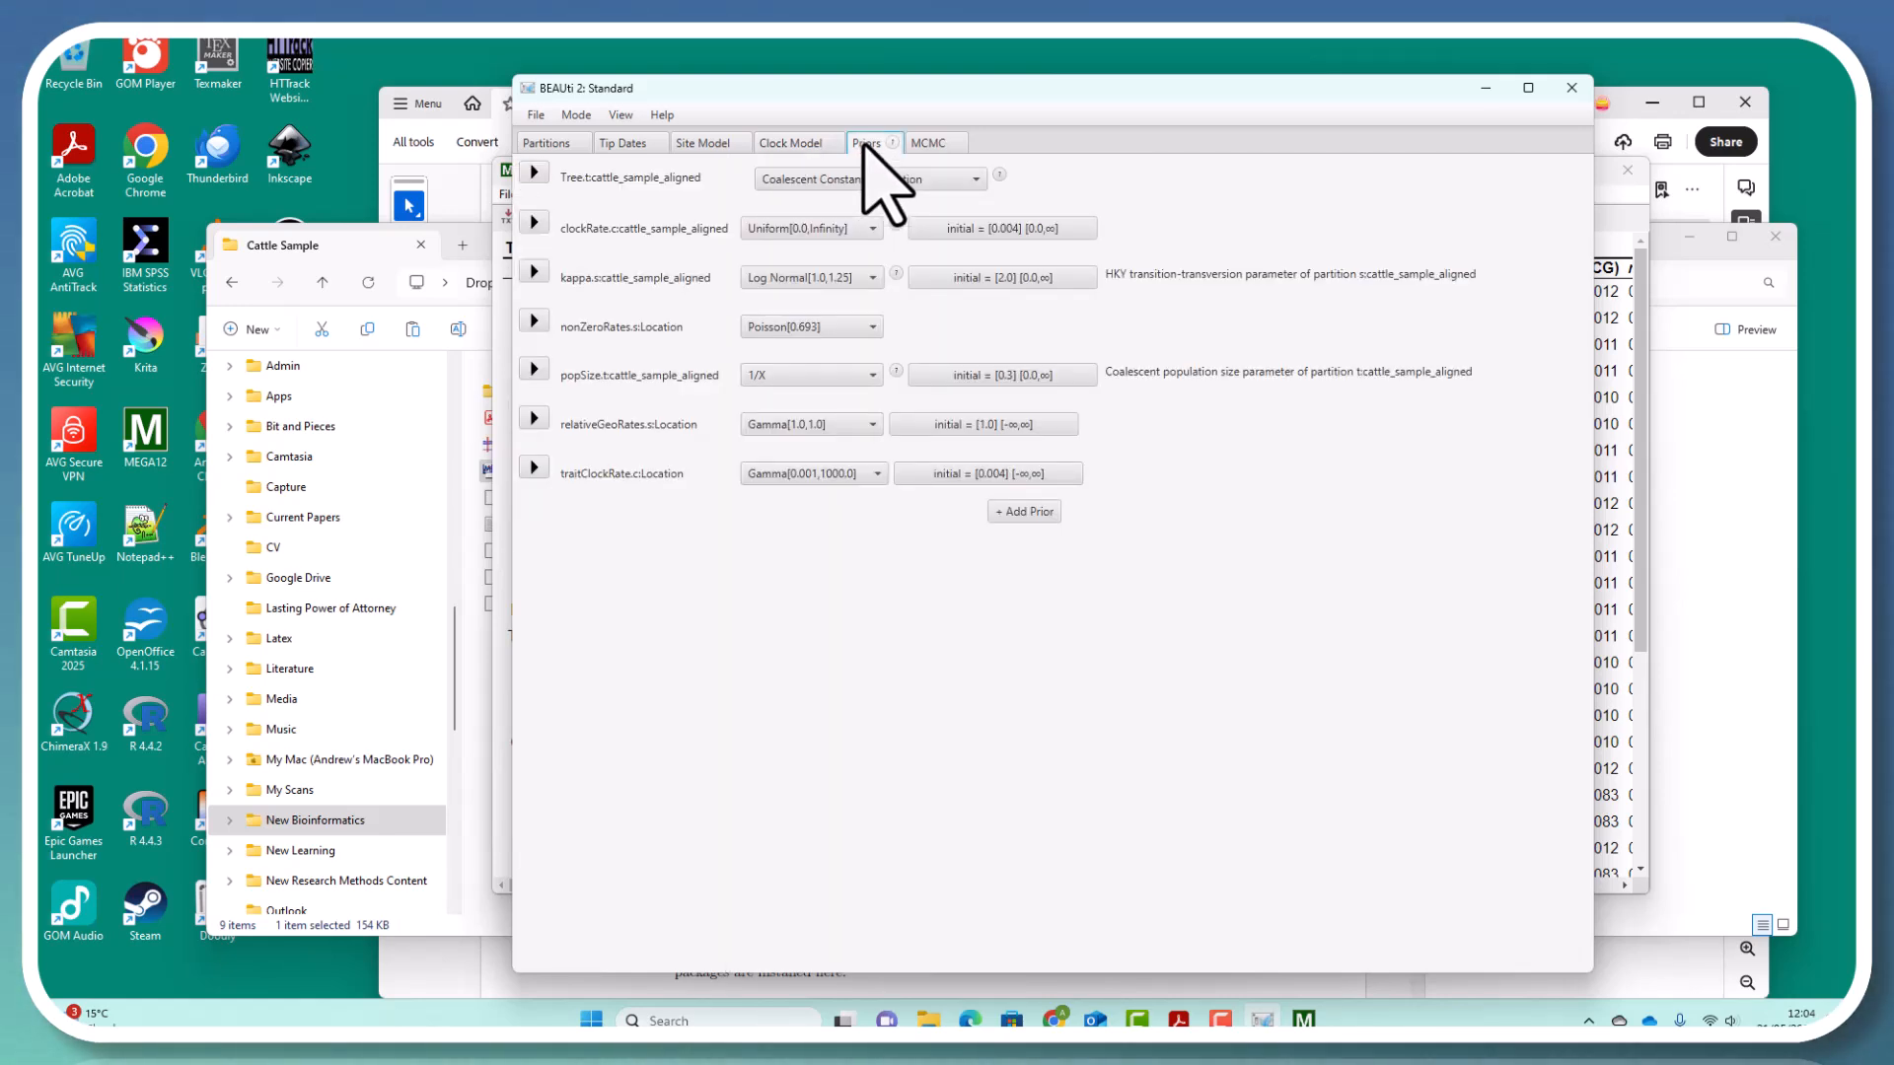
pyautogui.click(792, 145)
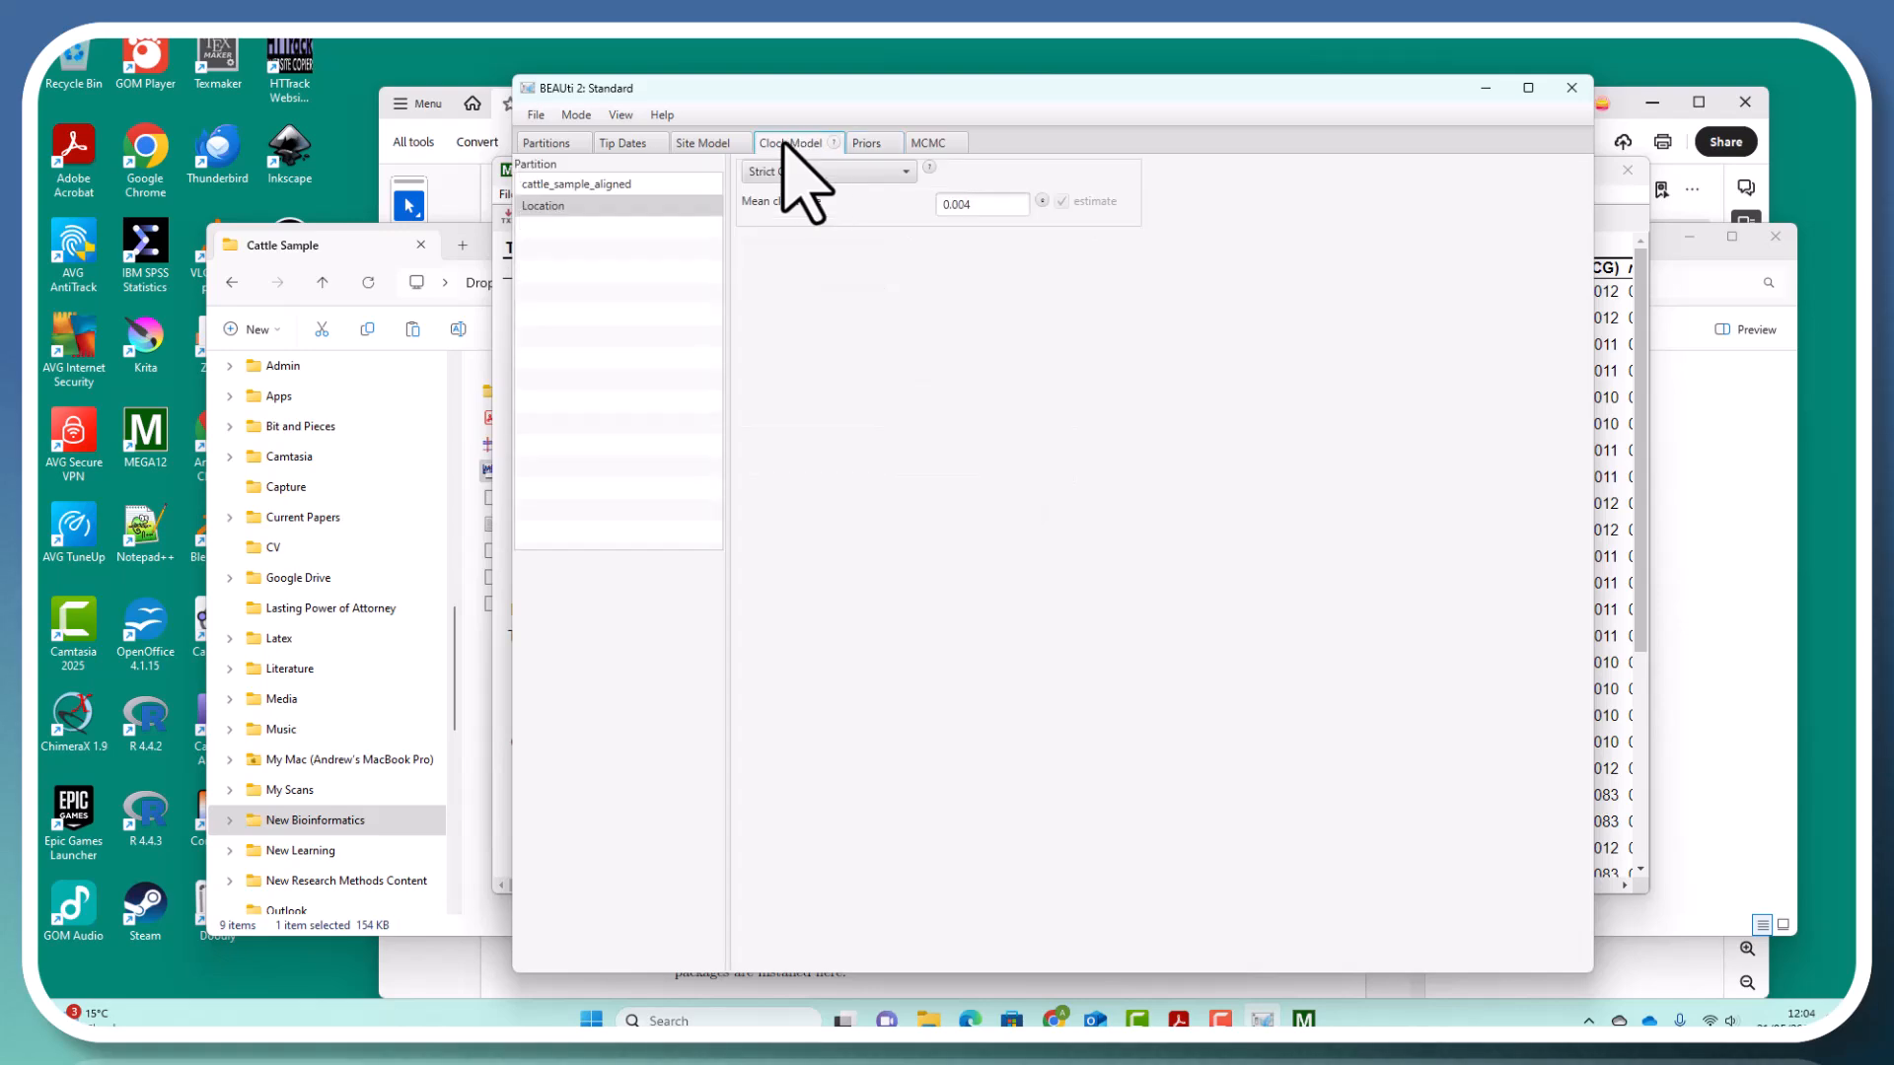
pyautogui.click(711, 145)
pyautogui.click(632, 145)
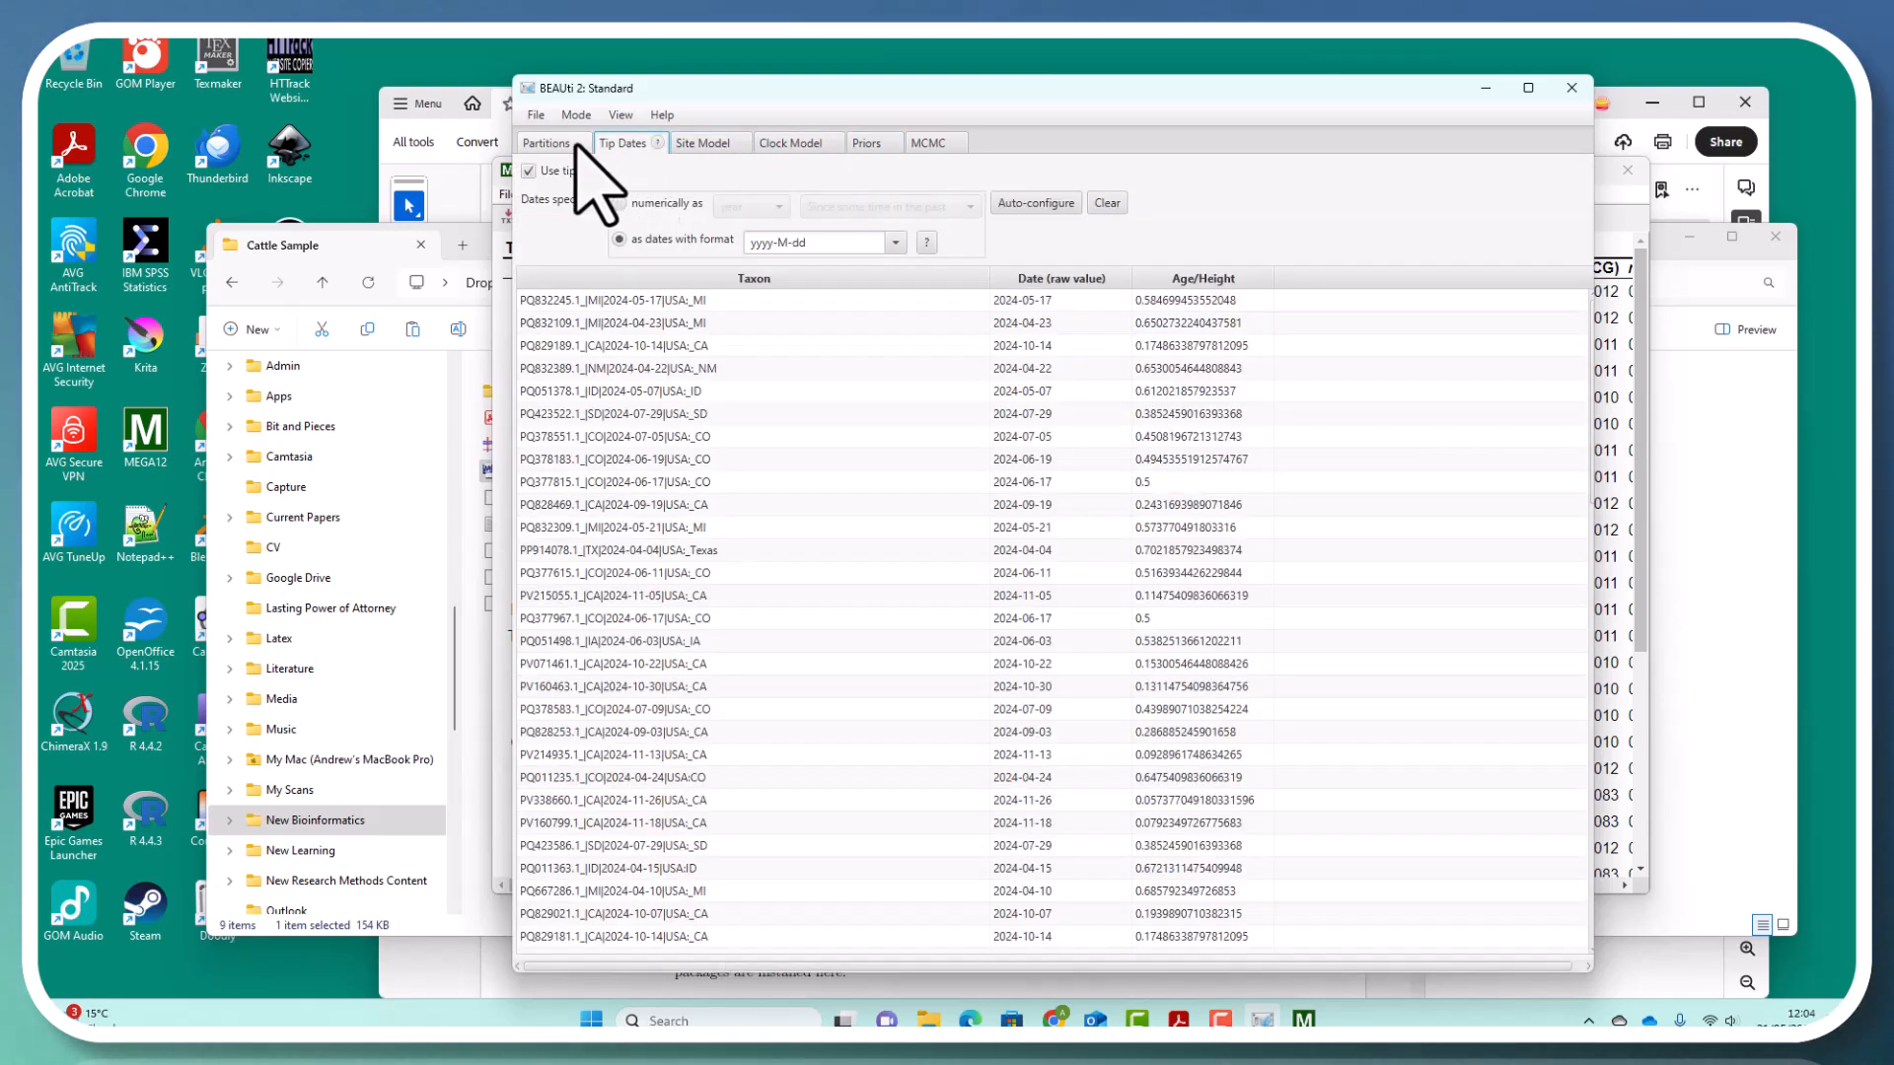
pyautogui.click(549, 145)
pyautogui.click(868, 145)
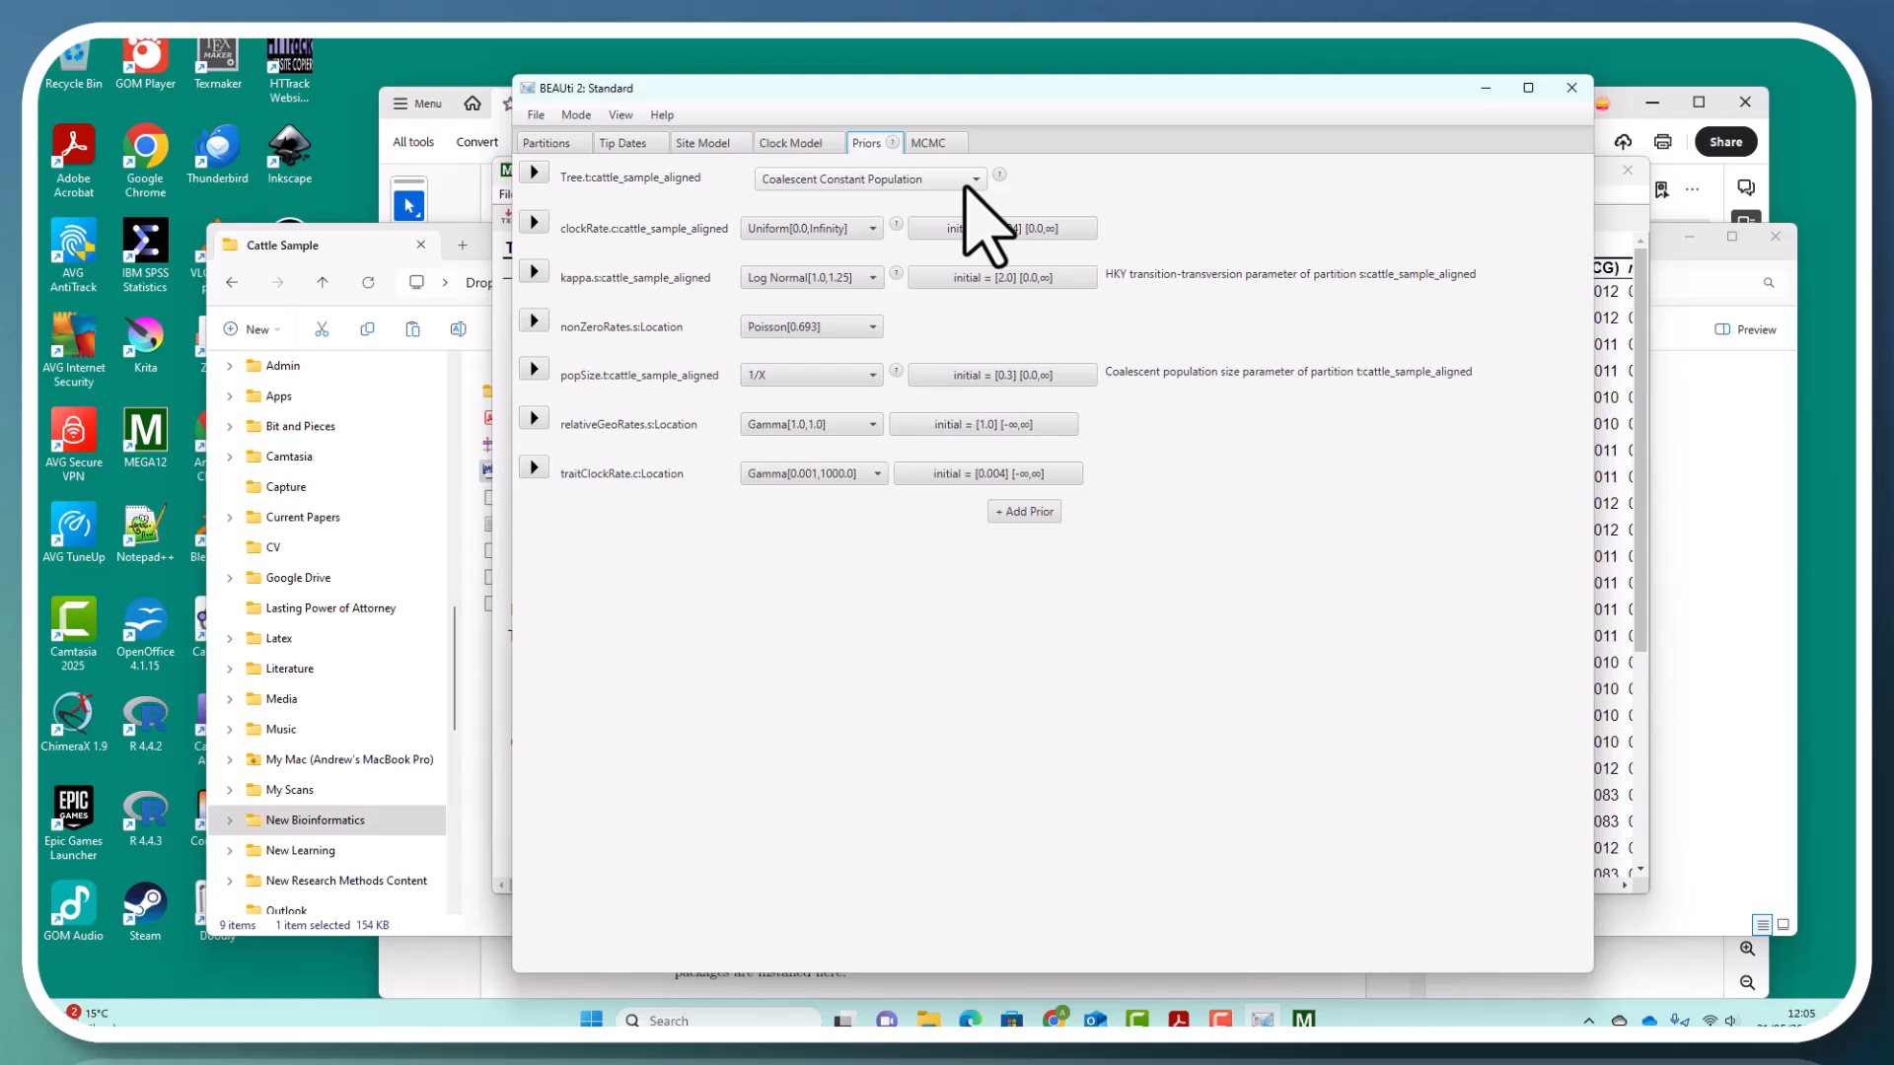
pyautogui.click(925, 145)
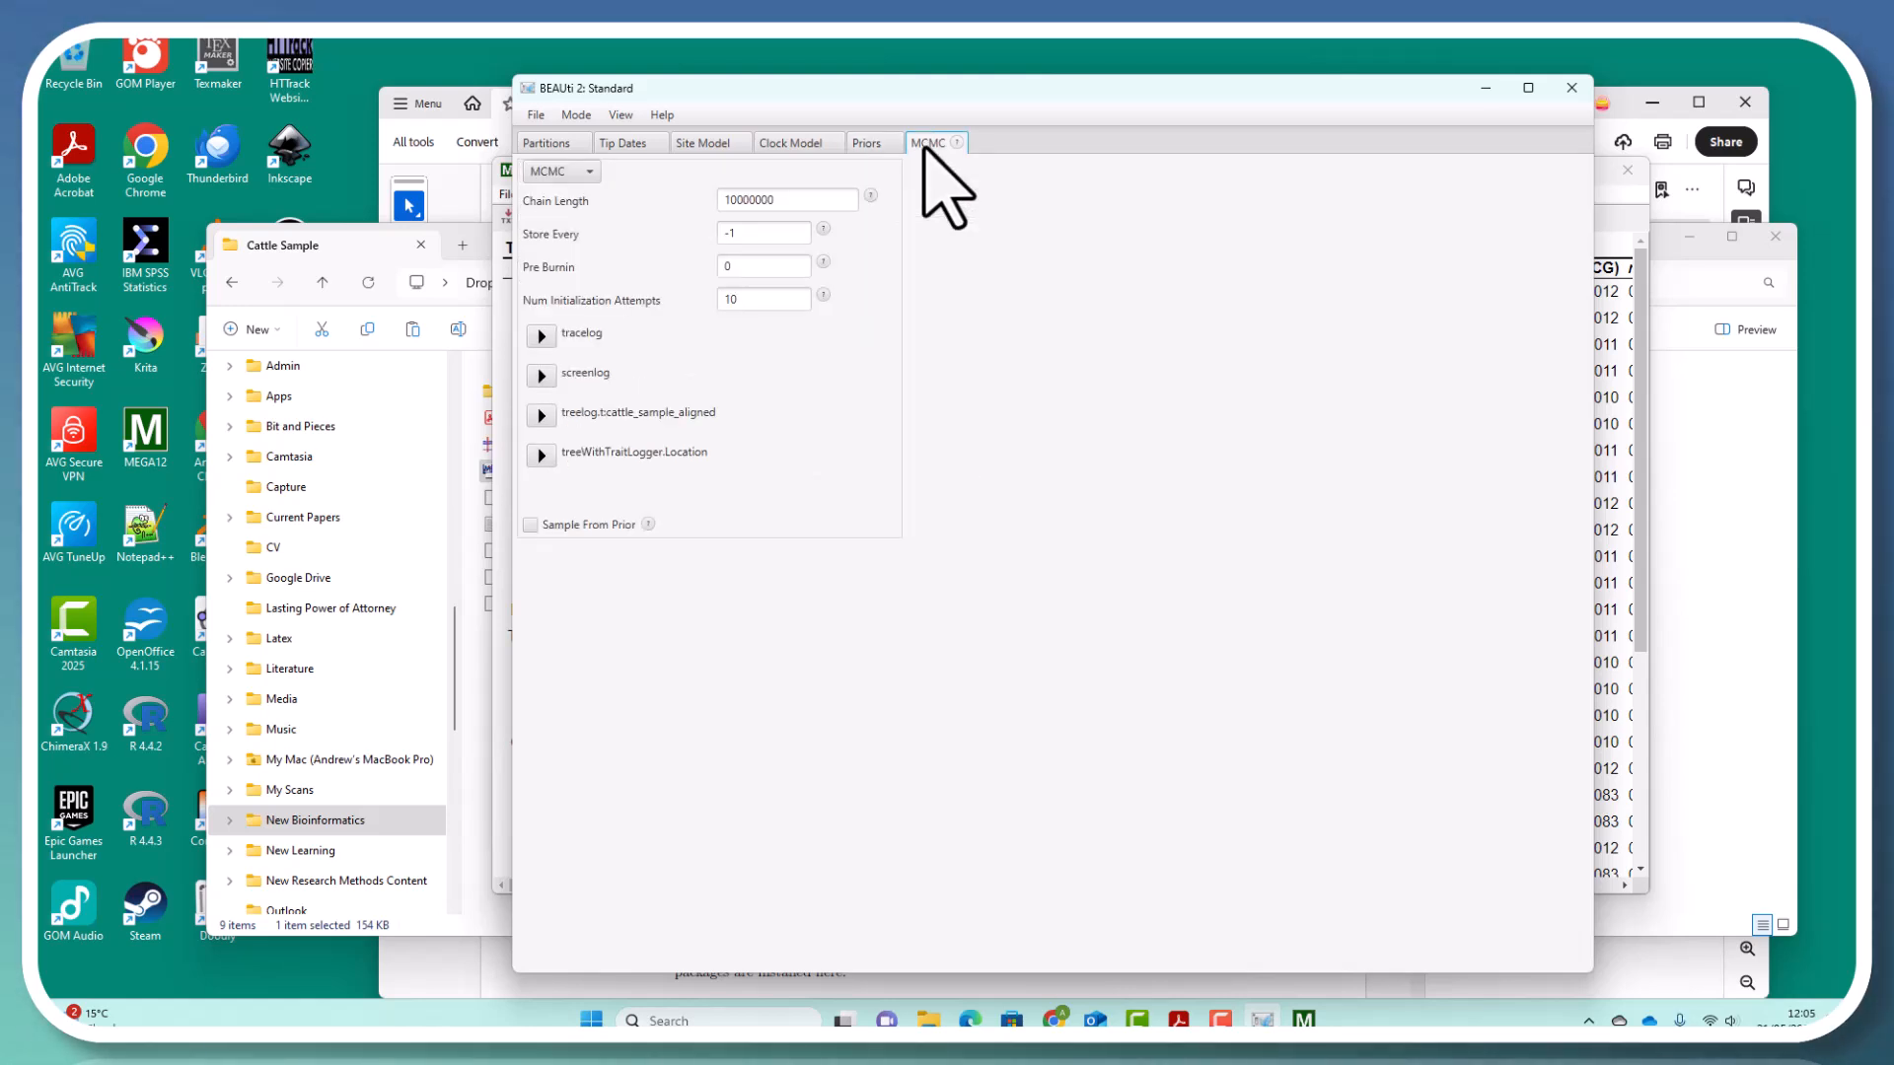
# Save the model as phylogeography.xml in the Cattle Sample folder, replacing the existing file
pyautogui.click(536, 115)
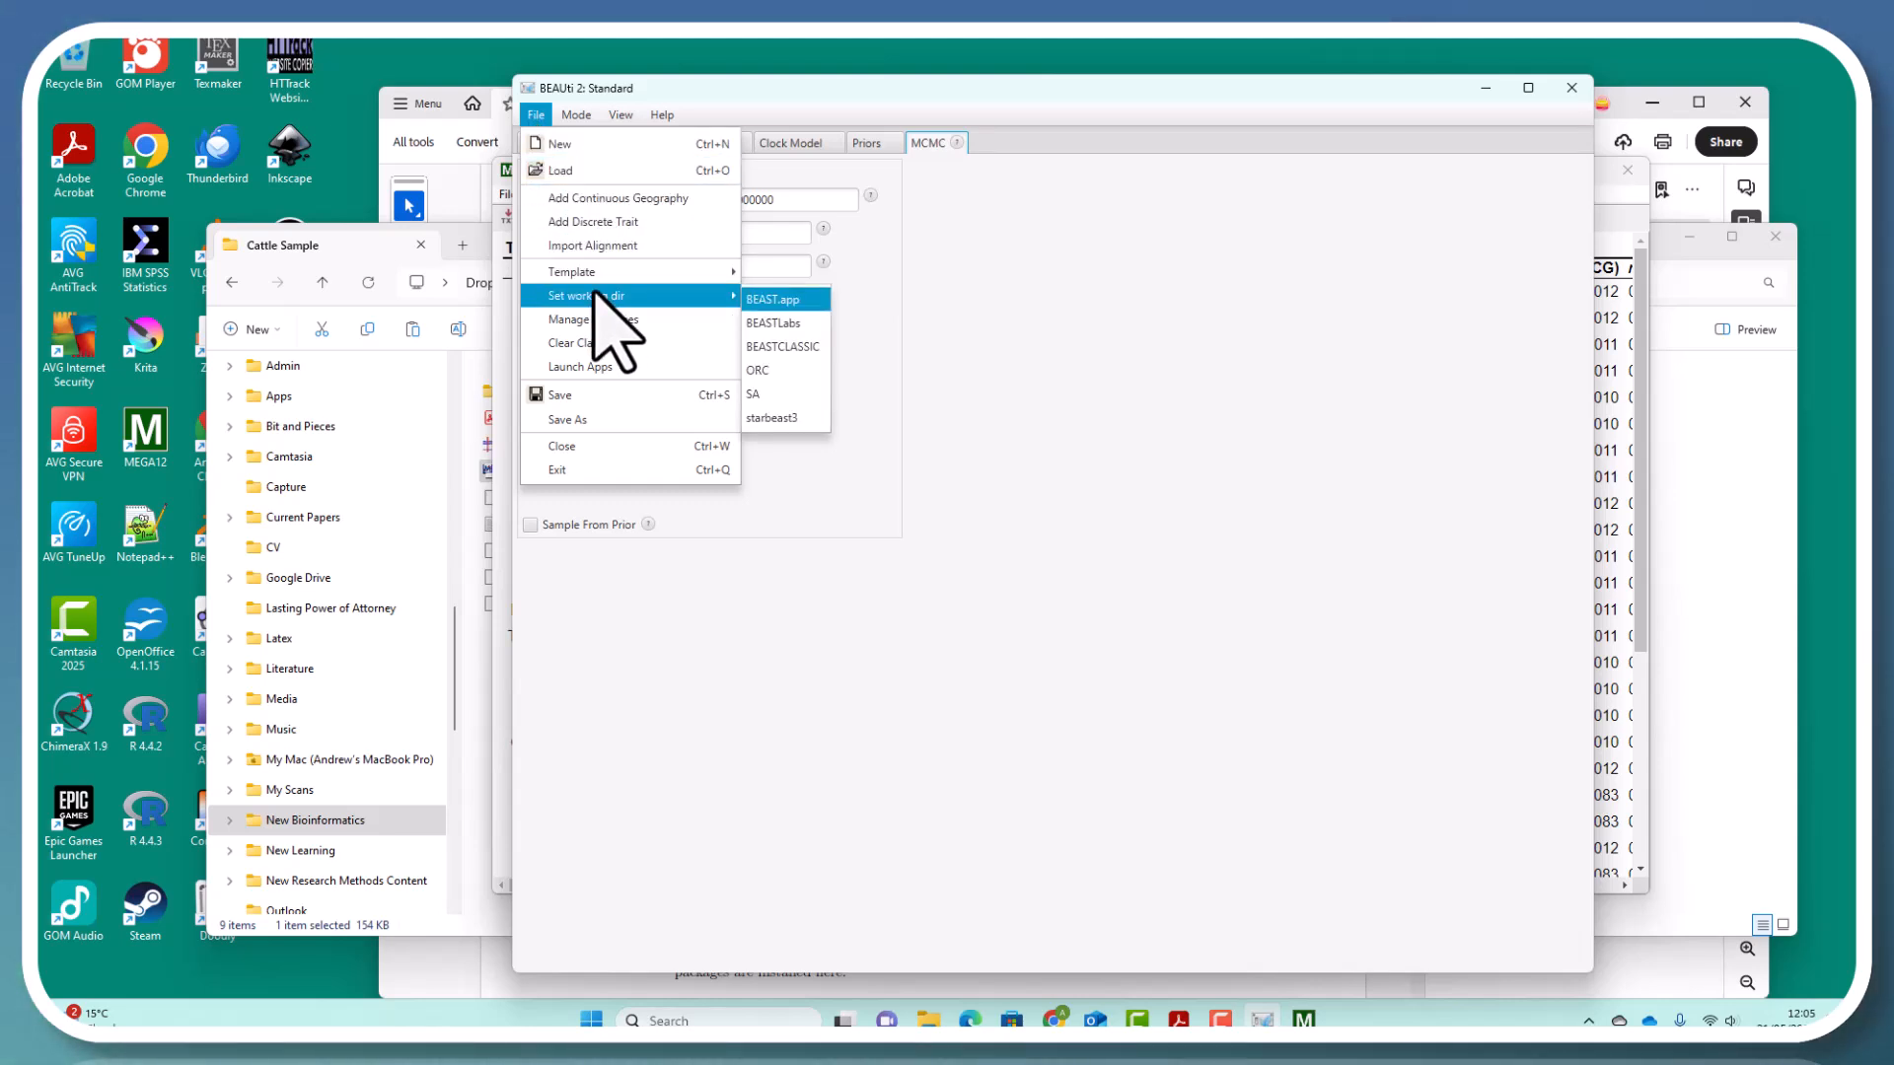
pyautogui.click(613, 399)
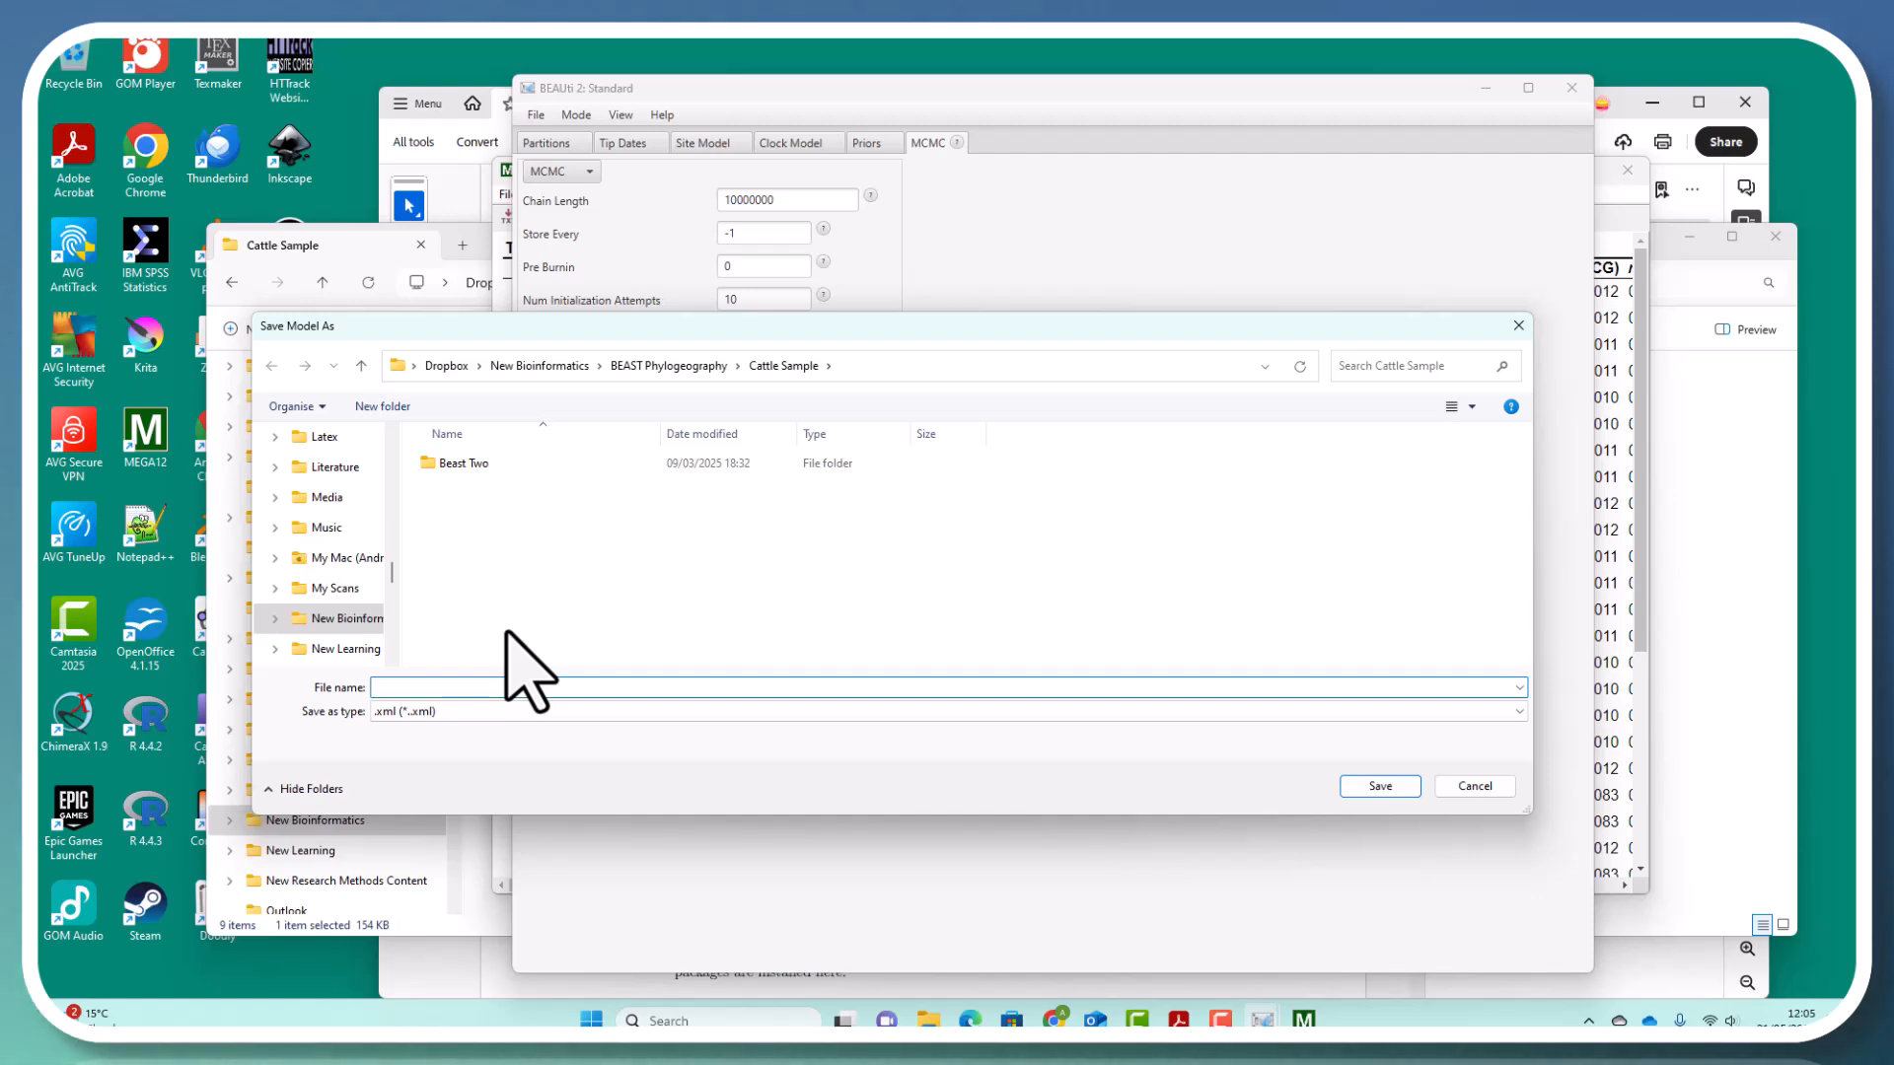
pyautogui.write('phy')
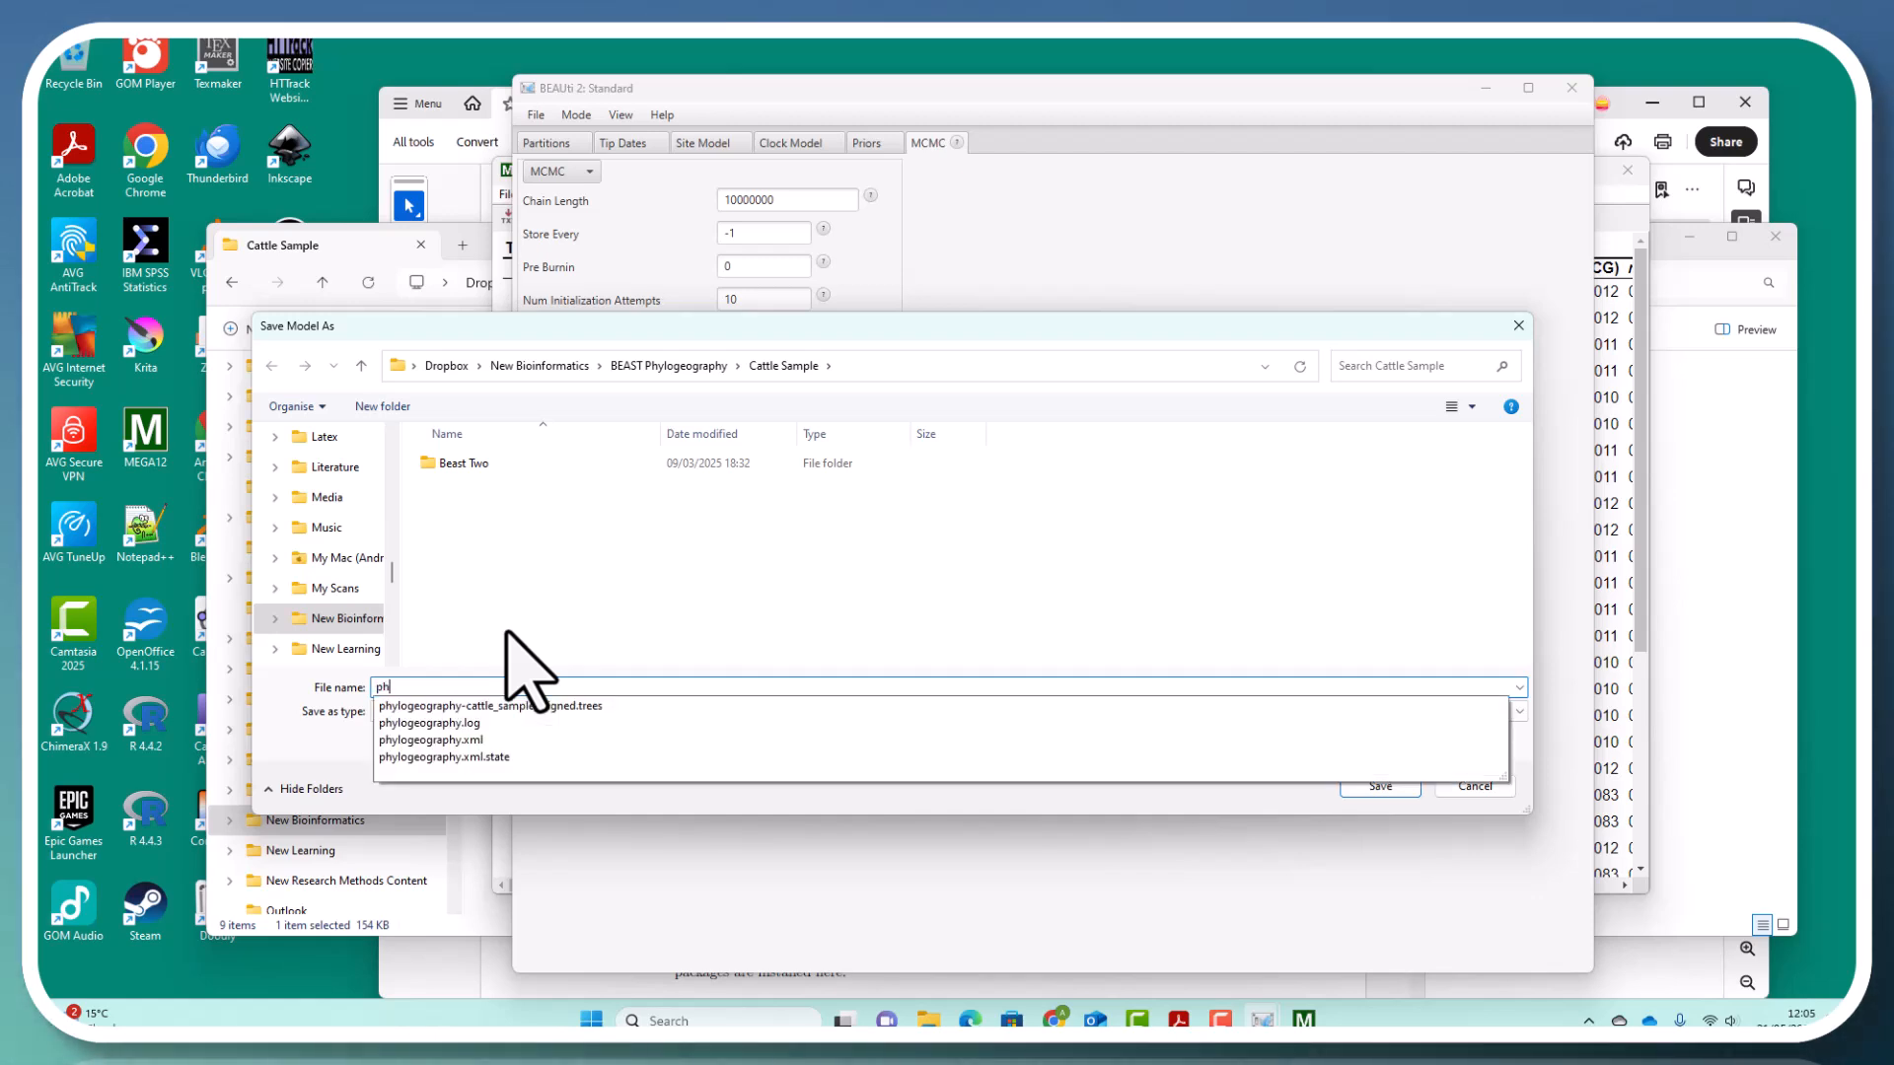
pyautogui.click(456, 740)
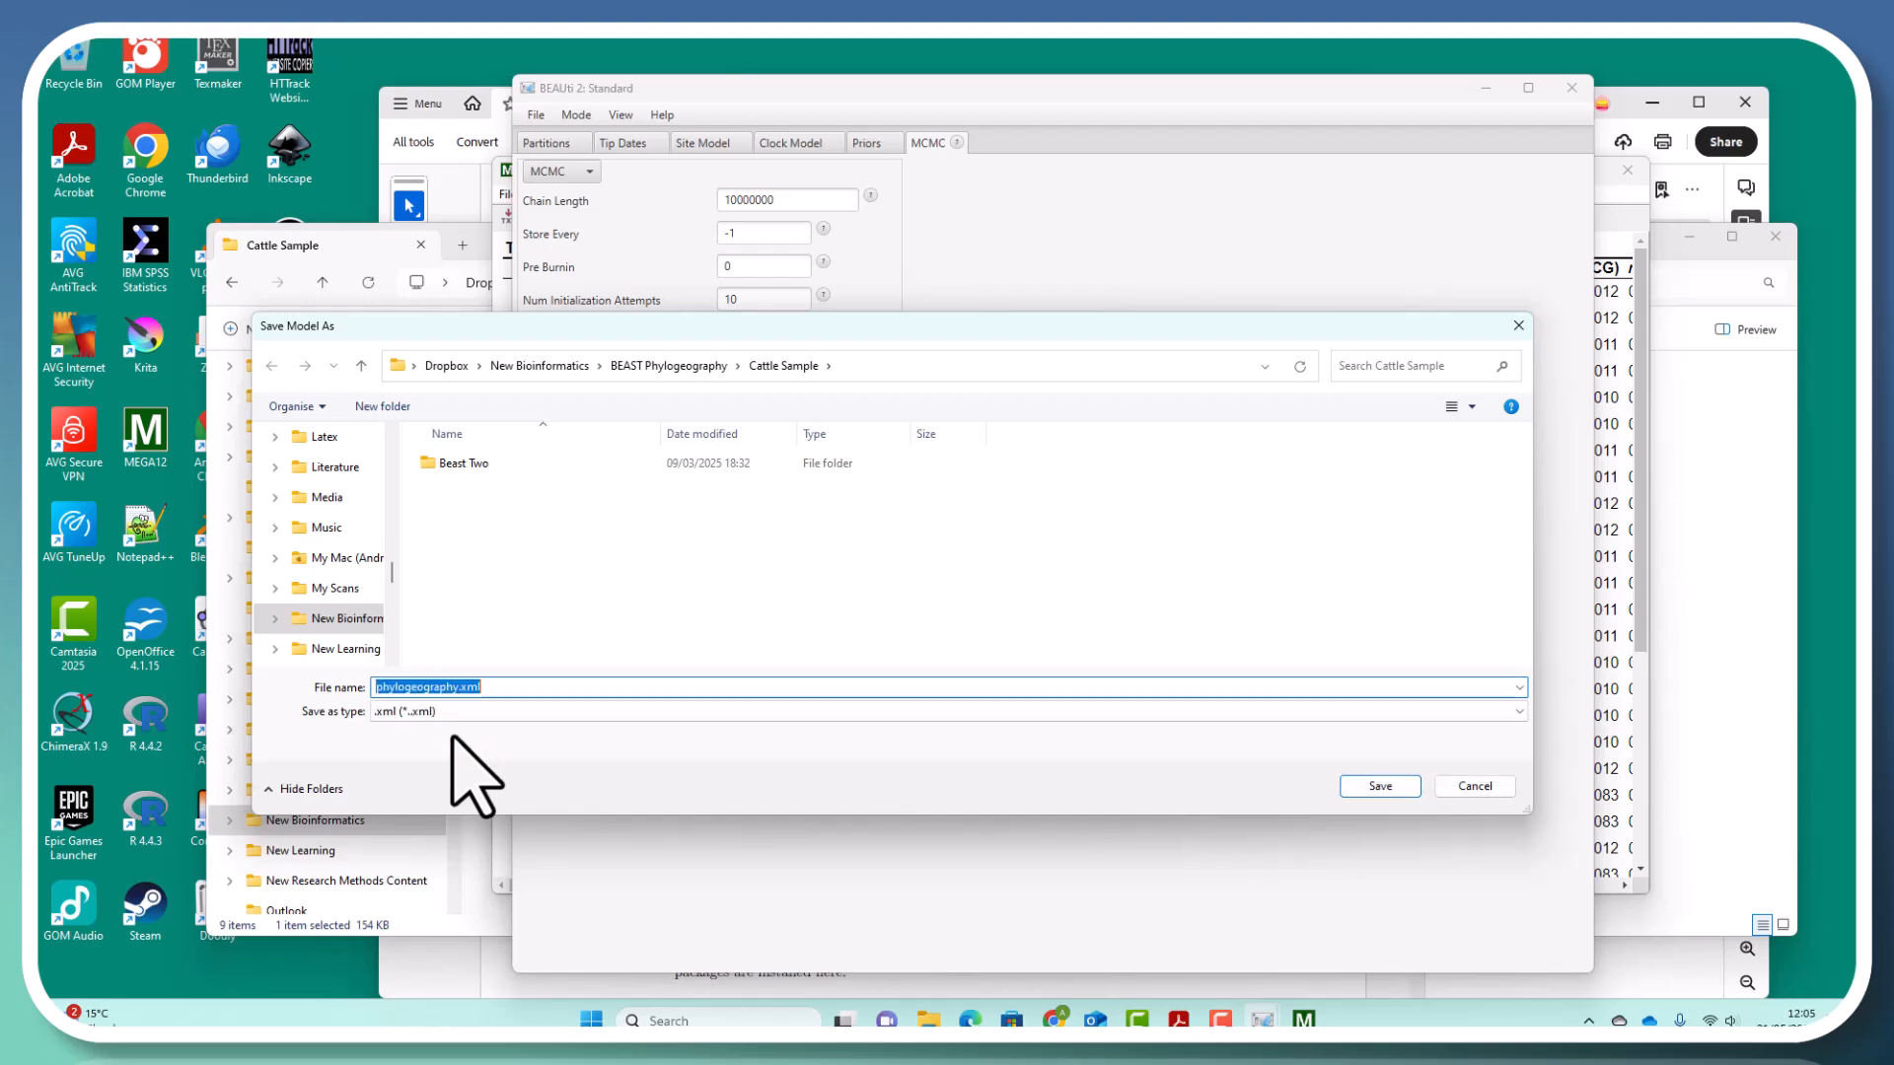
pyautogui.click(1380, 786)
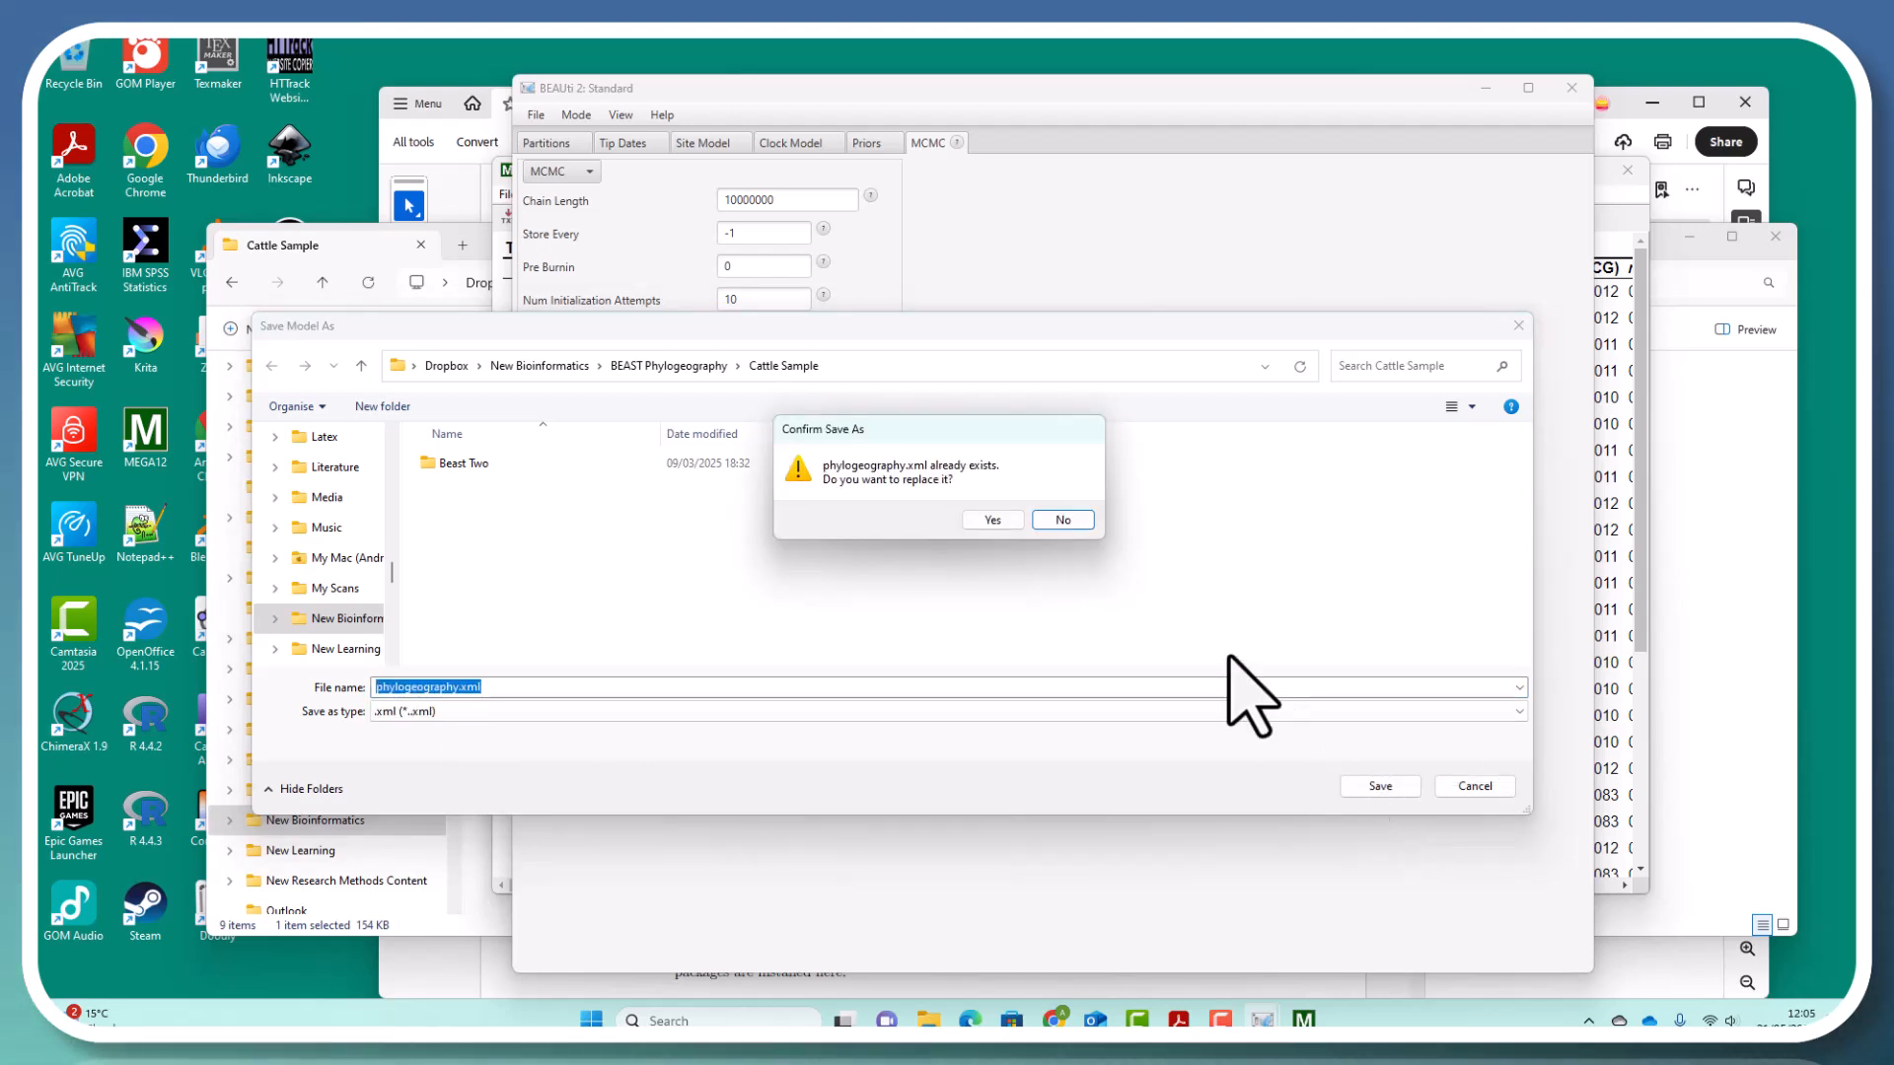
pyautogui.click(998, 523)
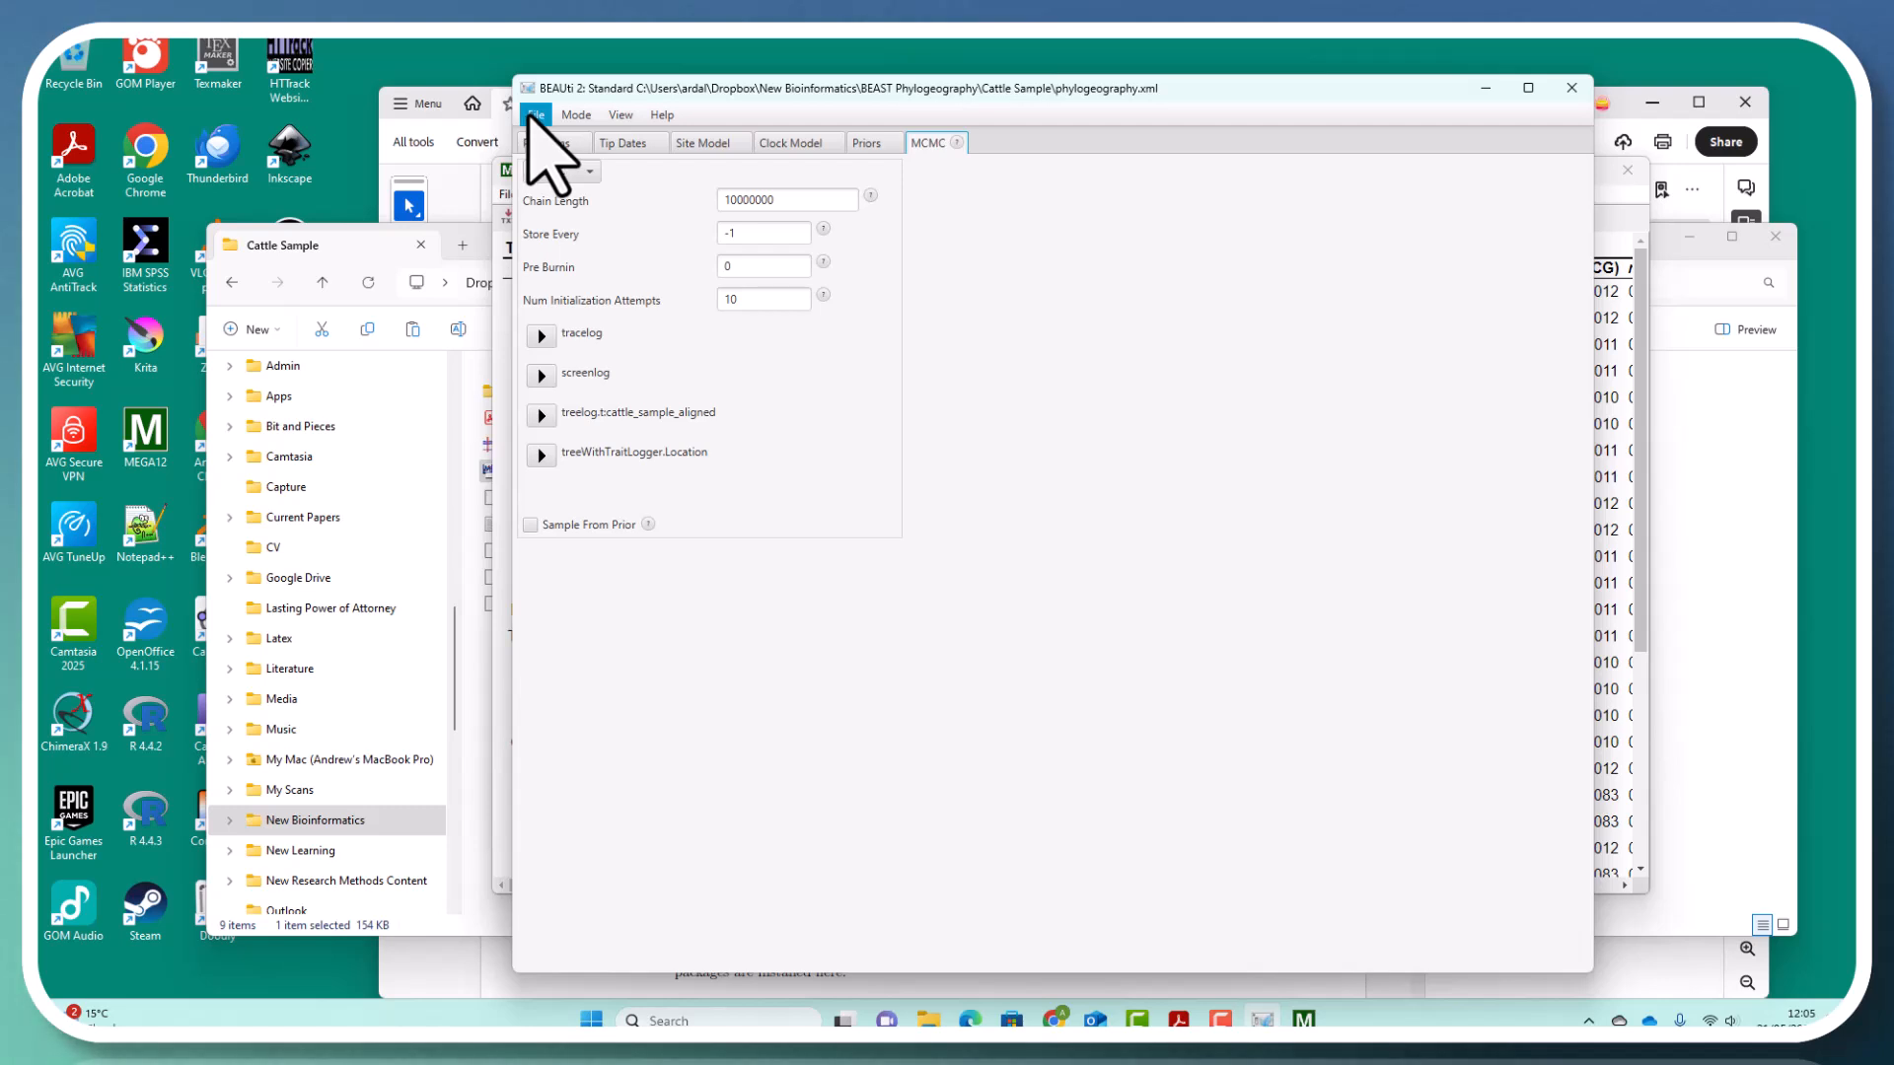
# Exit BEAUti, saving the model over phylogeography.xml once more on the way out
pyautogui.click(533, 115)
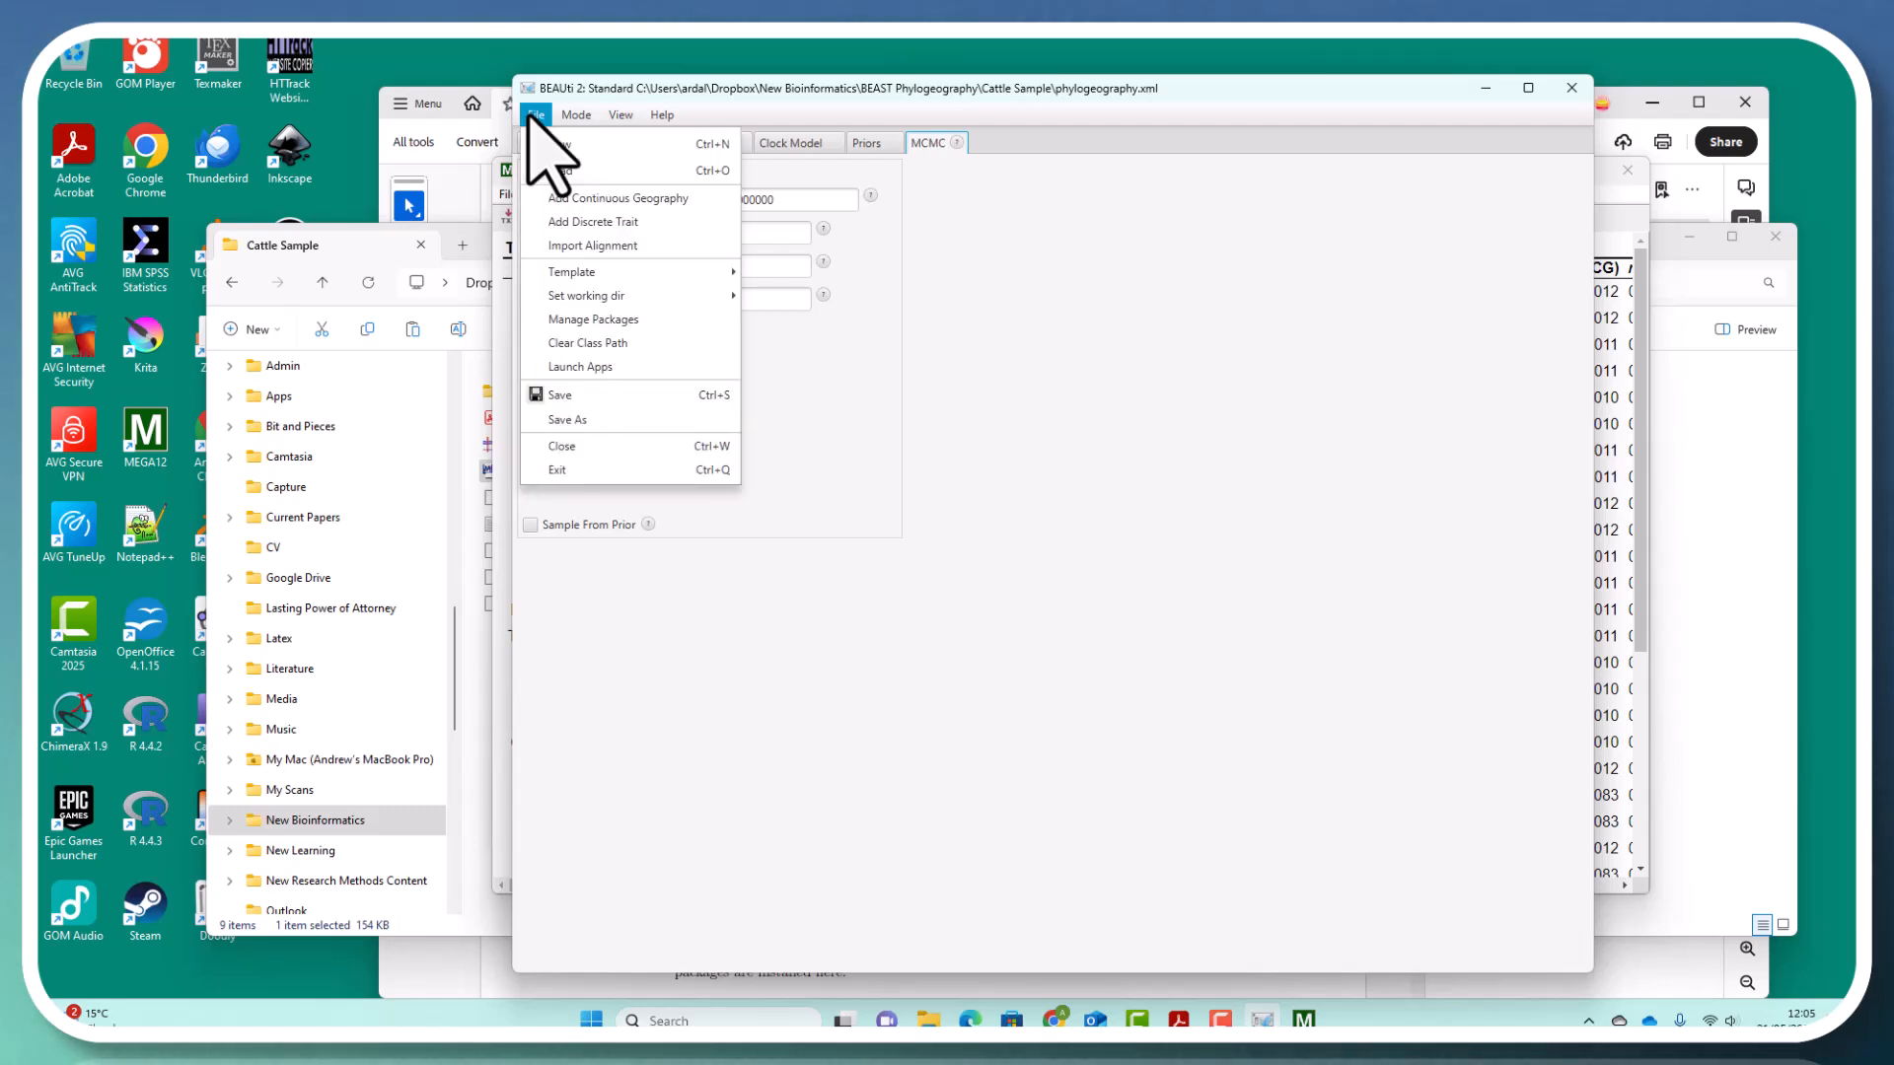
pyautogui.click(582, 470)
pyautogui.click(900, 436)
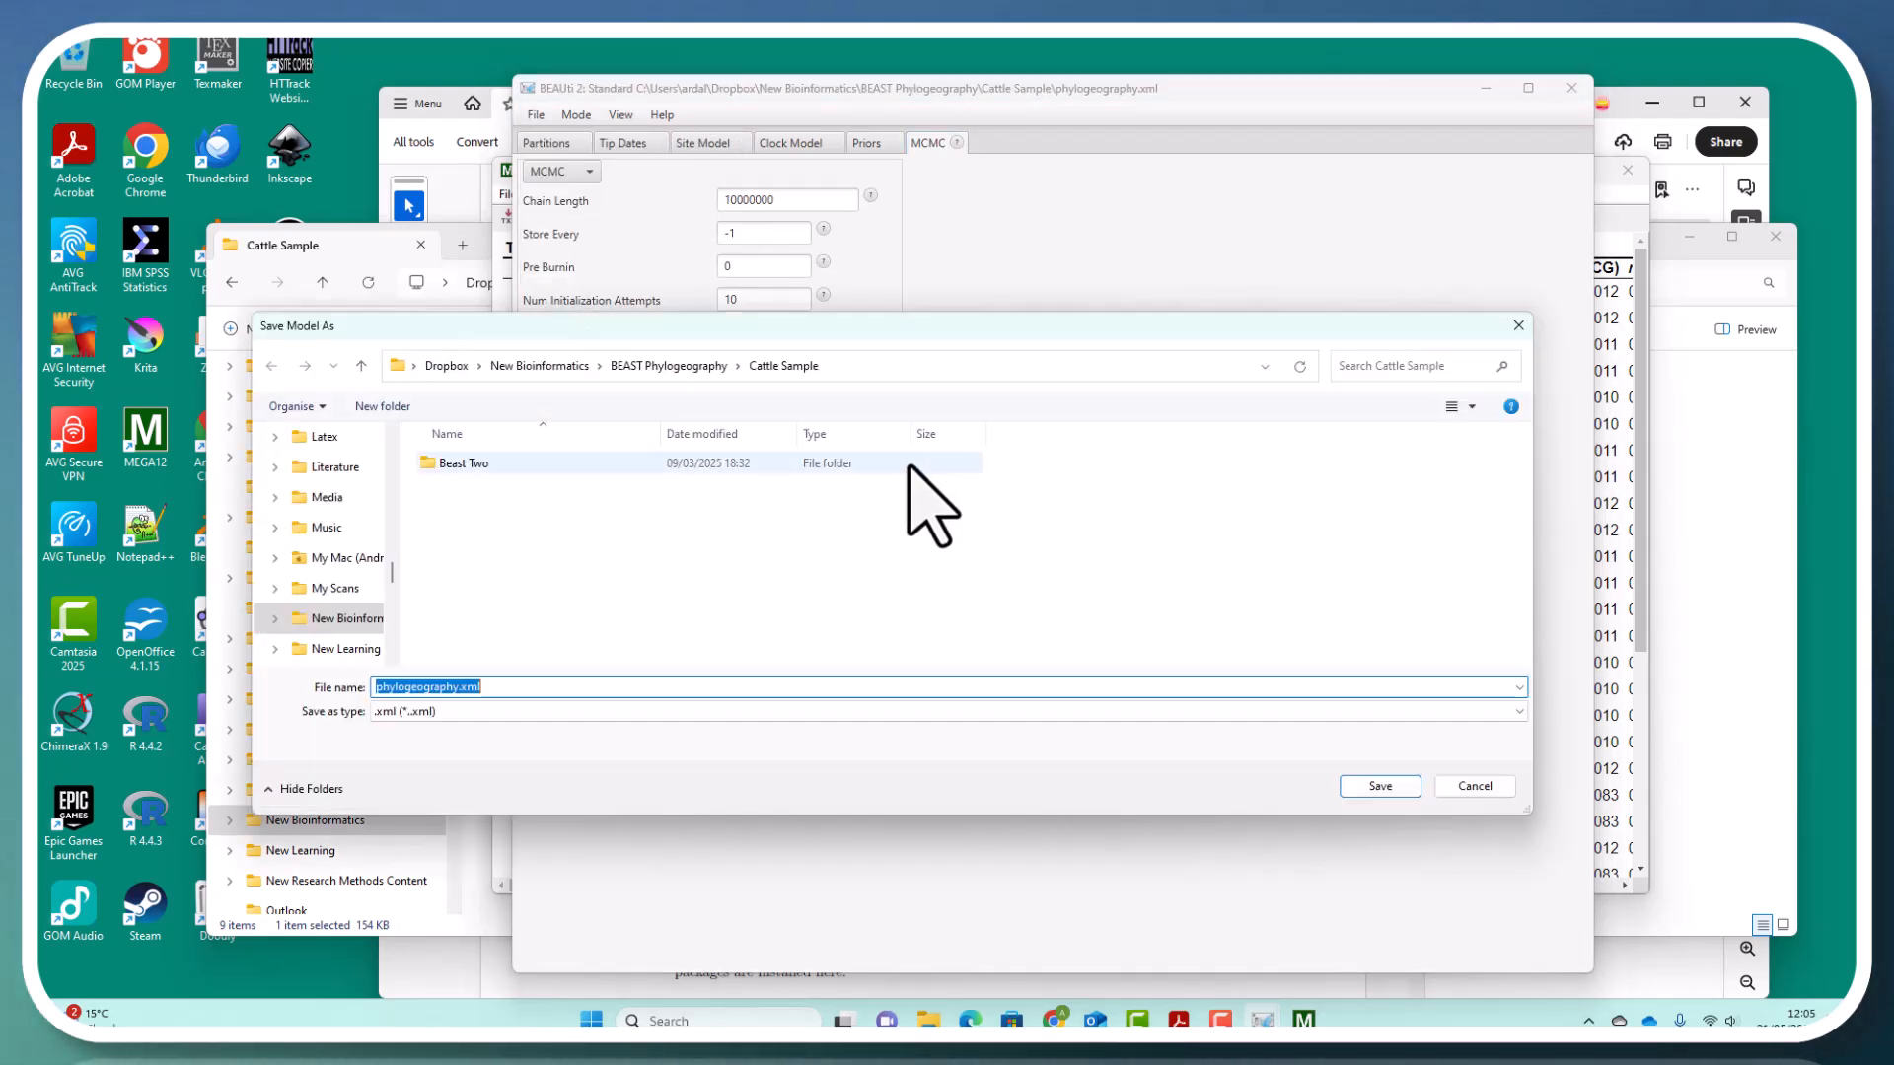
pyautogui.click(1373, 786)
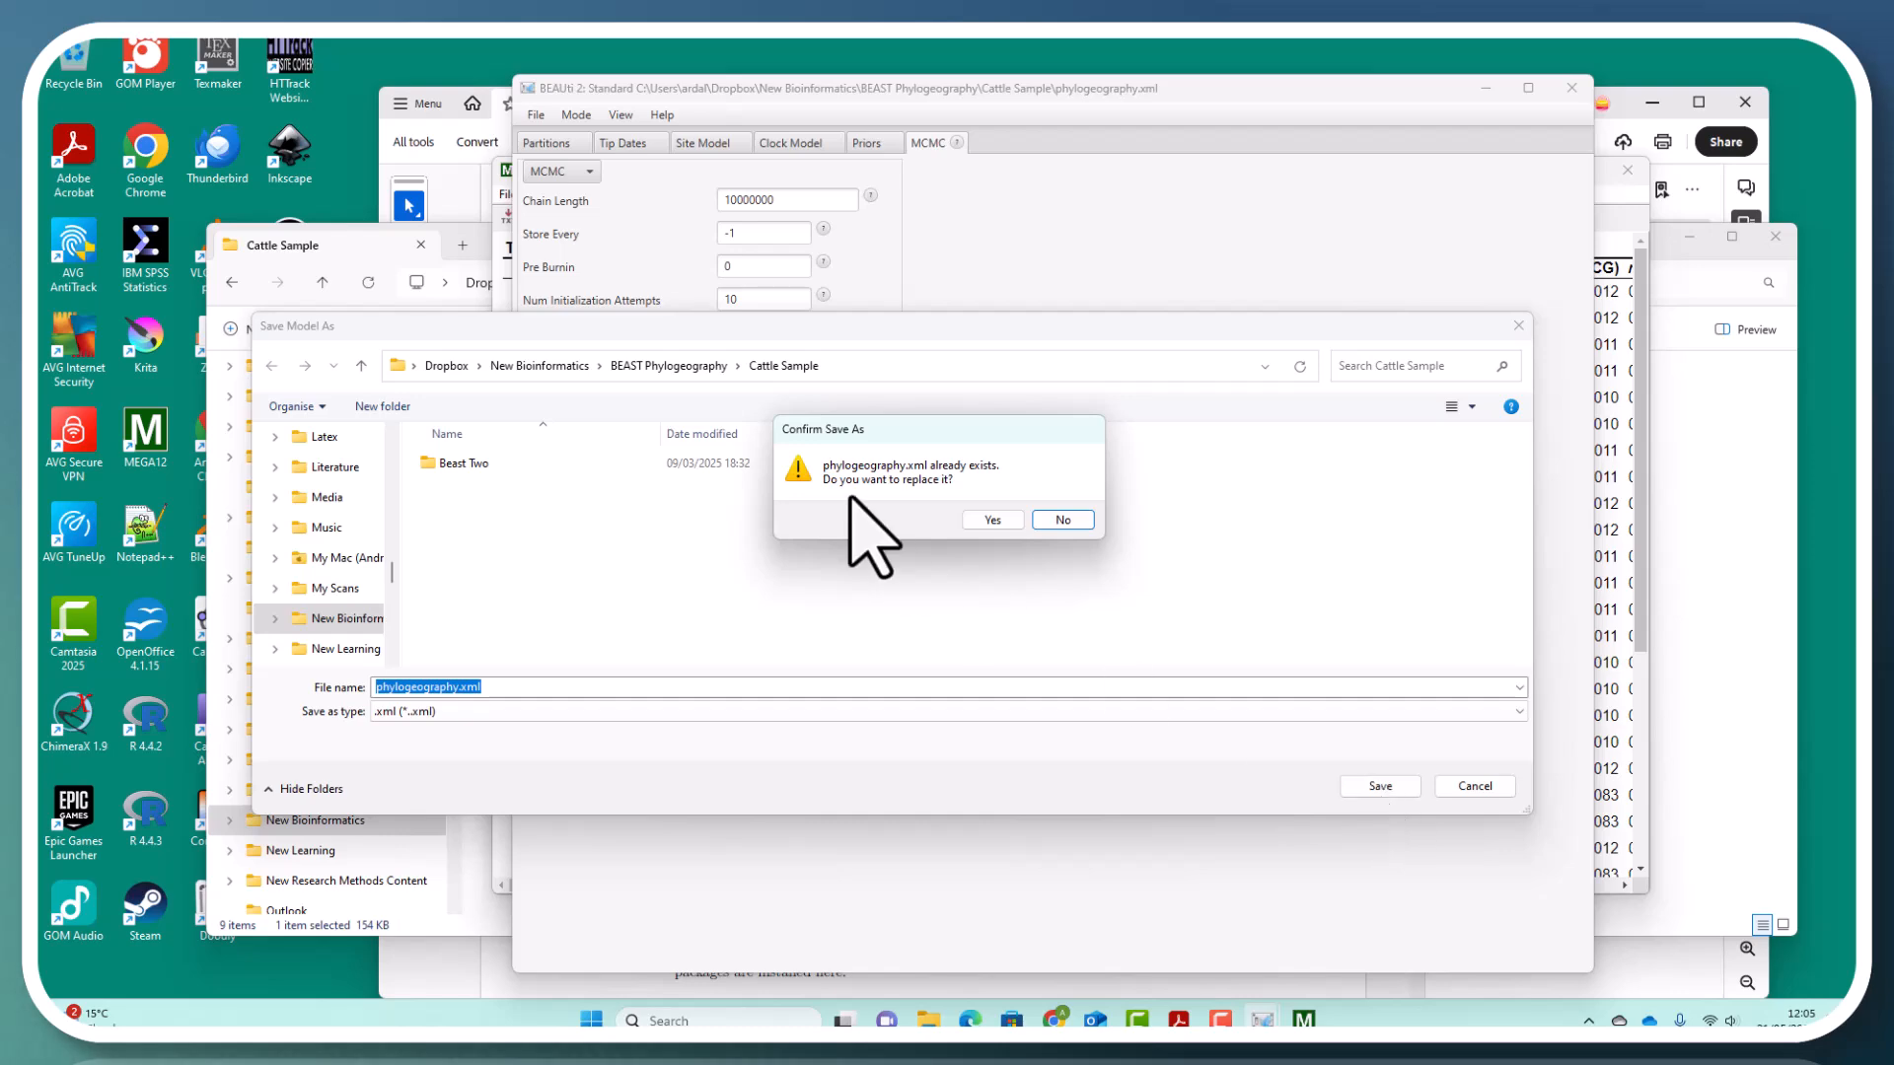
pyautogui.click(992, 520)
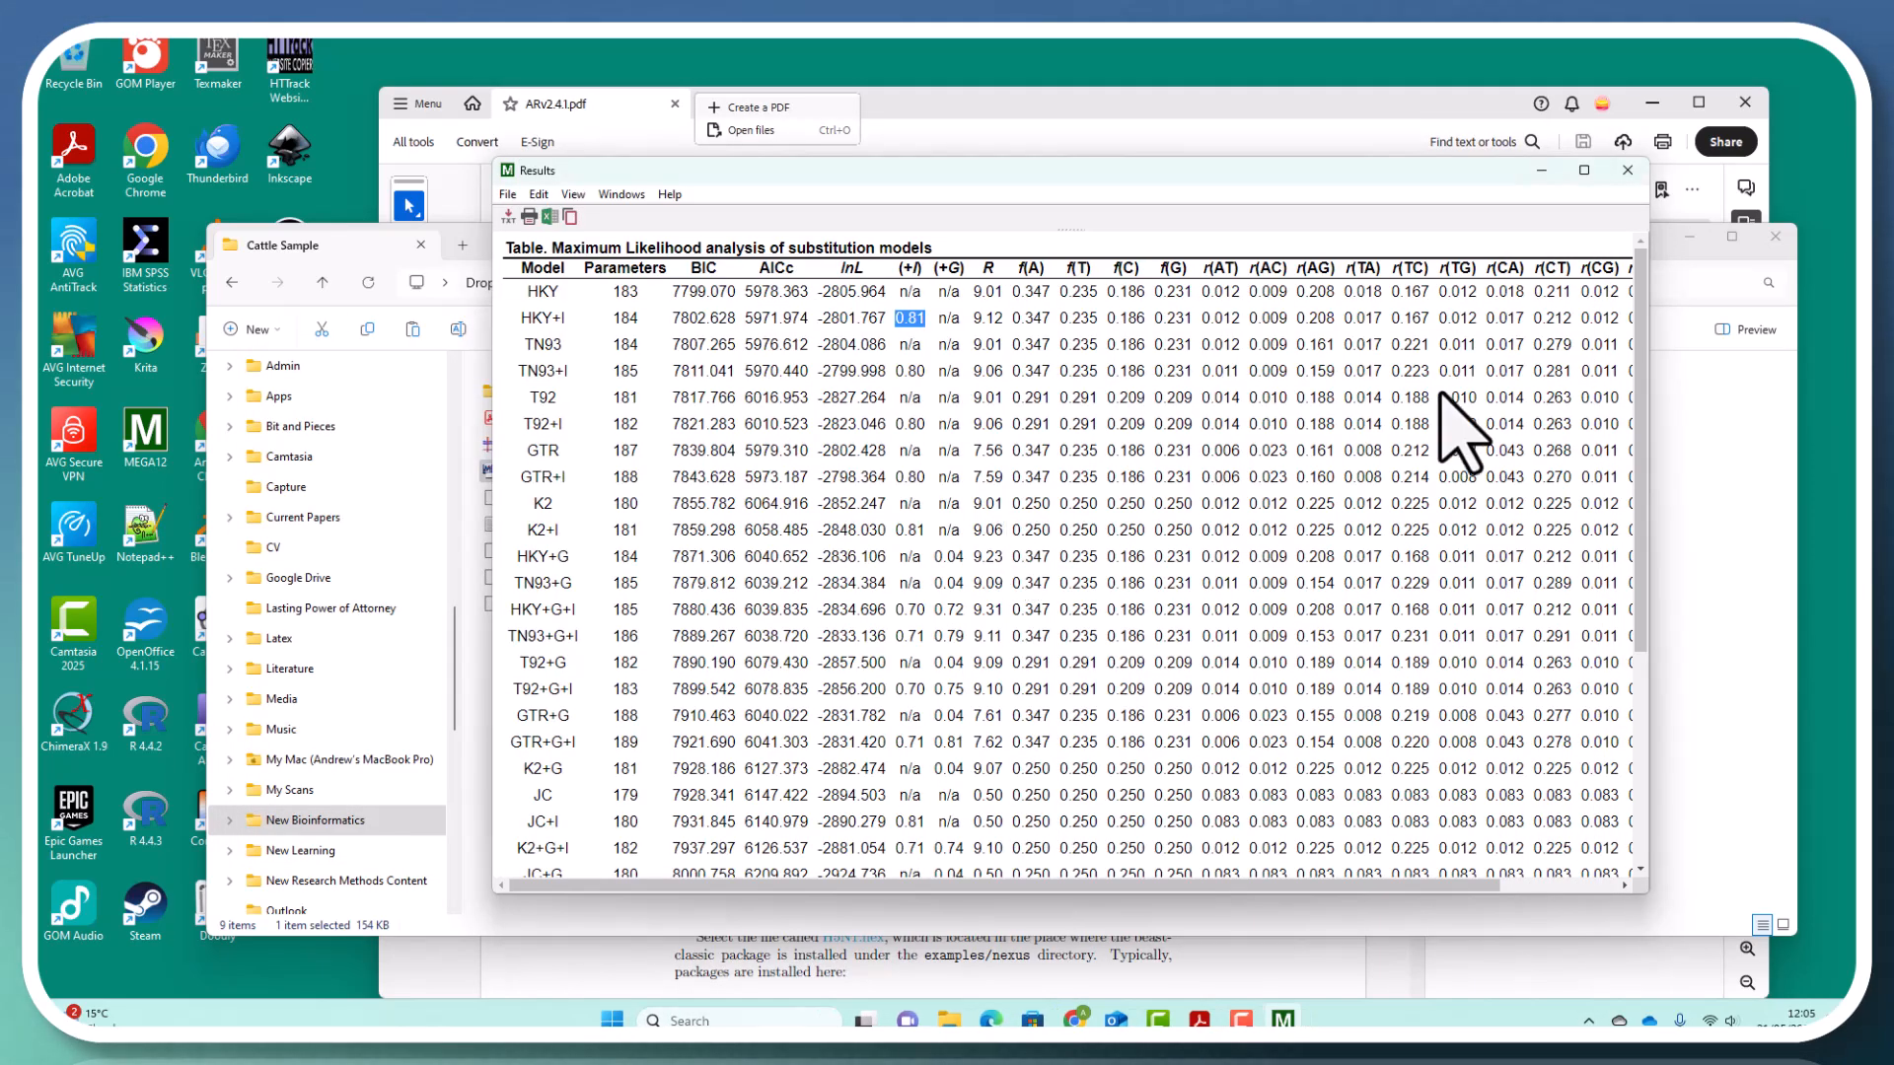
# Close the substitution model results and exit MEGA, answering the prompt about saving the data session
pyautogui.click(1628, 169)
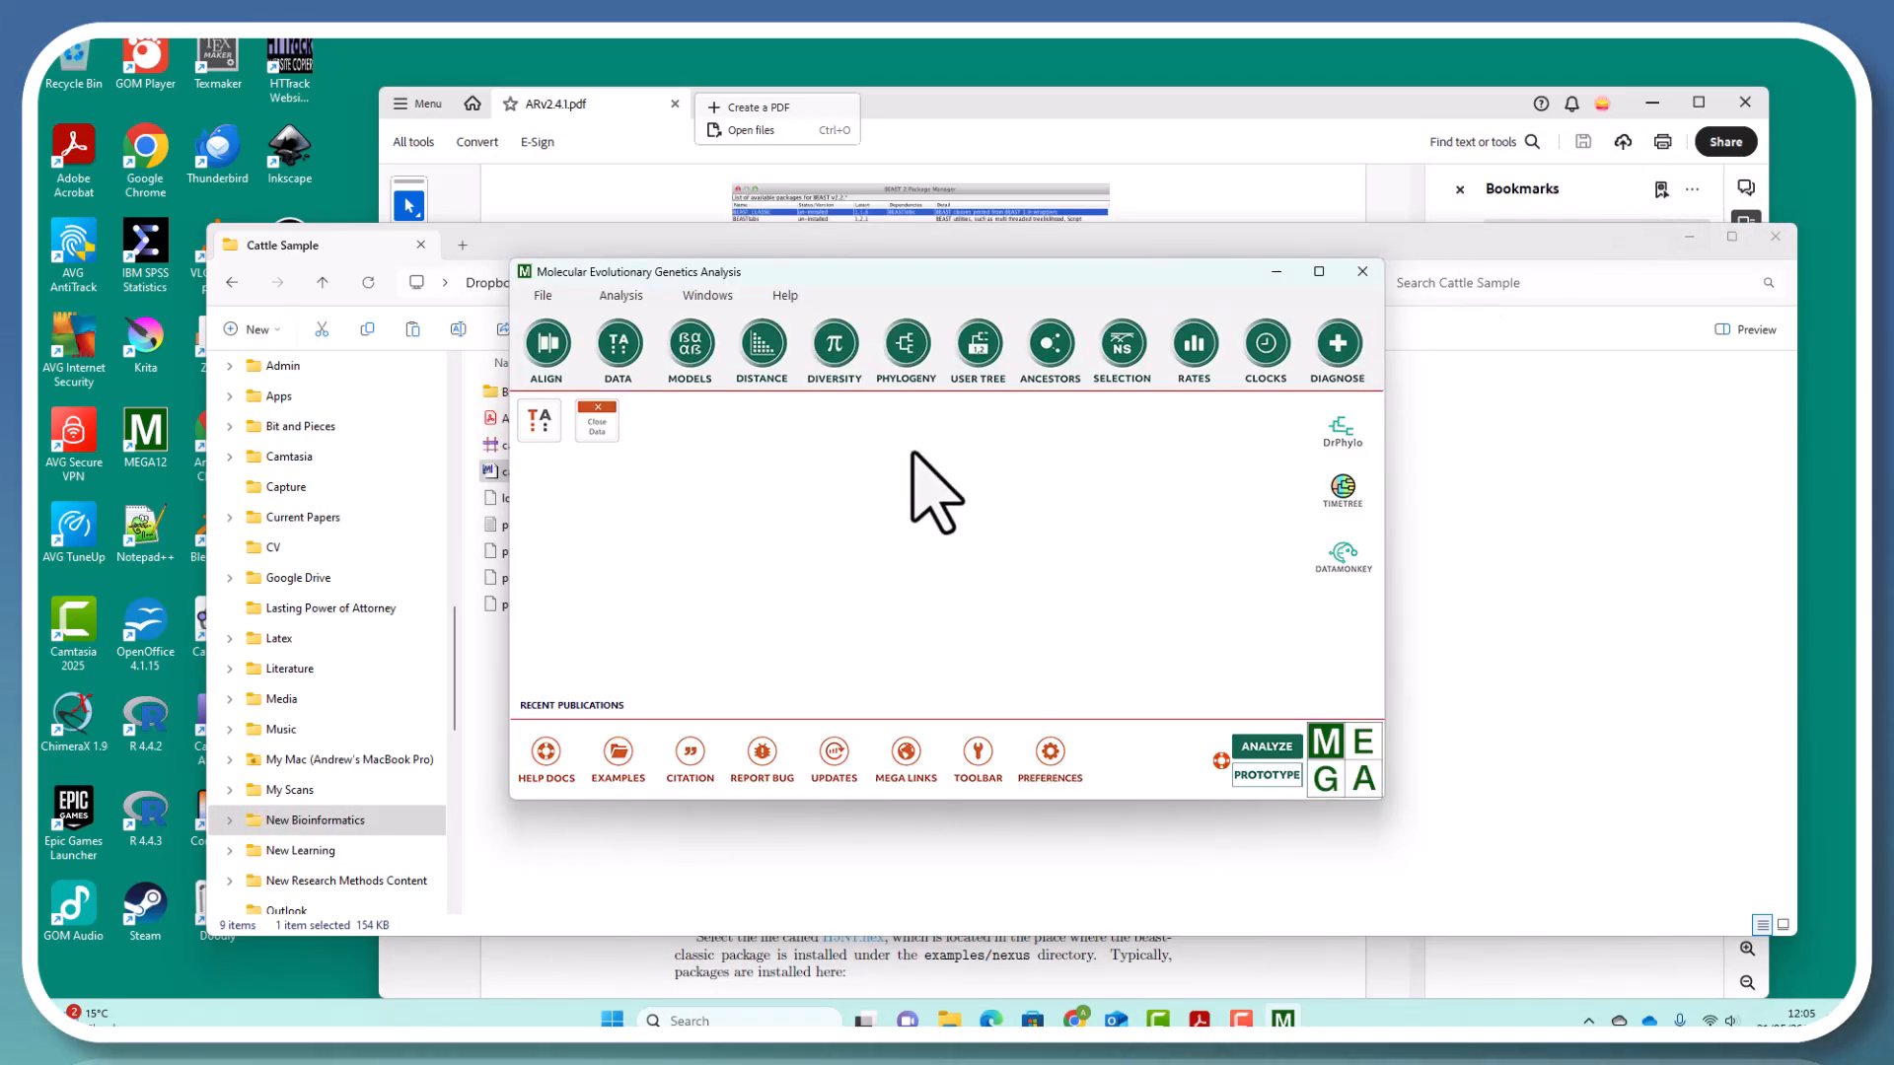
pyautogui.click(1363, 271)
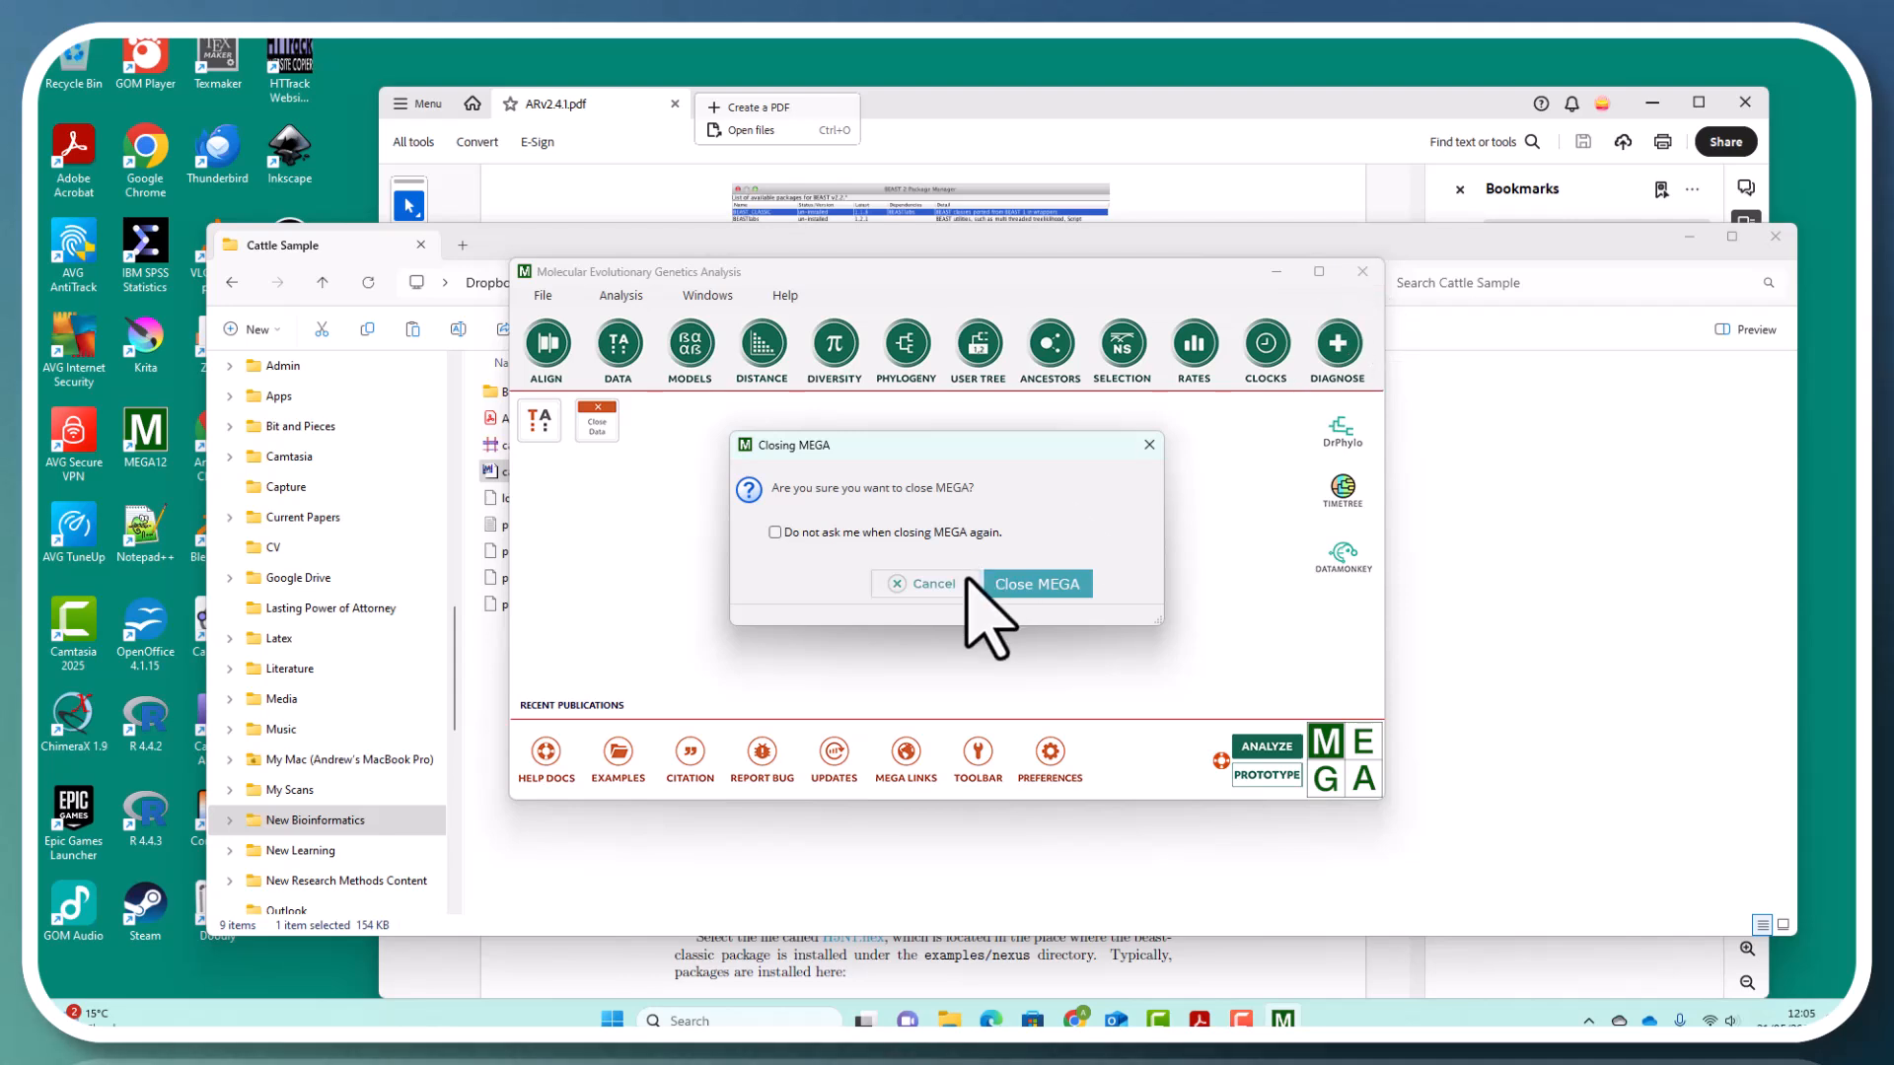
pyautogui.click(1041, 586)
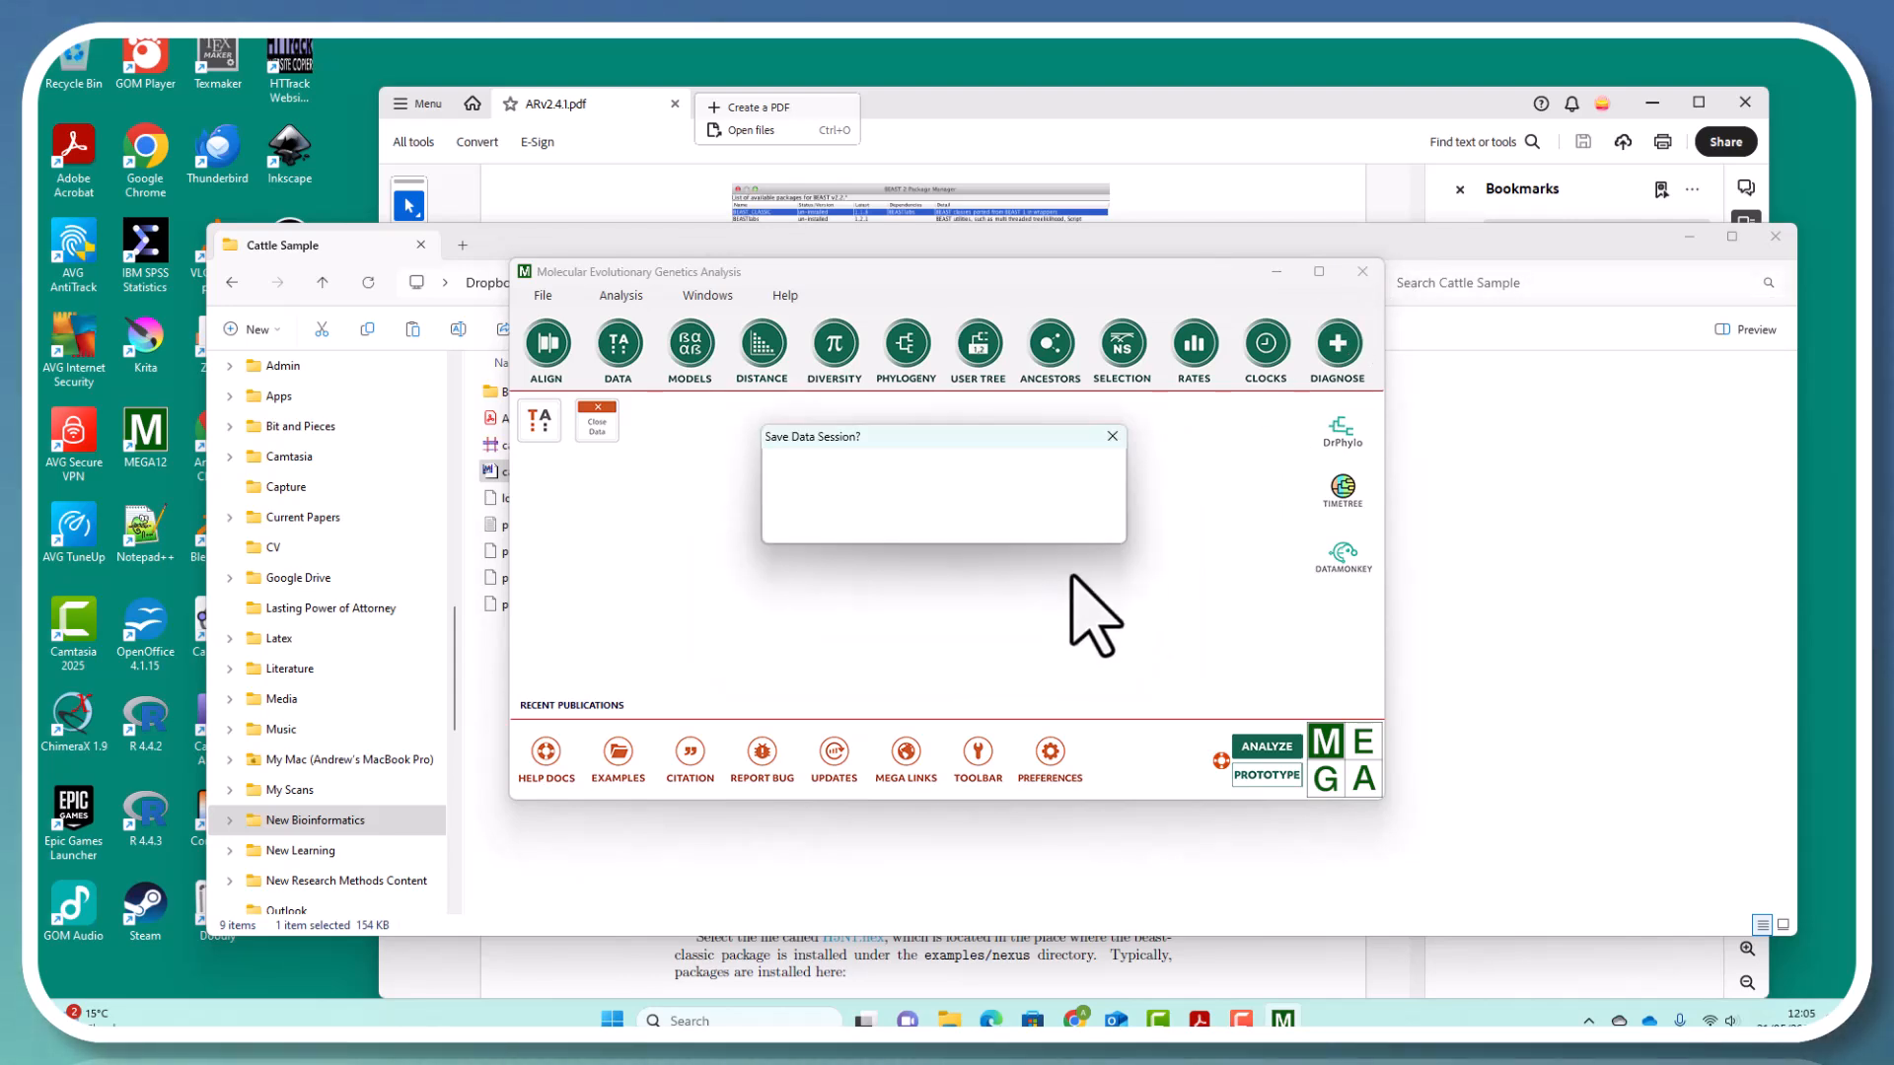
pyautogui.click(991, 524)
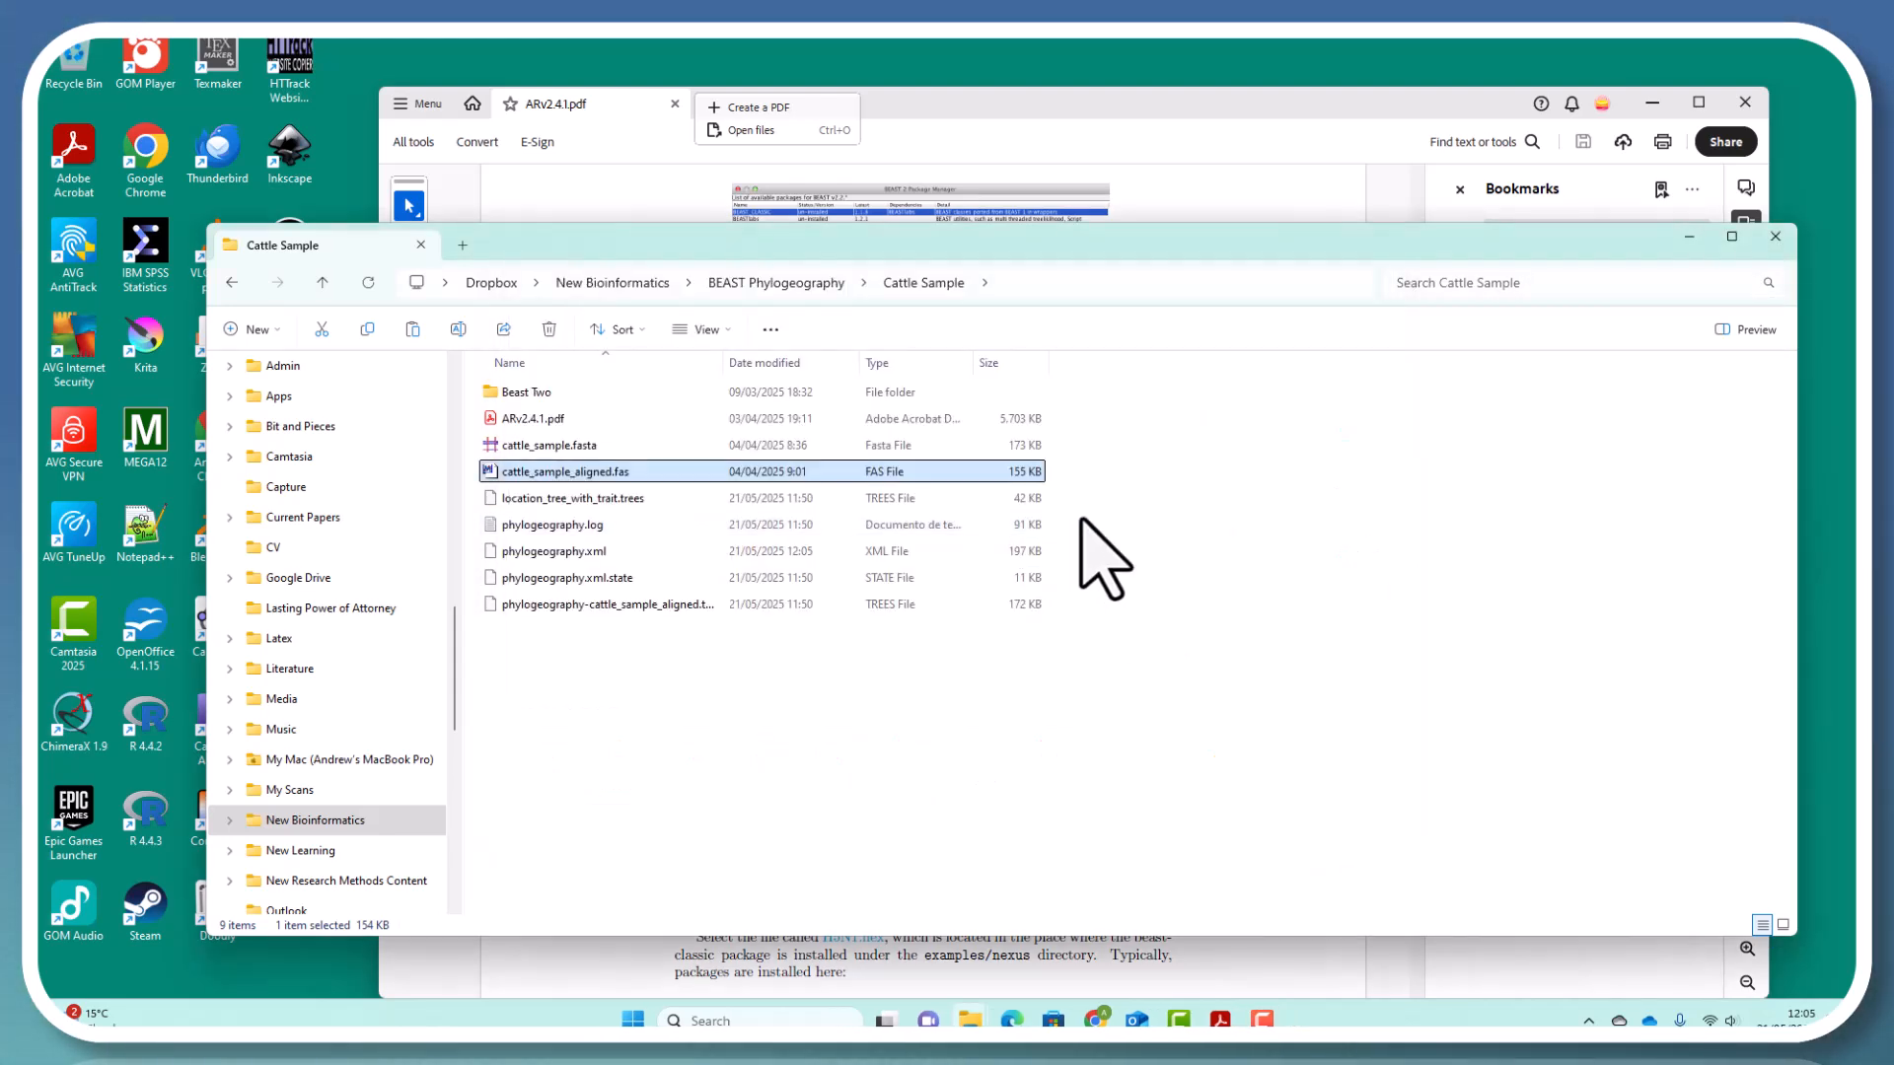
# Open the Beast Two folder inside Cattle Sample and launch BEAST.exe
pyautogui.click(541, 392)
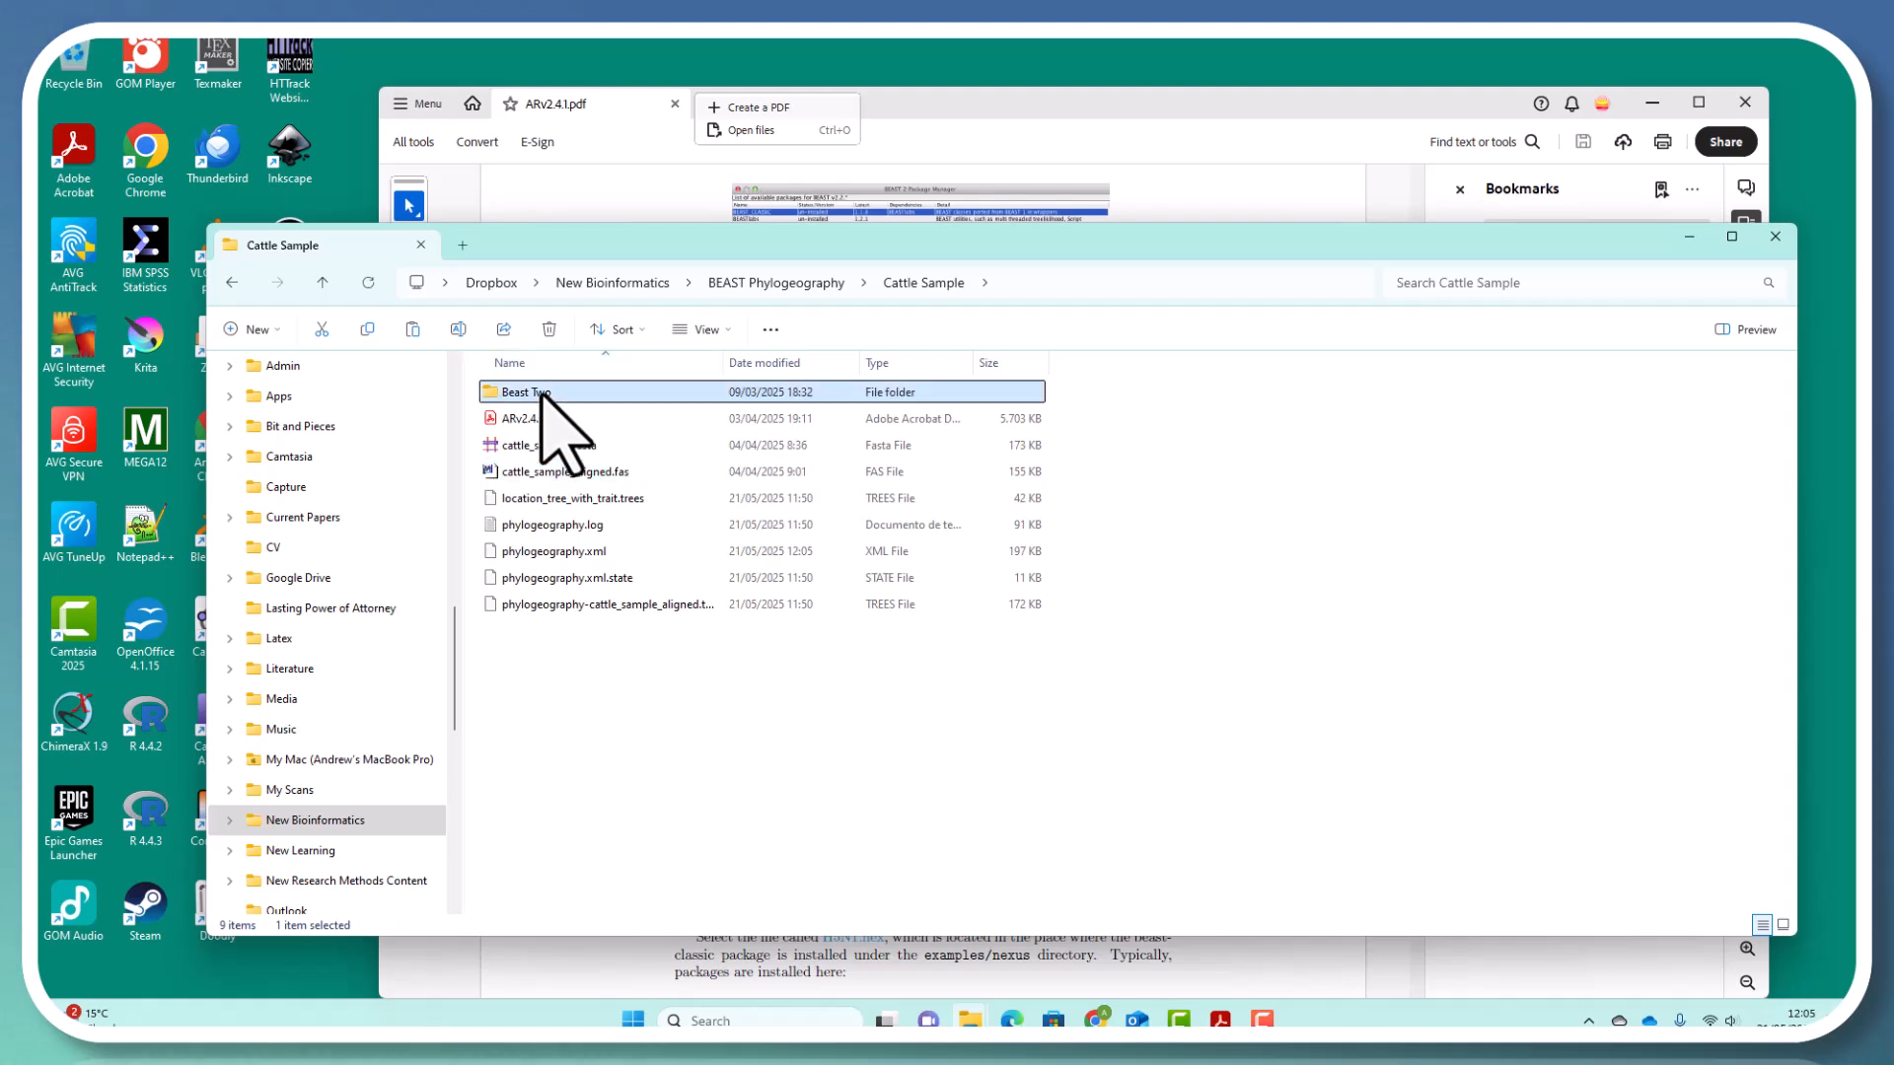
pyautogui.doubleClick(542, 392)
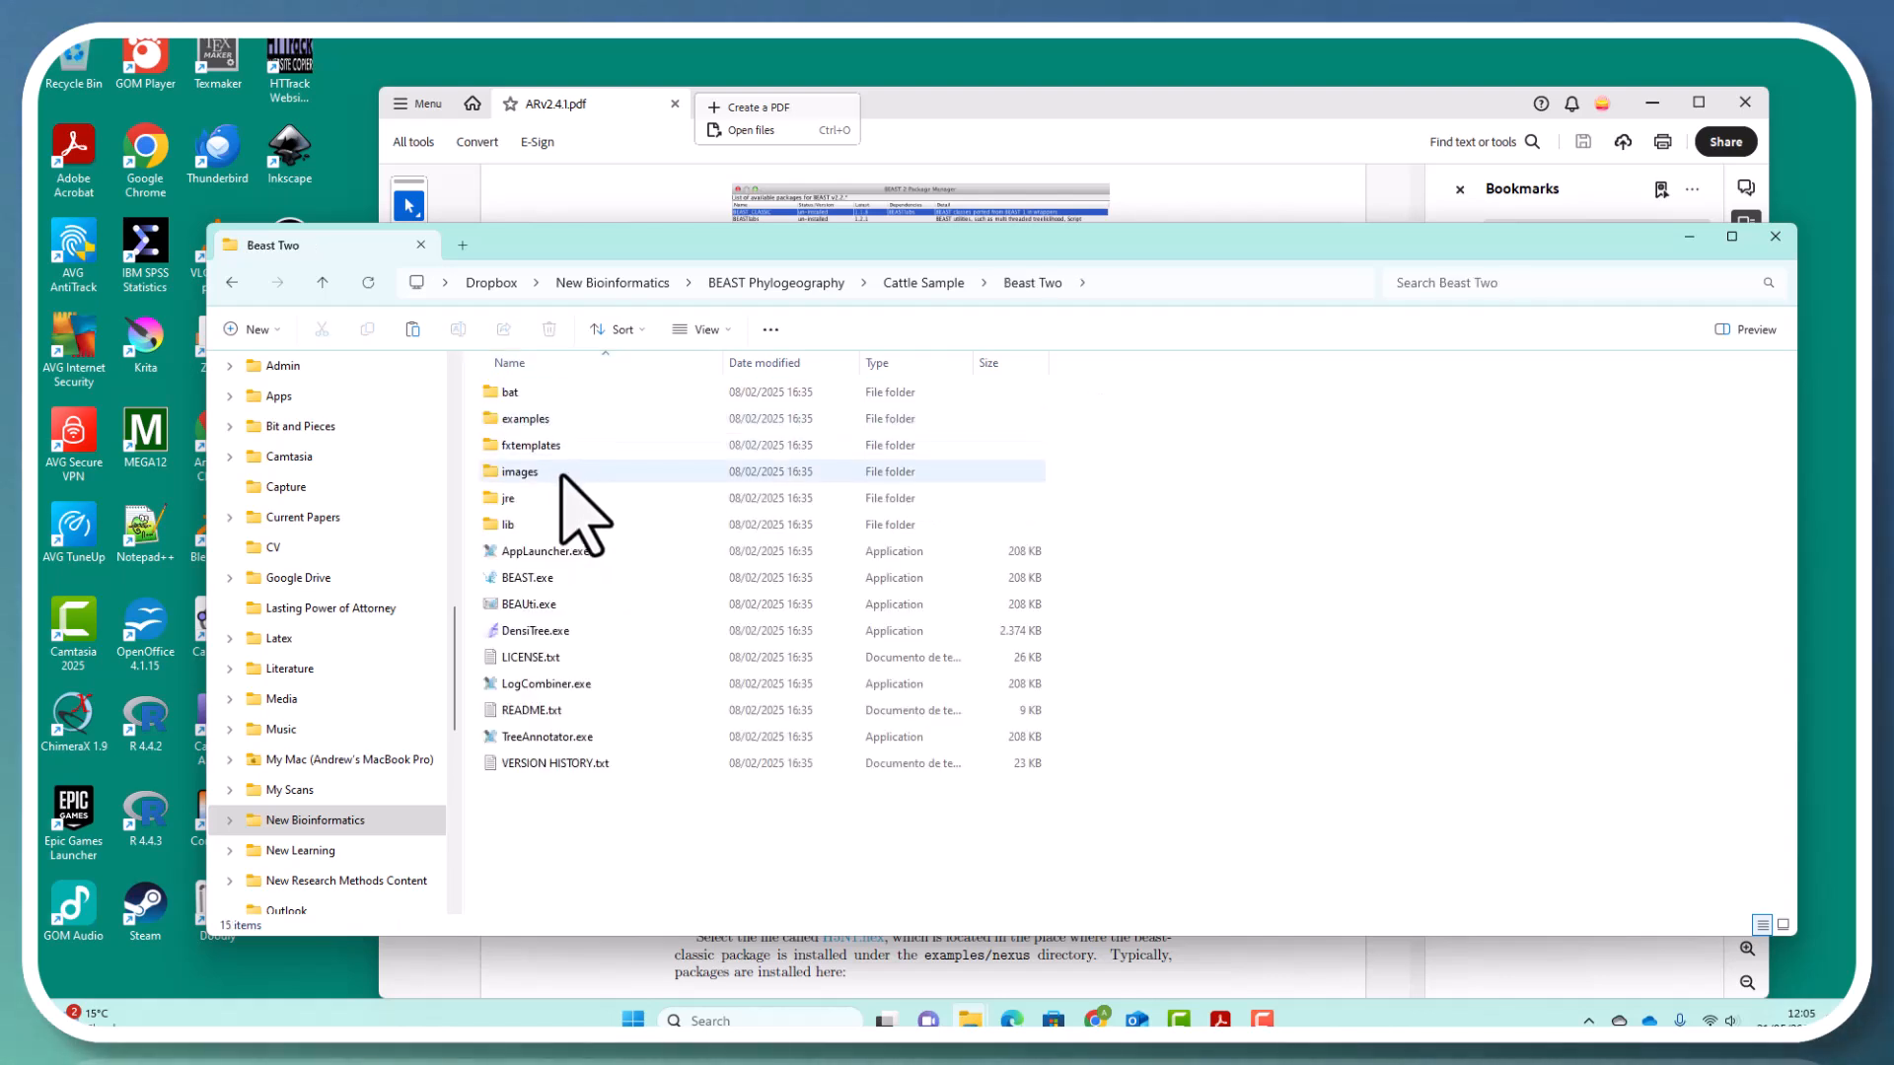
pyautogui.doubleClick(541, 579)
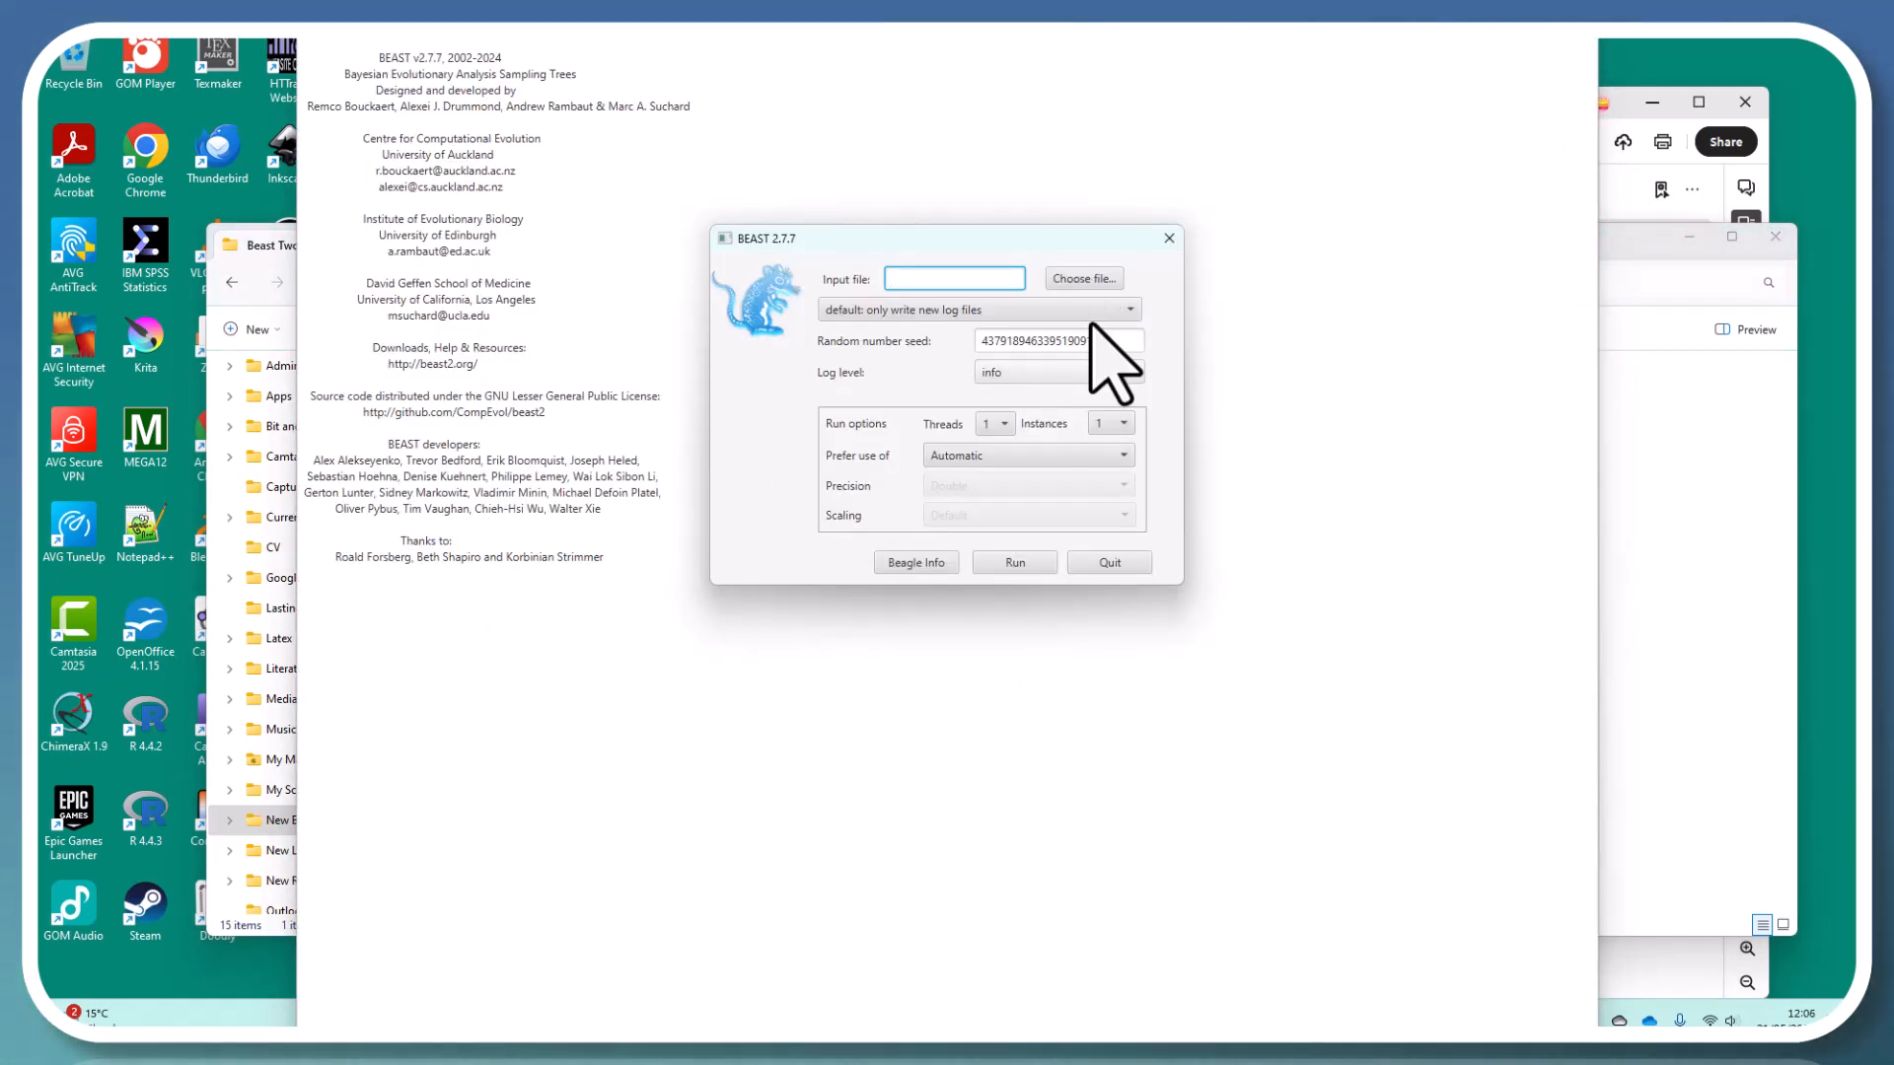
# Choose phylogeography.xml from BEAST Phylogeography's Cattle Sample folder as the input file and start the BEAST run
pyautogui.click(1059, 281)
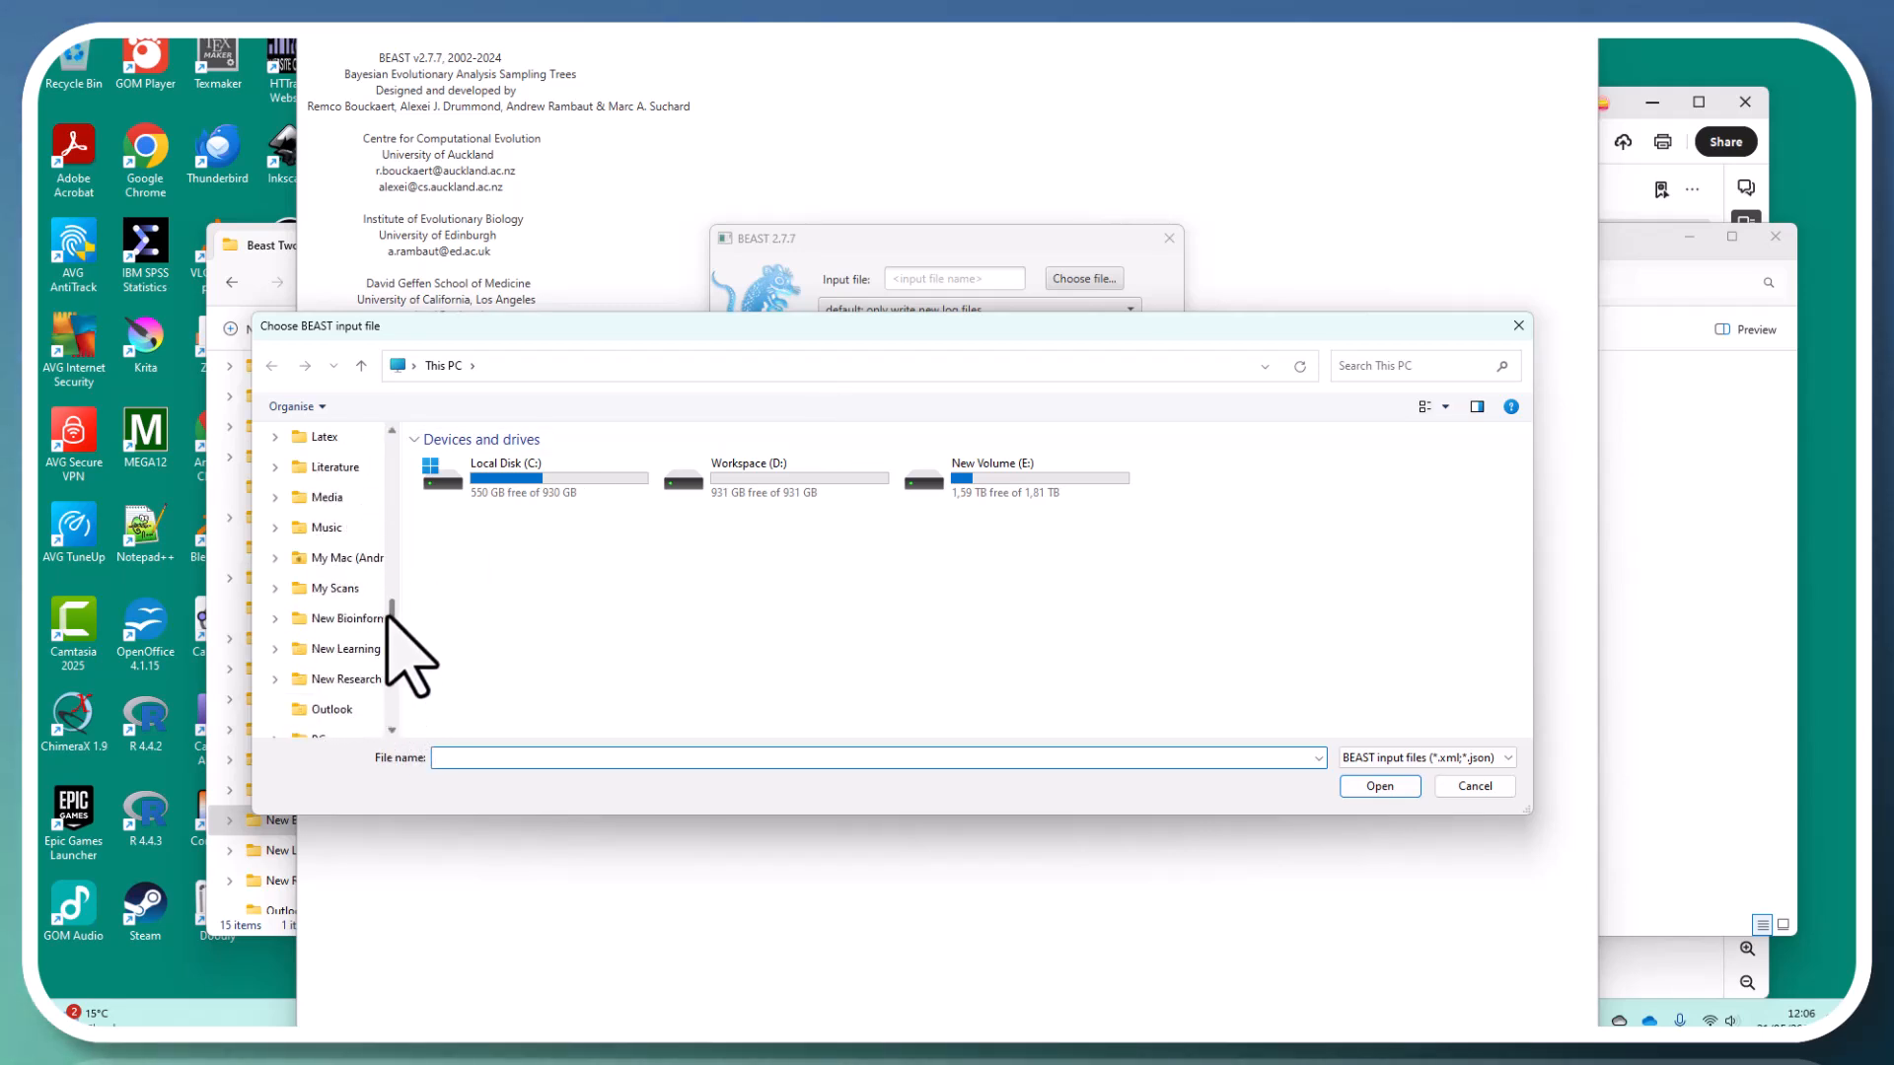
pyautogui.click(369, 590)
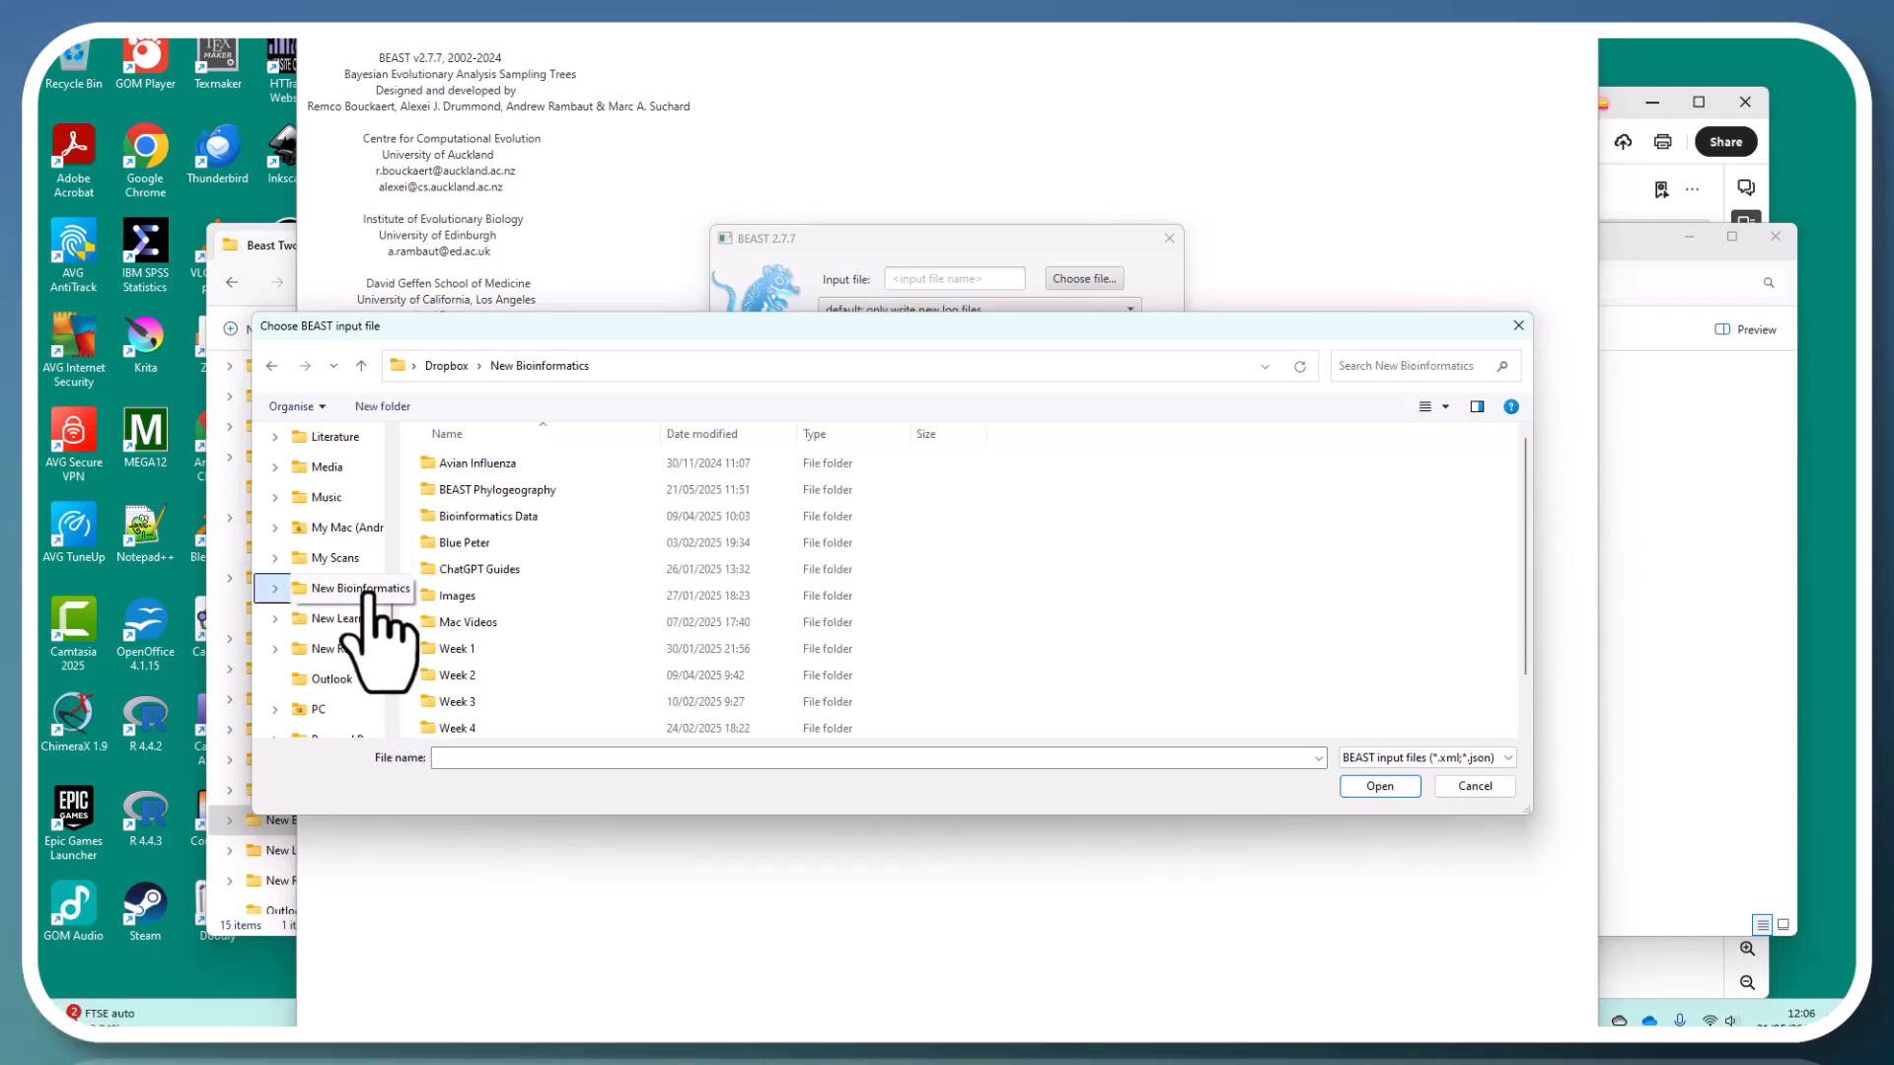
pyautogui.doubleClick(544, 490)
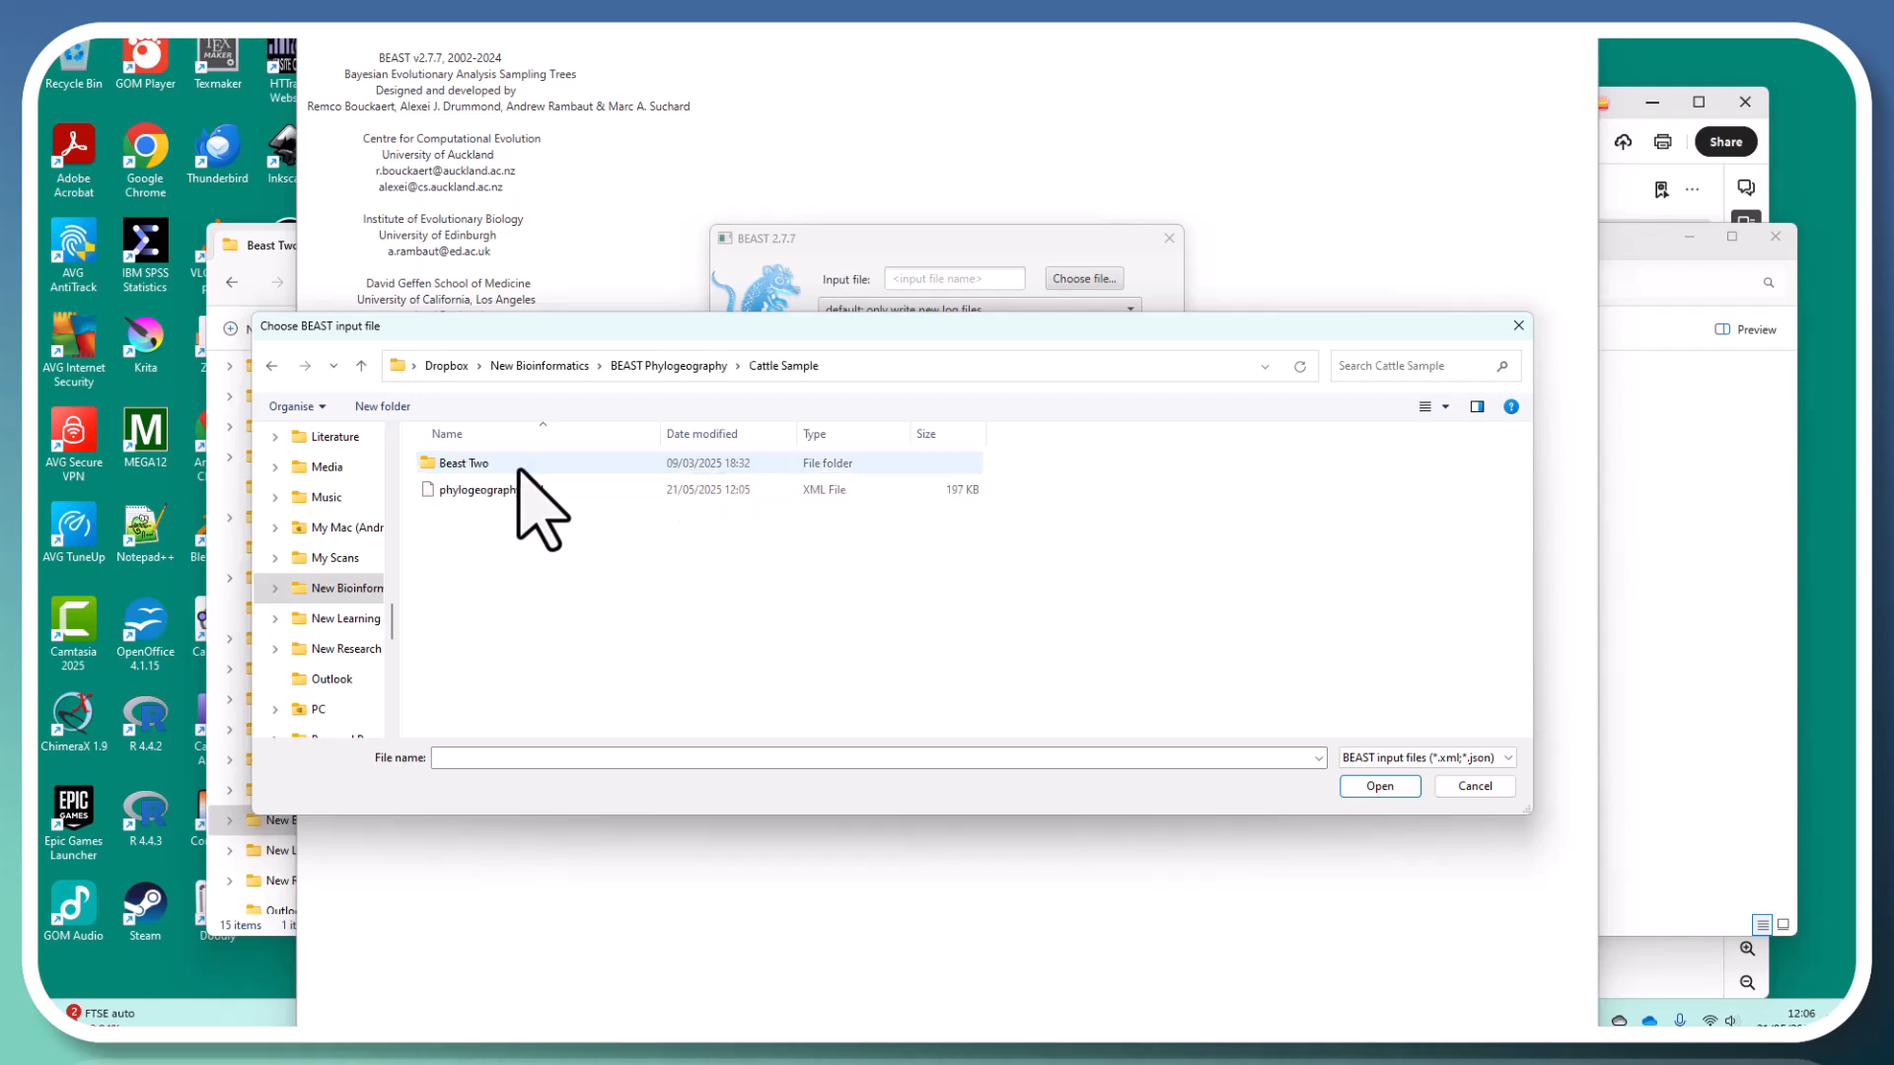
pyautogui.click(1380, 786)
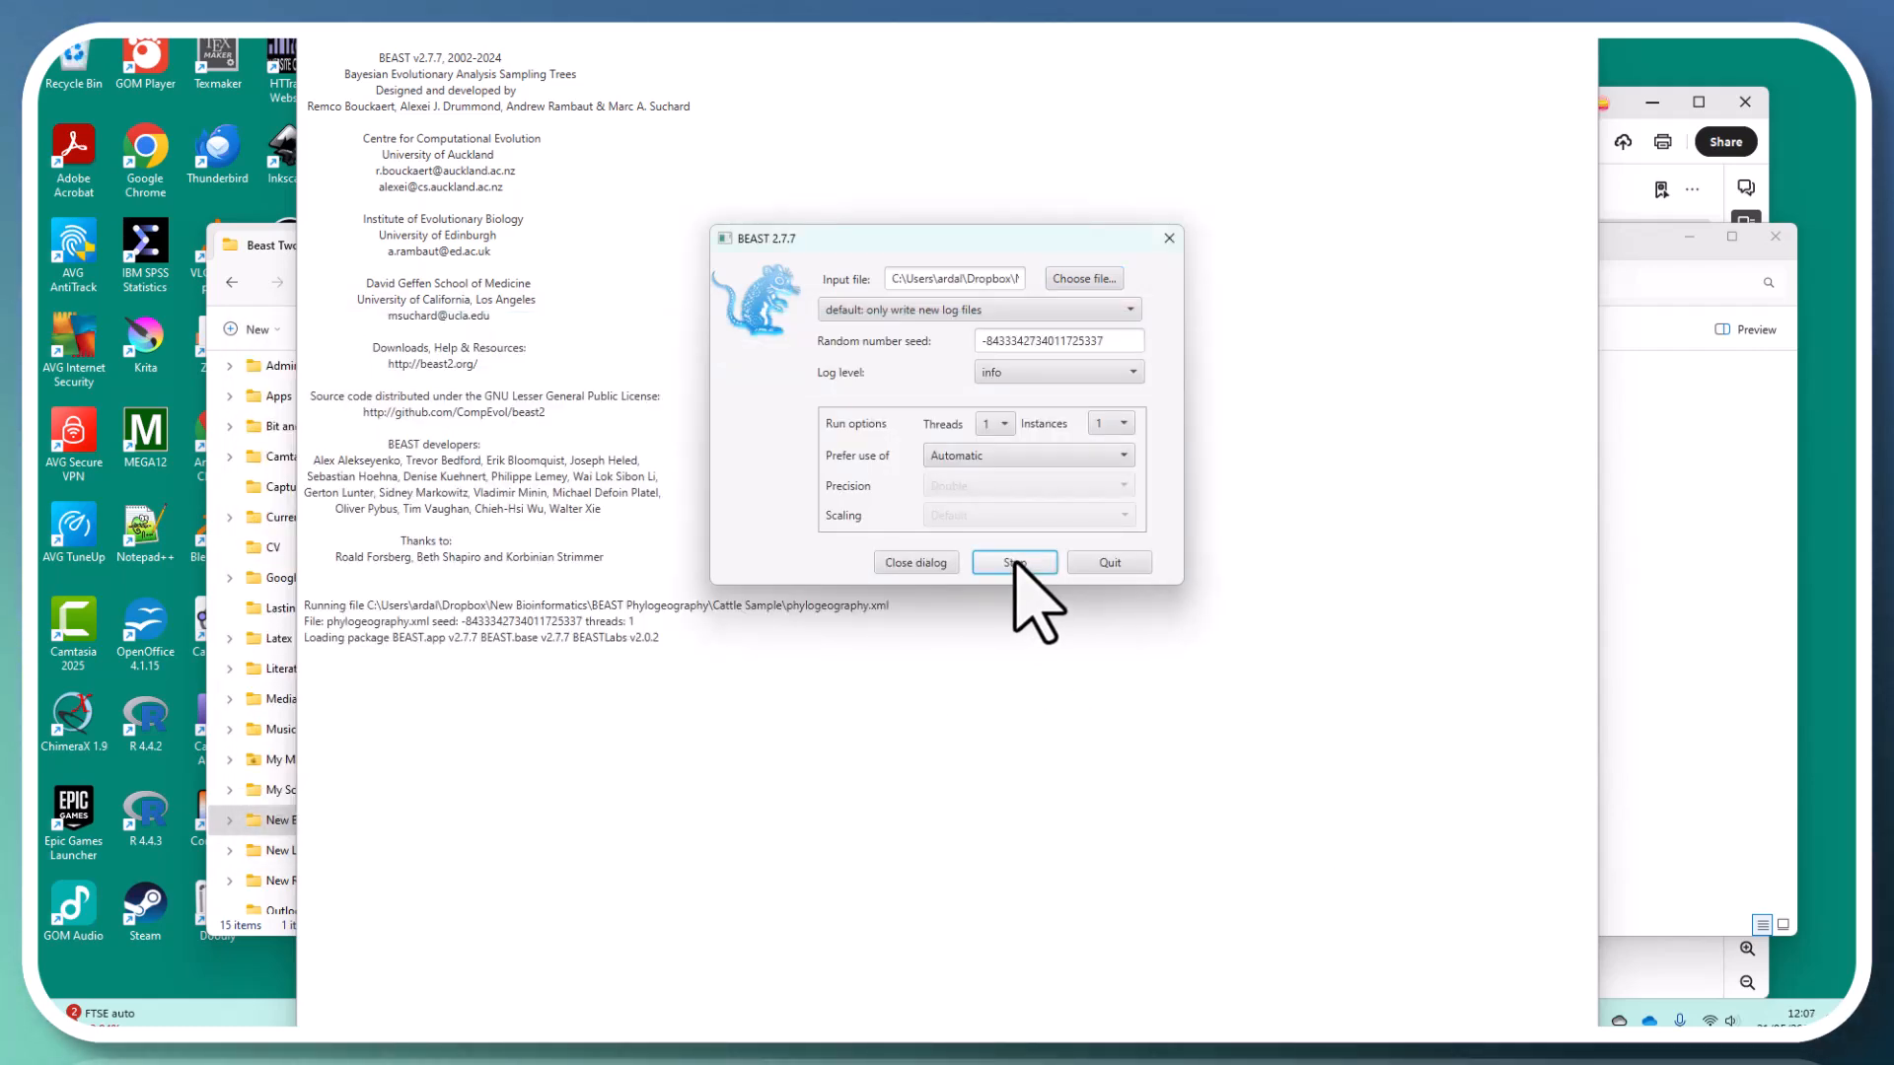